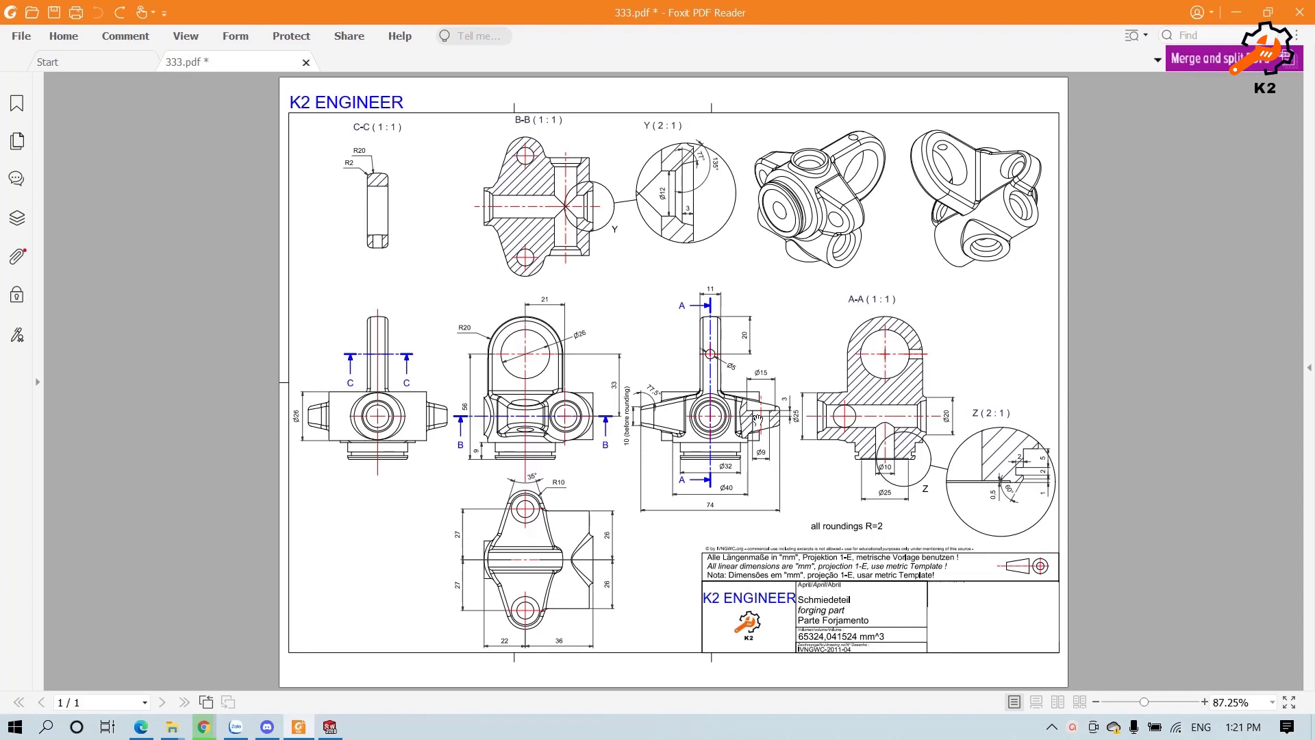
Create a new part document in SOLIDWORKS.
scroll(680, 430, "up", 1, "ctrl")
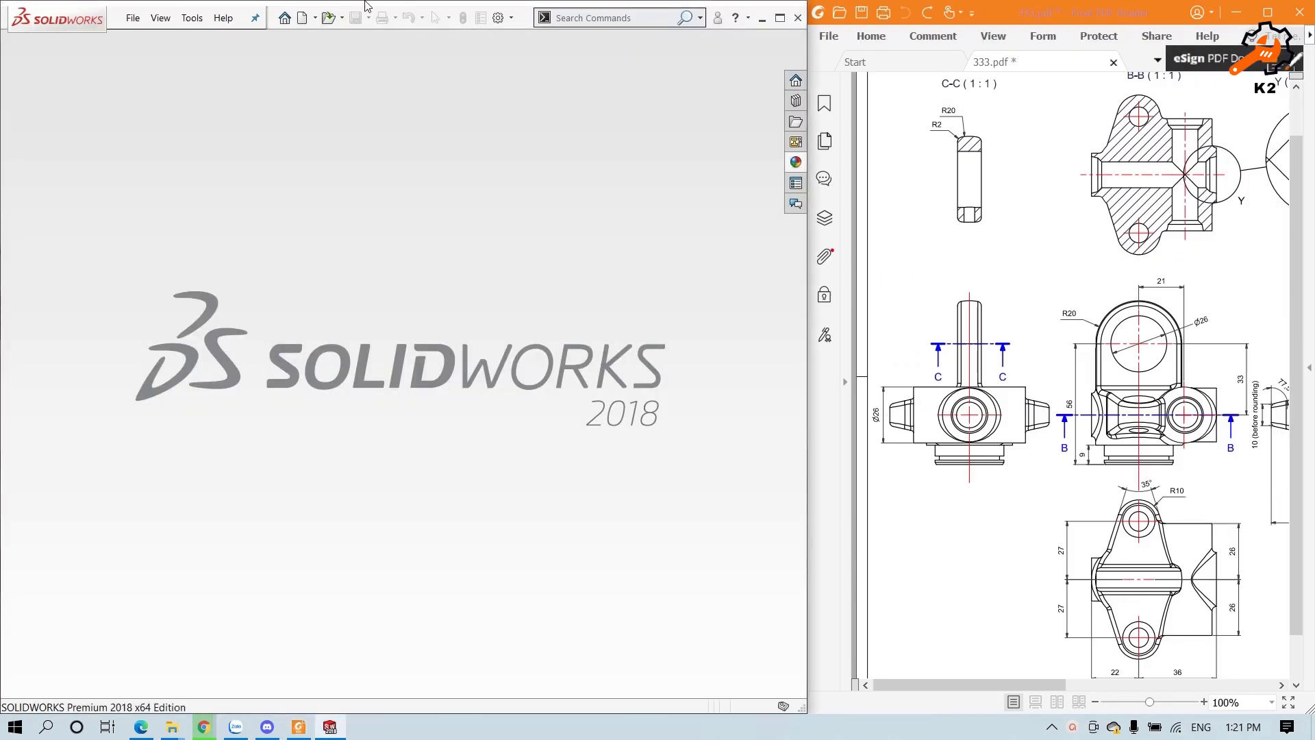
left_click(302, 16)
left_click(572, 537)
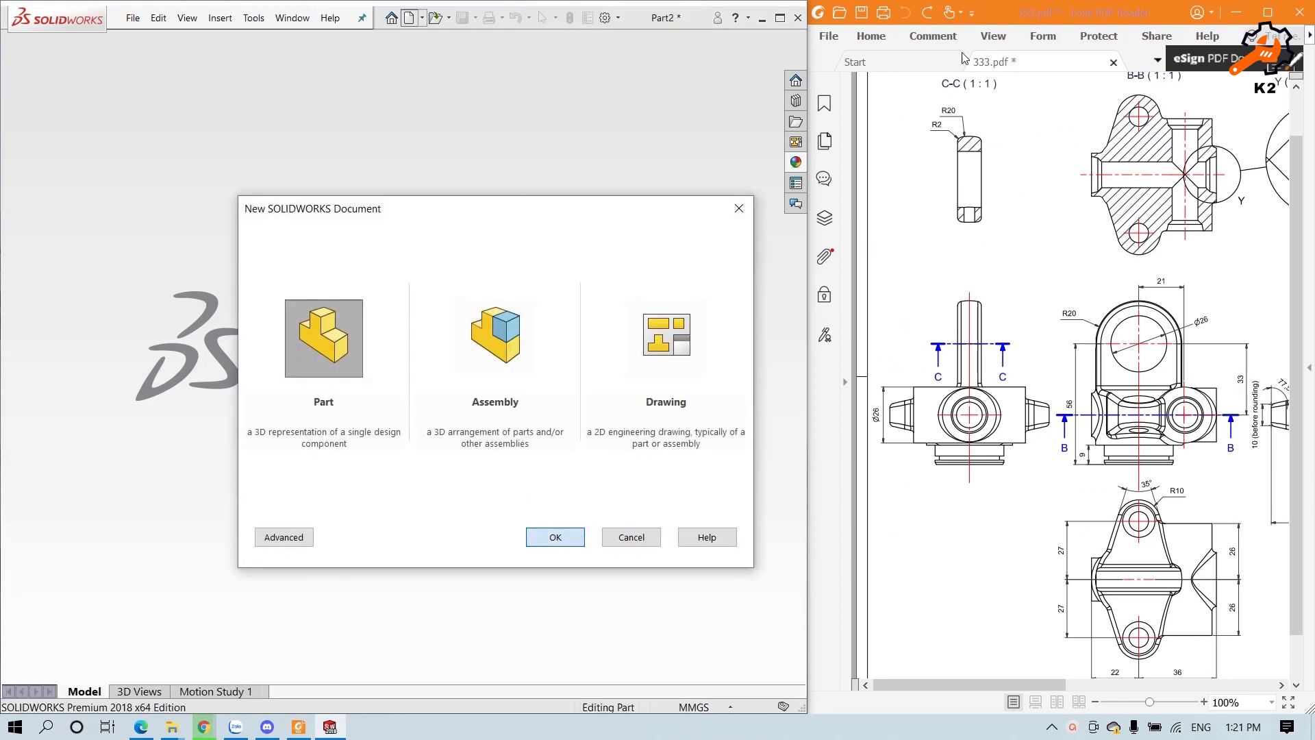
In Foxit PDF Reader, pick the Pencil annotation tool and show the dimensioned front, side and bottom views of 333.pdf.
left_click(945, 41)
left_click(1009, 100)
left_click(1046, 144)
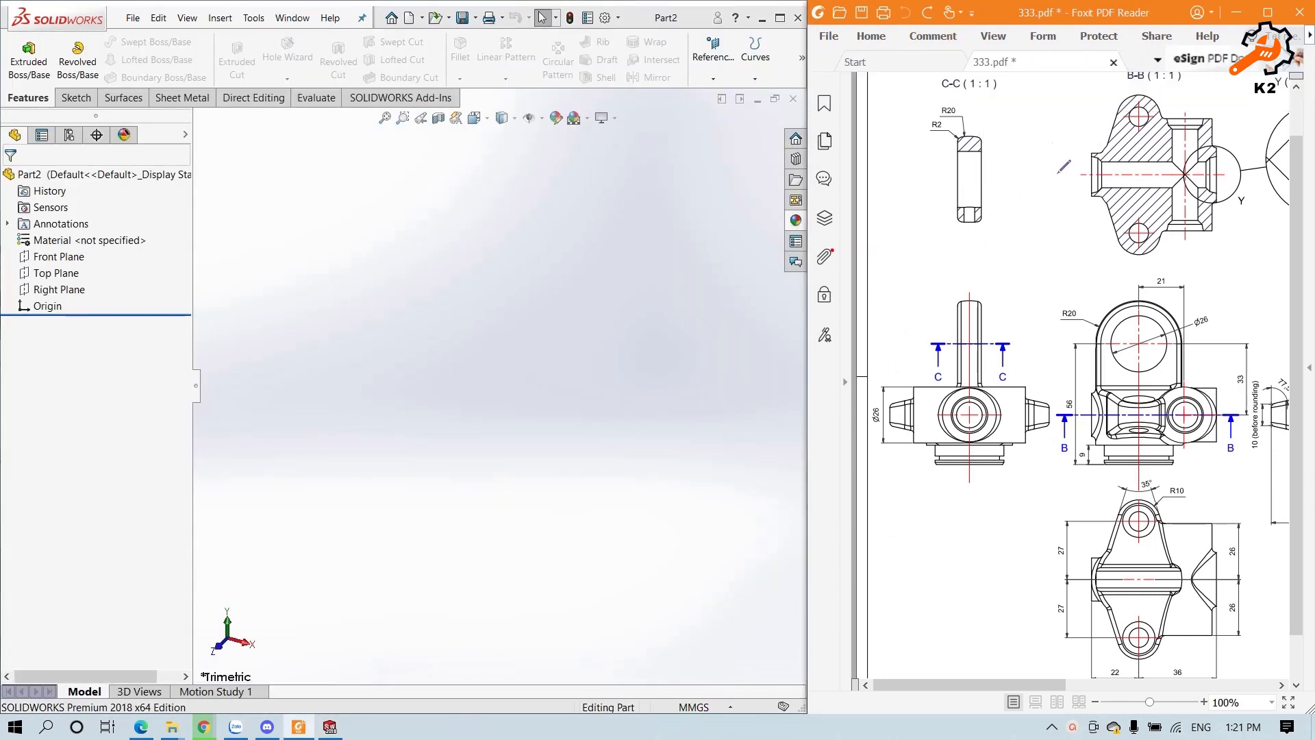
scroll(1062, 455, "down", 1, "ctrl")
left_click_drag(1015, 688, 1060, 688)
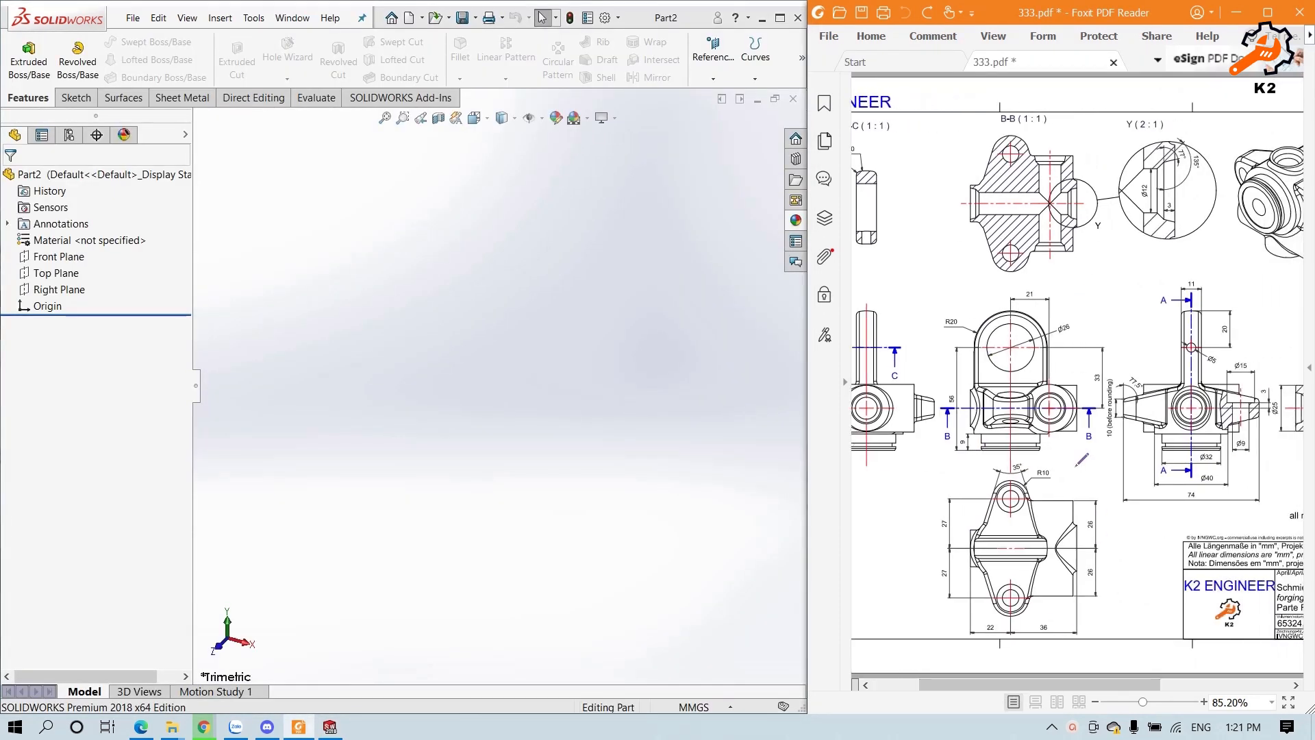
scroll(1086, 461, "up", 1, "ctrl")
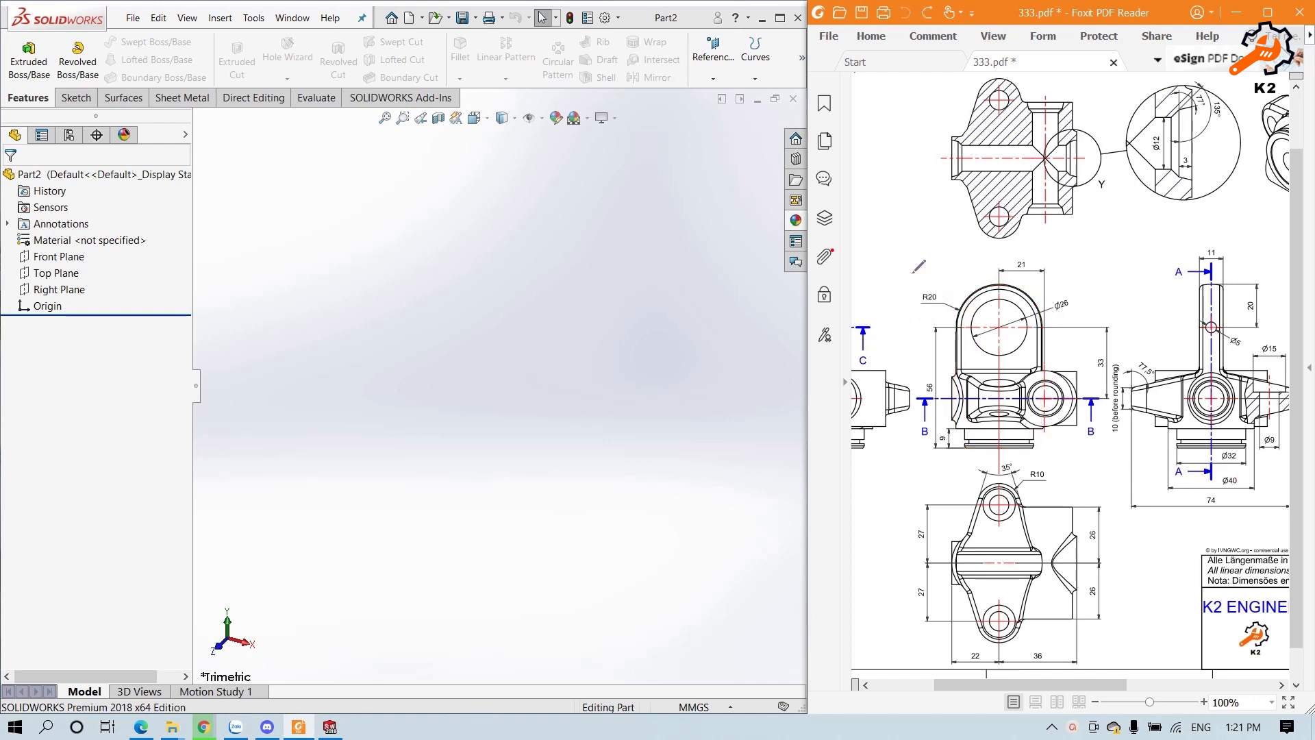
Start a sketch on the Front Plane and draw a vertical construction line about 63 mm long up from the origin.
left_click(58, 256)
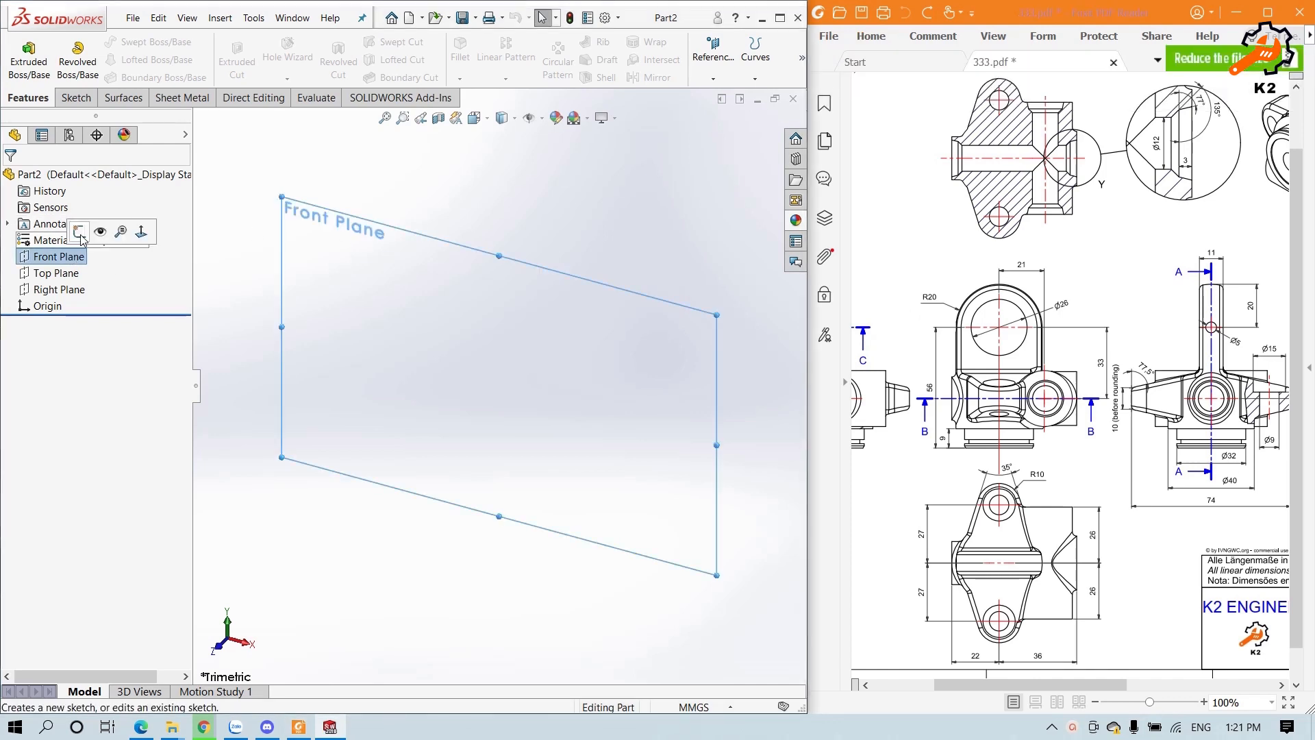
left_click(205, 202)
left_click_drag(1035, 571, 993, 565)
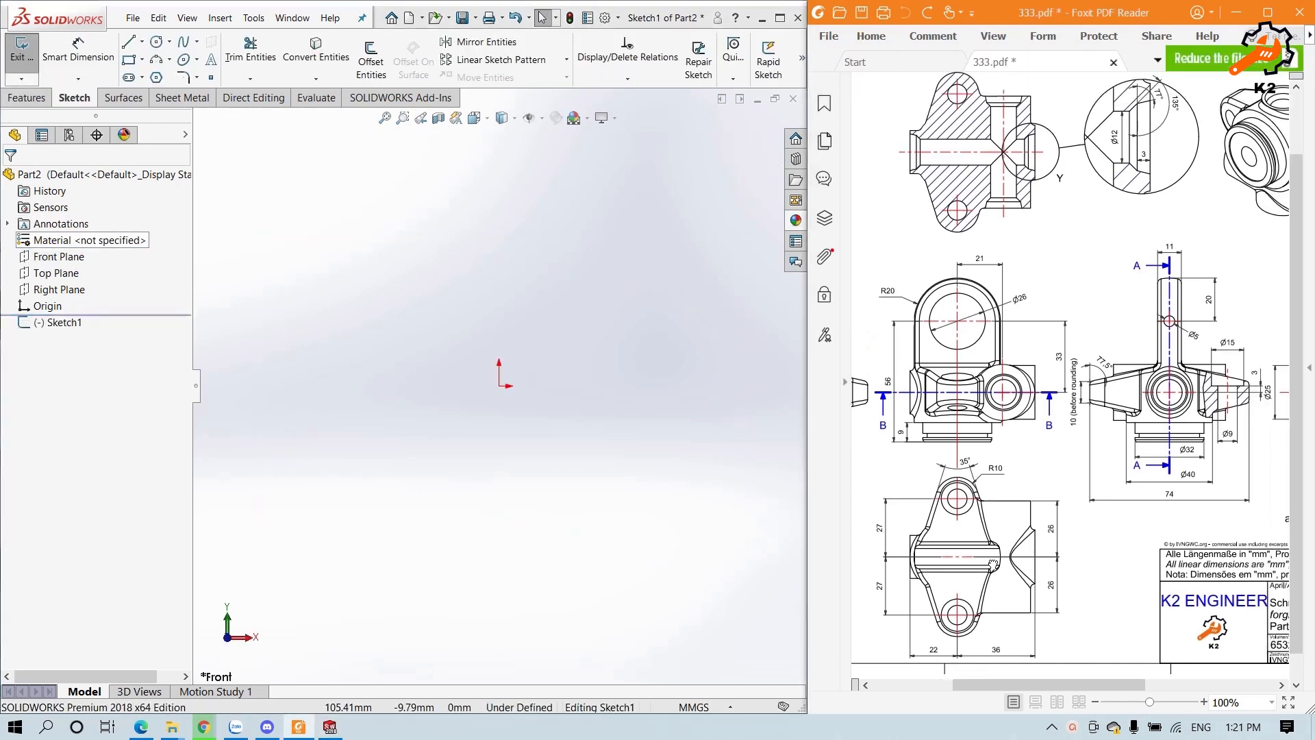
left_click(749, 493)
key("l")
left_click_drag(499, 386, 499, 212)
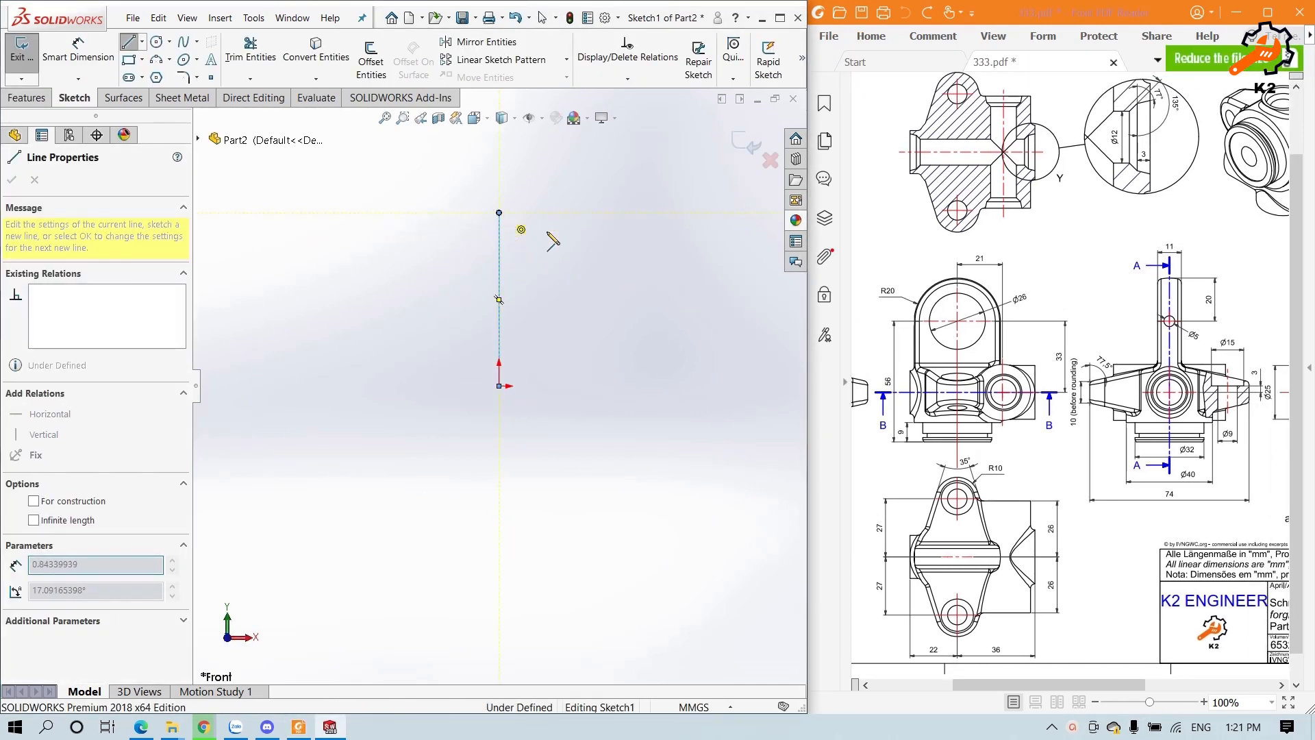
key("Escape")
right_click(502, 246)
left_click(559, 219)
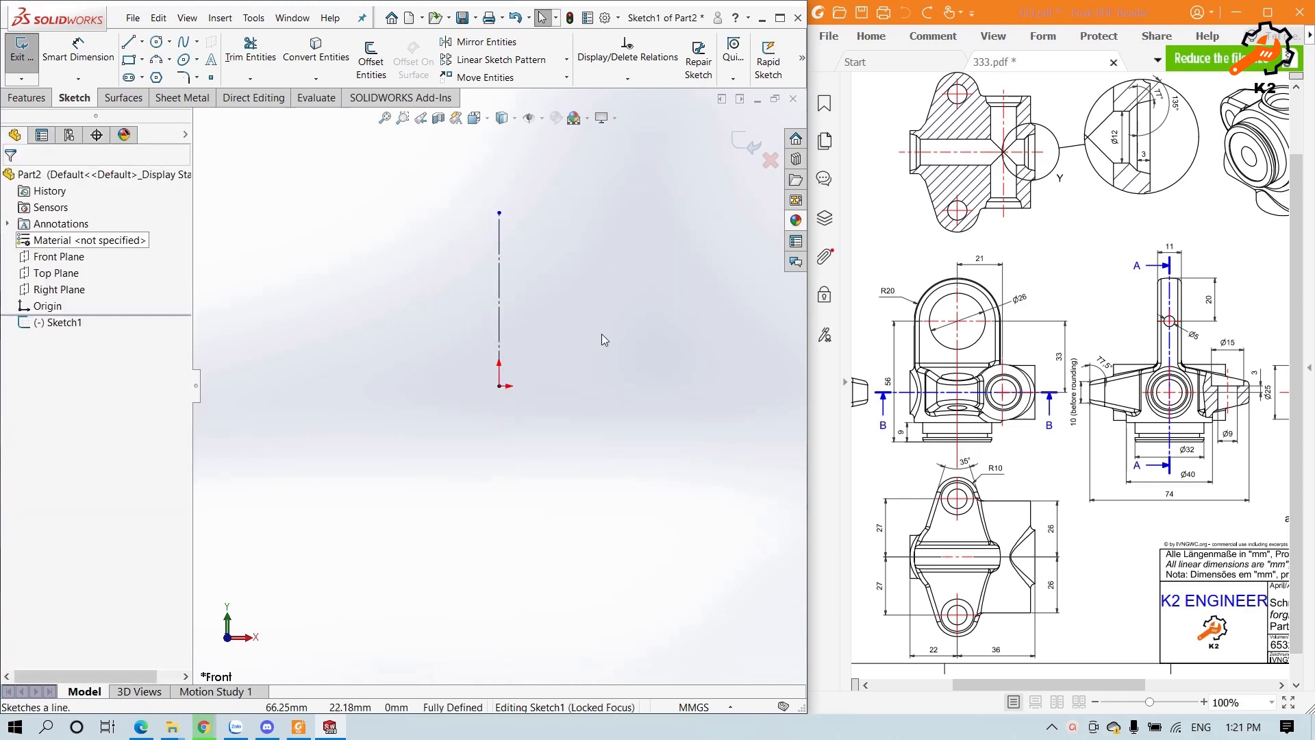
Sketch a stepped half profile from the origin, about 49 mm wide and 63 mm high, ending in a tangent arc over the centerline.
key("l")
mouse_move(499, 385)
left_mouse_down()
mouse_move(610, 386)
mouse_move(584, 386)
left_mouse_up()
left_click(634, 360)
left_click(634, 213)
key("a")
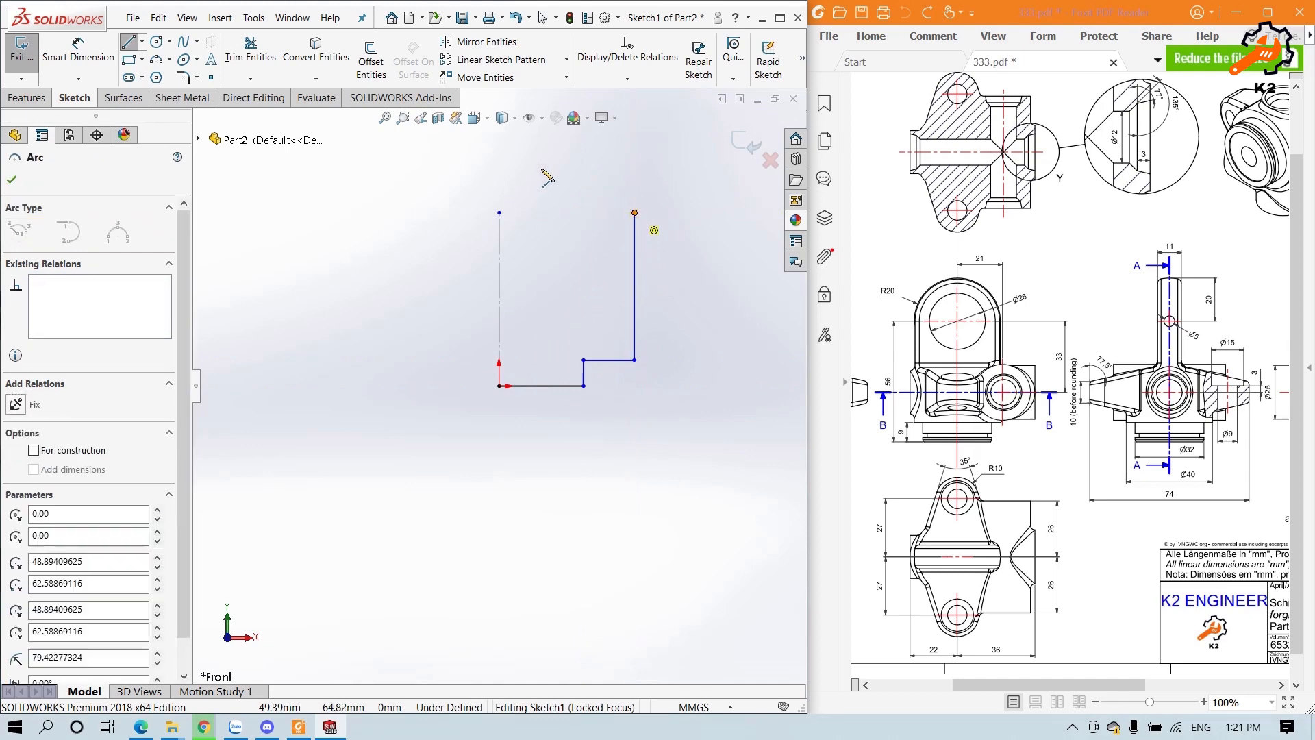
left_click(413, 203)
key("Escape")
Dimension the profile across the centerline as diameters: 32 mm for the lower step and 40 mm for the upper body.
right_click_drag(596, 526, 593, 437)
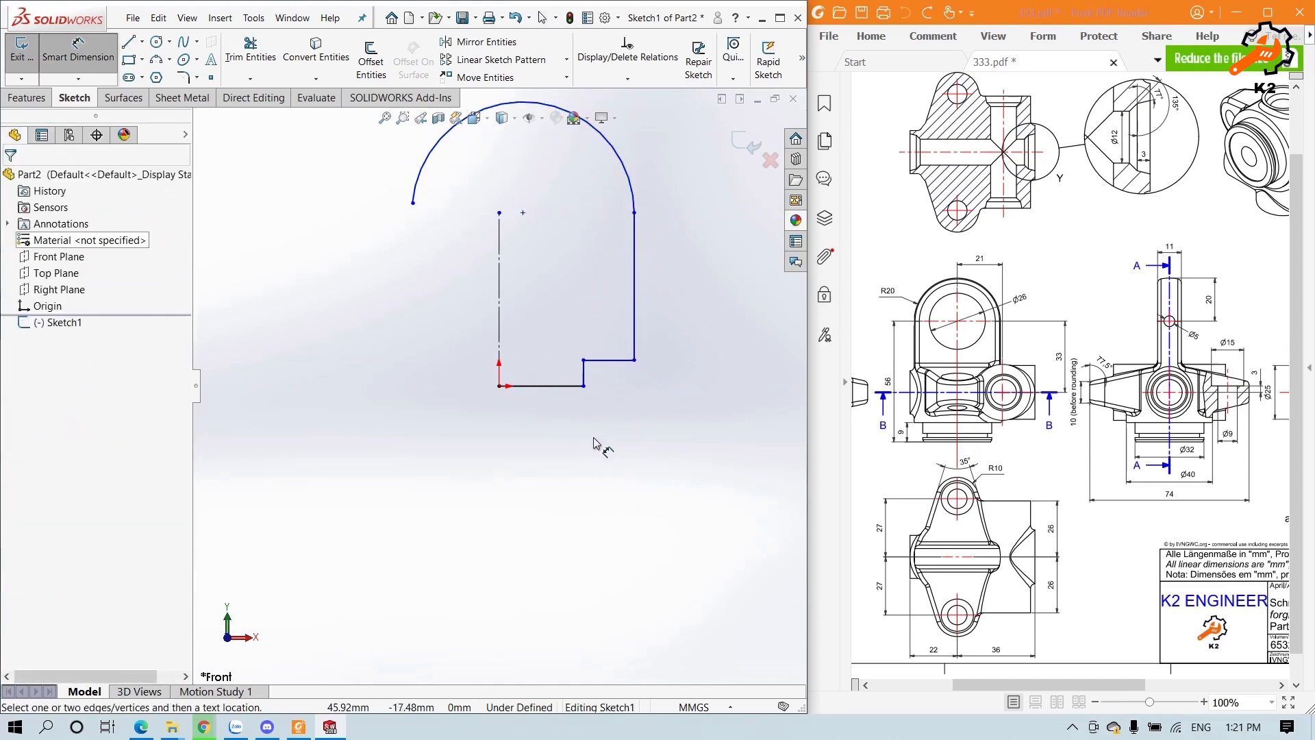
left_click(587, 385)
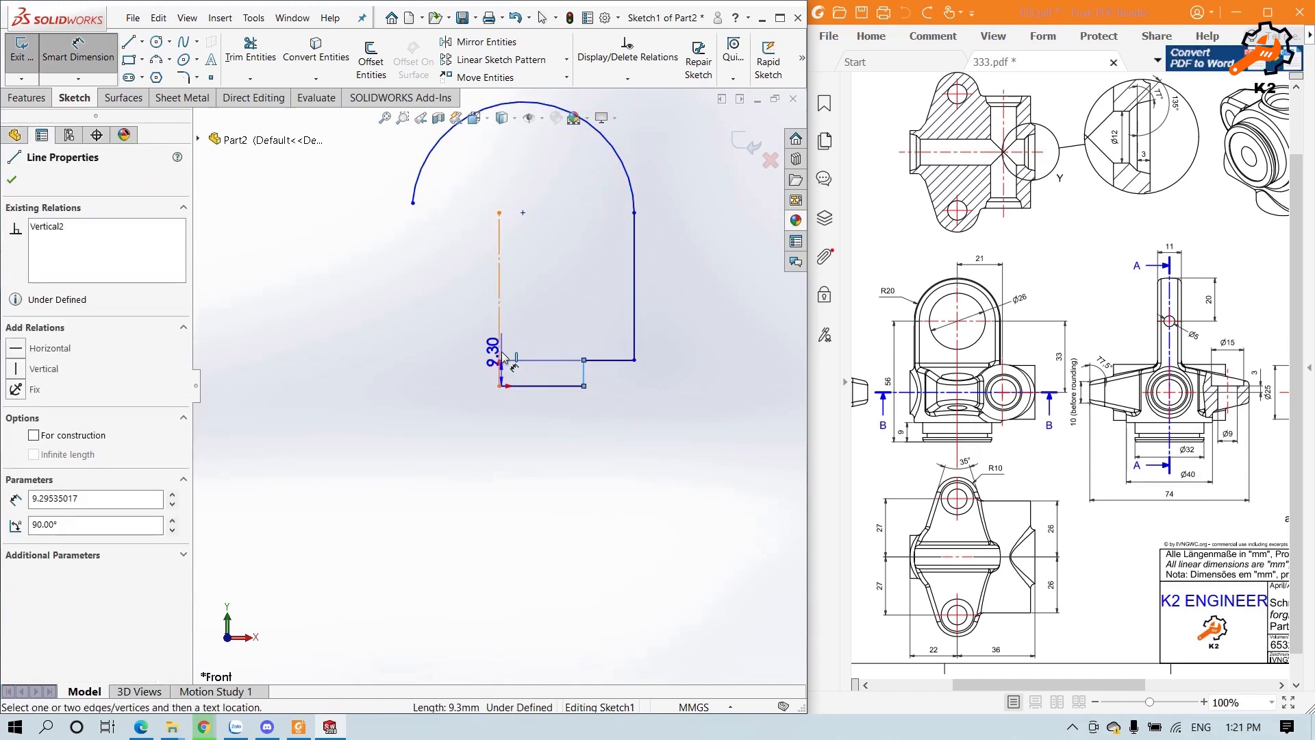
left_click(413, 203)
left_click(509, 446)
type("32")
key("Return")
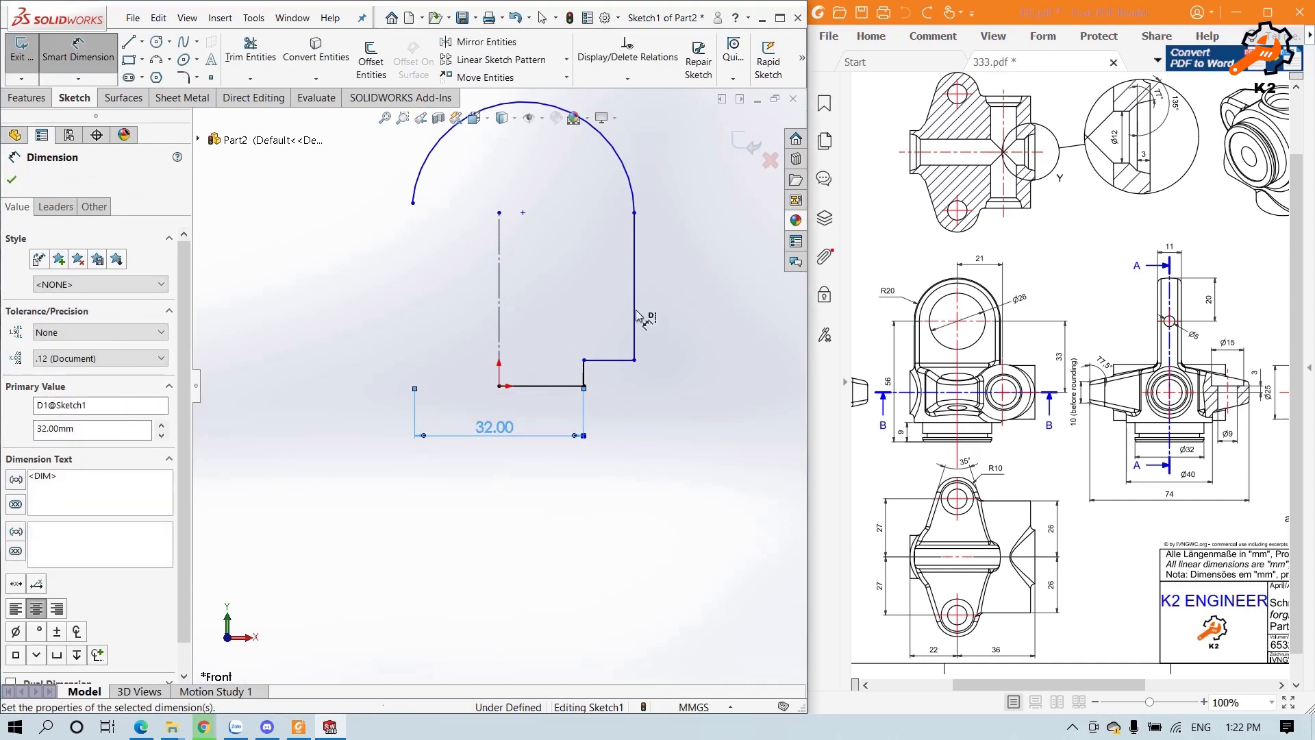
left_click(634, 308)
left_click(499, 309)
left_click(493, 513)
type("40")
key("Return")
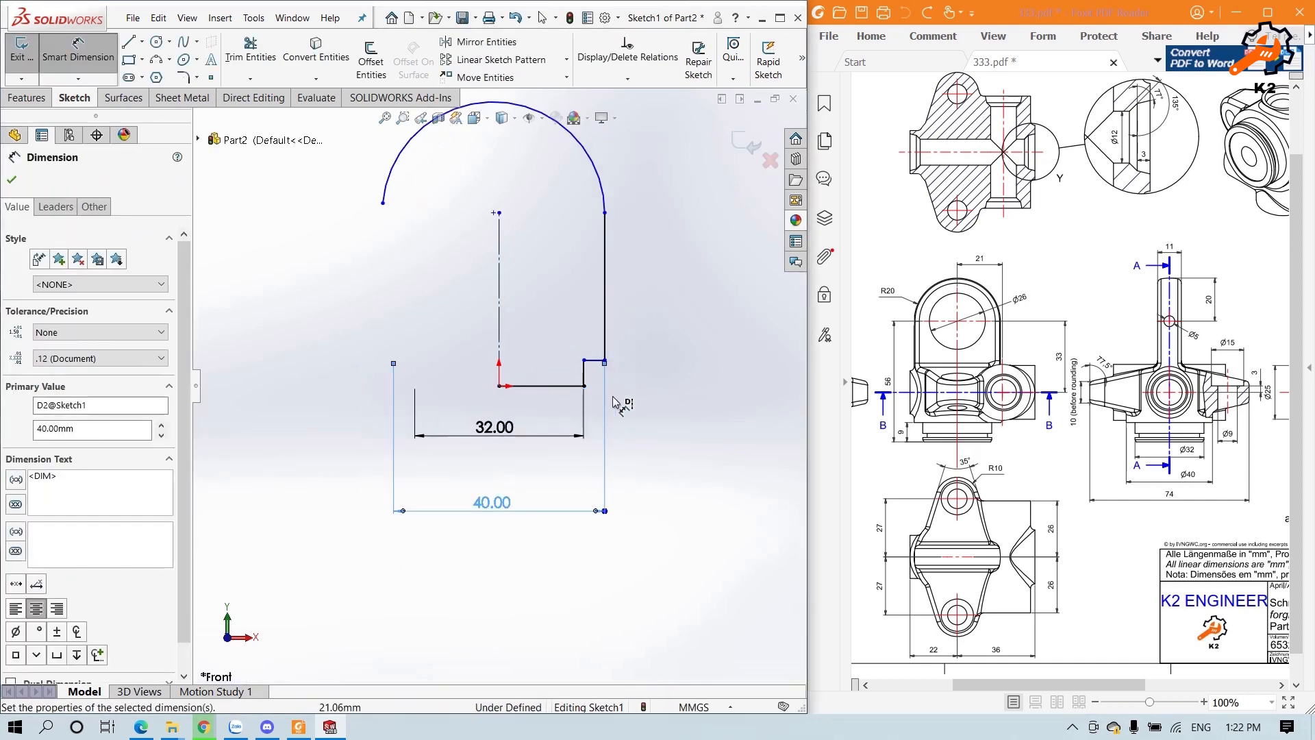
Set the top arc's radius to 20 mm and the lower step's height to 9 mm.
left_click(605, 202)
left_click(668, 189)
type("20")
key("Return")
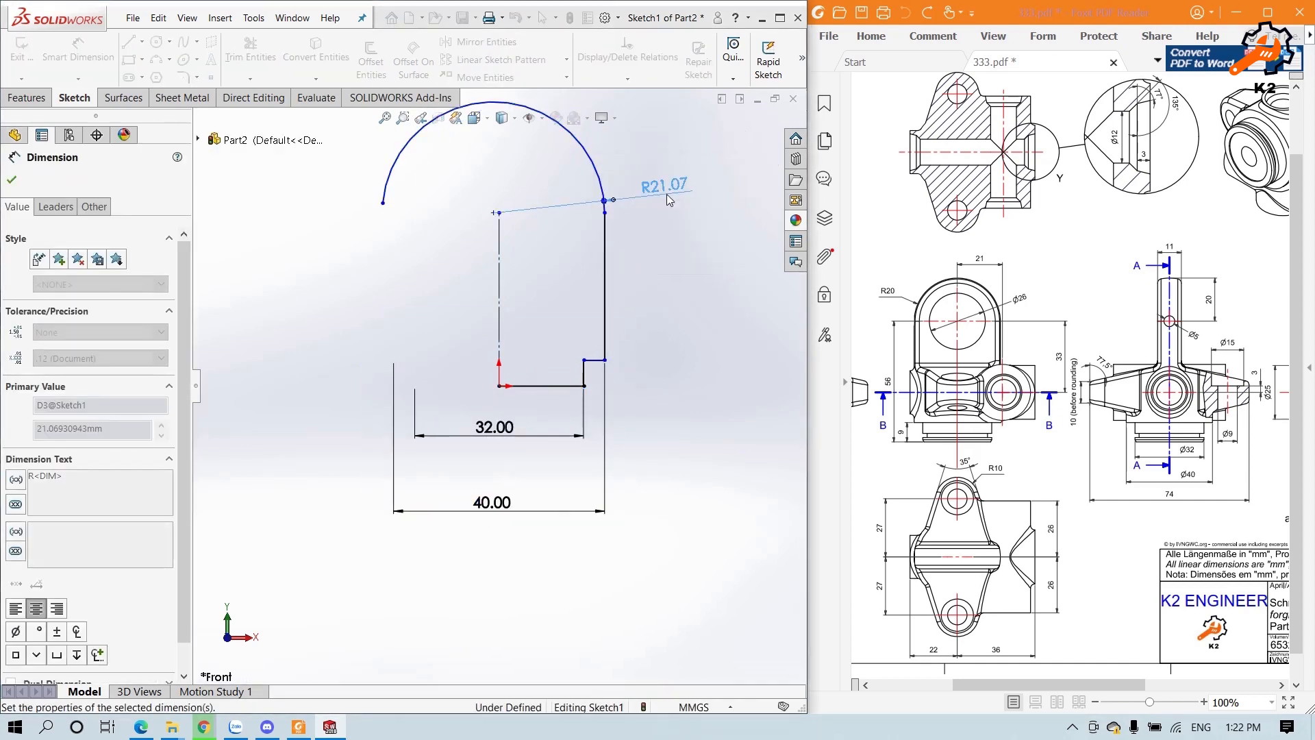
left_click(593, 361)
left_click(668, 373)
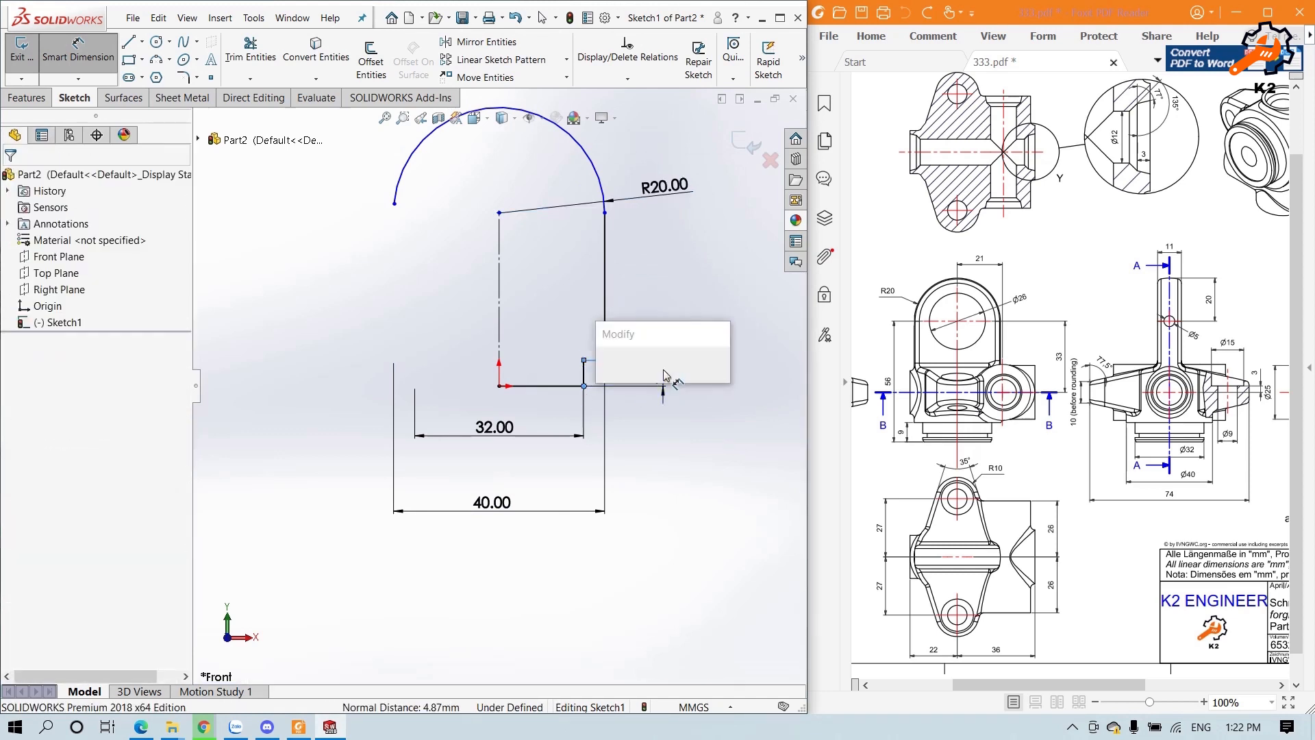
type("9")
key("Return")
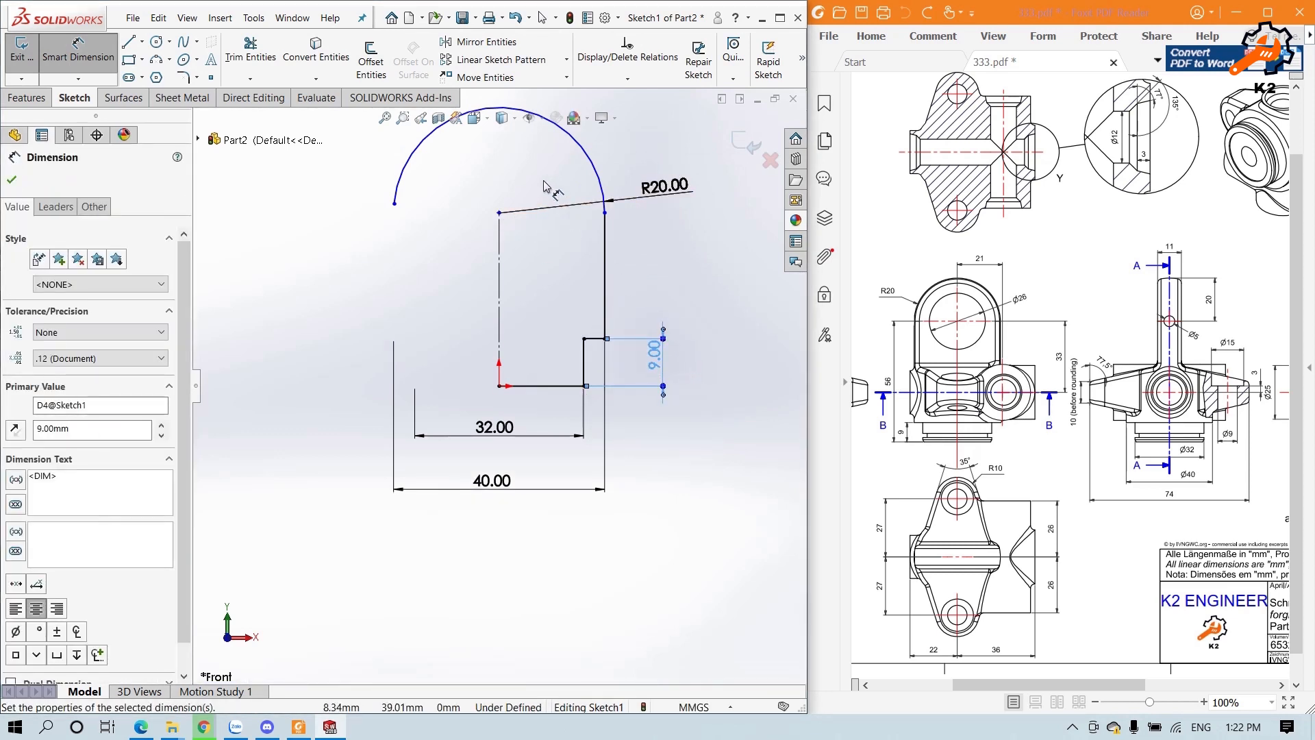
Dimension the arc's center 56 mm above the base of the profile.
left_click(591, 155)
left_click(584, 386)
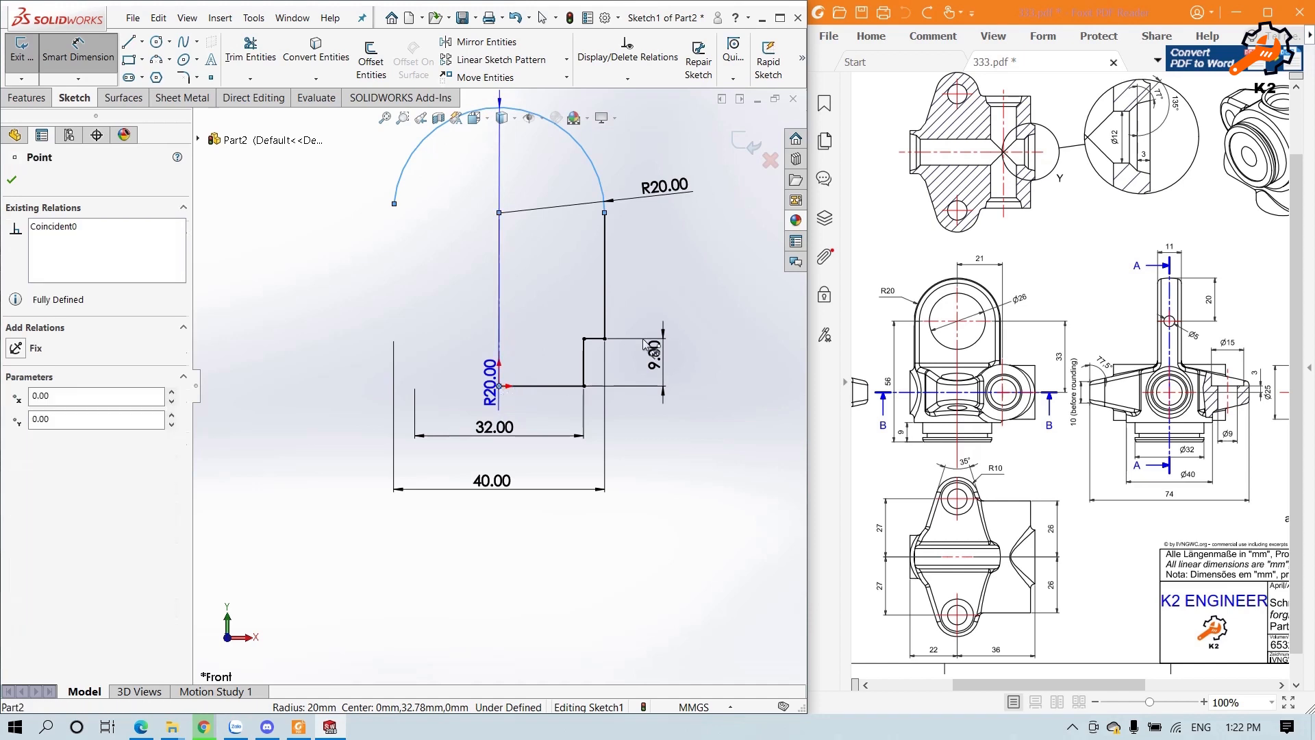
left_click(715, 295)
type("56")
key("Return")
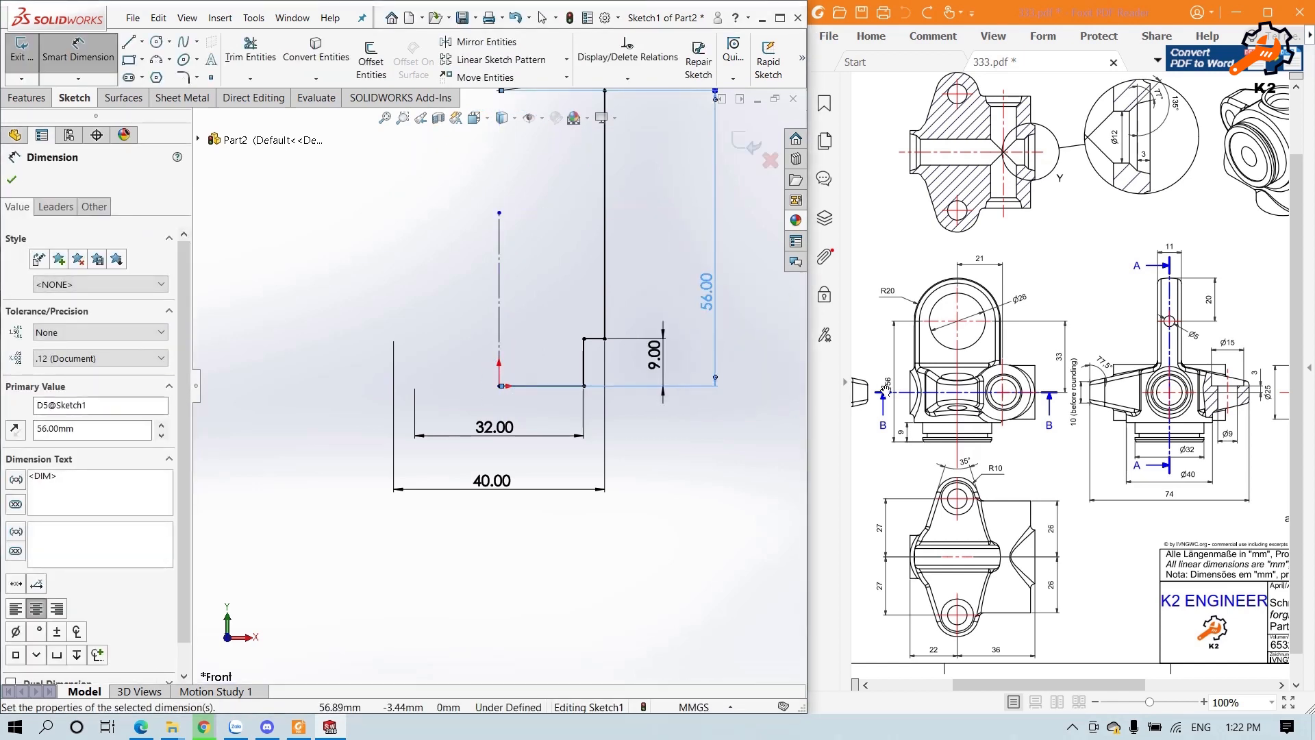
scroll(490, 312, "up", 2)
key("Escape")
scroll(497, 261, "up", 2)
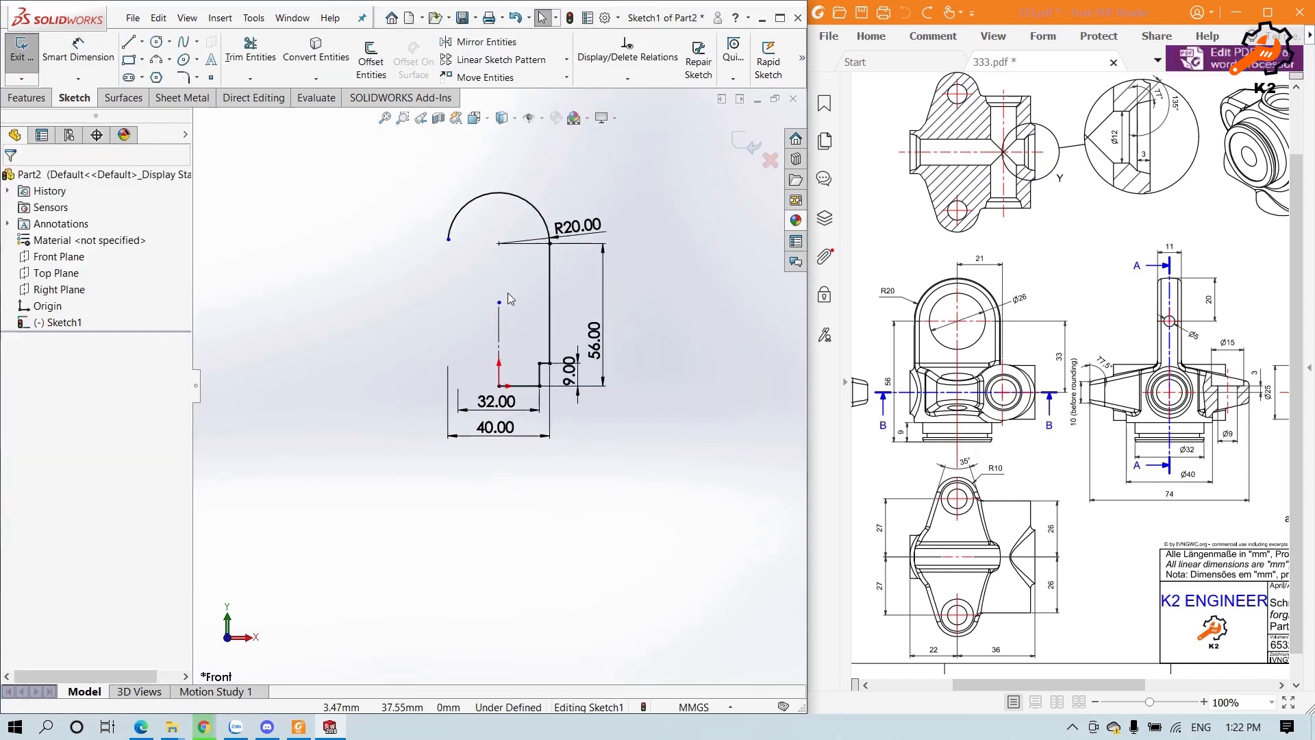
Extend the construction line past the top of the arc and trim away the arc portion on the side opposite the profile.
left_click(499, 302)
left_click_drag(504, 252, 500, 172)
left_click(369, 212)
left_click(258, 59)
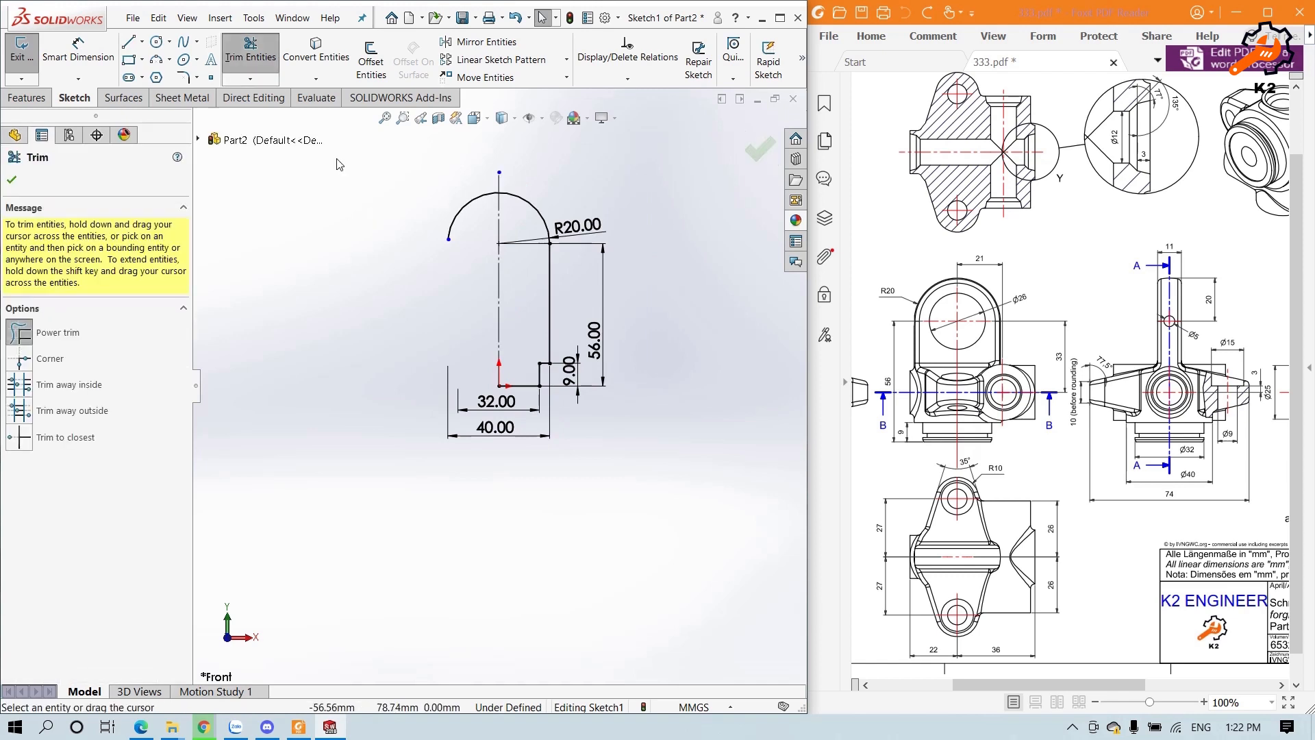
key("Escape")
Revolve the half profile 360 degrees about the vertical centerline to form the solid body.
left_click(26, 98)
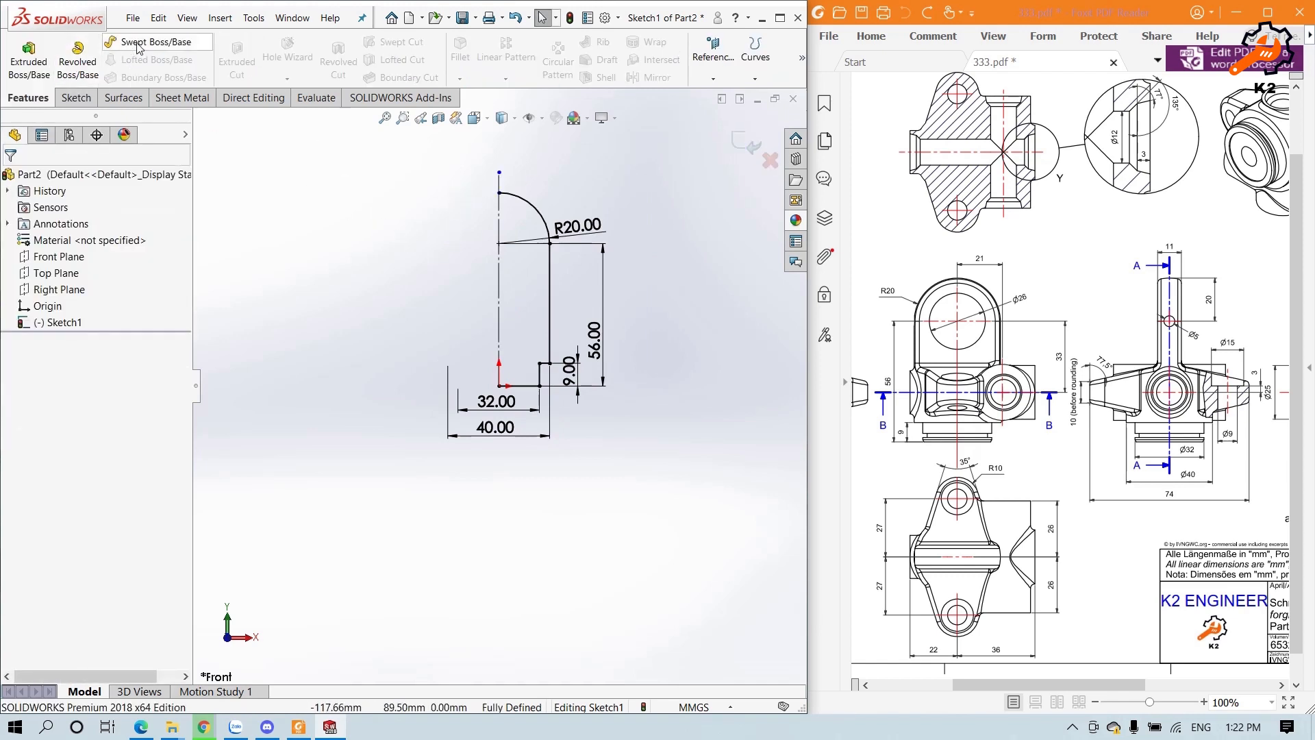
left_click(78, 58)
left_click(698, 376)
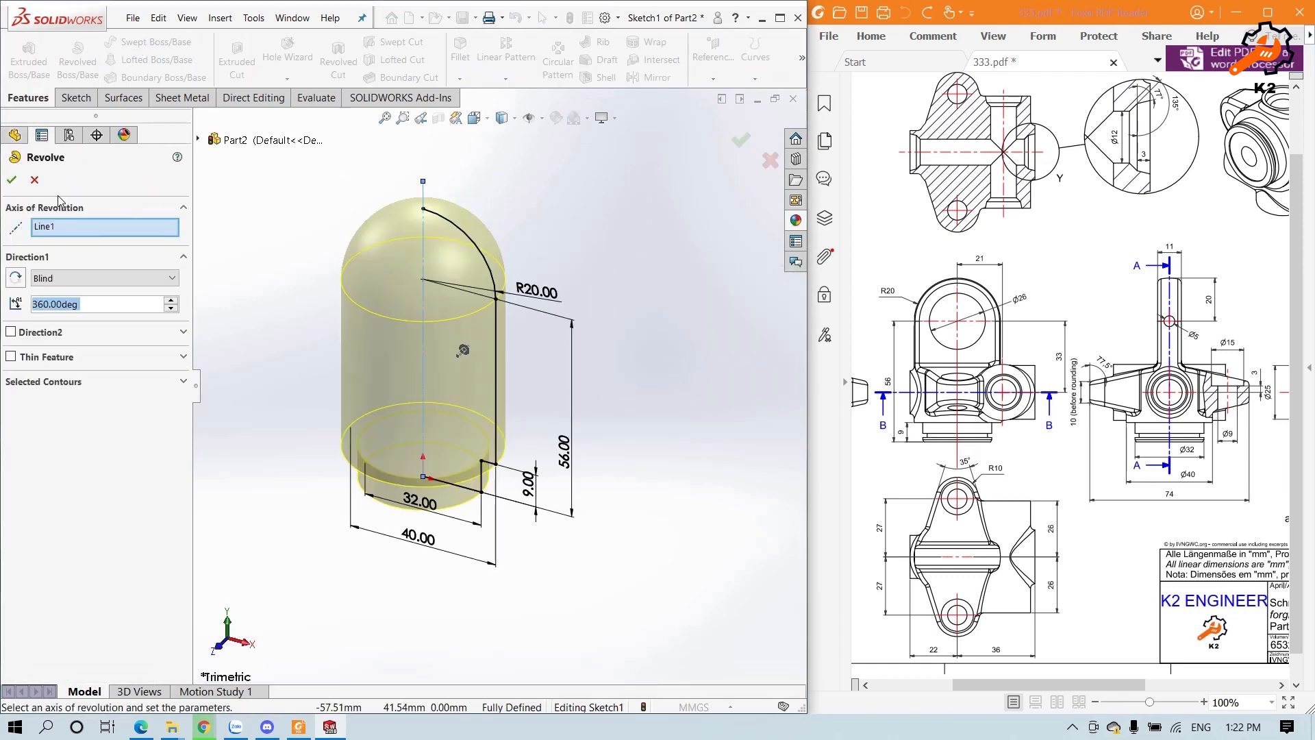
left_click(12, 181)
scroll(332, 327, "up", 3)
scroll(370, 349, "down", 3)
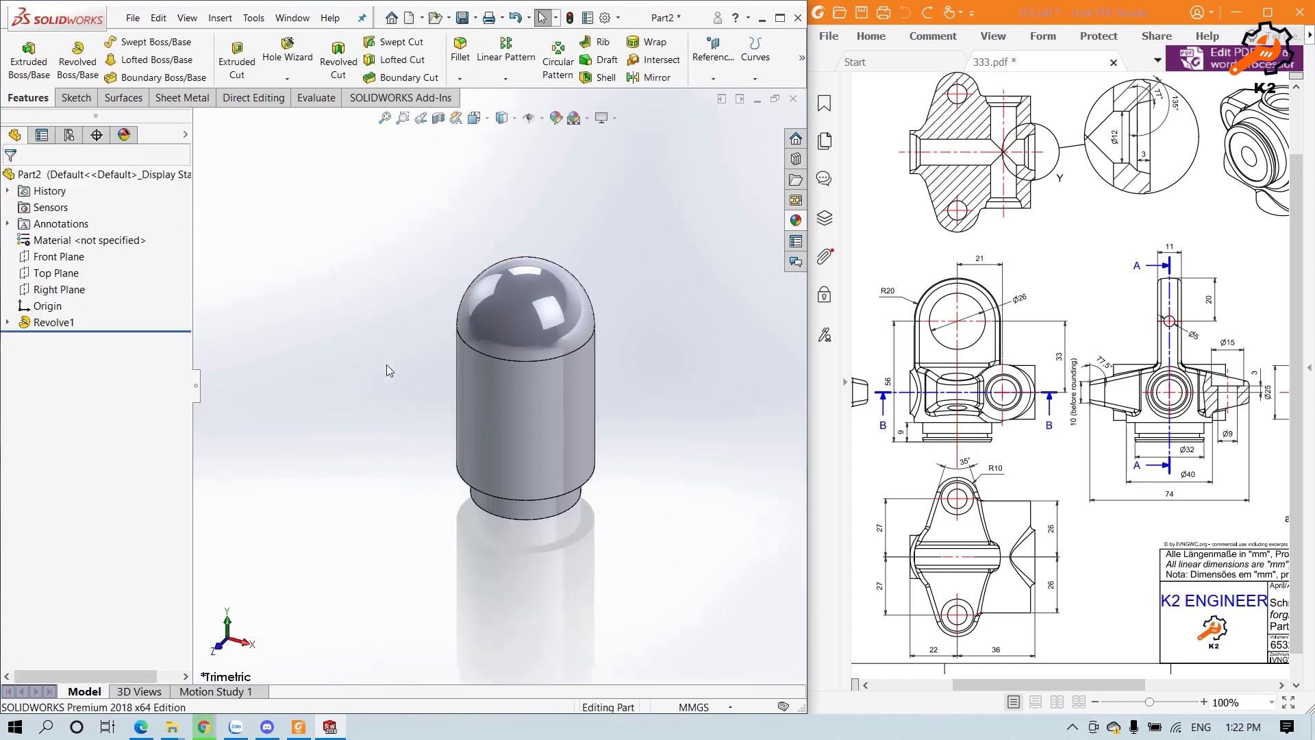
Create a reference plane offset 23 mm from the body's bottom face, flipped to pass through the body.
scroll(990, 568, "down", 1)
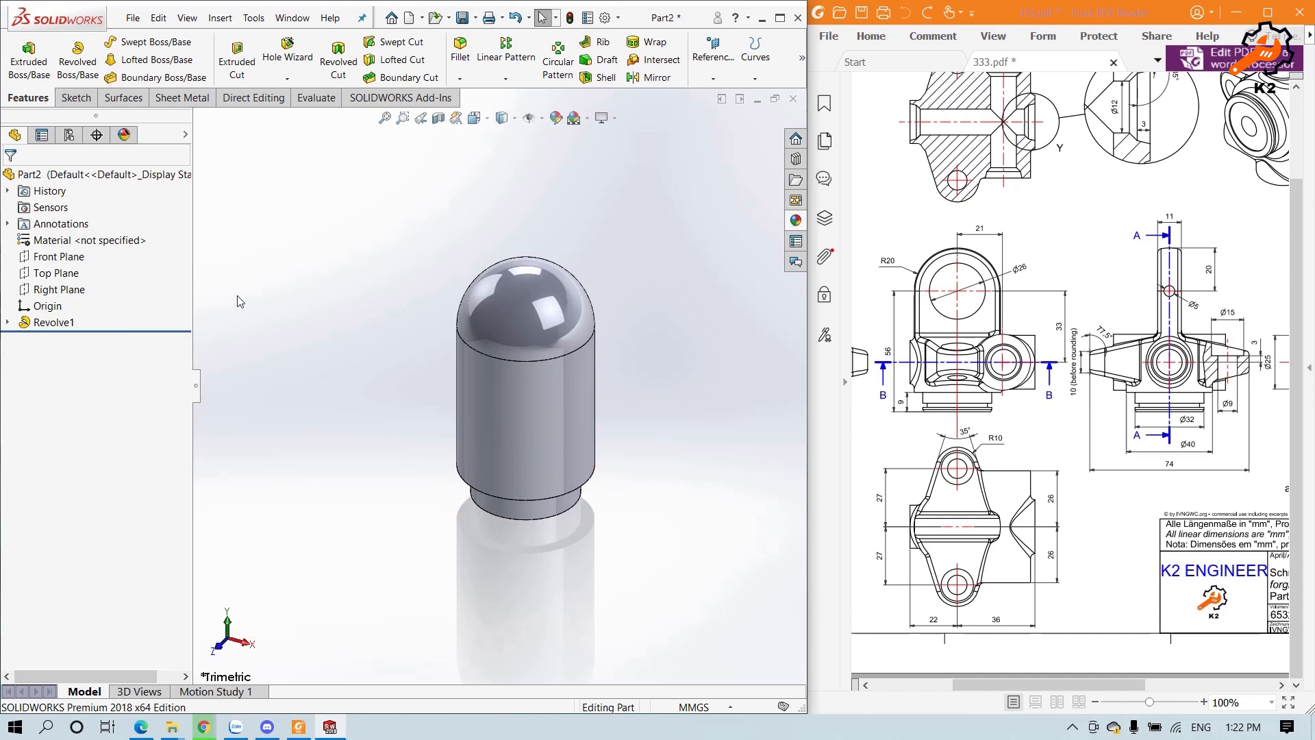
left_click(712, 58)
left_click(721, 96)
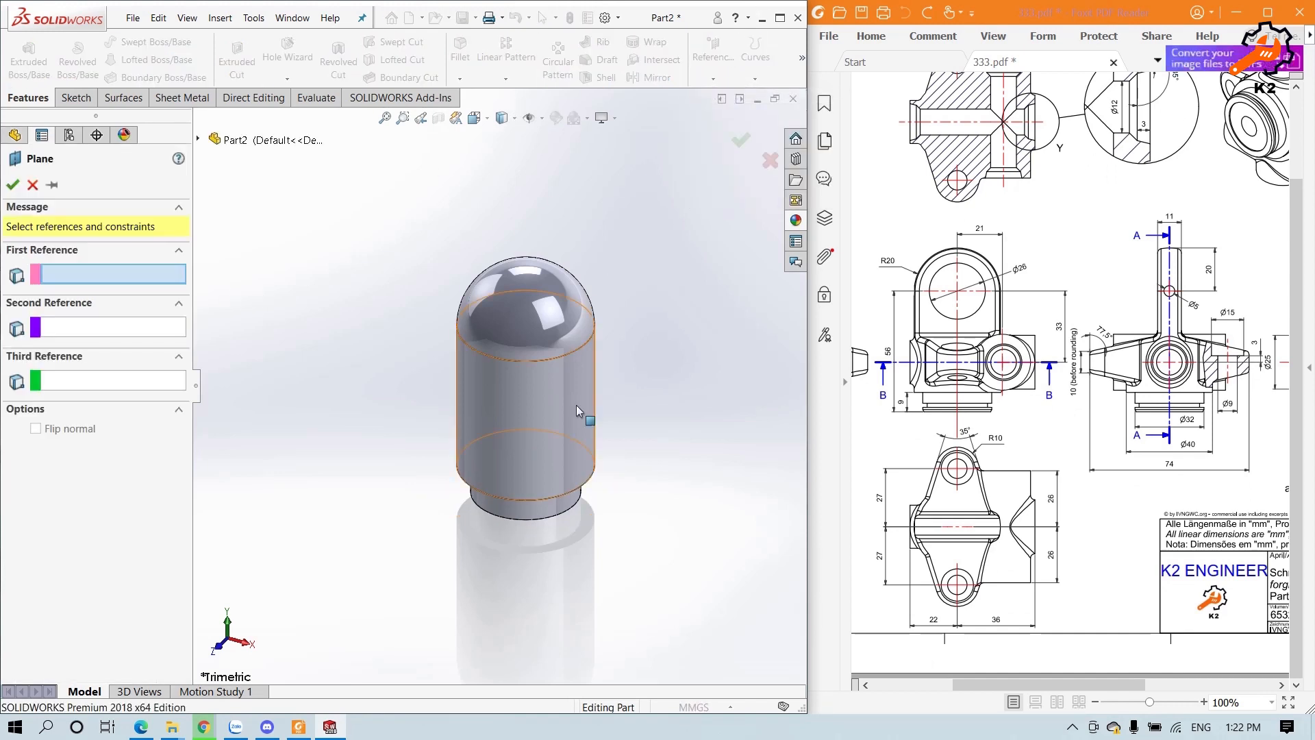
middle_click_drag(570, 355, 533, 458)
left_click(533, 458)
left_click(36, 419)
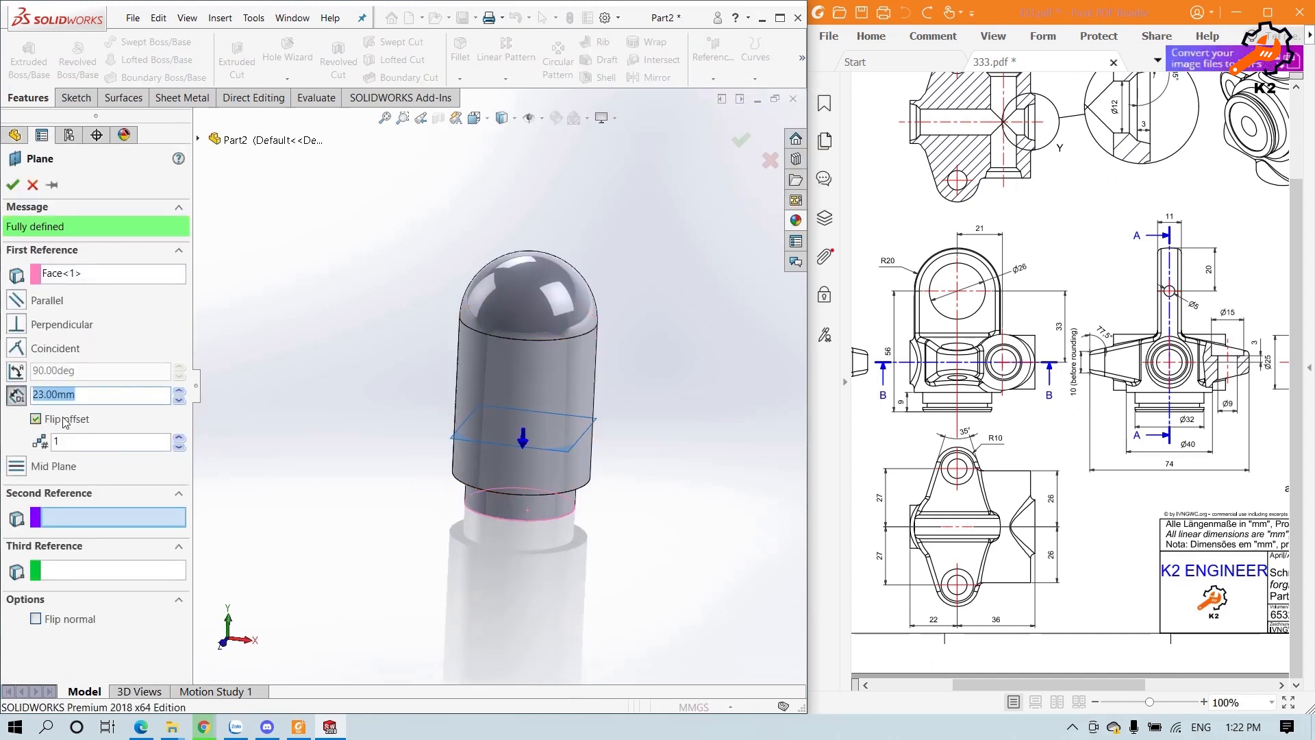
scroll(911, 376, "up", 1, "ctrl")
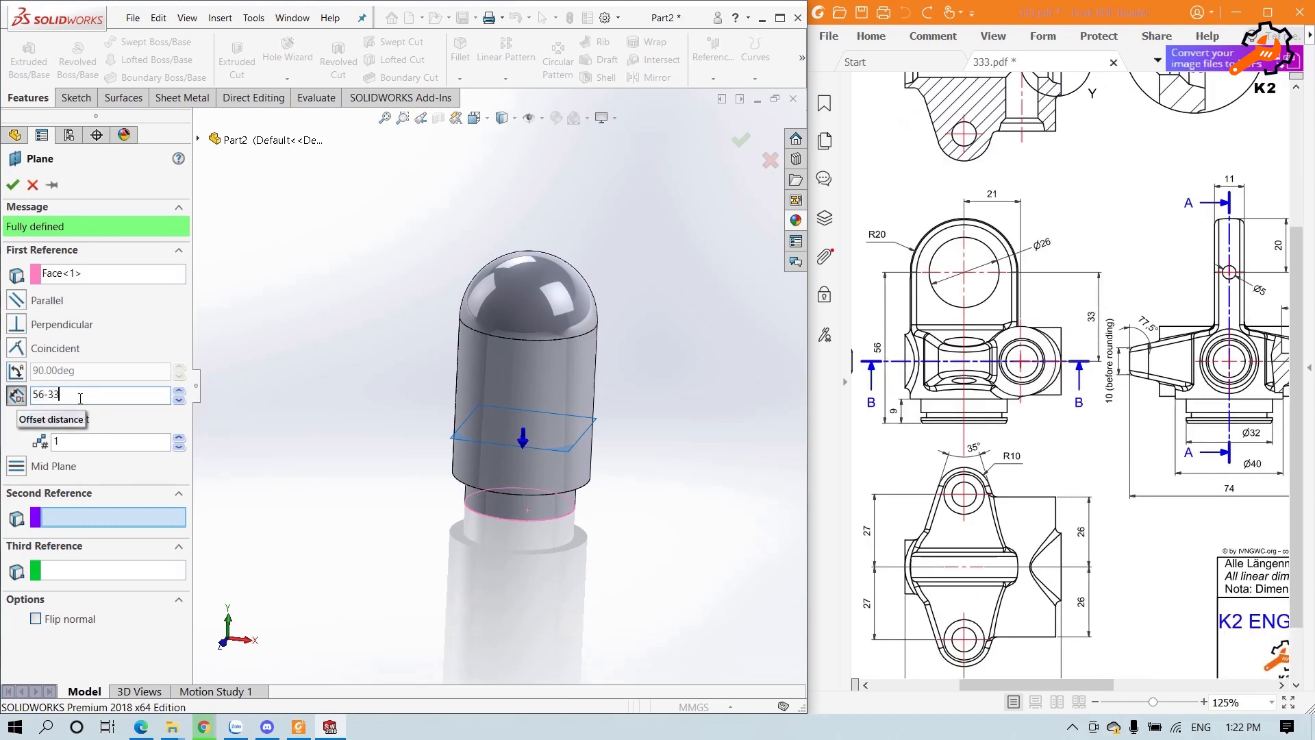
left_click(11, 185)
Hide the new offset plane and start a sketch on it.
left_click(320, 355)
middle_click_drag(320, 356, 330, 401)
right_click(61, 340)
left_click(89, 324)
right_click(57, 339)
left_click(68, 319)
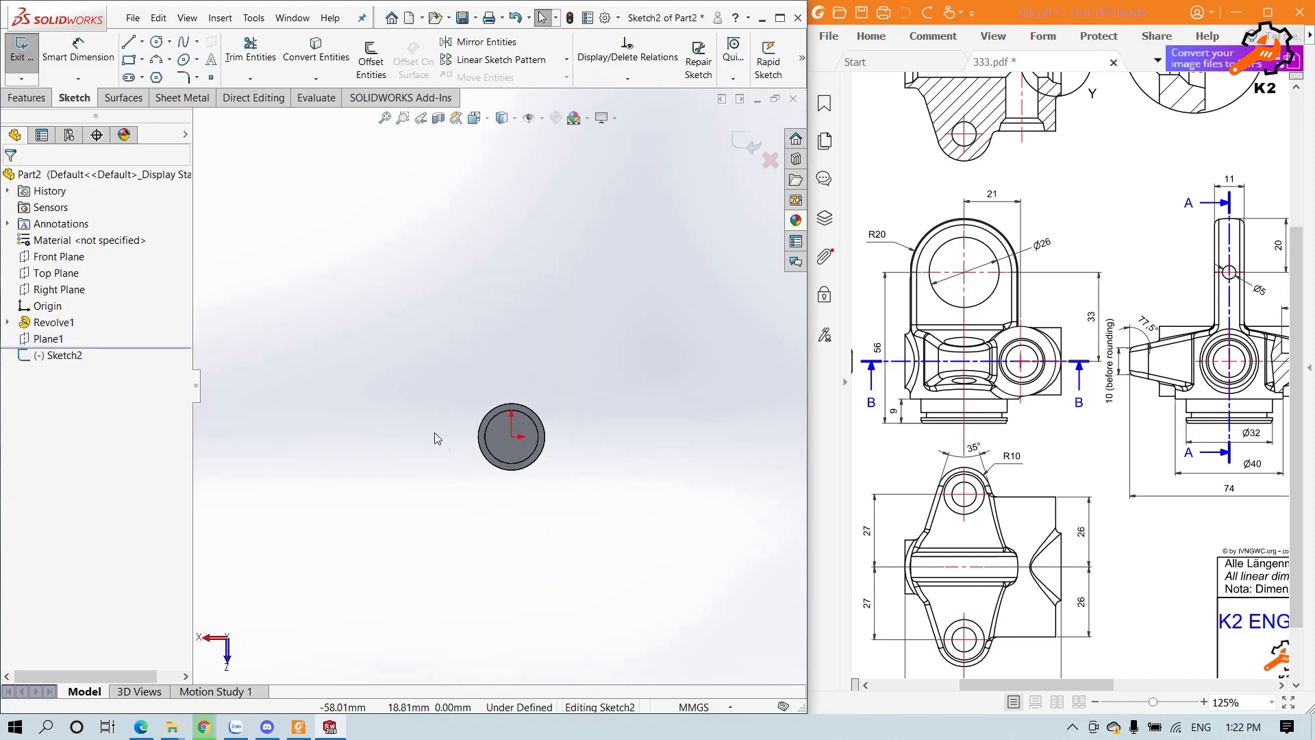
Draw a 20 mm diameter circle centered about 36 mm from the origin, directly above it in the sketch view.
scroll(447, 479, "down", 4)
scroll(677, 383, "down", 2)
right_click_drag(659, 341, 809, 346)
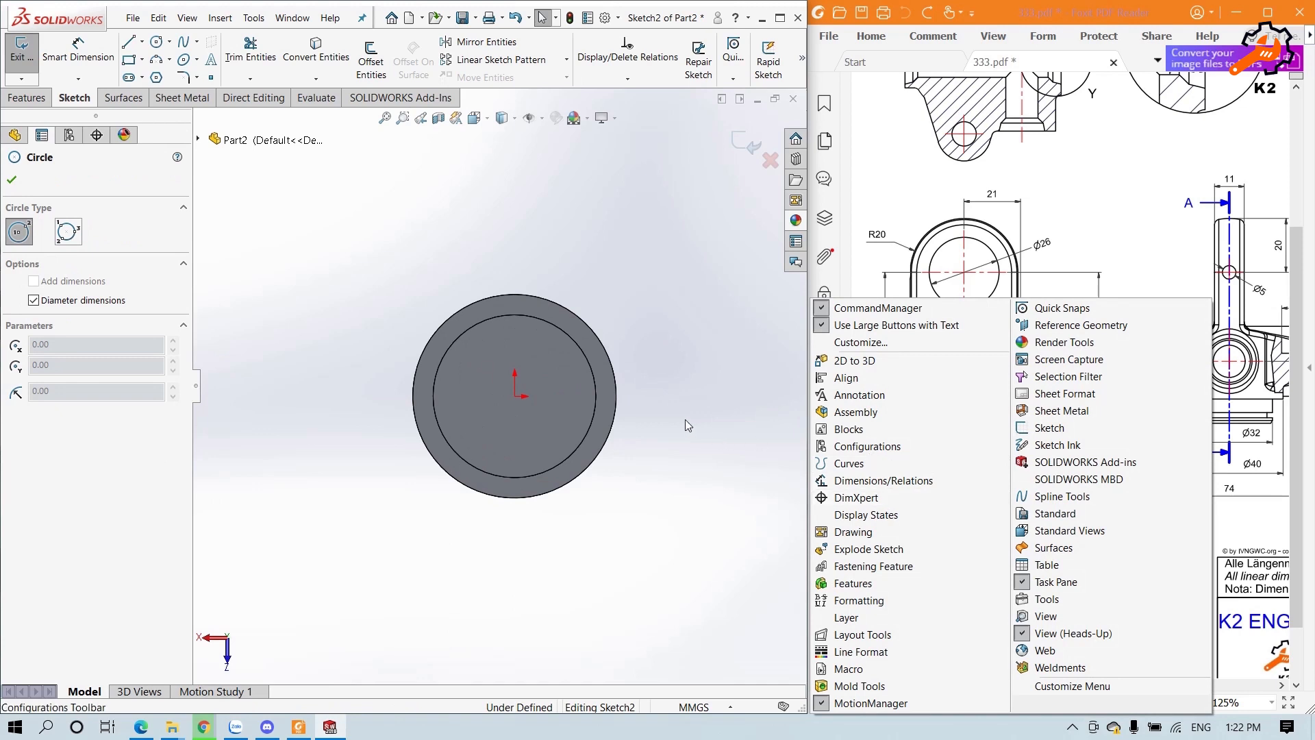
key("Escape")
key("Escape")
key("Return")
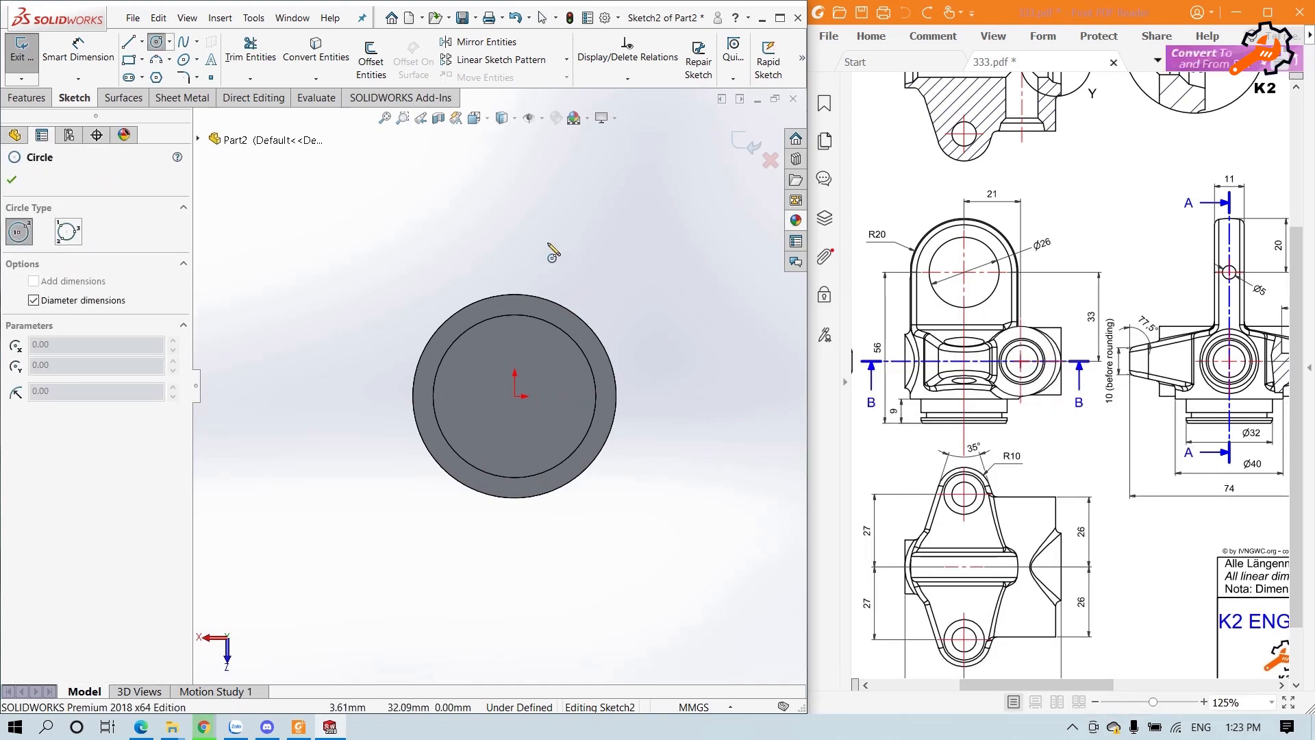
left_click(514, 213)
left_click(544, 247)
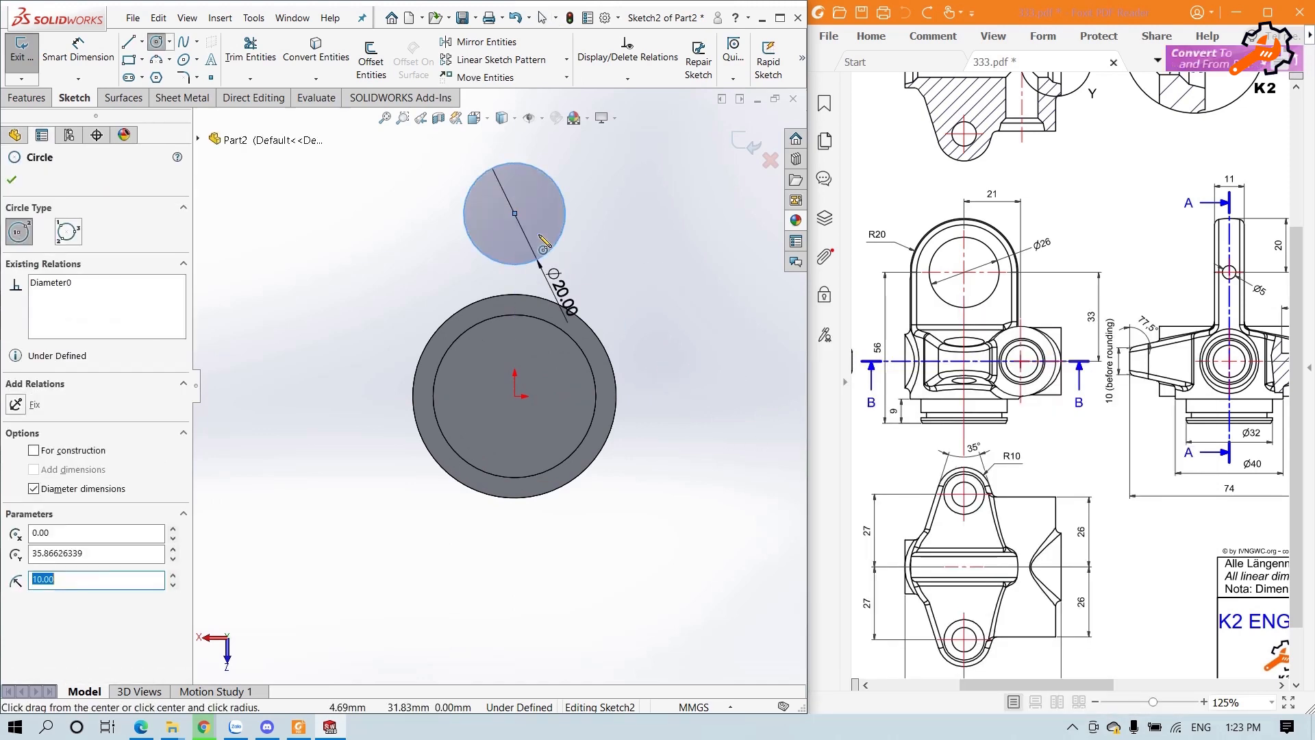
Set the distance between the circle's center and the origin to 27 mm.
right_click_drag(691, 382, 651, 211)
left_click(514, 213)
left_click(515, 395)
left_click(657, 322)
type("27")
key("Return")
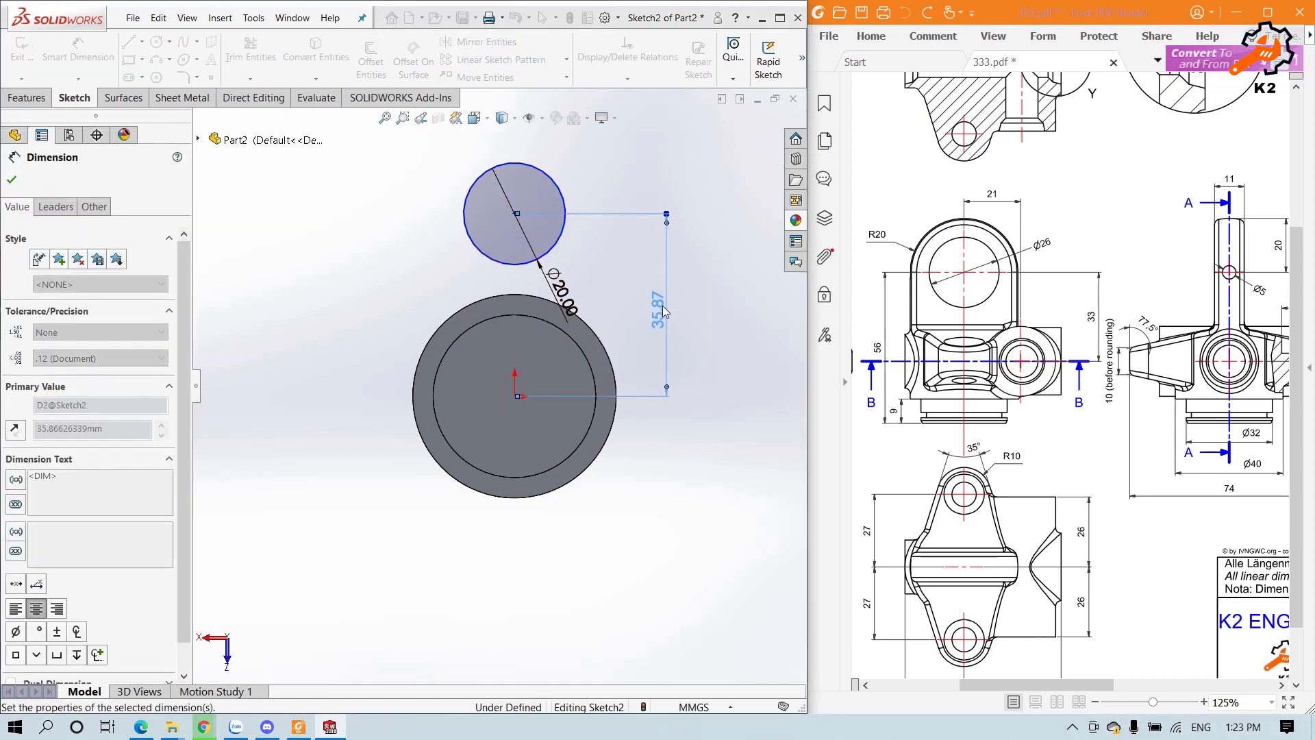
Add a vertical relation between the origin and the circle's center.
key("Escape")
left_click(514, 397)
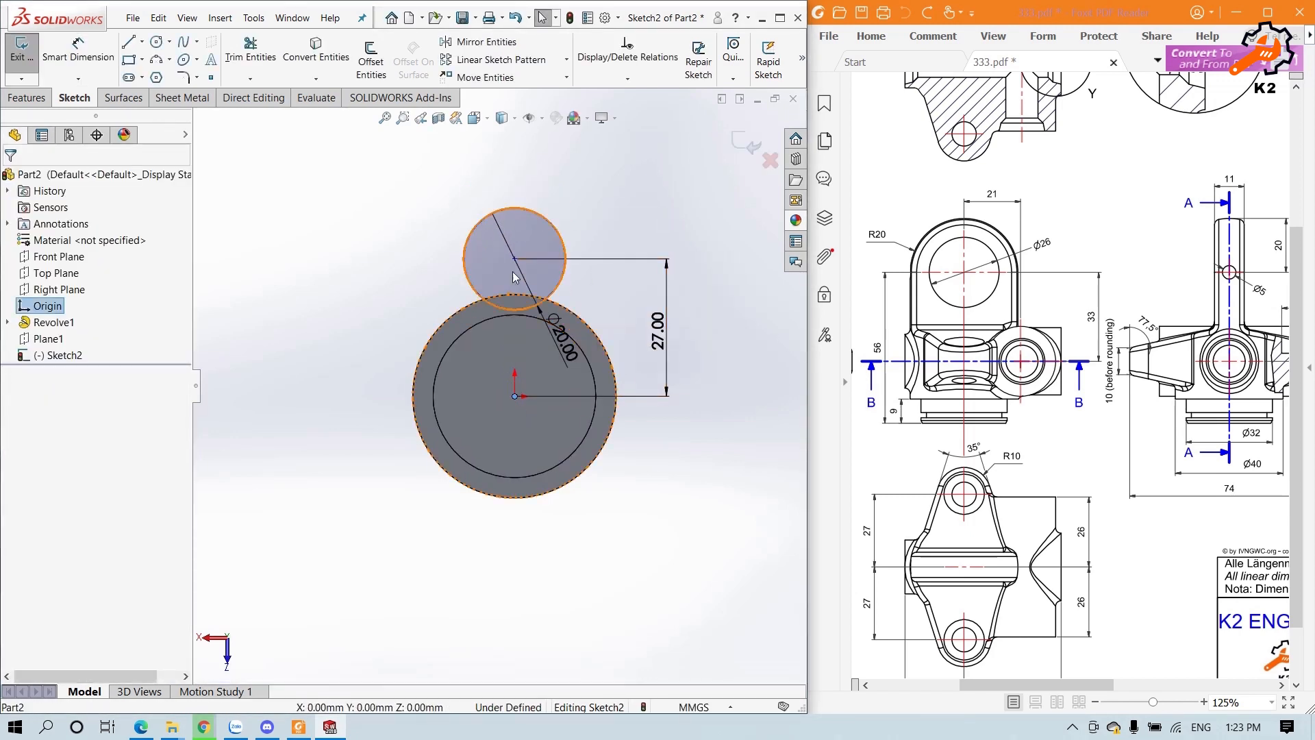
left_click(515, 259, "ctrl")
left_click(578, 201)
key("Escape")
Draw two slanted lines, one from each side of the 20 mm circle down to the body's outer edge.
key("l")
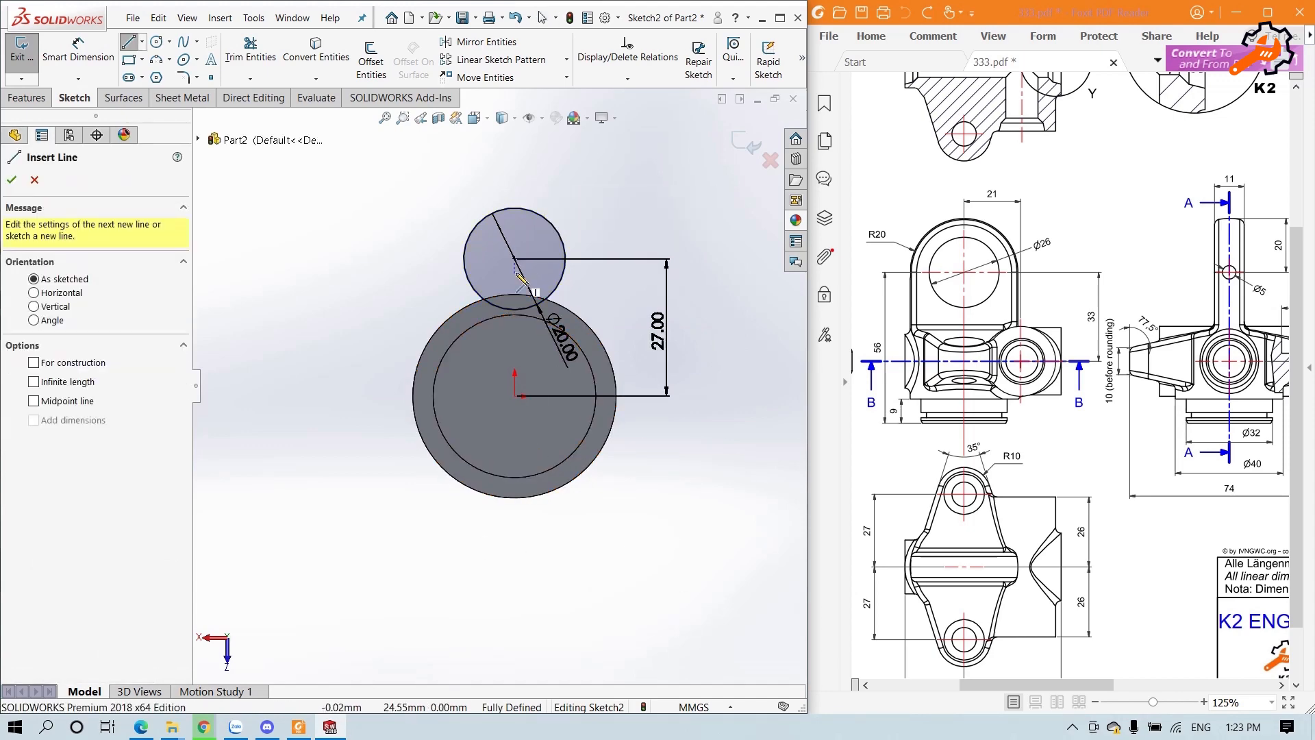
left_click_drag(466, 245, 444, 324)
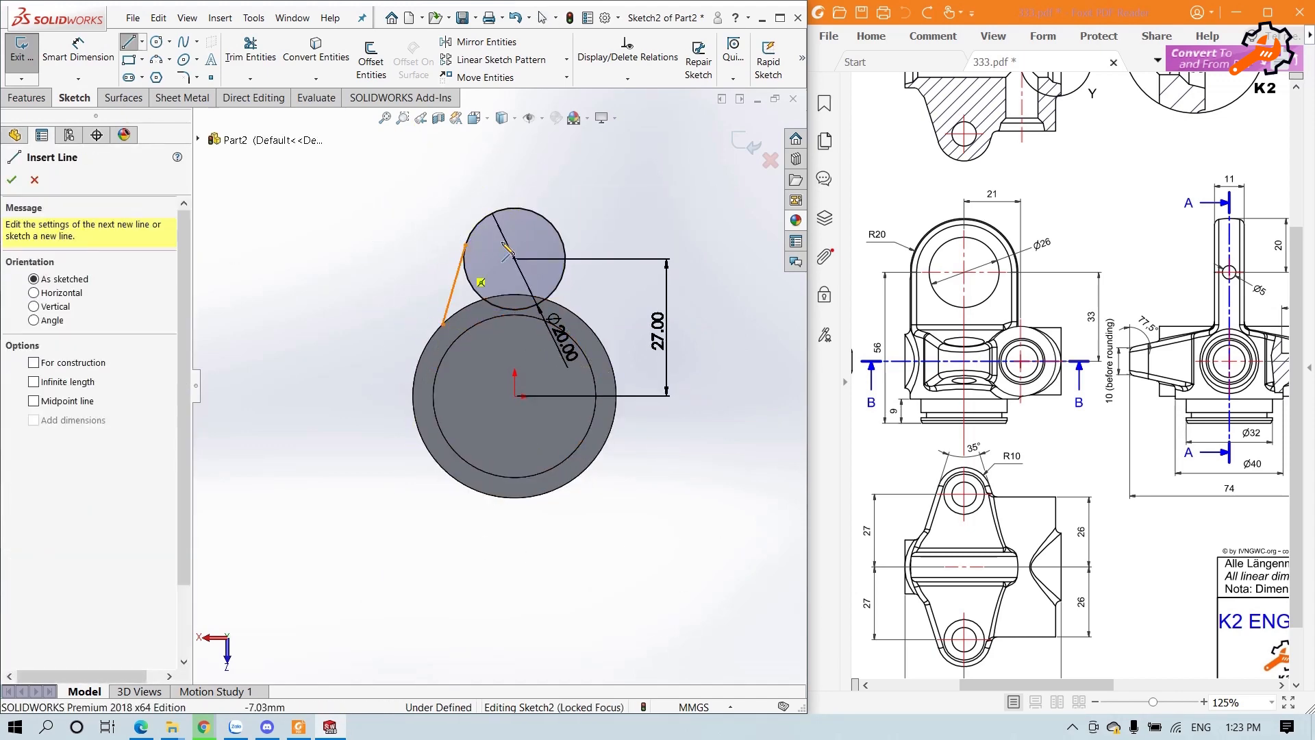
left_click_drag(552, 224, 595, 334)
key("Escape")
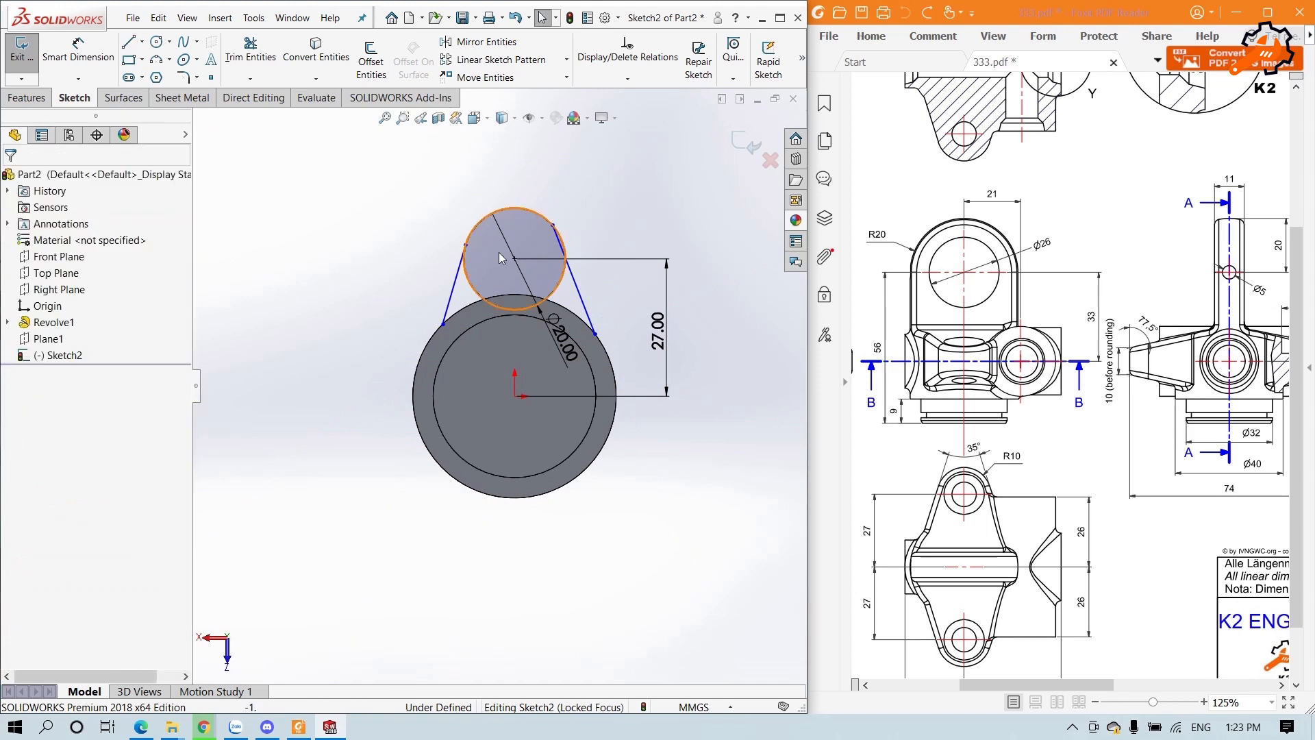
Make both slanted lines tangent to the 20 mm circle.
left_click(453, 285)
left_click(510, 209, "ctrl")
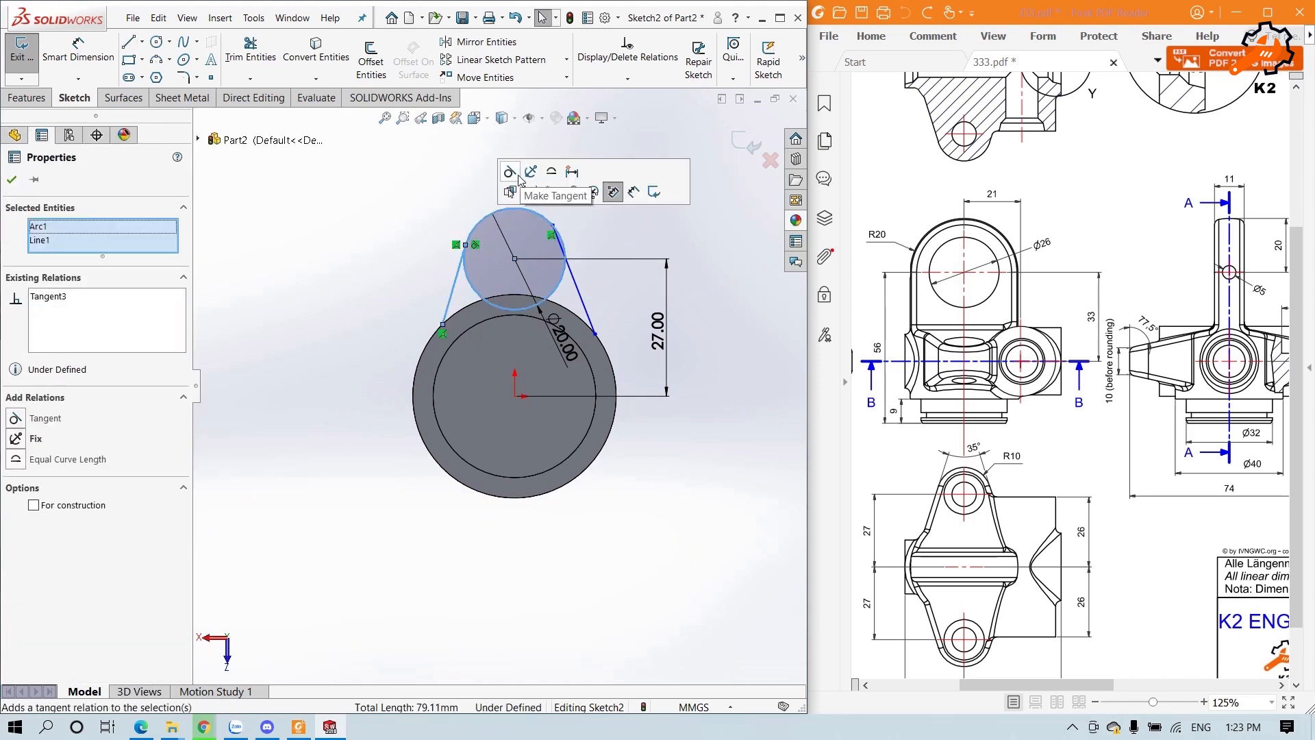
left_click(520, 184)
left_click(558, 250)
left_click(566, 262, "ctrl")
left_click(604, 225)
left_click(561, 160)
Dimension the angle between the two tangent lines at 35°.
right_click_drag(385, 533, 429, 289)
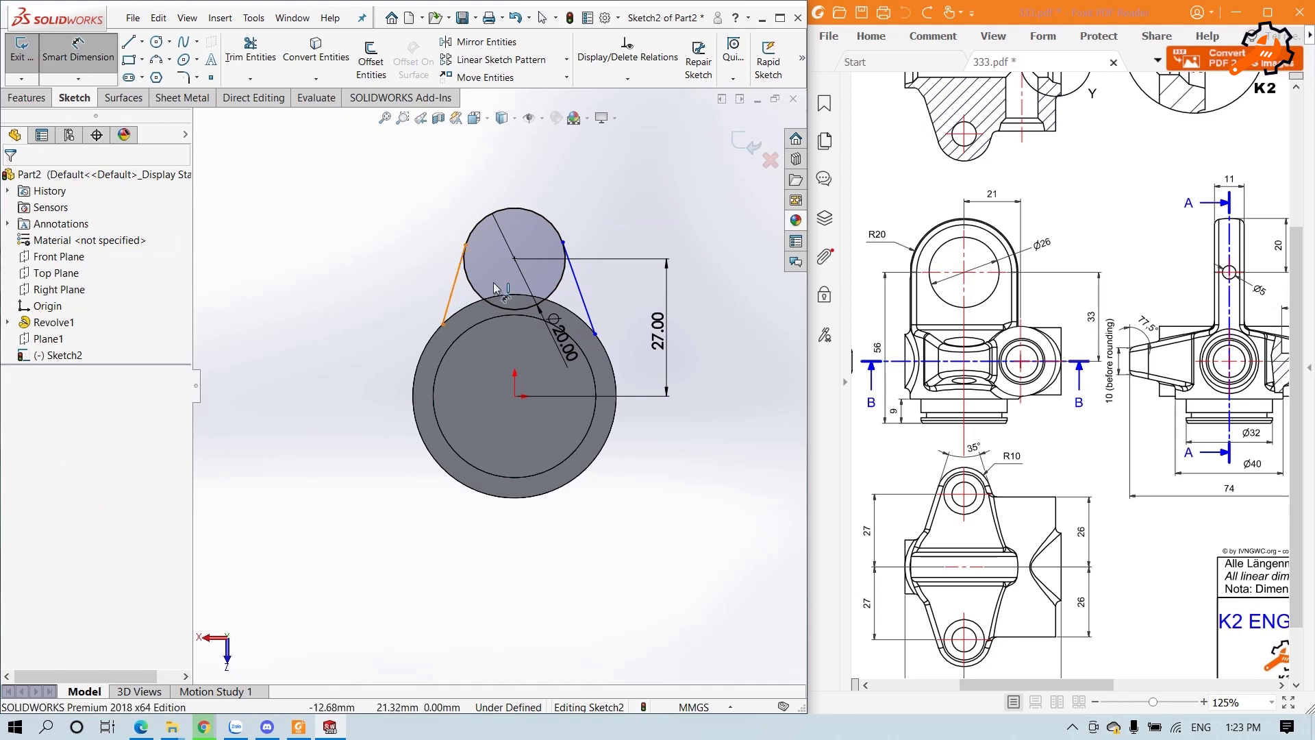
left_click(452, 293)
left_click(579, 288)
left_click(511, 156)
type("35")
key("Return")
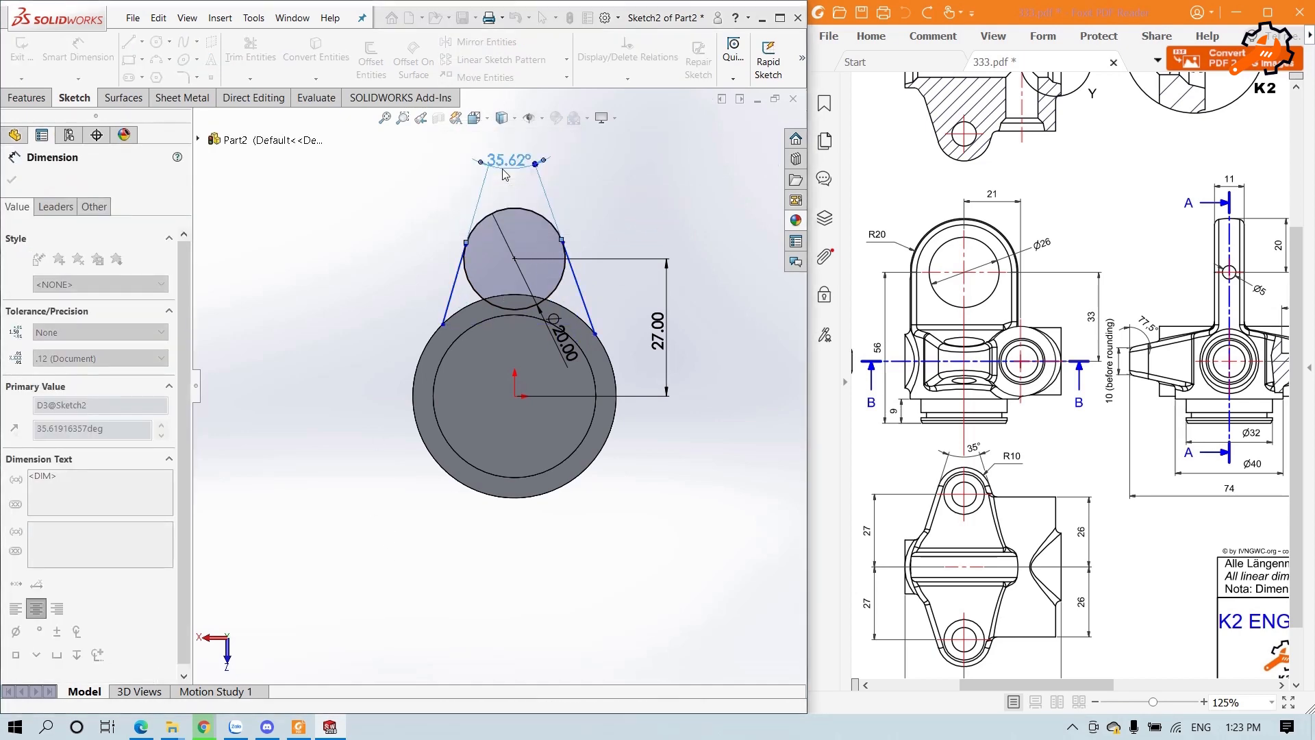
key("Escape")
Make the two tangent lines equal in length and convert the body's outer circular edge into a sketch entity.
left_click(452, 293)
left_click(583, 300, "ctrl")
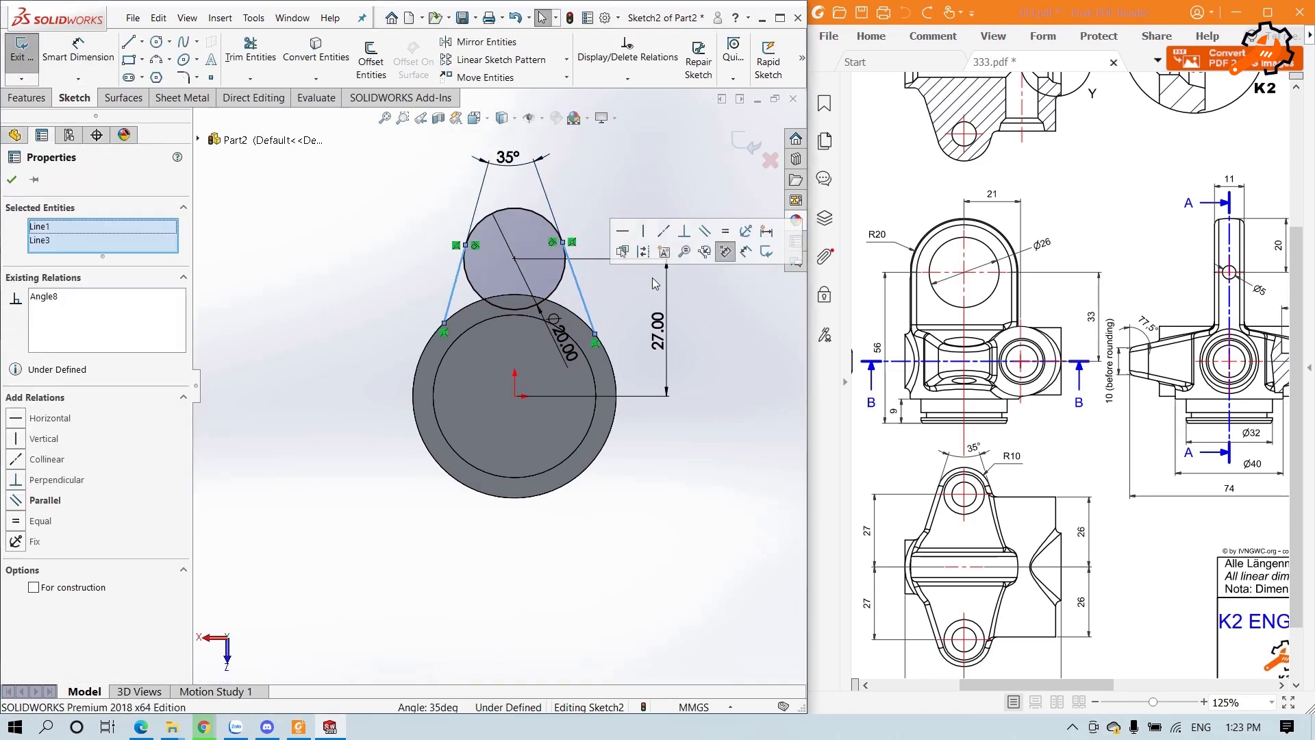
left_click(725, 231)
left_click(609, 354)
right_click_drag(348, 294, 338, 264)
left_click(315, 49)
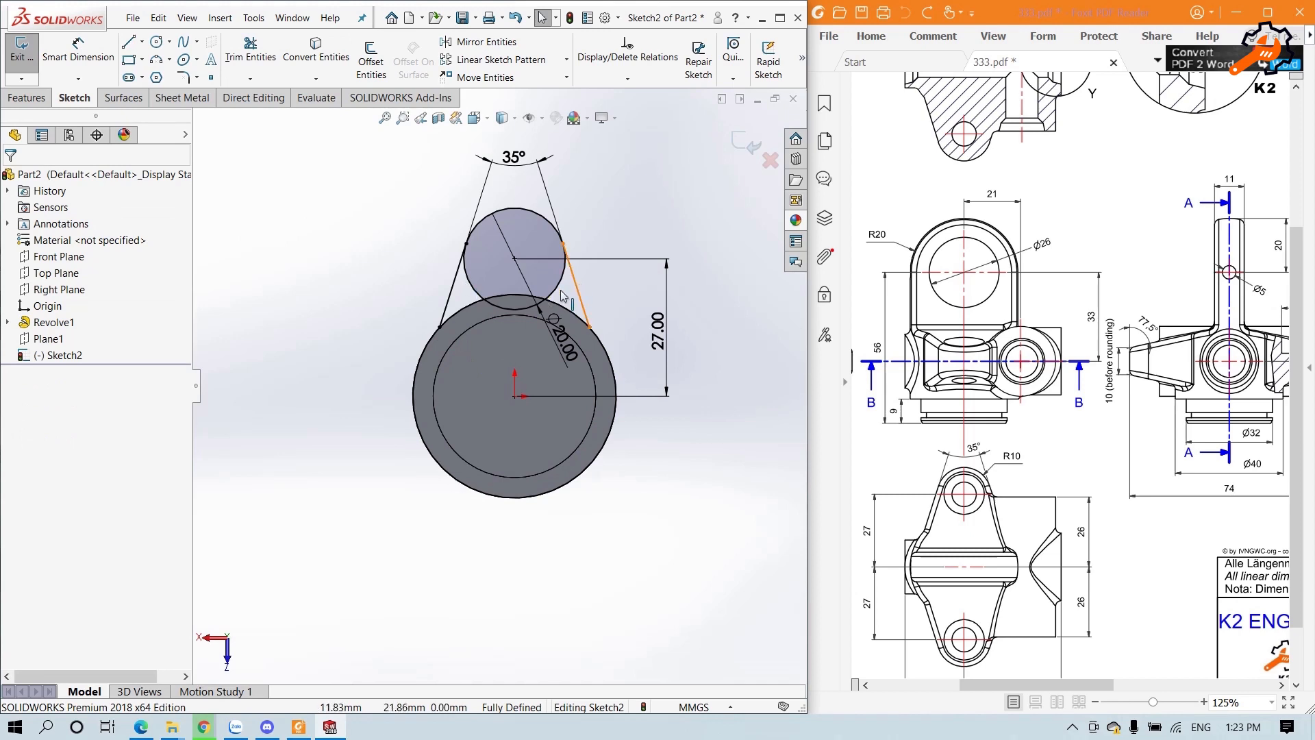
Draw a horizontal centerline from the origin out past the right side of the body.
left_click(142, 42)
left_click(154, 77)
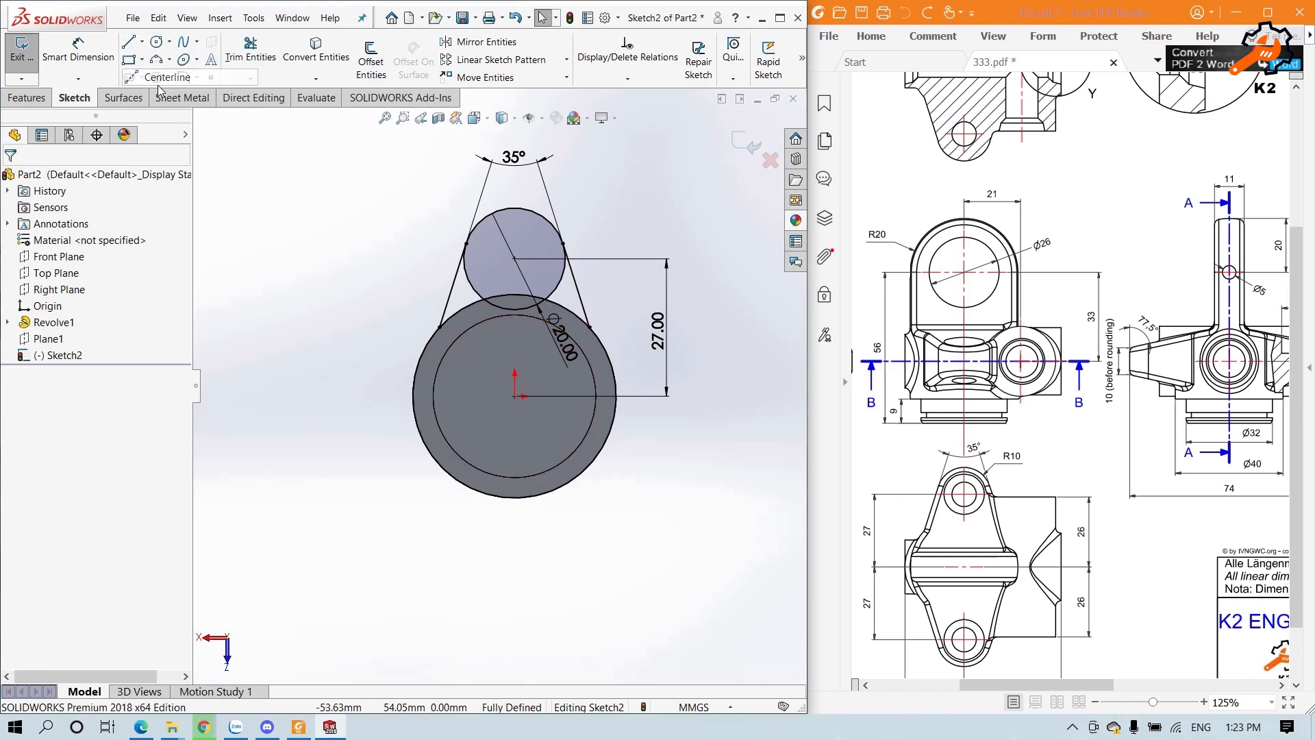
left_click(514, 396)
left_click(737, 396)
key("Escape")
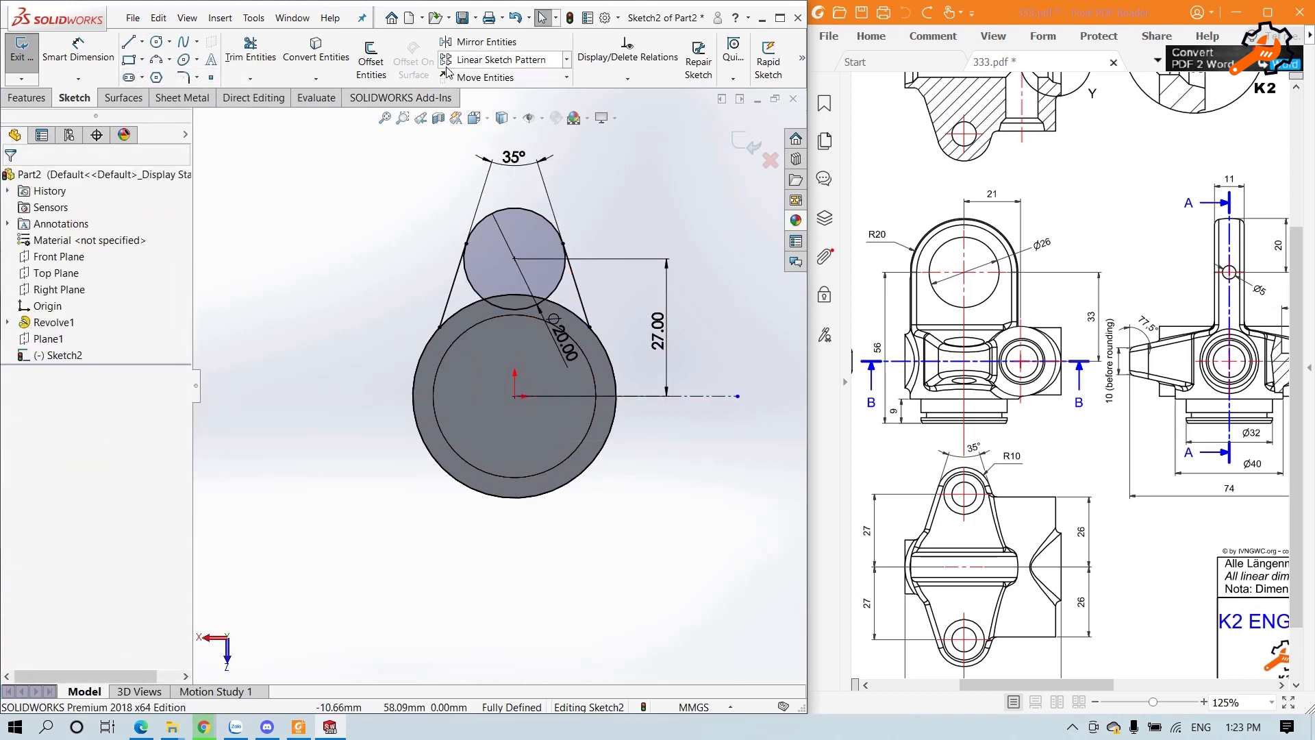
Mirror the 20 mm circle and both tangent lines about the horizontal centerline, keeping the originals.
left_click(477, 42)
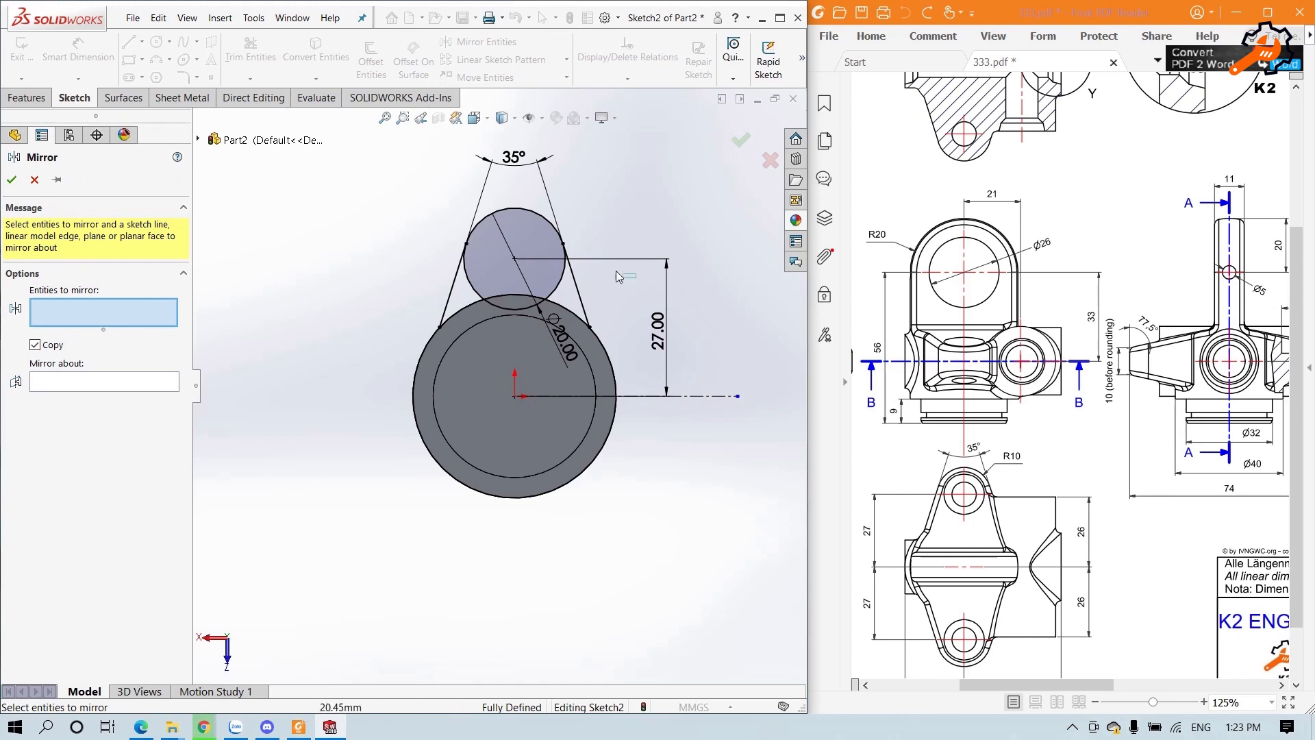
left_click_drag(411, 203, 683, 402)
left_click(171, 411)
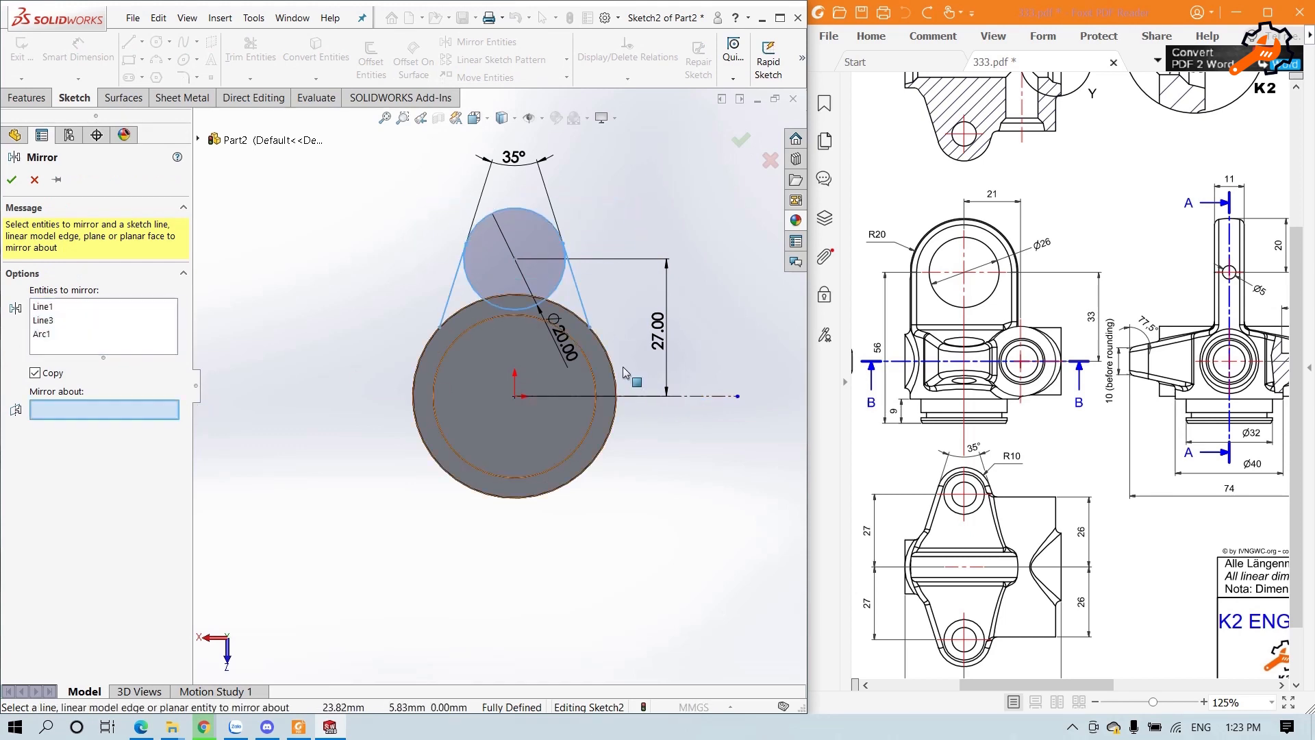
left_click(716, 397)
key("Return")
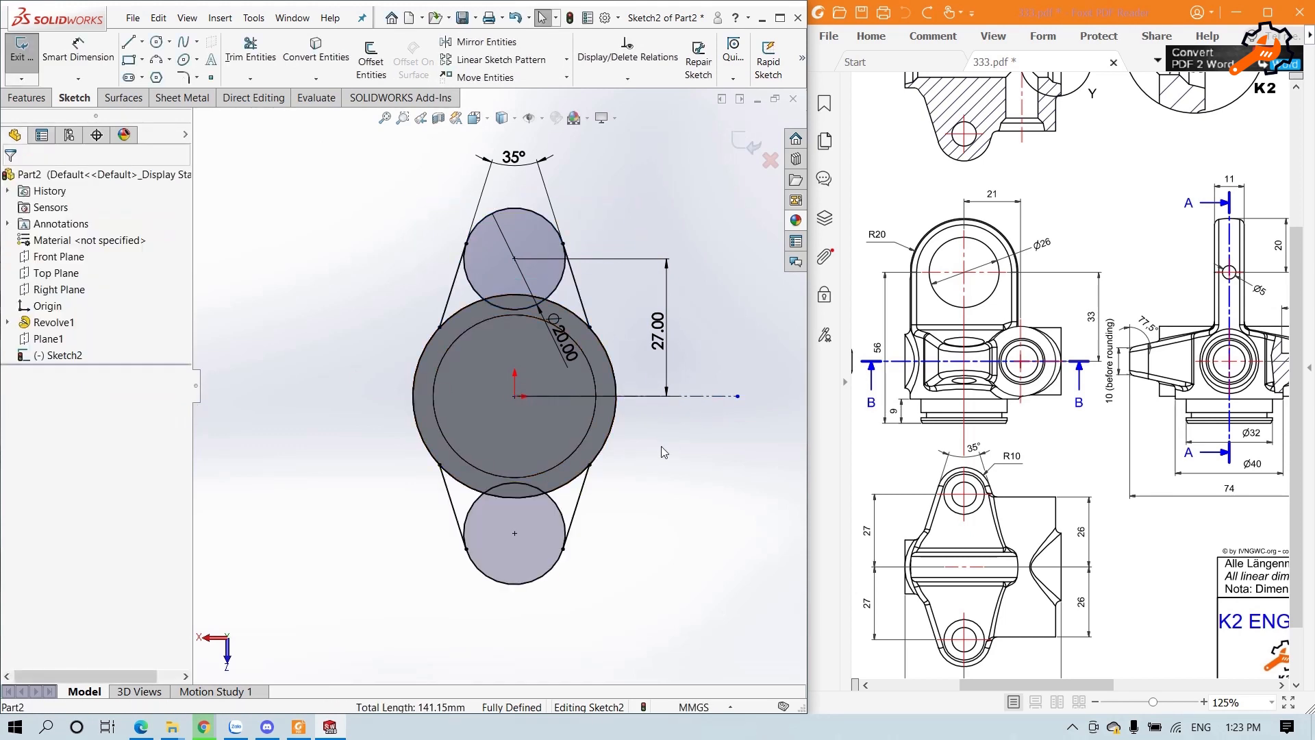
Trim the inner arcs of the circles to leave one closed outline with both lugs, and finish the sketch.
left_click(251, 50)
left_click_drag(514, 534, 519, 505)
mouse_move(541, 410)
left_mouse_down()
mouse_move(517, 281)
mouse_move(492, 337)
left_mouse_up()
left_click_drag(552, 286, 545, 293)
middle_click_drag(514, 429, 610, 329)
left_click(759, 149)
left_click(747, 144)
On the Right Plane, sketch a closed four-sided profile that widens from the left lug's tip into the body.
middle_click_drag(576, 223, 512, 481)
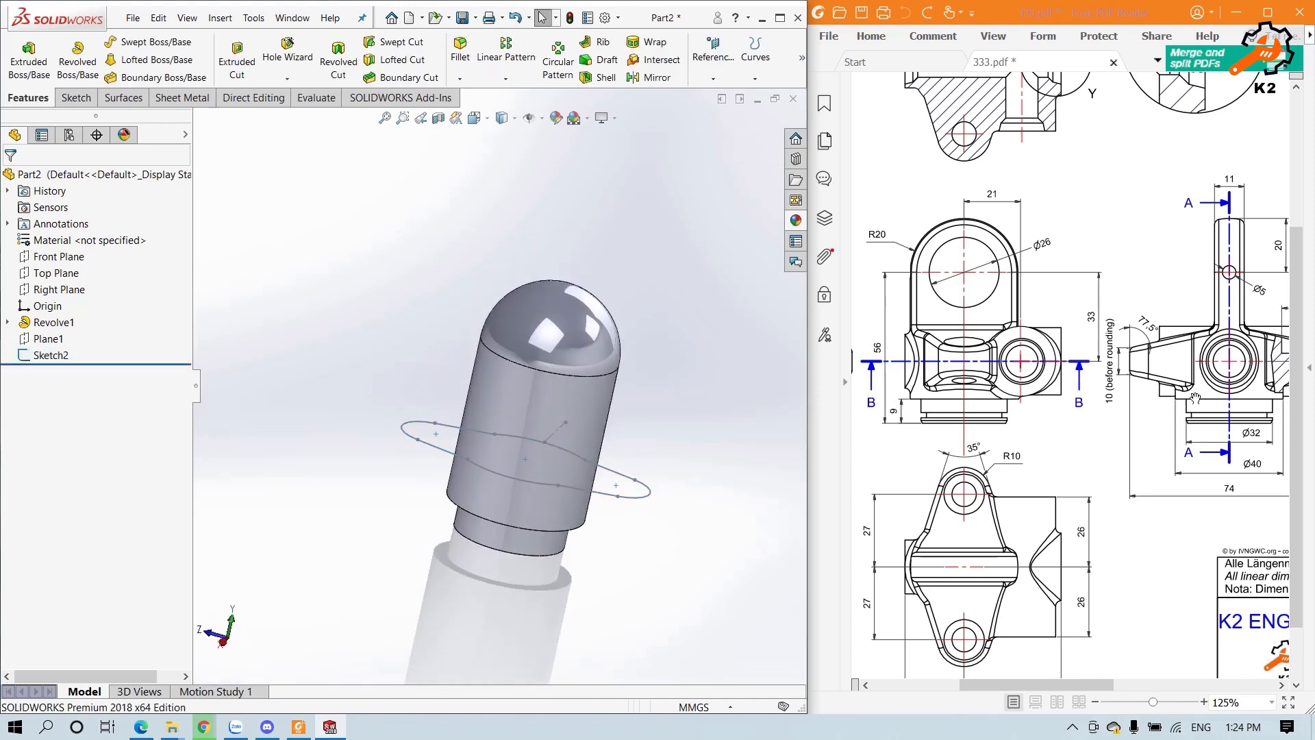
left_click_drag(1197, 500, 1070, 520)
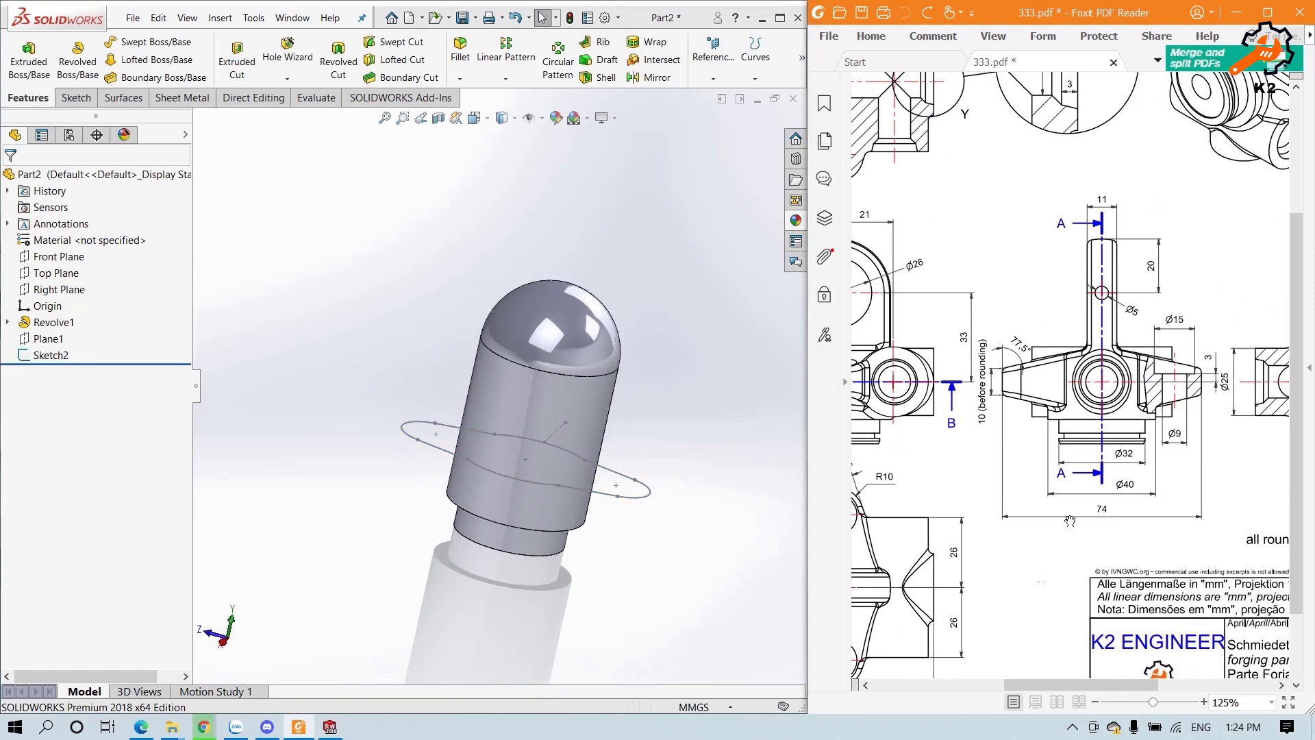
left_click(59, 289)
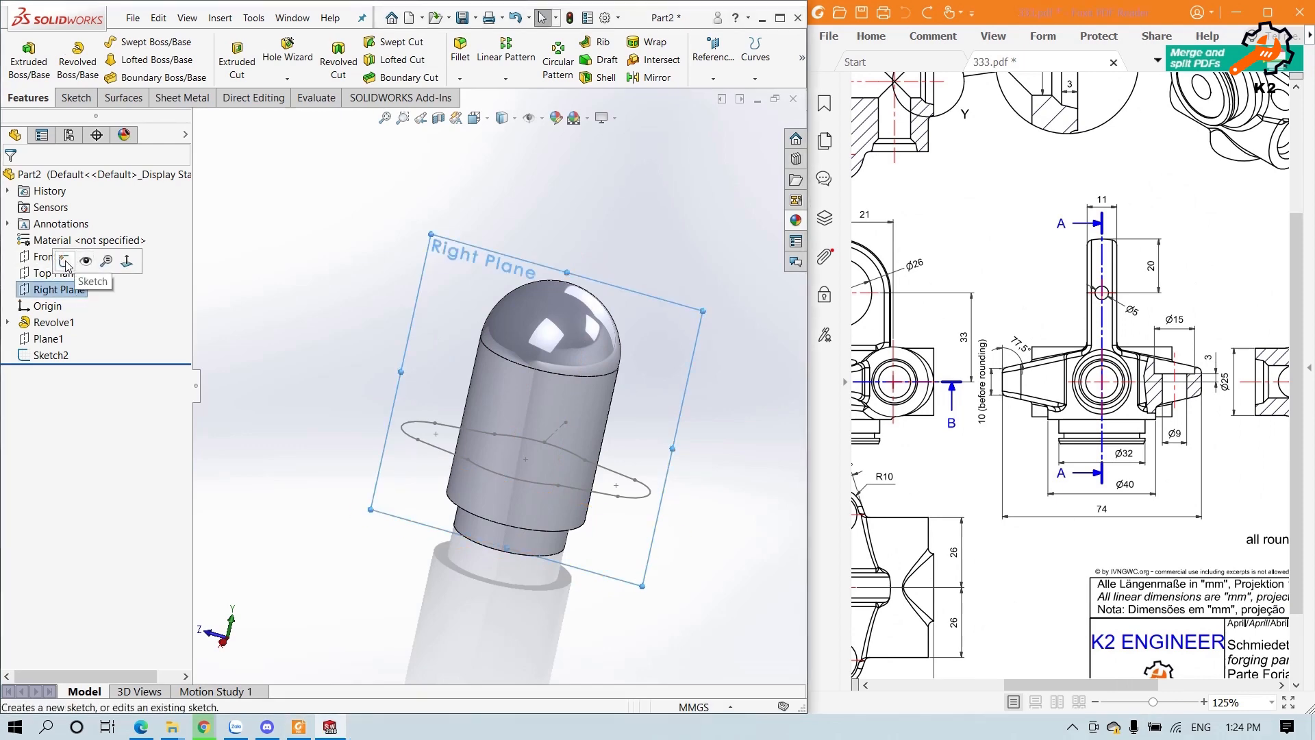
left_click(72, 261)
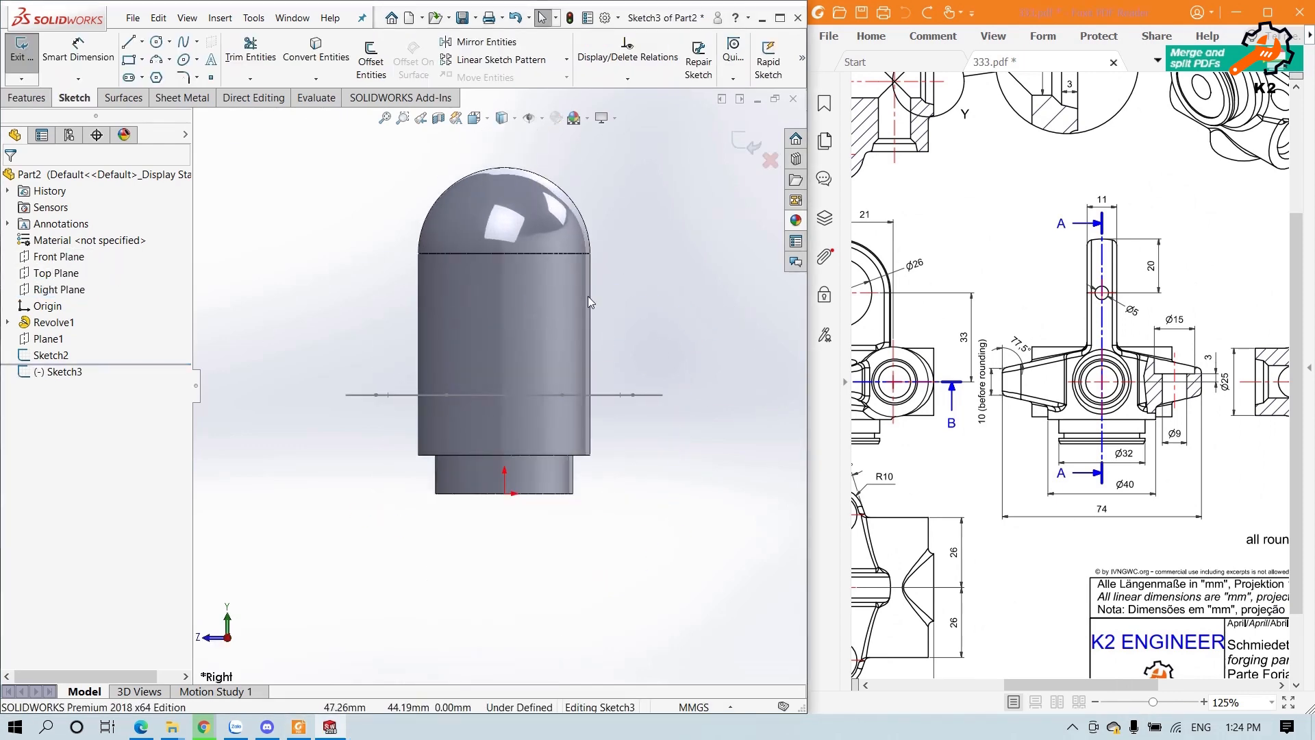
key("l")
left_click(350, 363)
left_click(350, 418)
left_click(489, 439)
left_click(491, 343)
left_click(350, 363)
key("Escape")
Add a pierce relation between the midpoint of the profile's outer vertical edge and the lug outline's end arc.
middle_click_drag(366, 384, 337, 418)
scroll(332, 423, "down", 5)
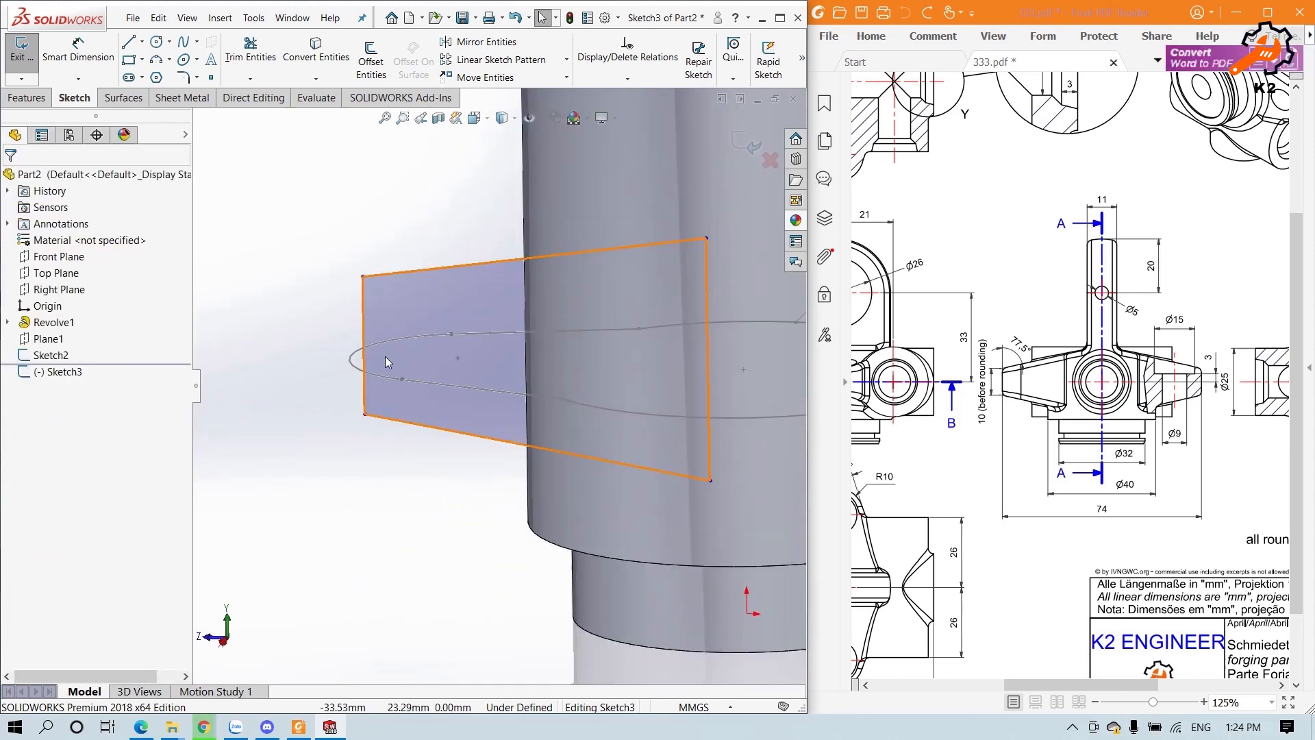
left_click(363, 347)
left_click(364, 346, "ctrl")
left_click(352, 356, "ctrl")
key("Escape")
scroll(366, 381, "down", 3)
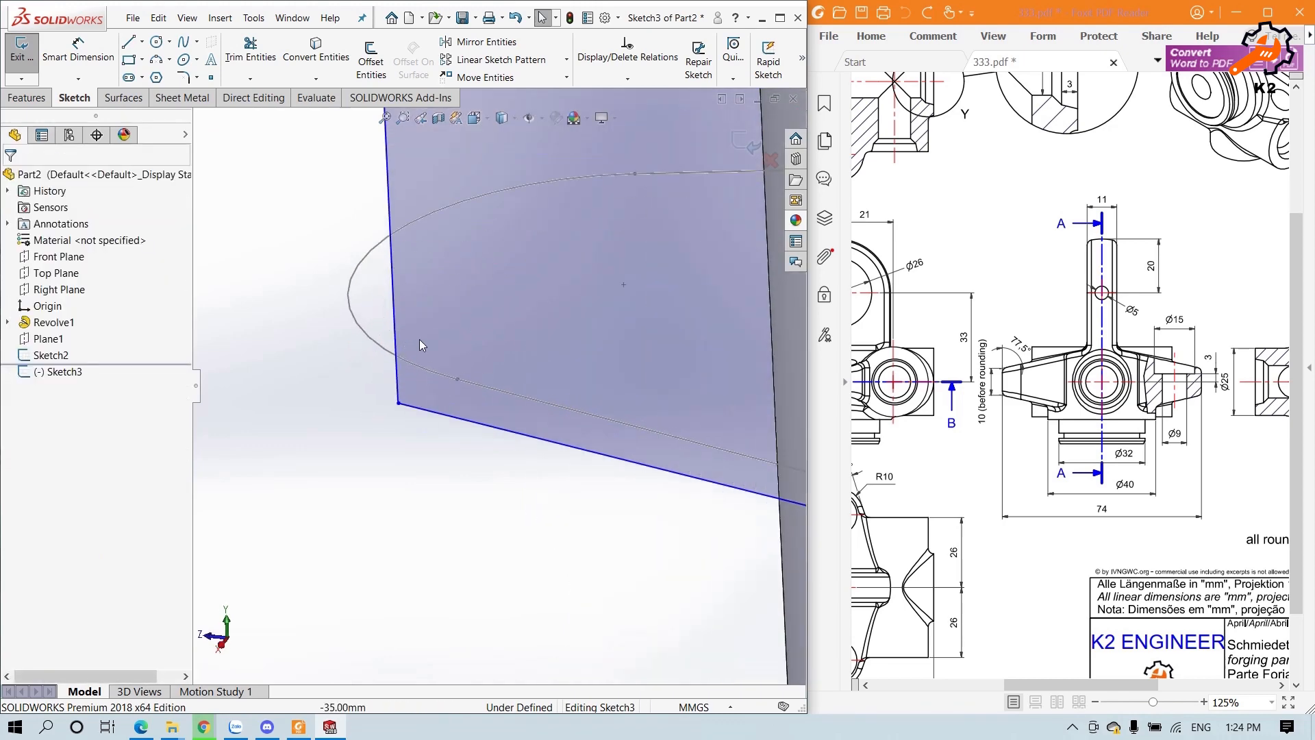
left_click(389, 239)
left_click(407, 226)
left_click(390, 239, "ctrl")
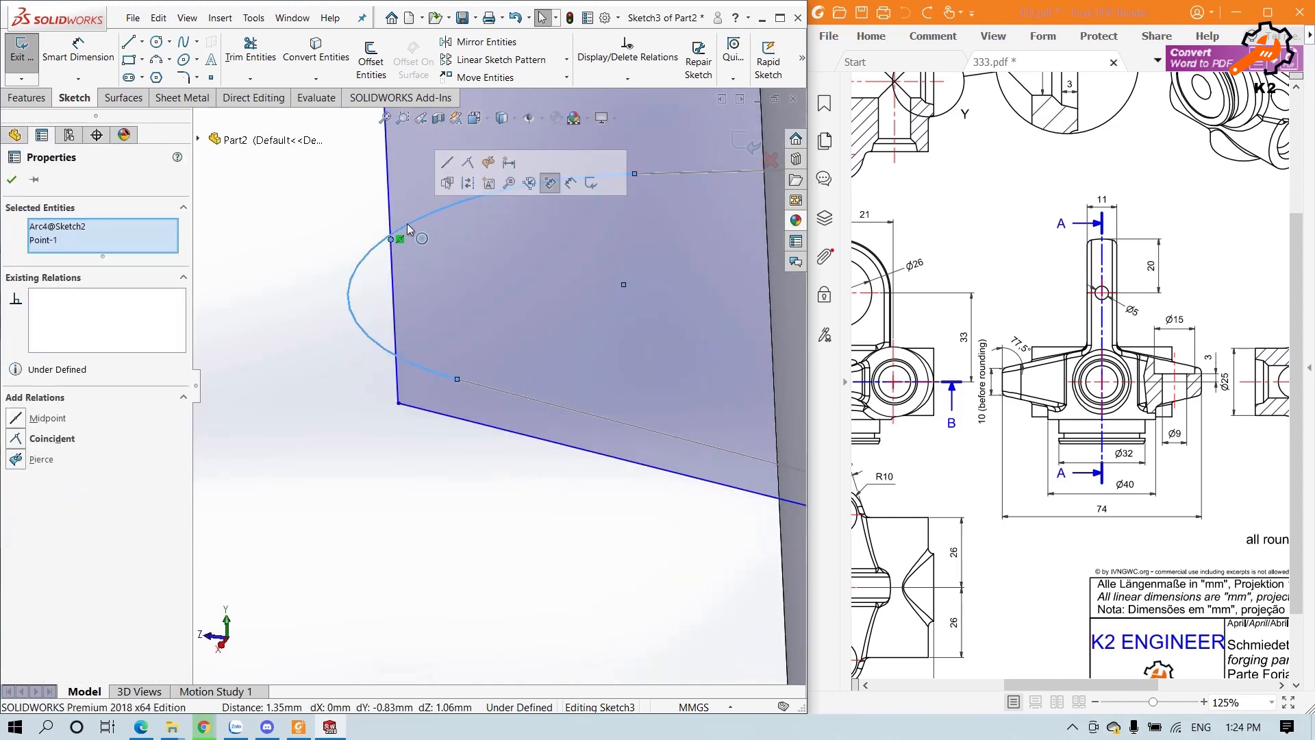
left_click(489, 164)
Dimension the profile's outer vertical edge at 10 mm.
scroll(523, 299, "up", 6)
left_click(431, 490)
right_click_drag(432, 490, 499, 435)
key("Escape")
left_click(459, 384)
left_click(405, 363)
key("Return")
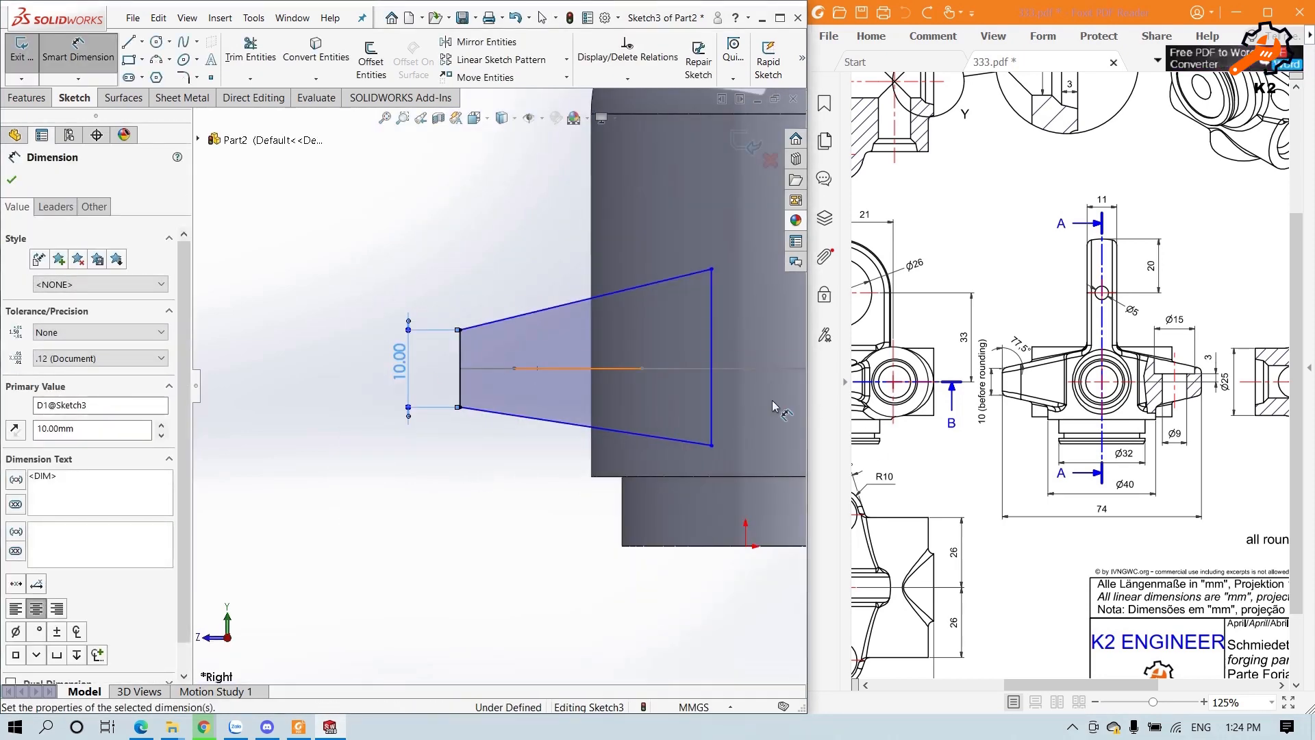
Set the angle between the upper sloped edge and the outer vertical edge to 77.5°.
left_click(631, 288)
left_click(459, 363)
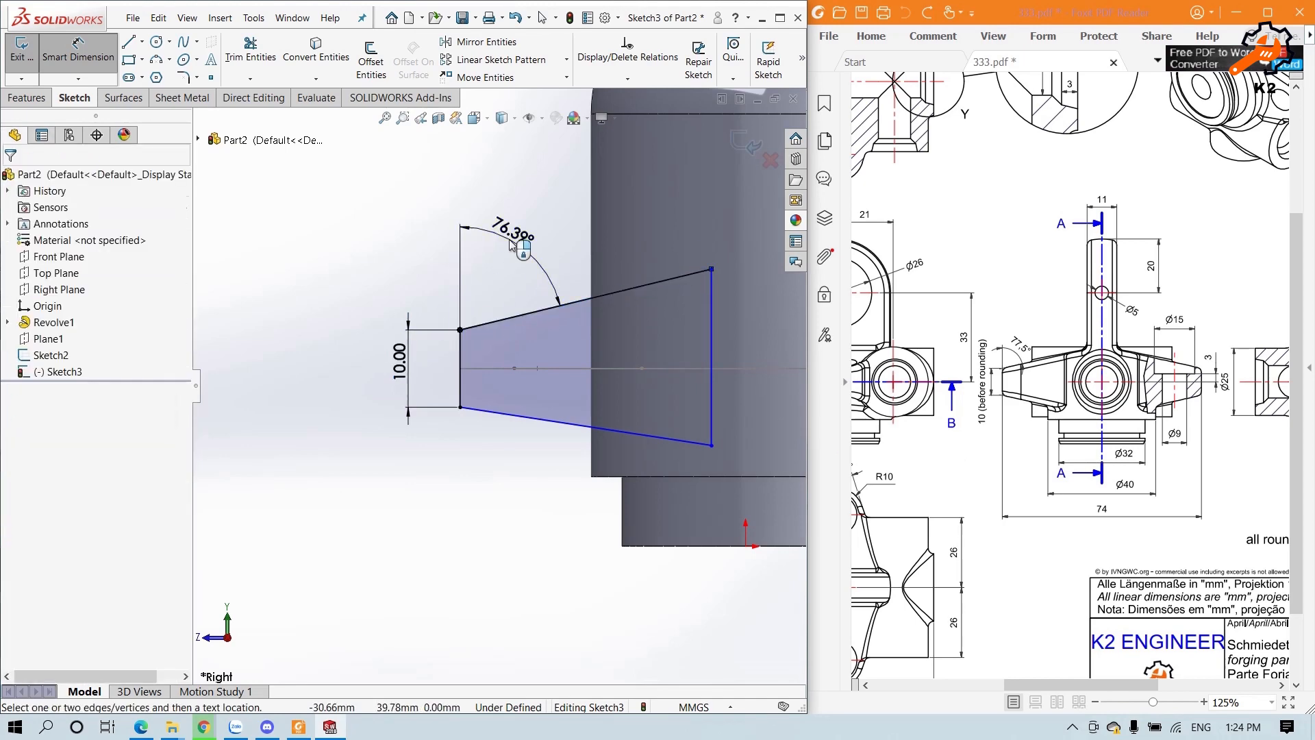
left_click(513, 228)
type("77.5")
key("Return")
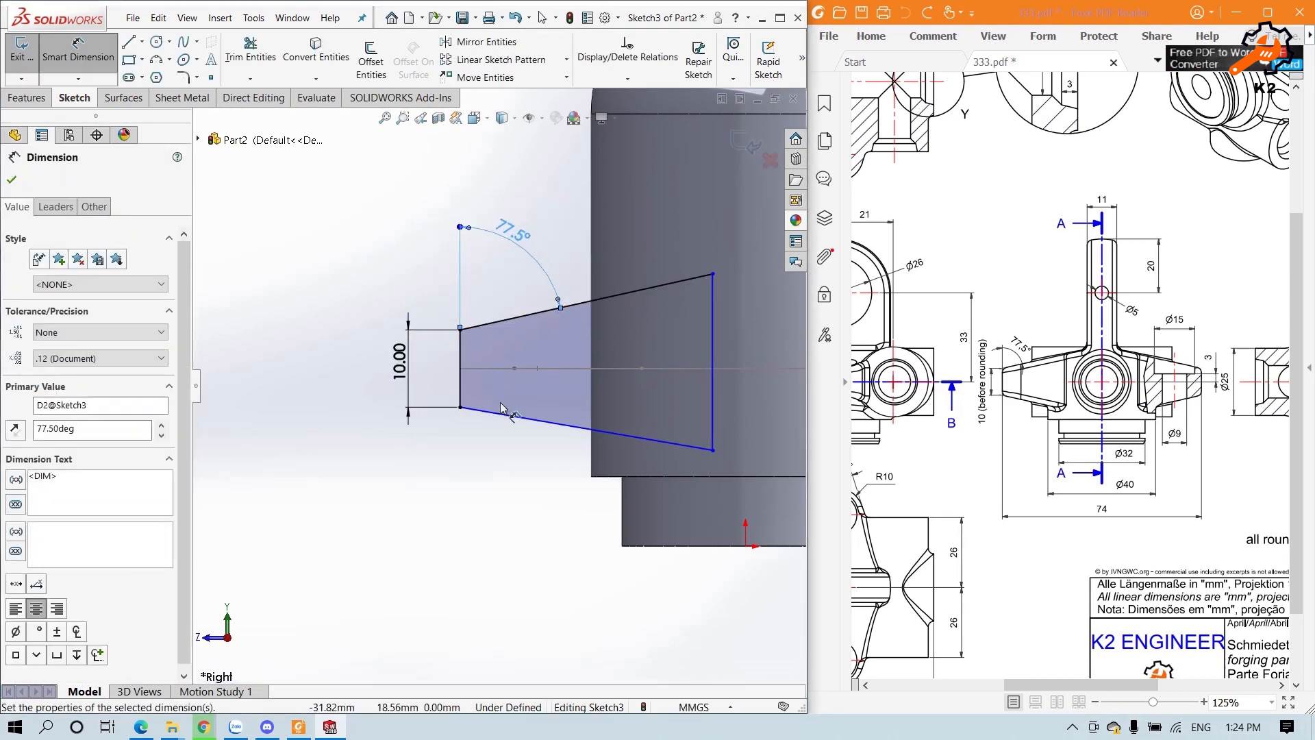
Set the angle between the lower sloped edge and the outer vertical edge to 77.5°.
left_click(499, 413)
left_click(460, 407)
left_click(505, 460)
type("77.5")
key("Return")
scroll(566, 459, "up", 2)
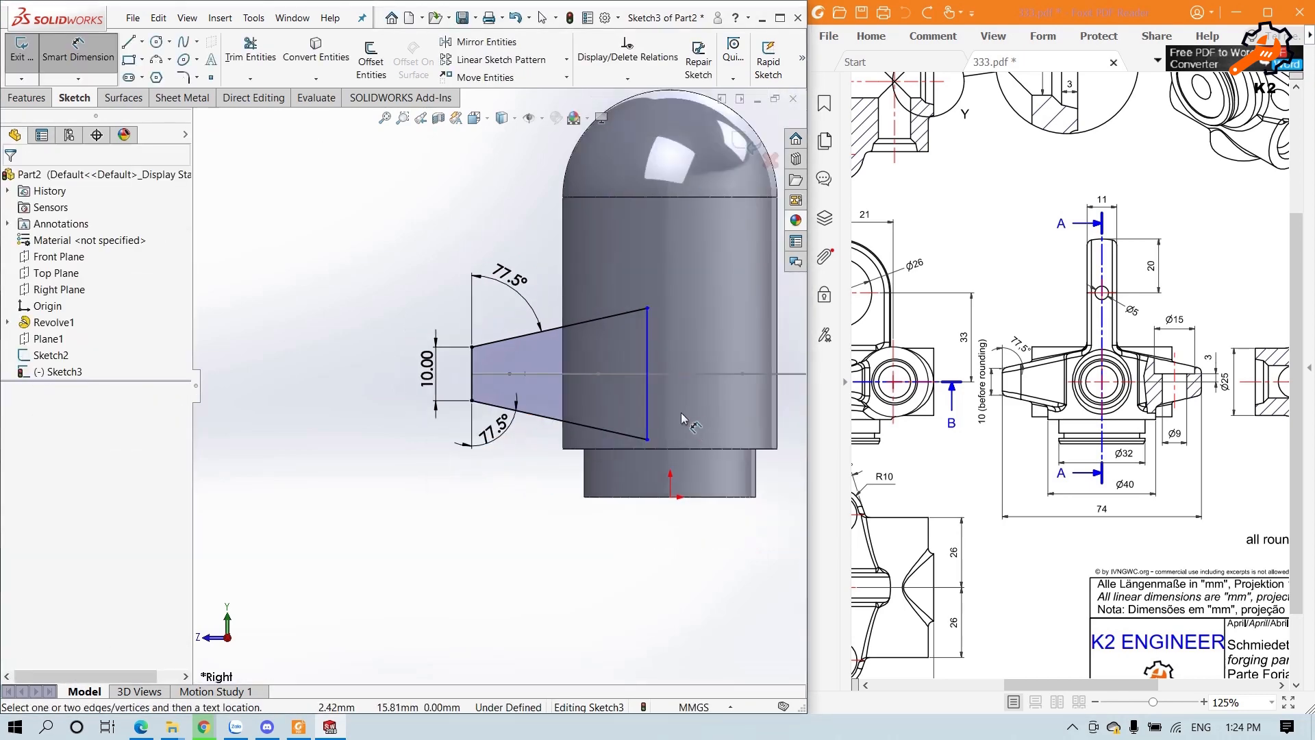
scroll(684, 415, "down", 2)
key("Escape")
Draw a vertical centerline from the origin up through the body, ending above the tapered profile.
left_click(142, 42)
left_click(155, 77)
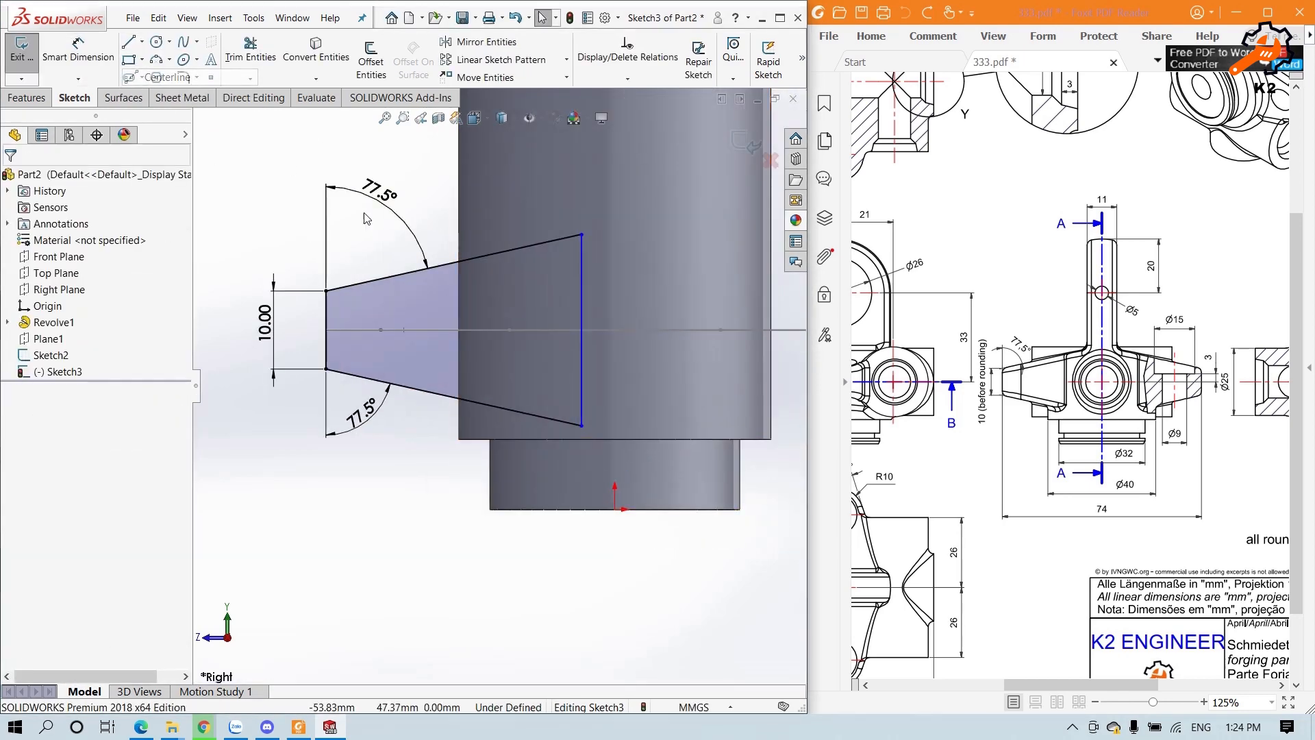
left_click(614, 509)
left_click(615, 149)
key("Escape")
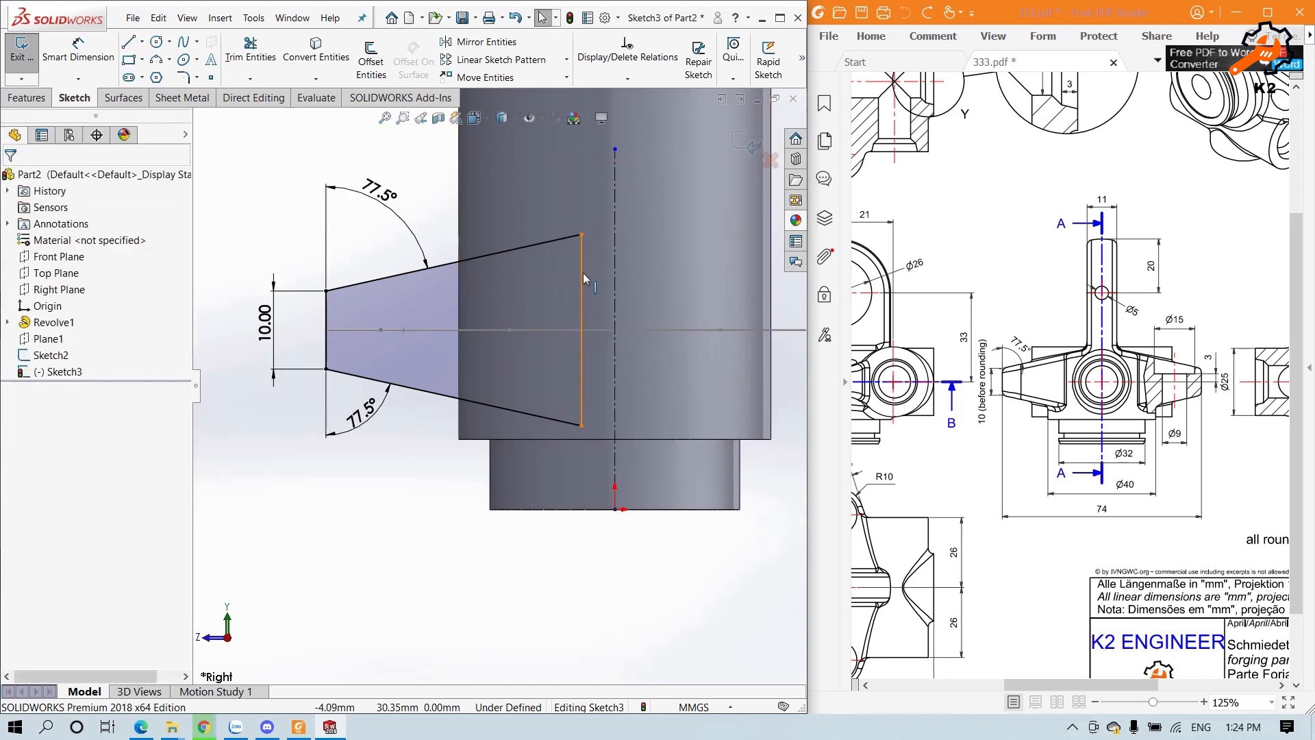
Make the profile's inner vertical edge collinear with the vertical centerline.
left_click(582, 273)
left_click(614, 265, "ctrl")
left_click(699, 200)
left_click(482, 471)
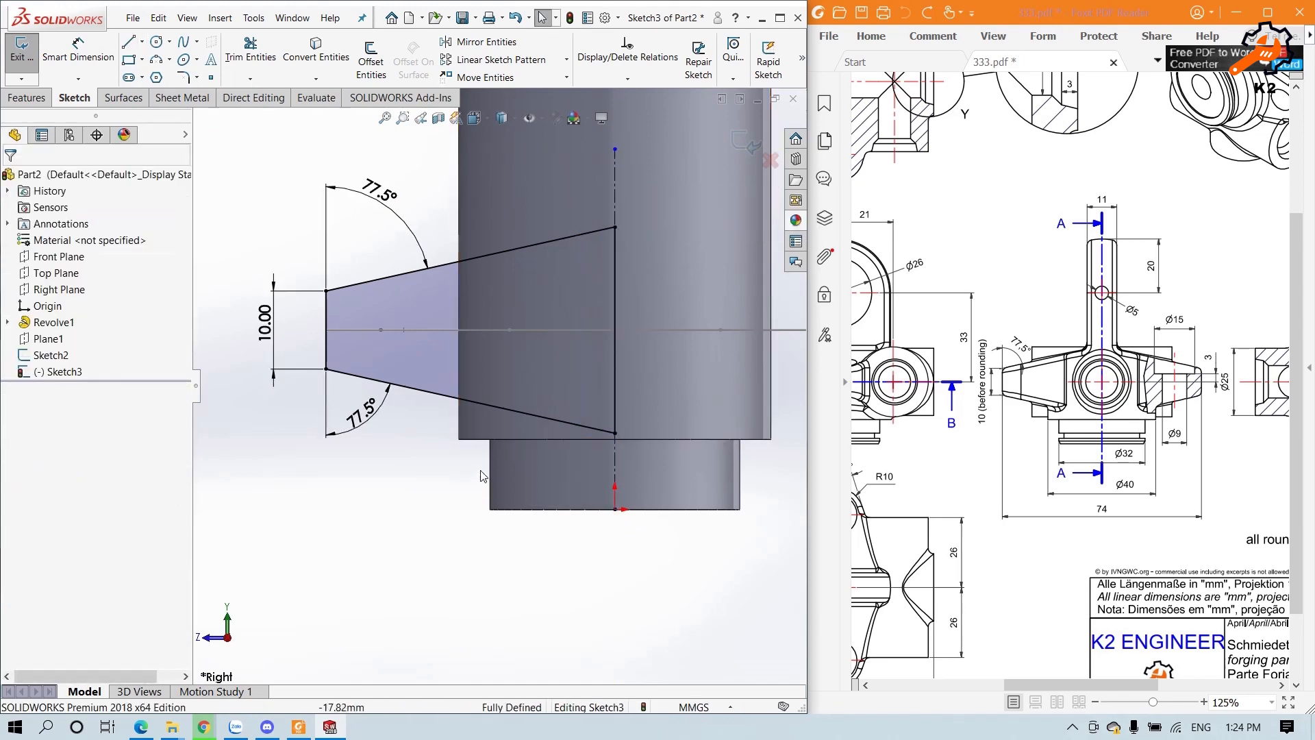
Mirror the tapered profile about the vertical centerline, keeping the original.
scroll(485, 468, "up", 2)
left_click(486, 42)
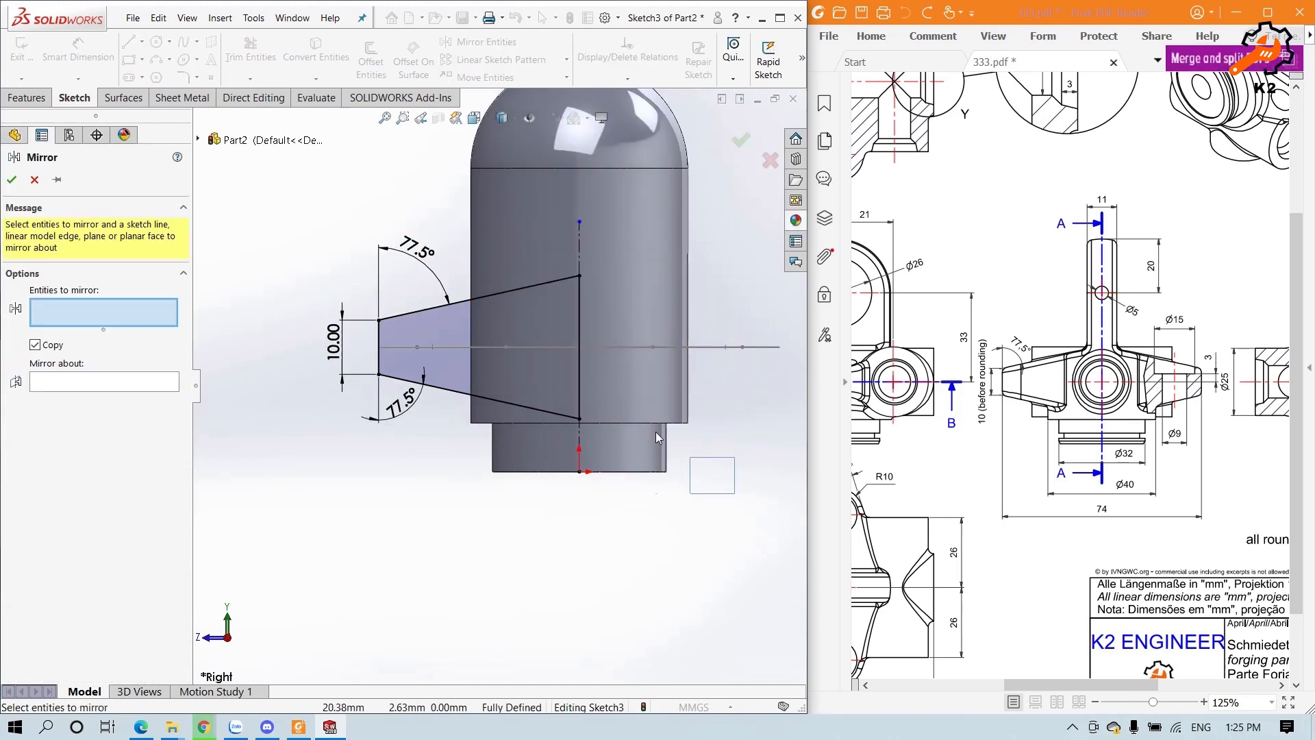
left_click_drag(717, 484, 346, 206)
left_click(580, 260)
left_click(12, 179)
Extrude both tapered regions as a boss, mid-plane from the sketch plane, to a total depth of 50 mm.
key("ctrl+7")
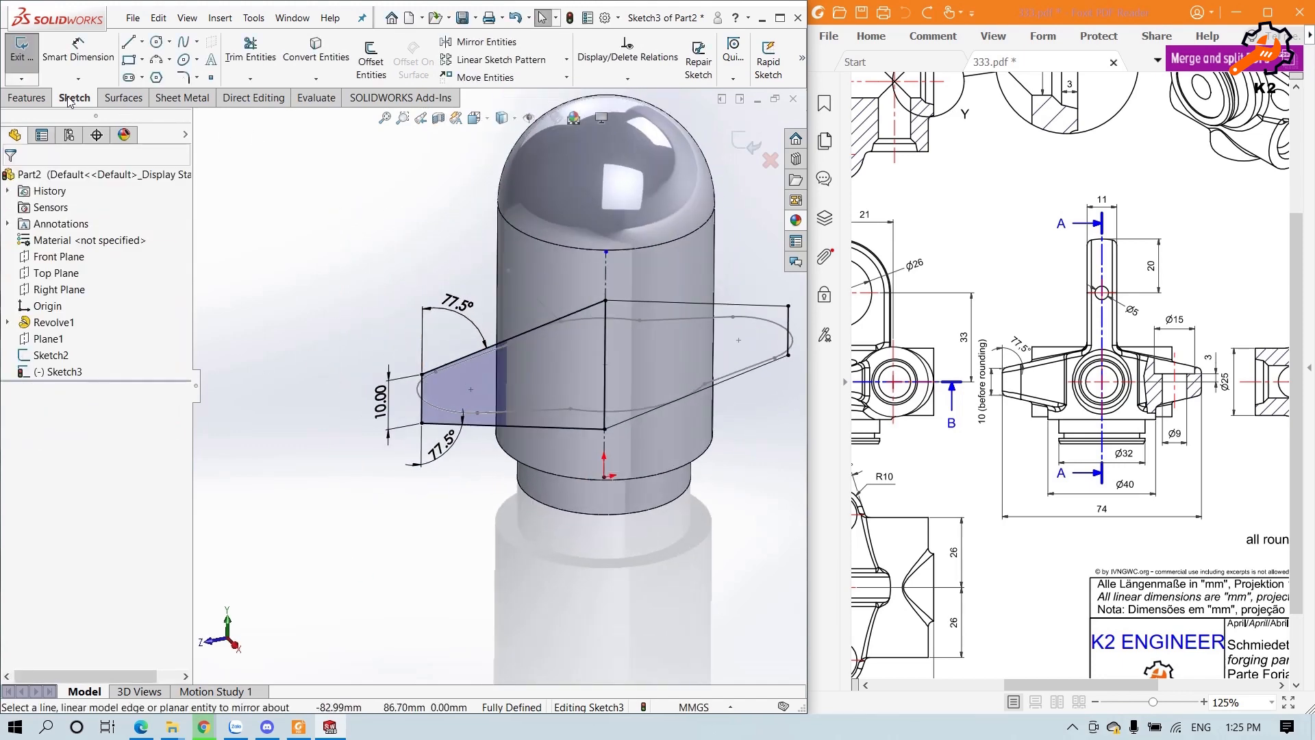
left_click(34, 97)
left_click(29, 58)
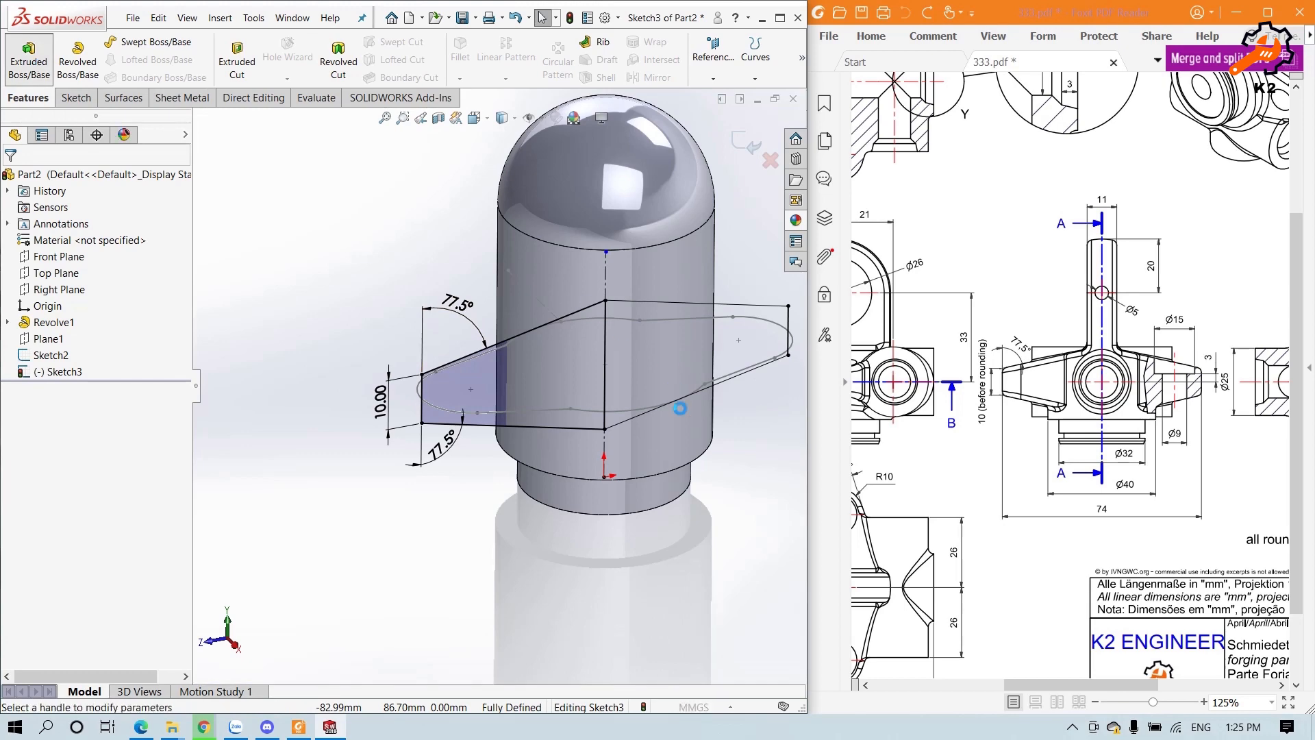
left_click(513, 390)
left_click(620, 388)
left_click(95, 274)
left_click(87, 352)
type("50")
key("Return")
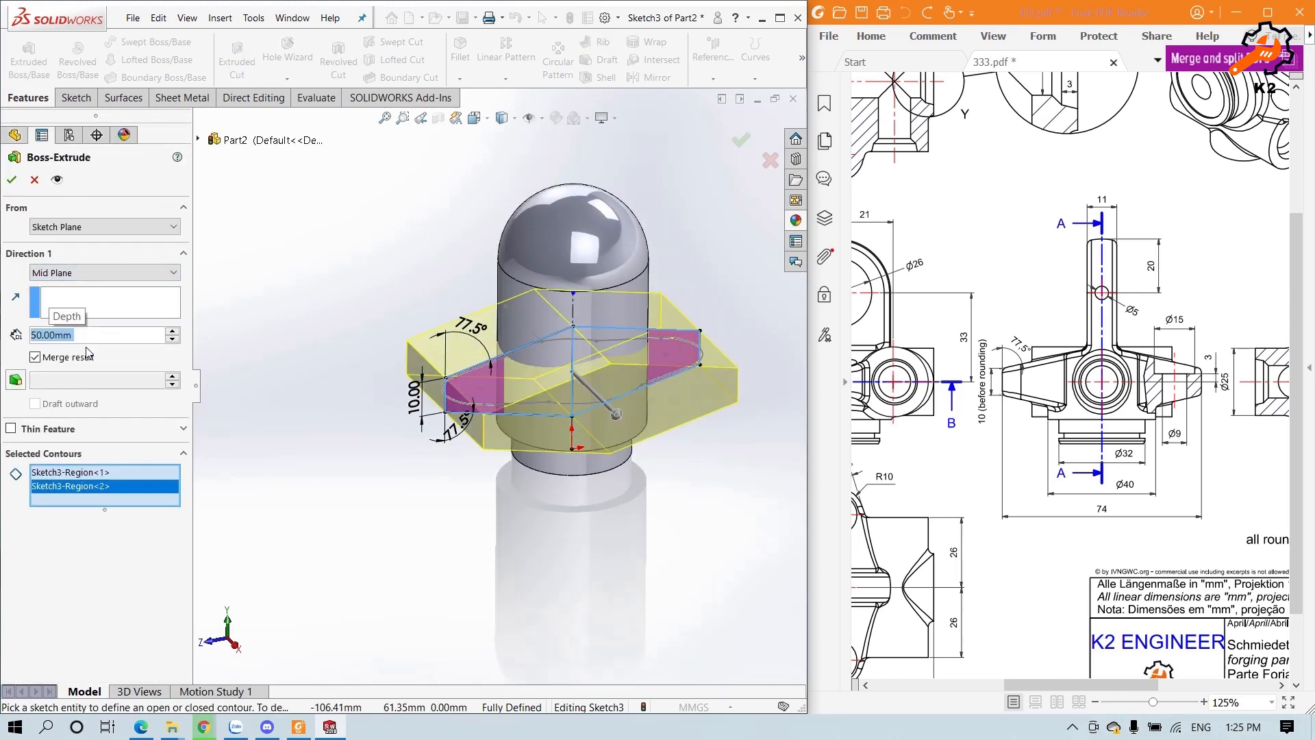
middle_click_drag(378, 313, 411, 317)
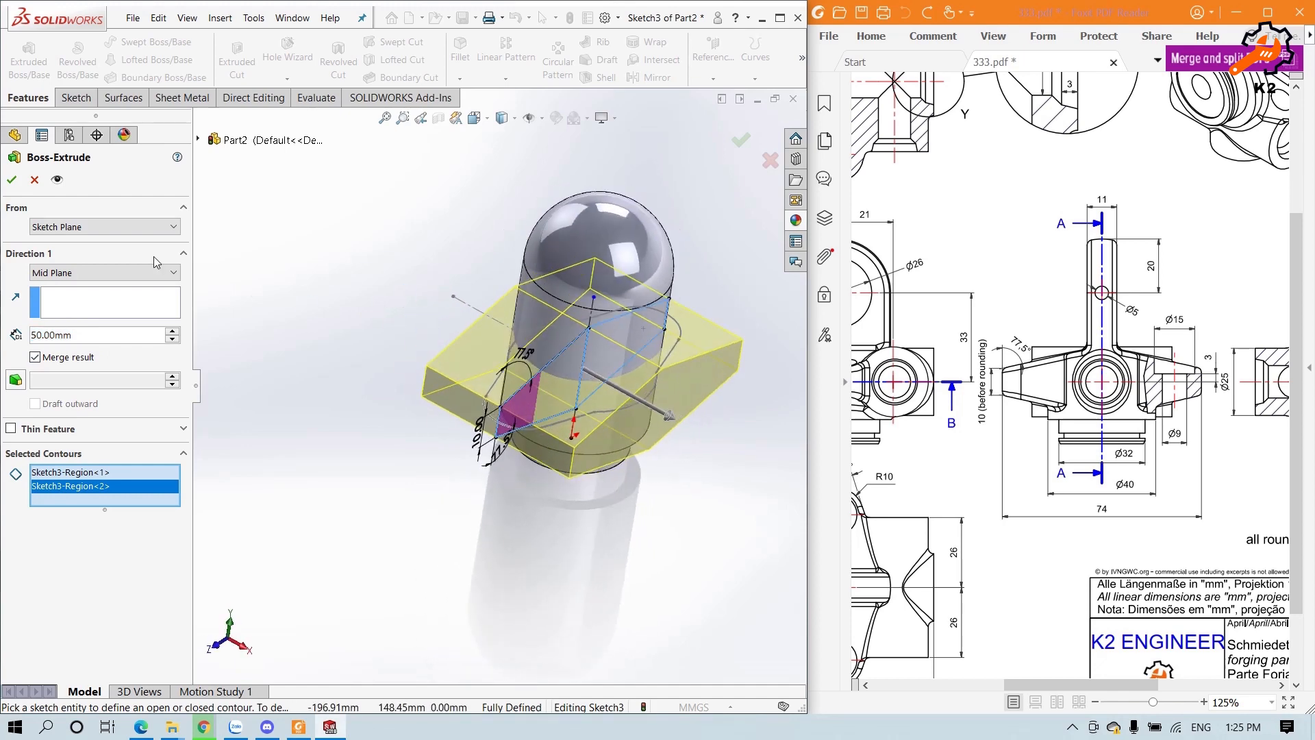
left_click(12, 179)
left_click(485, 361)
left_click(581, 244)
key("Escape")
Edit the tapered extrusion to turn off result merging so it is a separate body, and expand the solid bodies list.
left_click(65, 371)
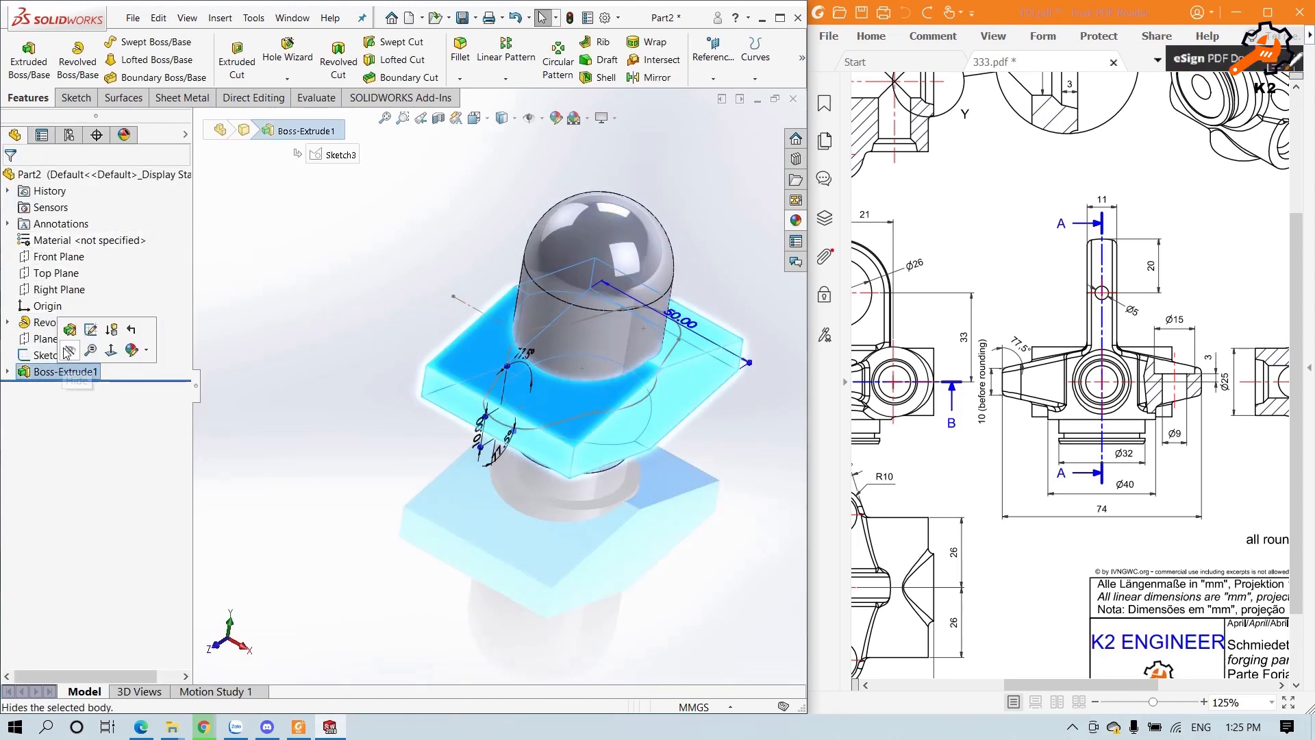
left_click(89, 323)
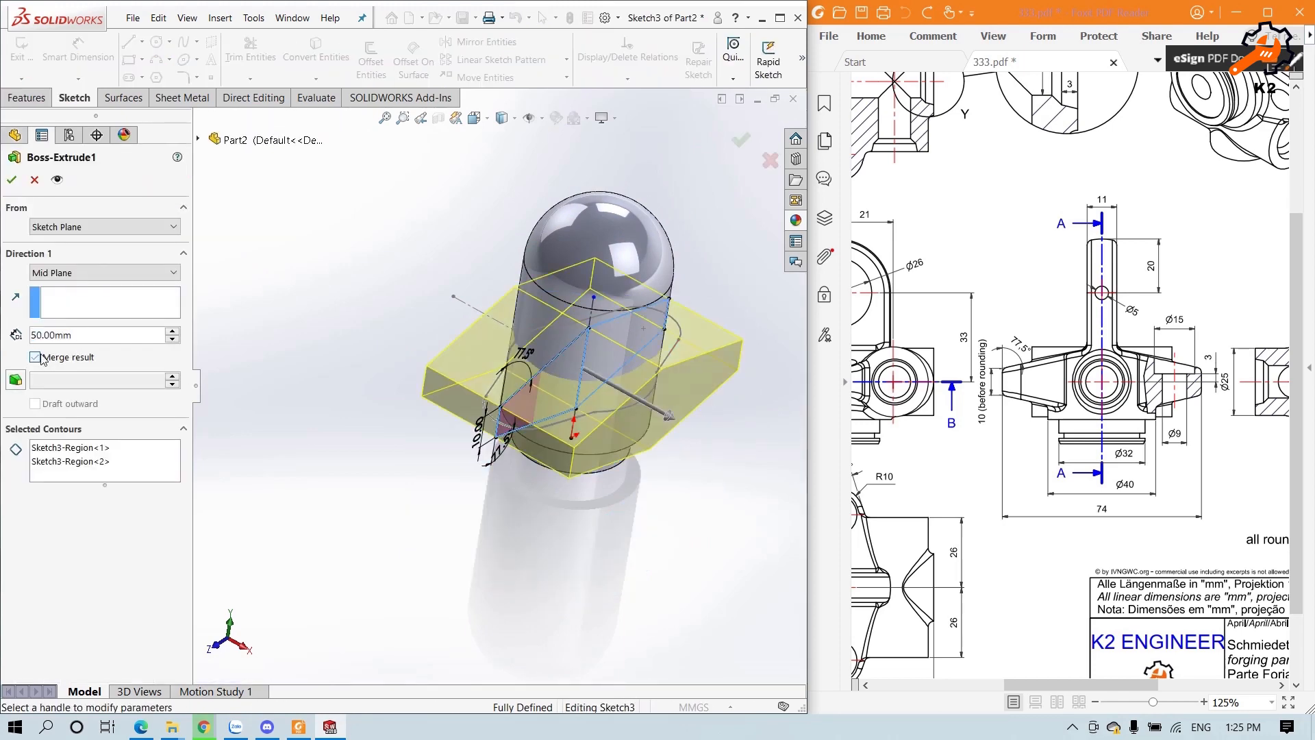
left_click(11, 180)
left_click(8, 240)
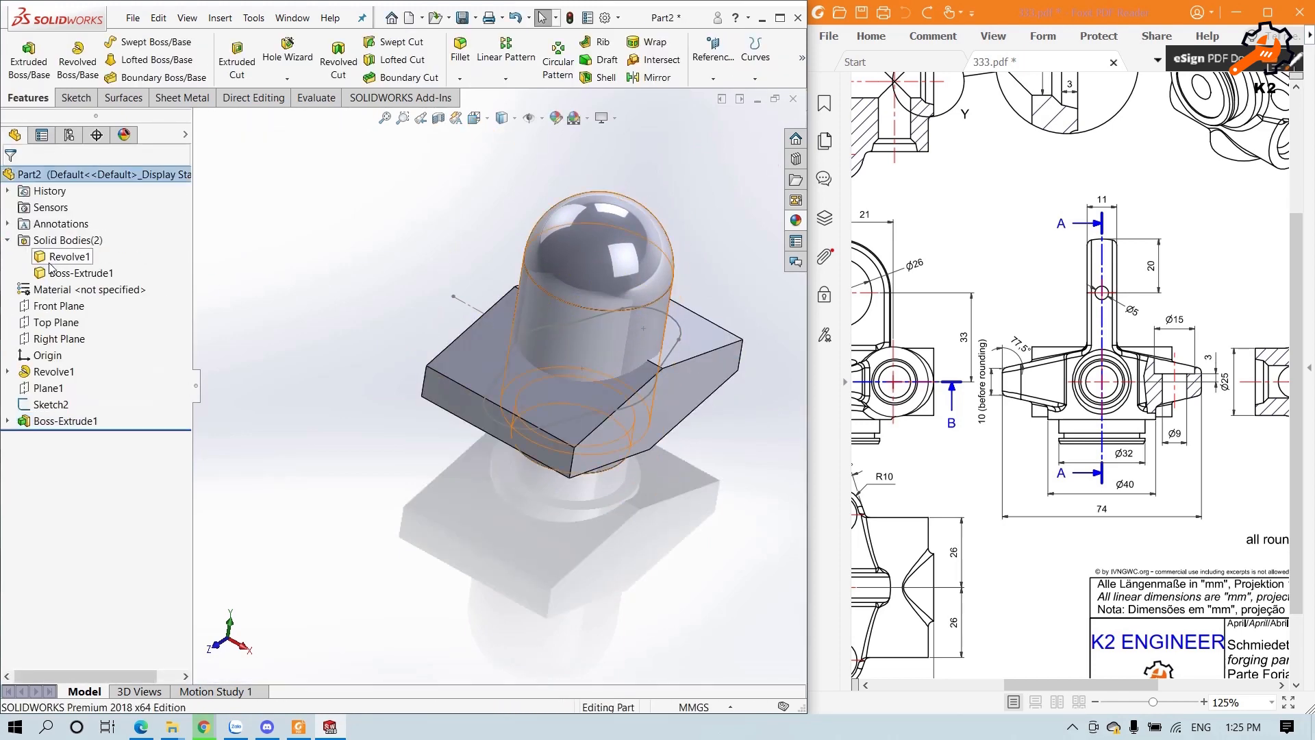
Cut away everything outside the Sketch2 lug contour, through all in both directions, limiting the cut to the tapered extrusion body.
left_click(67, 256)
left_click(67, 273)
key("Escape")
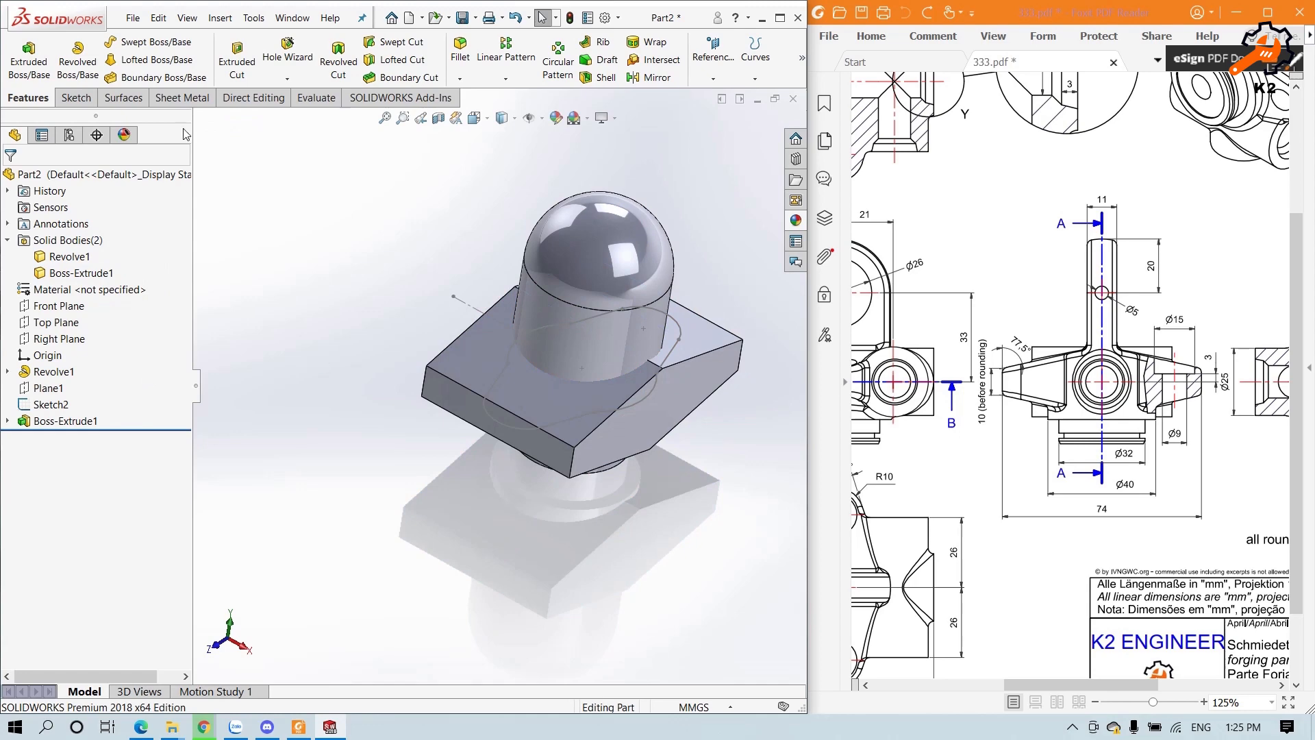
left_click(238, 66)
left_click(509, 377)
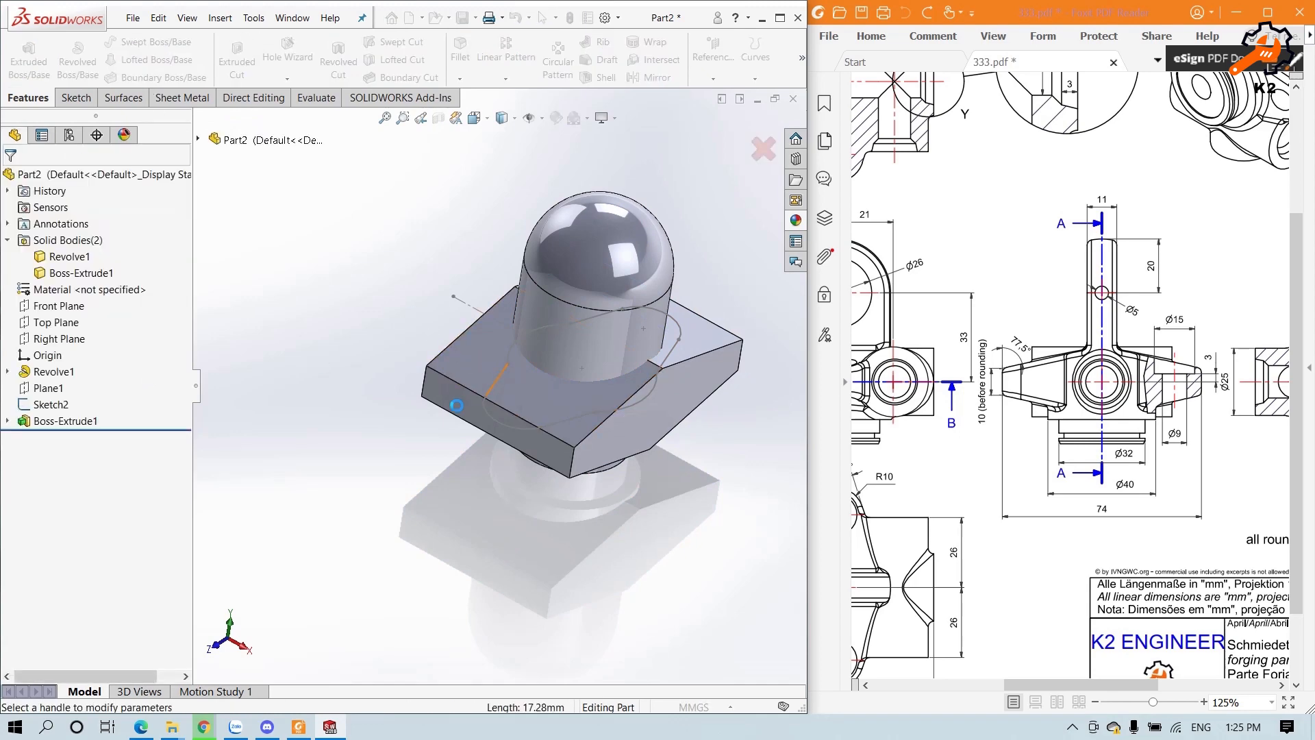
left_click(105, 274)
left_click(96, 314)
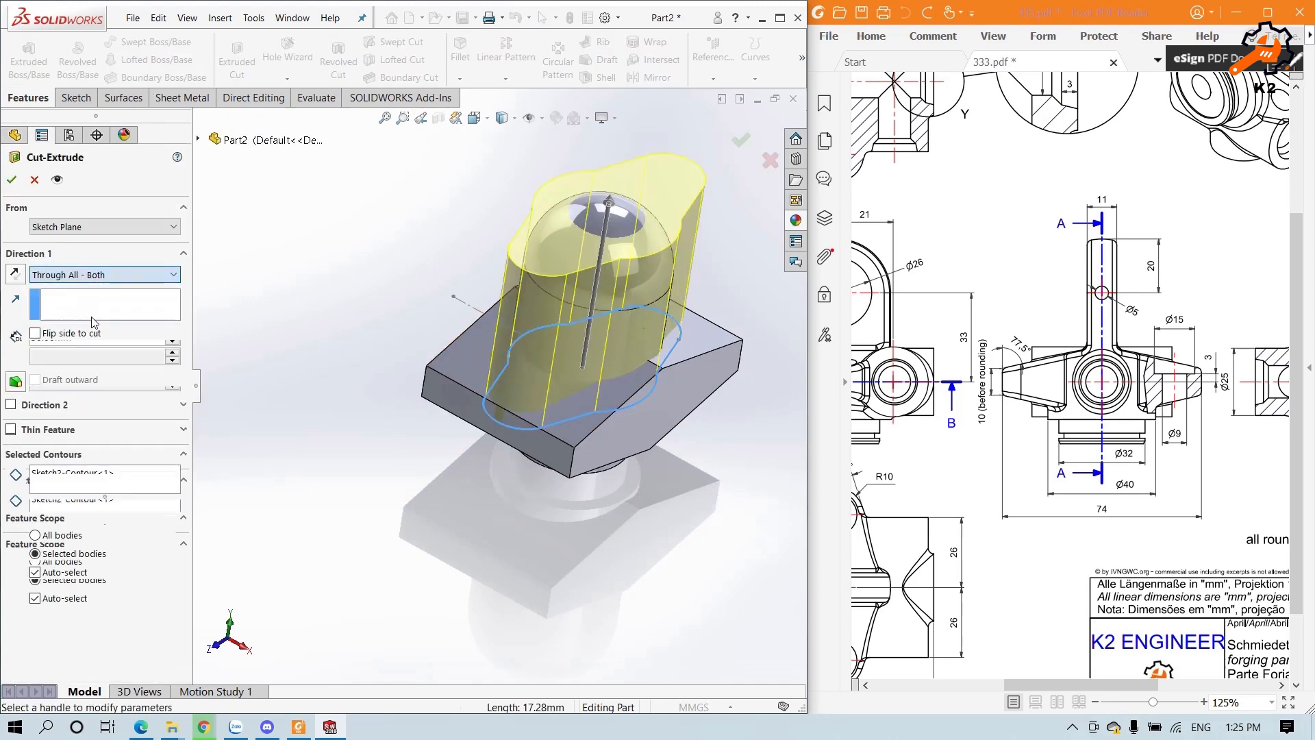
left_click(35, 333)
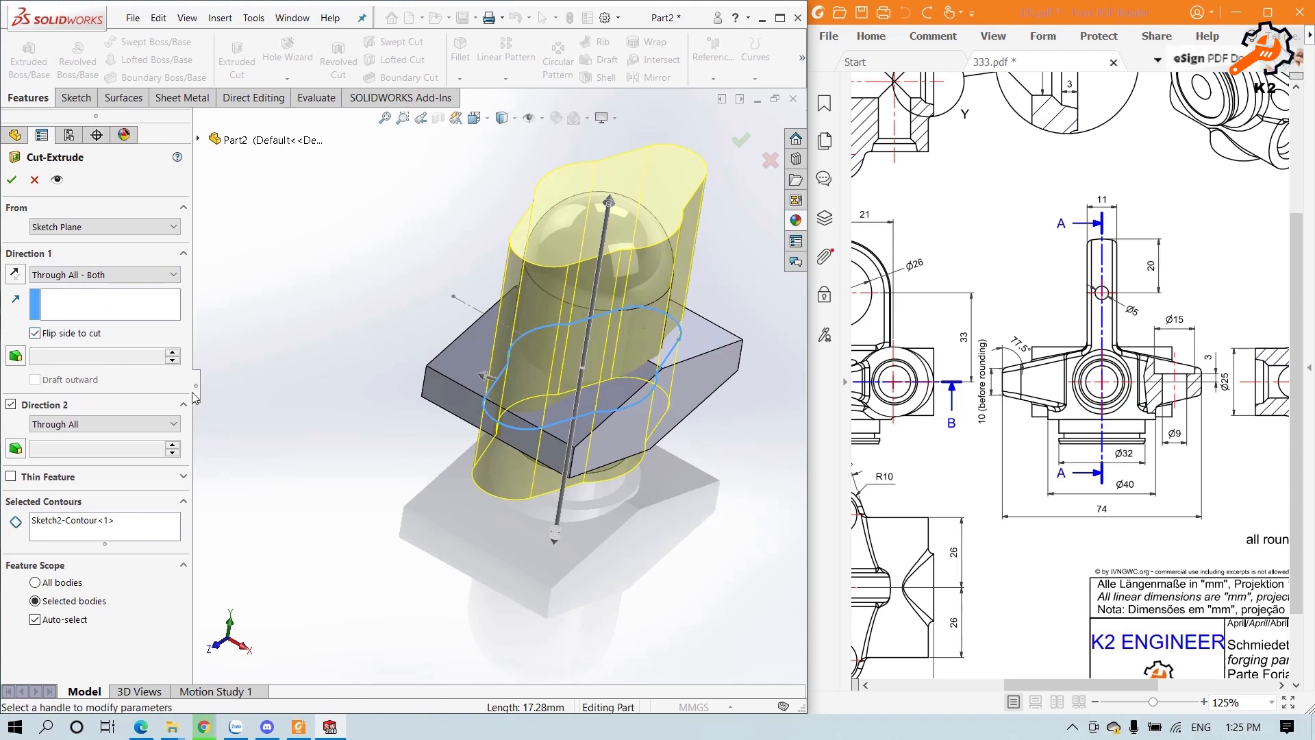
left_click(35, 620)
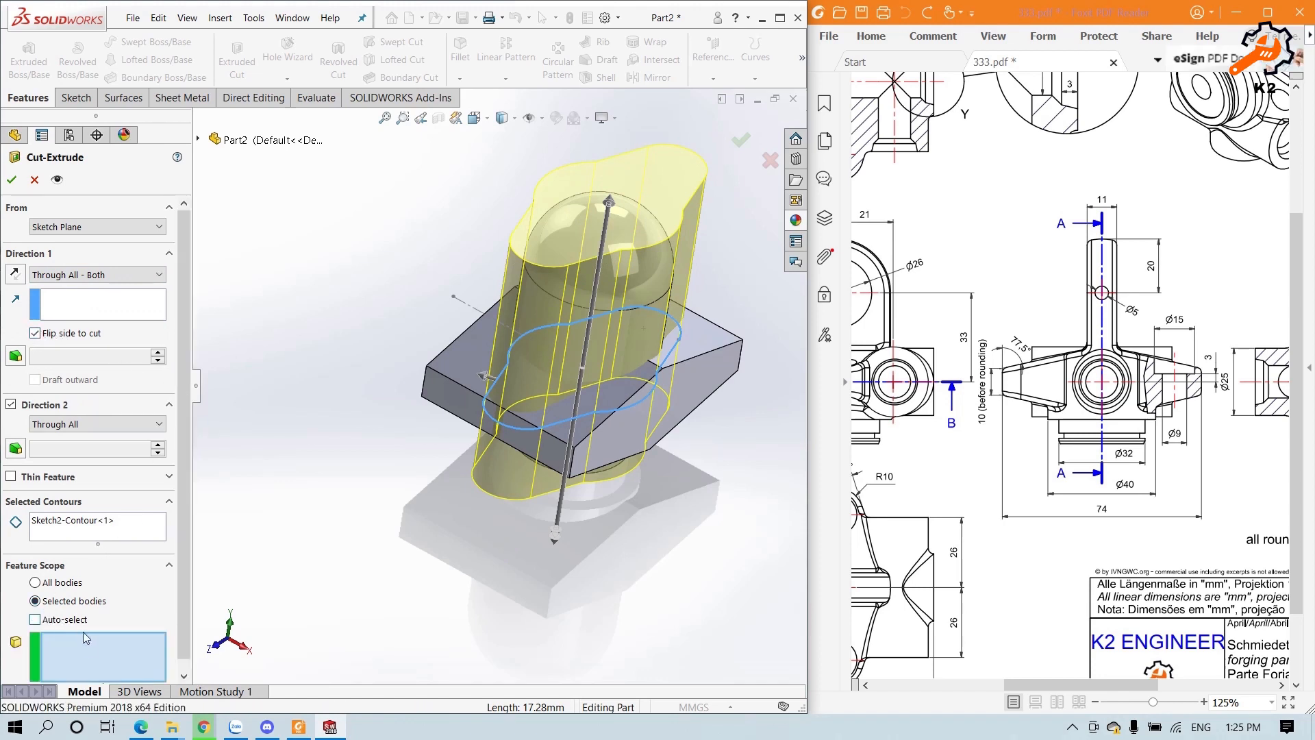
left_click(457, 392)
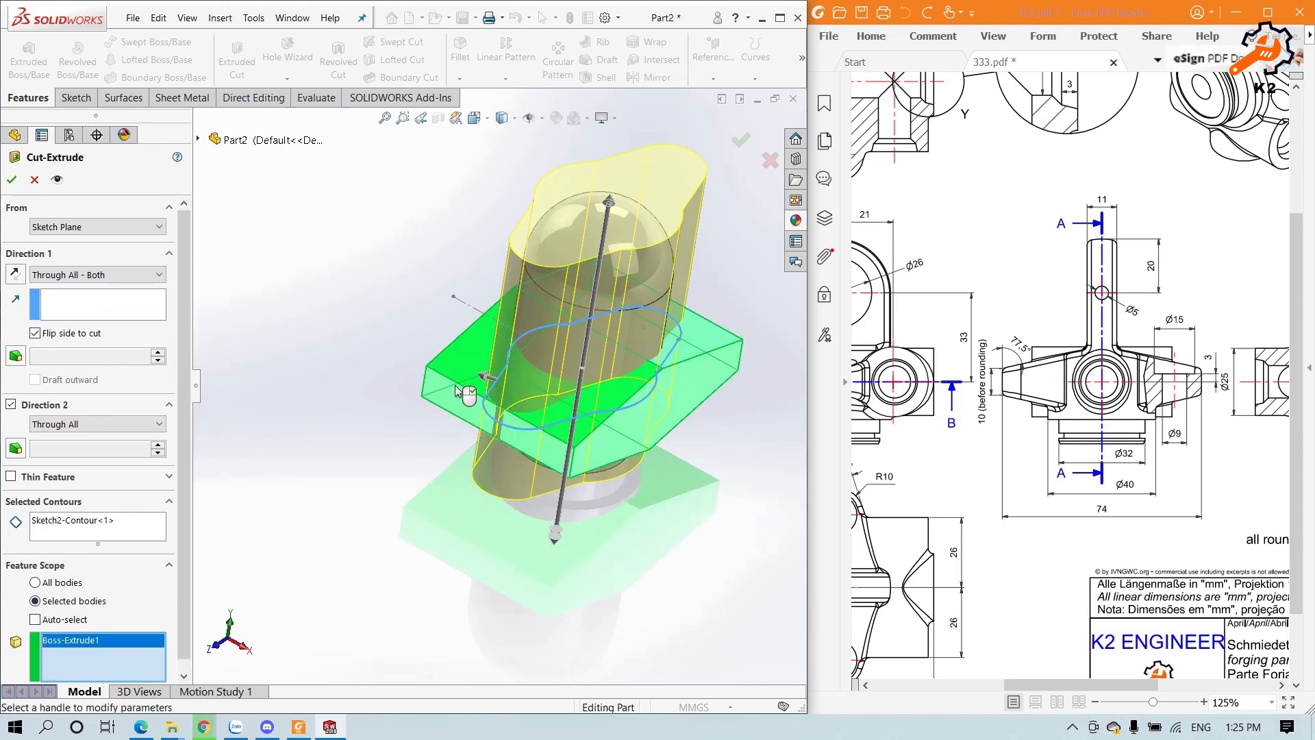
left_click(11, 180)
Combine the trimmed lug body and the revolved body into one solid with the Add operation.
mouse_move(287, 308)
middle_mouse_down()
mouse_move(332, 308)
mouse_move(285, 173)
middle_mouse_up()
left_click(221, 19)
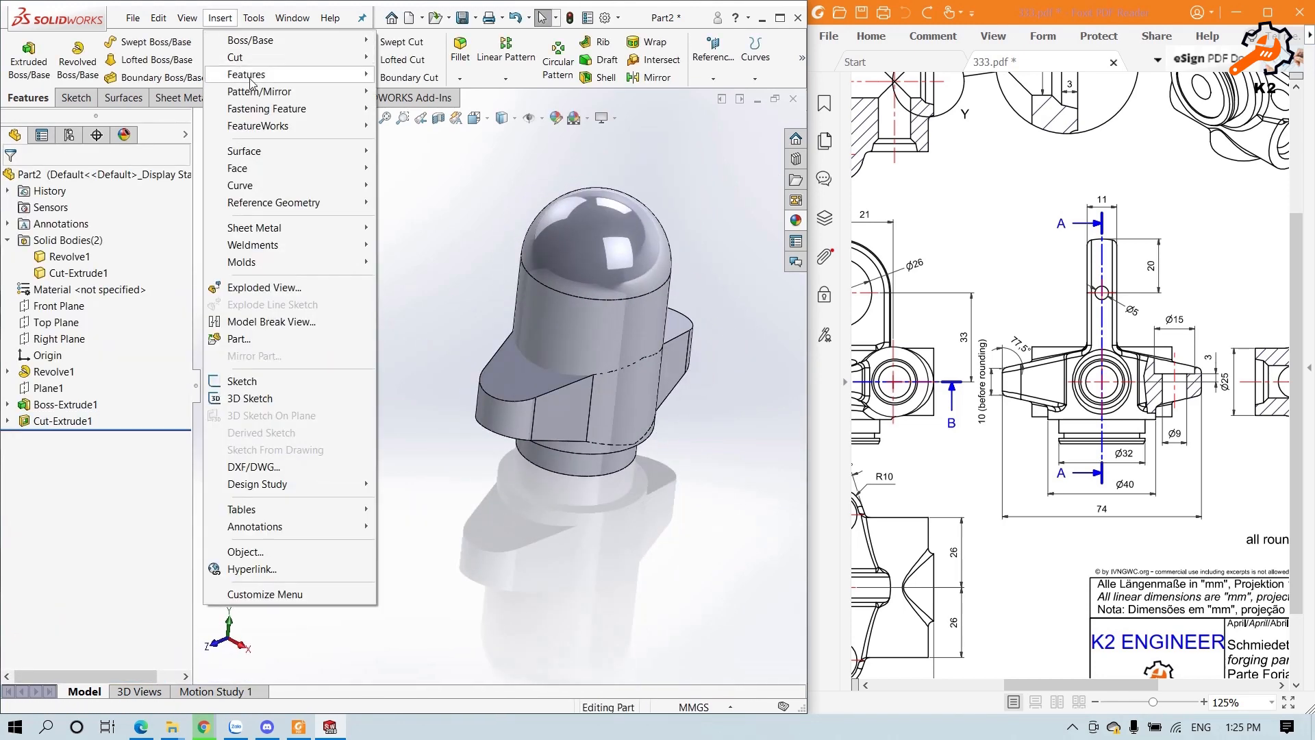
mouse_move(288, 74)
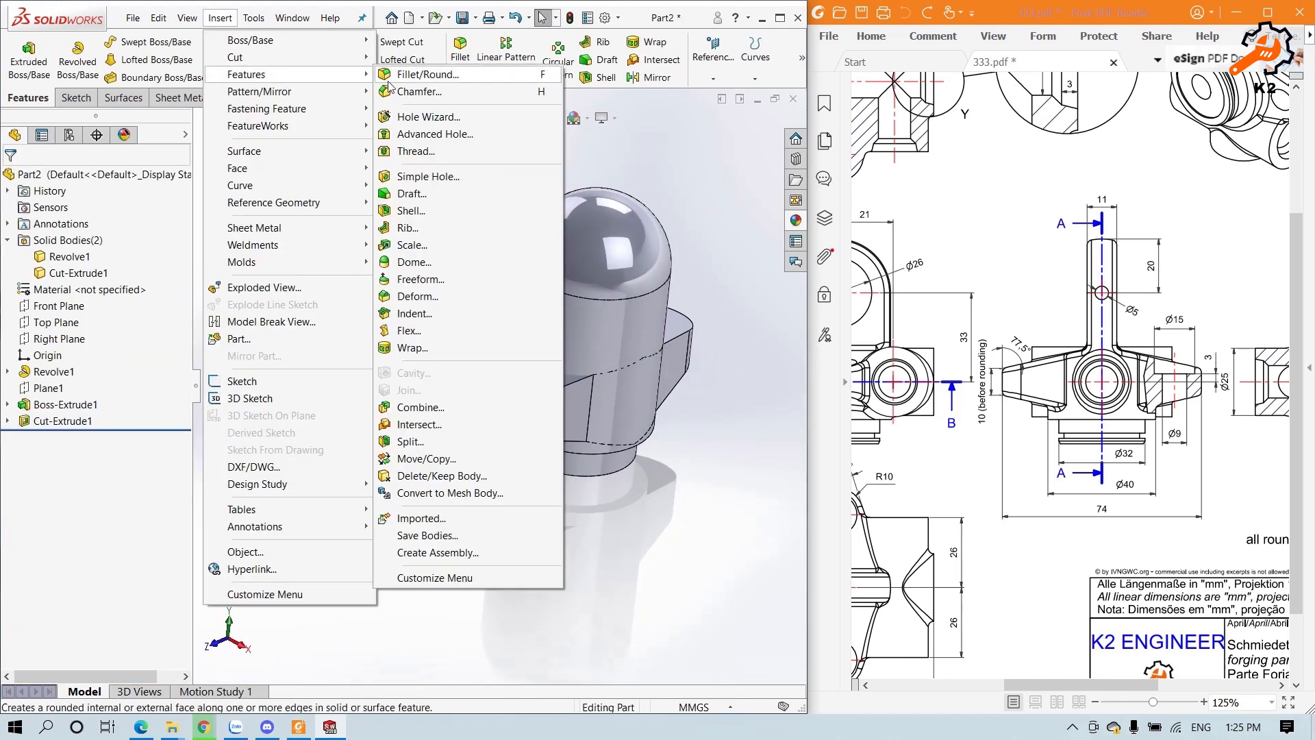
left_click(419, 407)
left_click(564, 381)
left_click(581, 315)
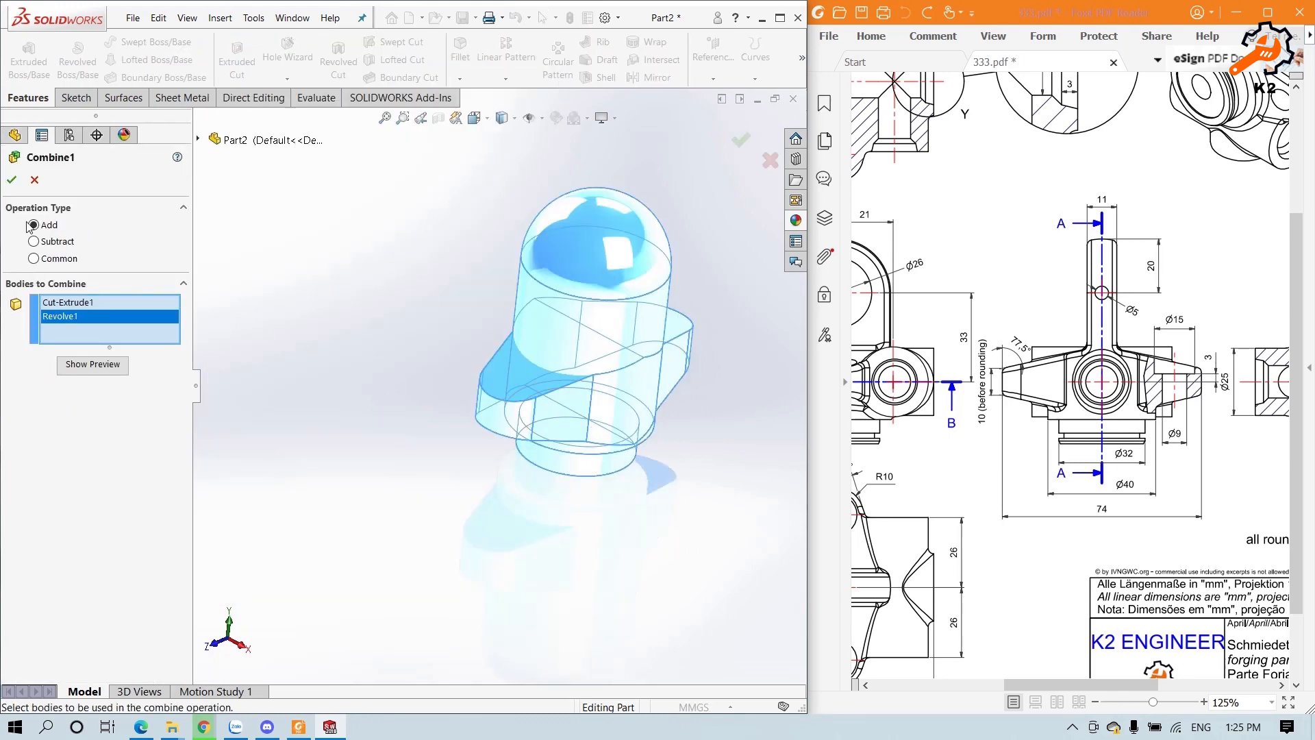
left_click(13, 178)
middle_click_drag(458, 364, 452, 304)
key("ctrl+7")
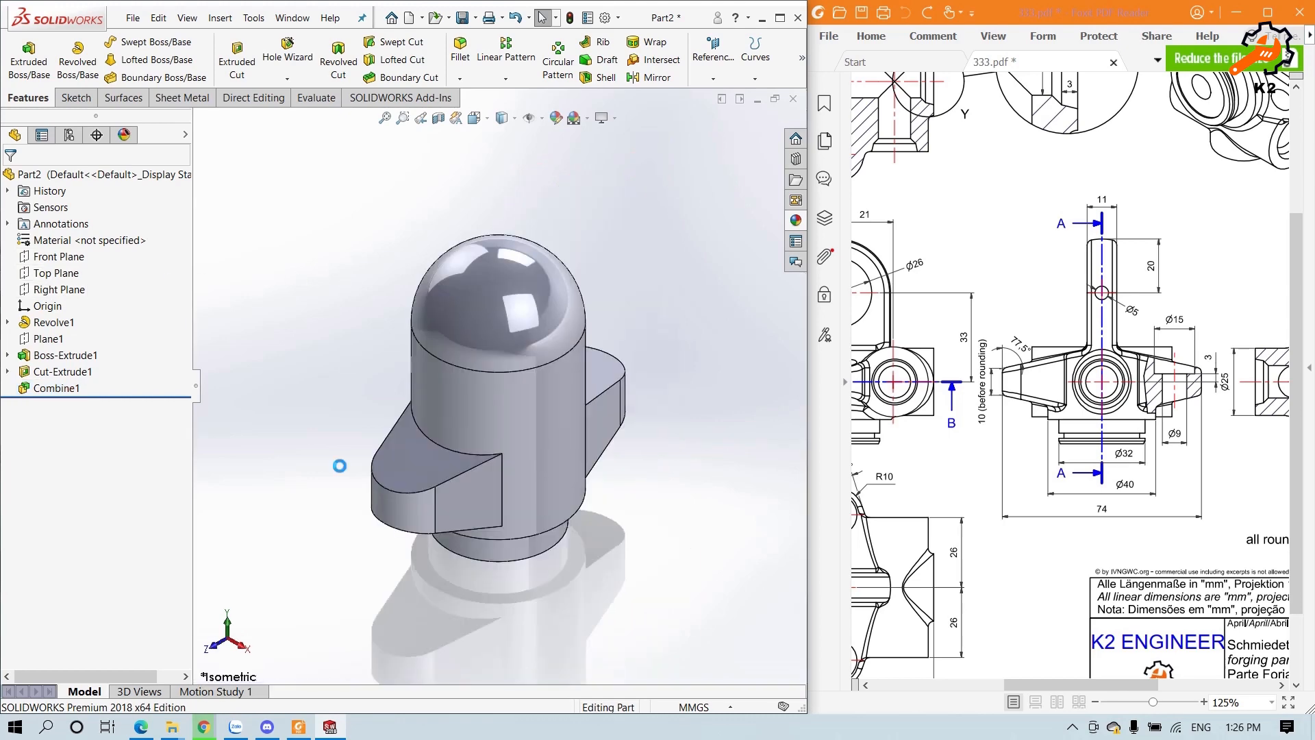
Start a new sketch on the Right Plane and view it face-on.
scroll(420, 508, "up", 2)
scroll(404, 522, "down", 1)
scroll(1002, 484, "down", 1, "ctrl")
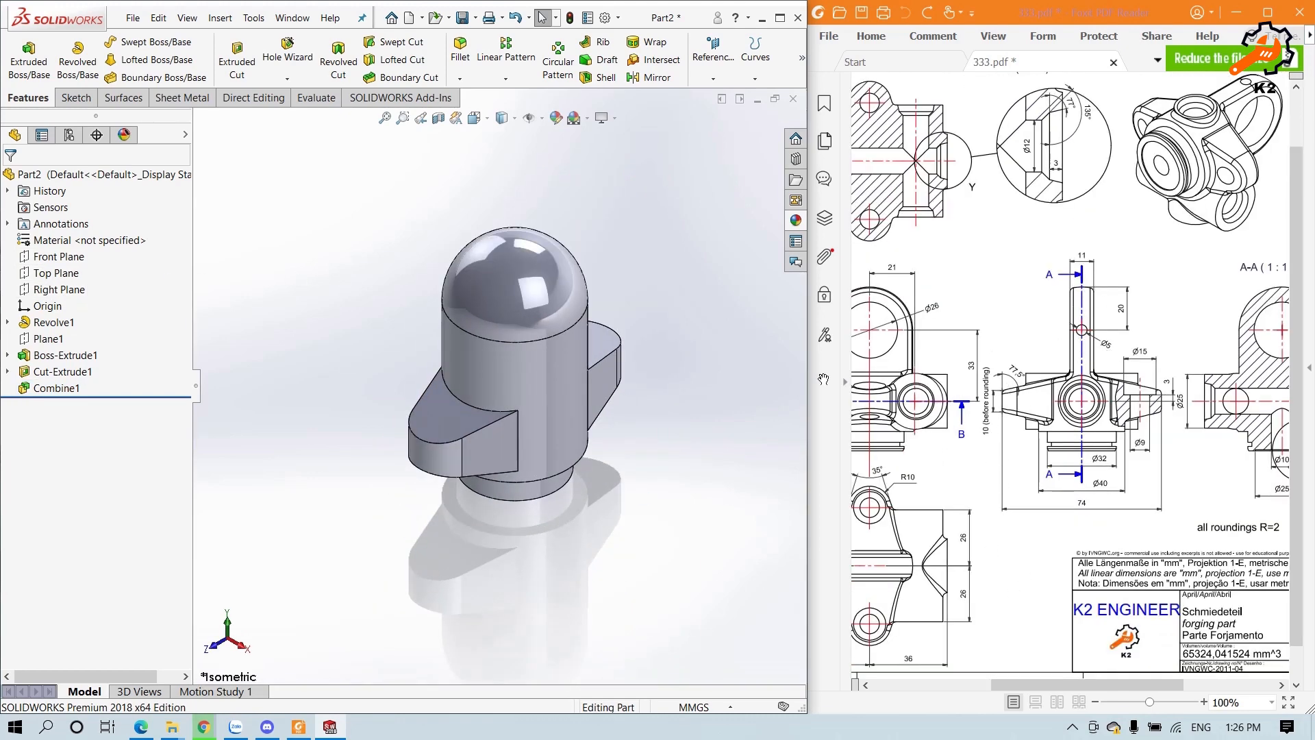
left_click(48, 265)
left_click(56, 289)
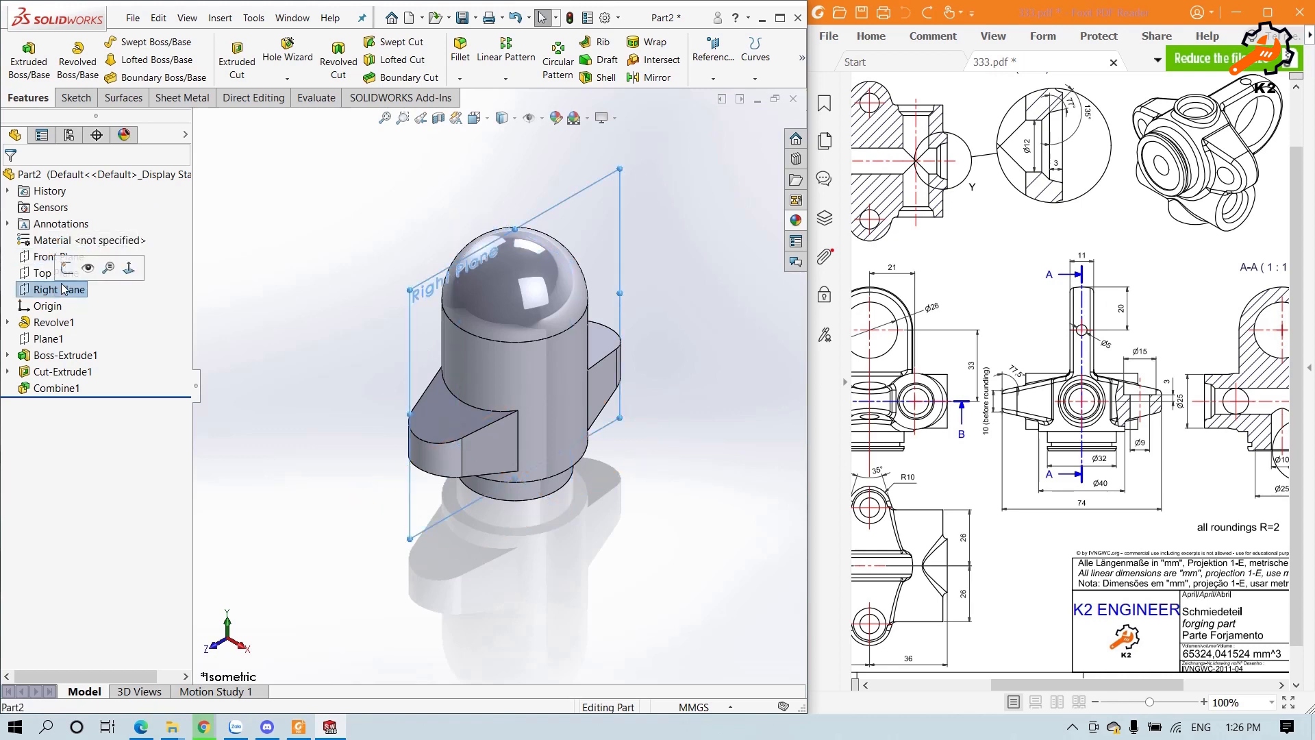
left_click(68, 268)
key("ctrl+8")
scroll(717, 336, "up", 3)
key("Escape")
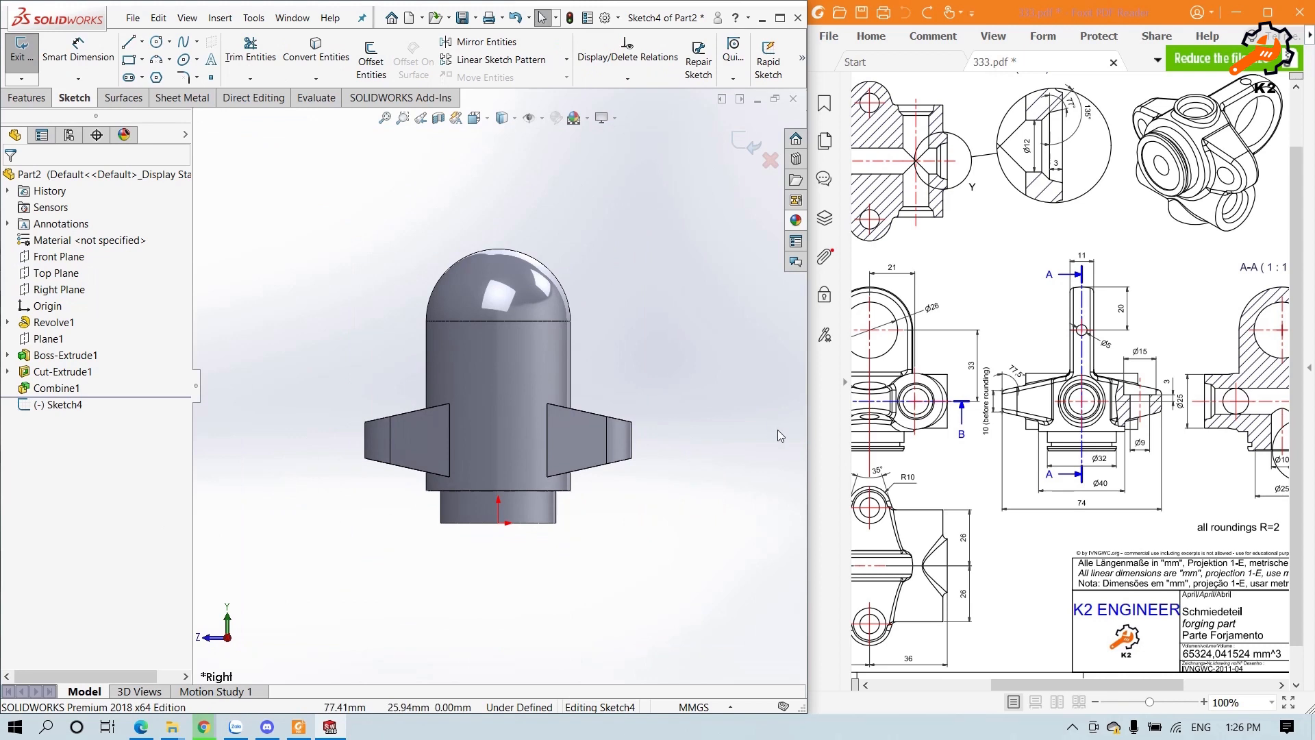
Sketch an open line chain sloping up over one lug, around a narrow upright above the dome, and down over the other lug.
key("l")
left_click(663, 421)
left_click(539, 387)
left_click(539, 195)
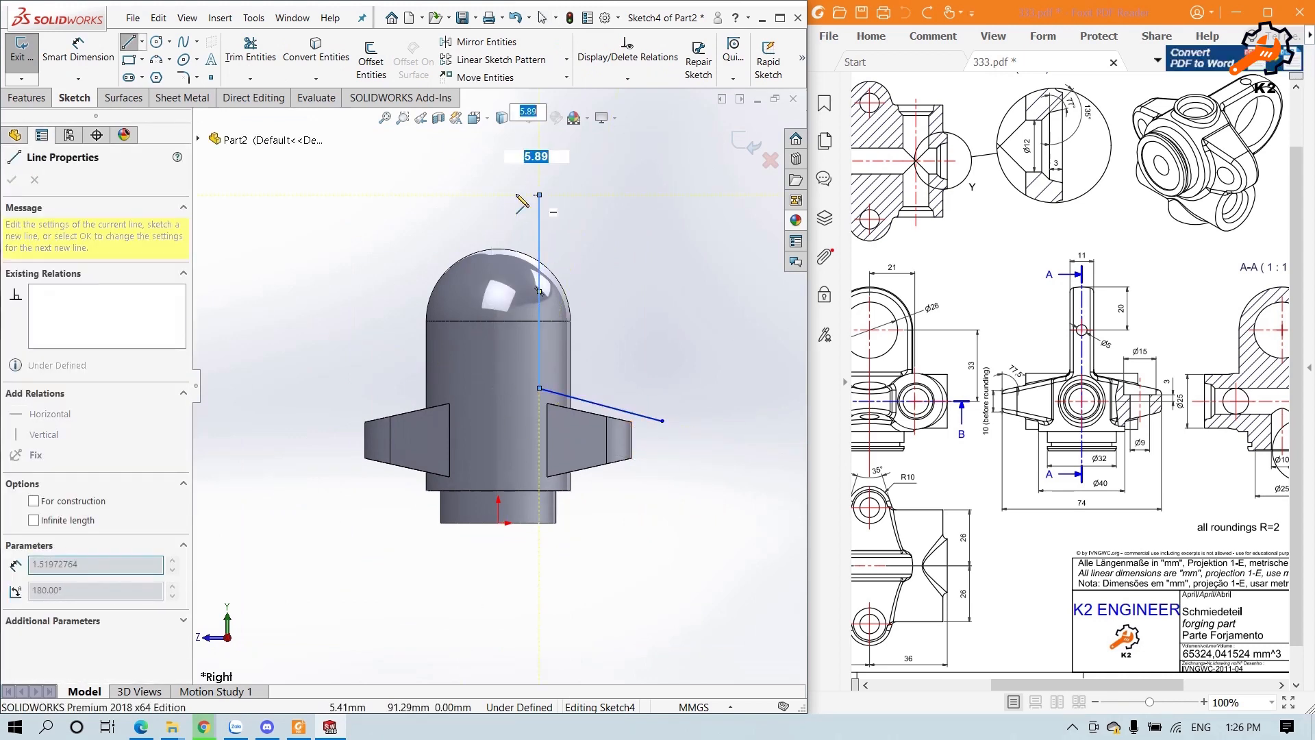
left_click(472, 195)
left_click(473, 378)
left_click(344, 404)
key("Escape")
Make both sloping sketch lines collinear with the sloping top edges of the side lugs.
left_click(600, 404)
left_click(590, 413, "ctrl")
left_click(630, 351)
key("Escape")
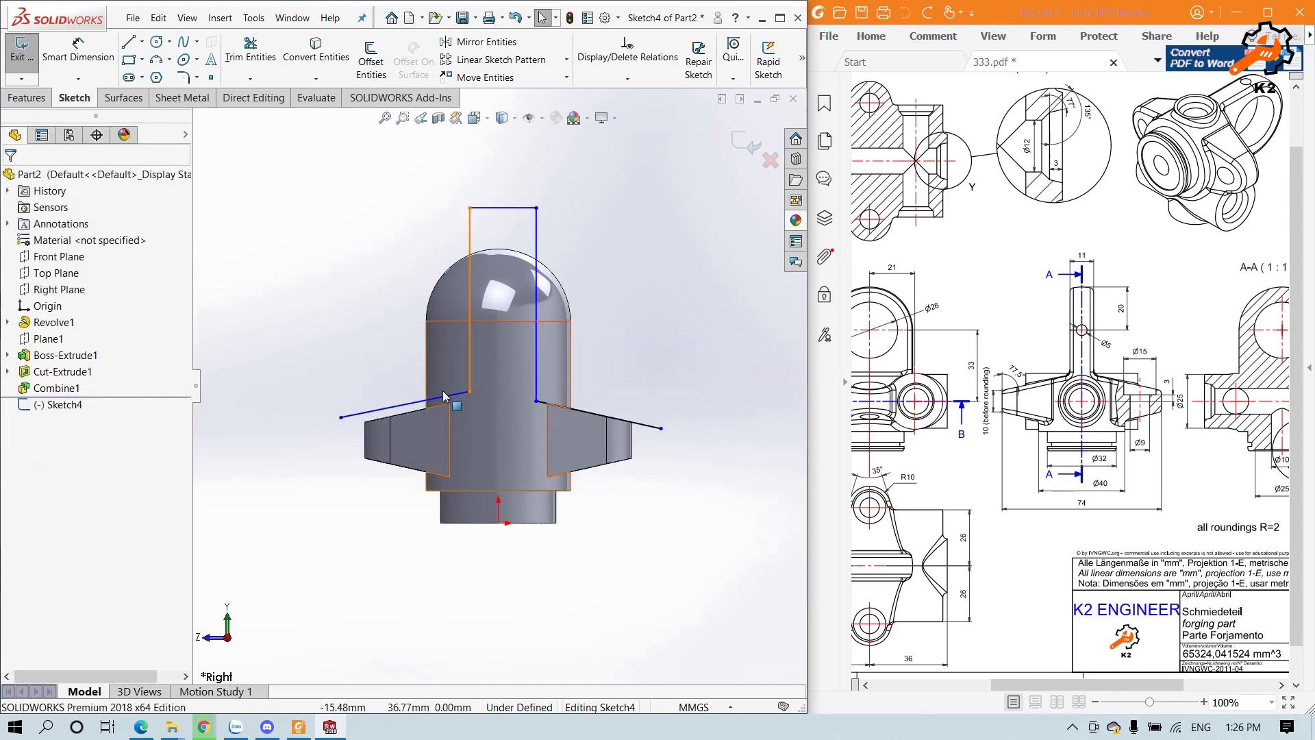
left_click(437, 398)
left_click(424, 410, "ctrl")
left_click(461, 351)
left_click(339, 355)
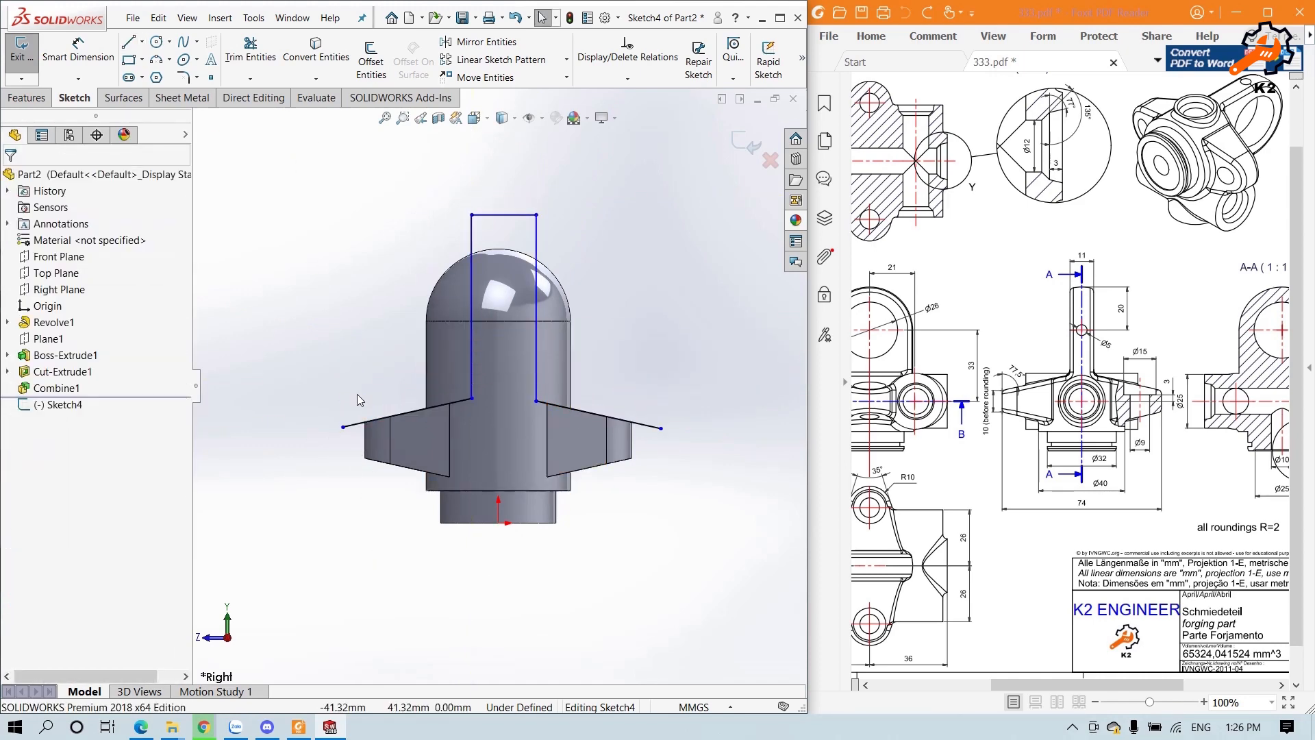
Dimension the short top line of the upright to 11 mm wide.
right_click_drag(458, 569, 502, 362)
left_click(518, 215)
left_click(521, 176)
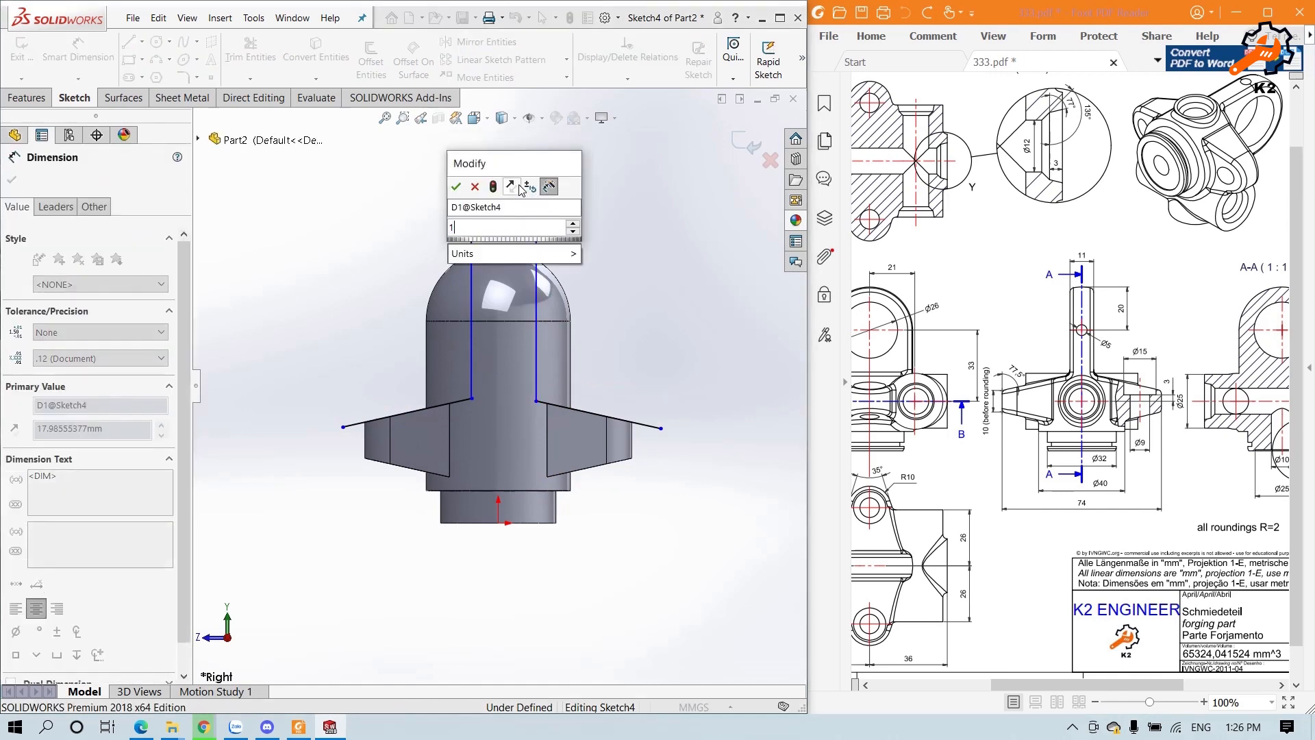
type("11")
key("Return")
key("Escape")
Centre the upright by making the midpoint of its top line vertical with the origin.
left_click(492, 216)
left_click(499, 523, "ctrl")
key("Escape")
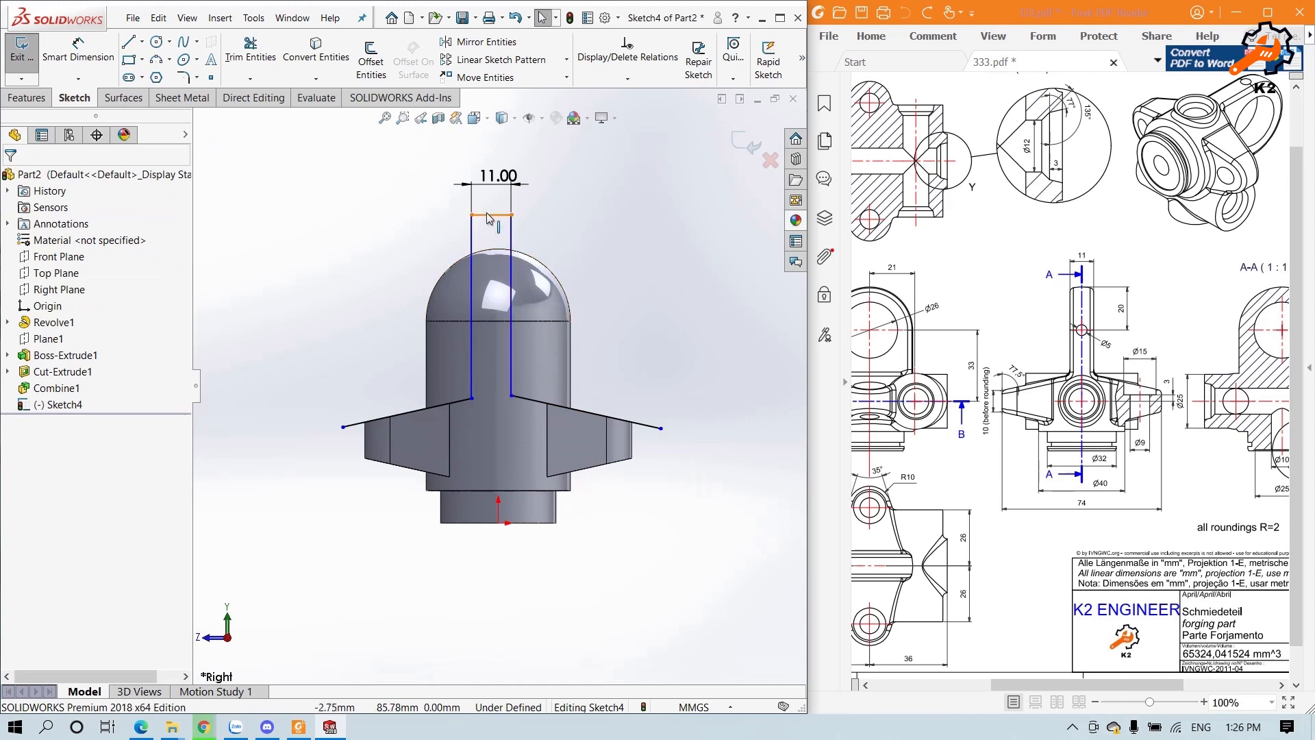
left_click(495, 216)
left_click(499, 523, "ctrl")
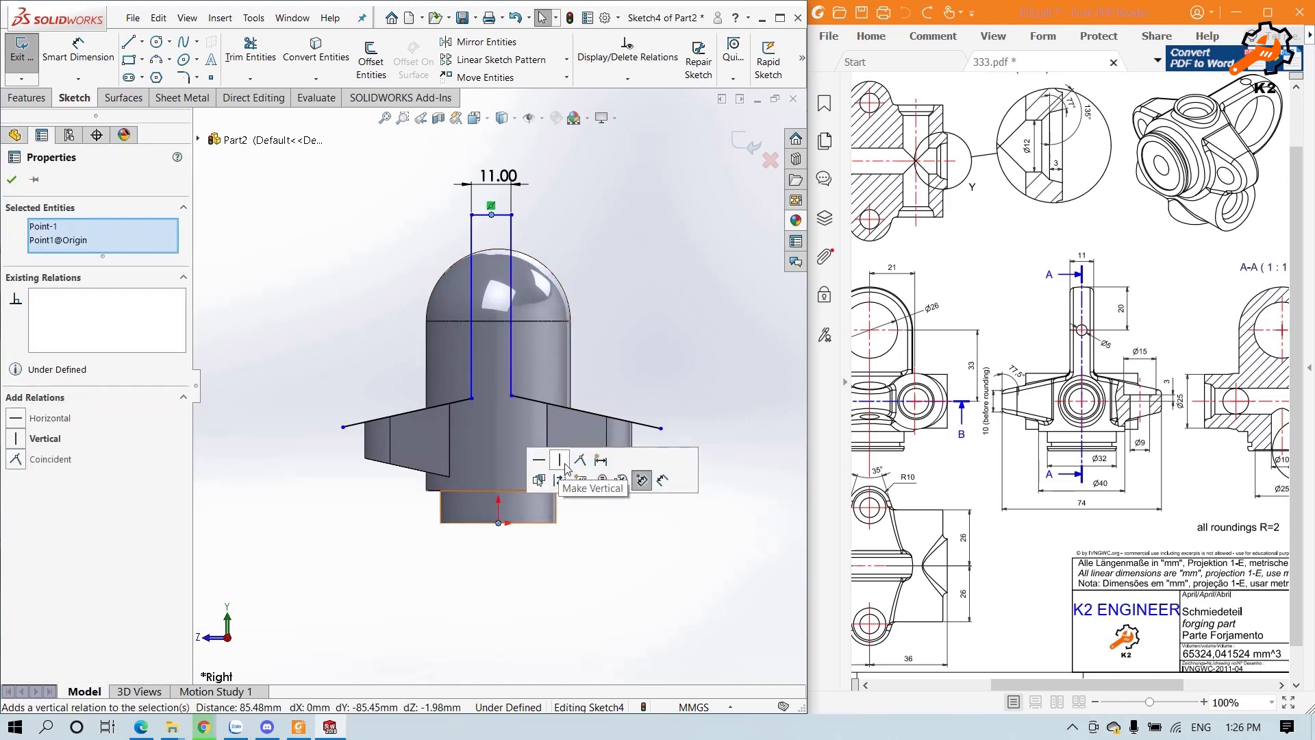
left_click(561, 461)
Close the sketch outline with lines running from one sloping line's outer end, above the upright, to the other's outer end.
key("l")
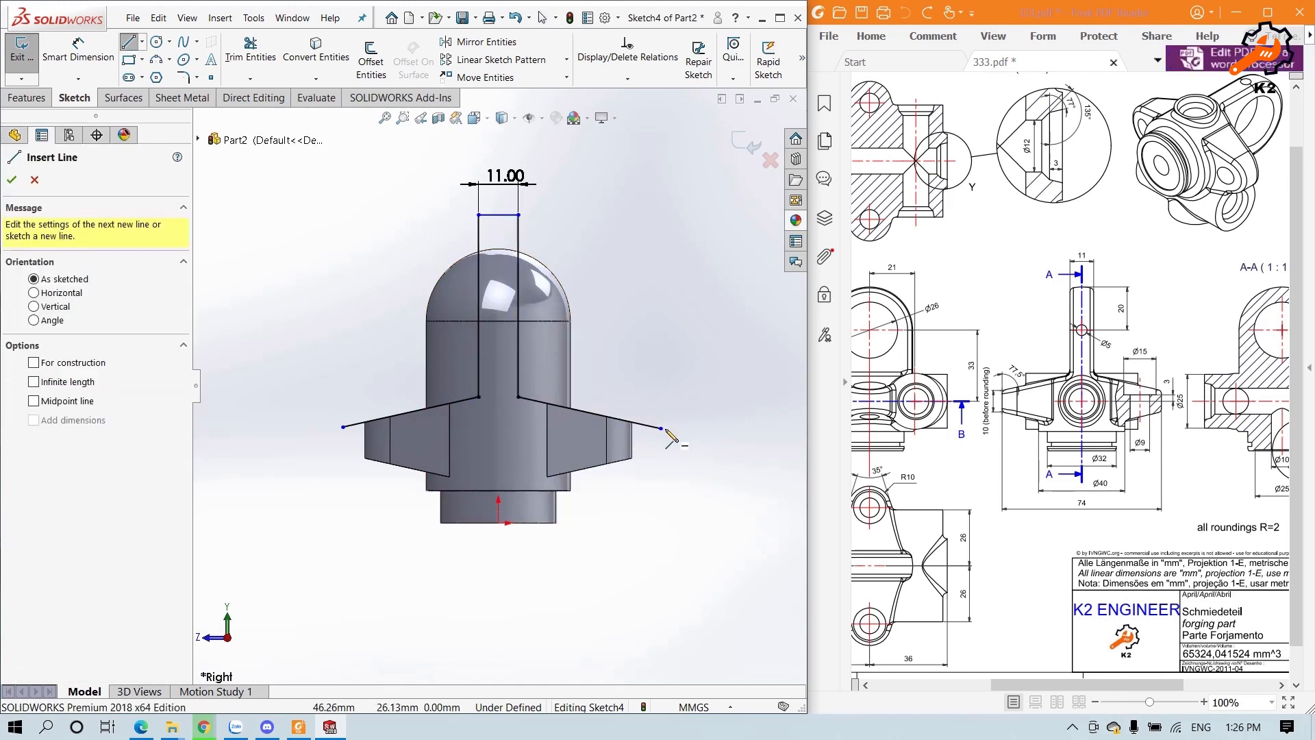
left_click(661, 428)
left_click(661, 148)
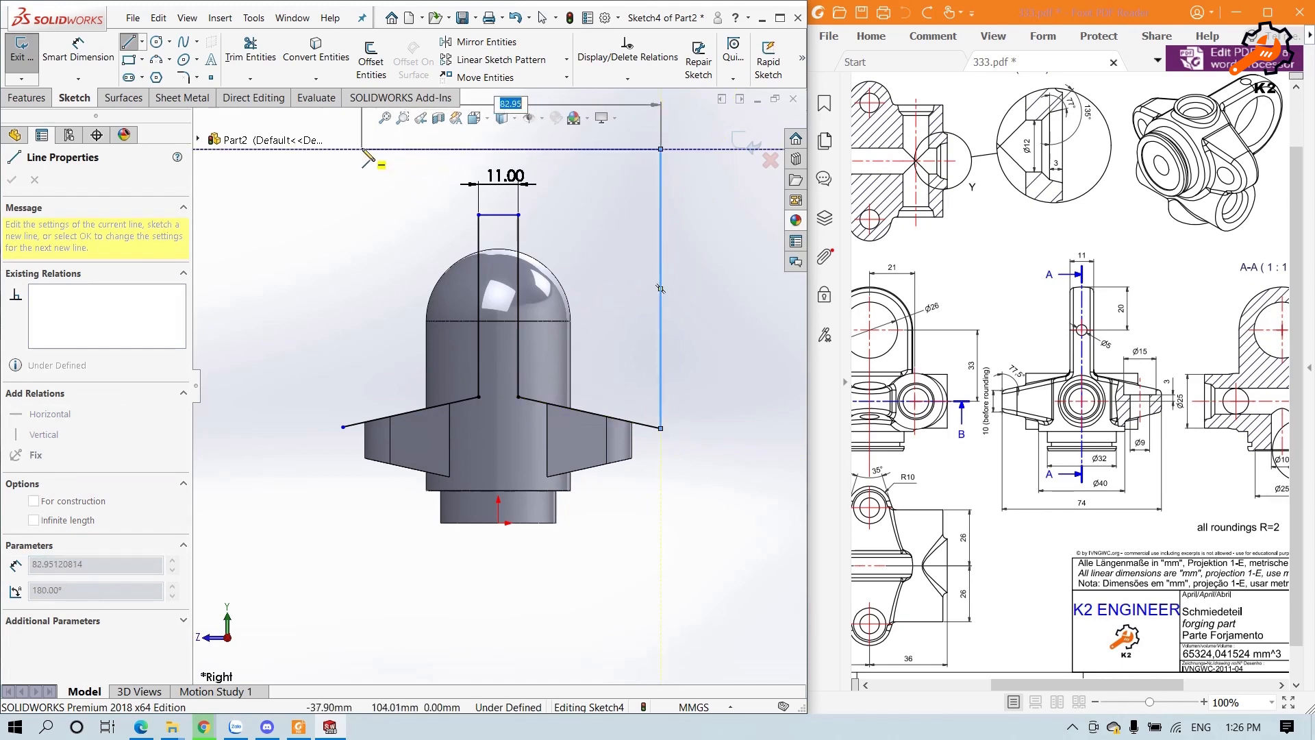
left_click(347, 148)
left_click(343, 426)
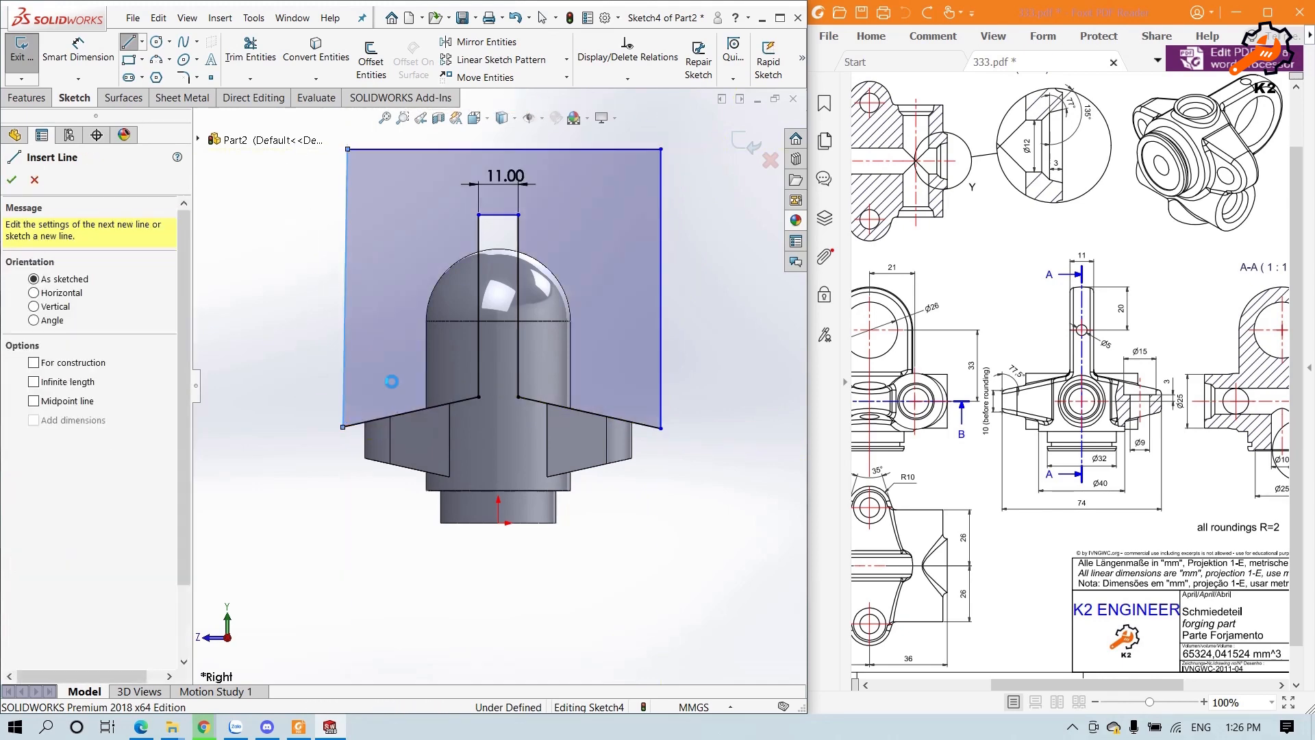
key("Escape")
Cut the closed profile through all in both directions to leave the thin upright plate above the lugs.
middle_click_drag(370, 408, 343, 425)
left_click(37, 101)
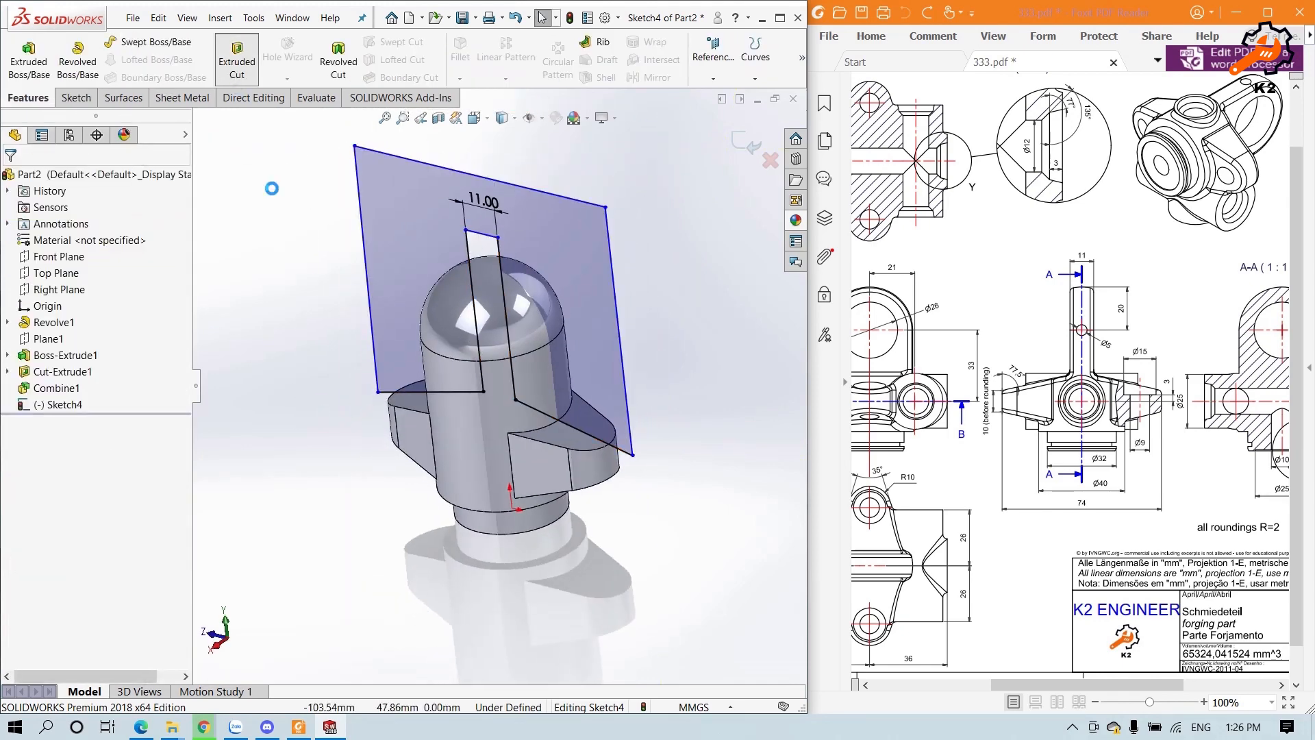
left_click(97, 273)
left_click(94, 310)
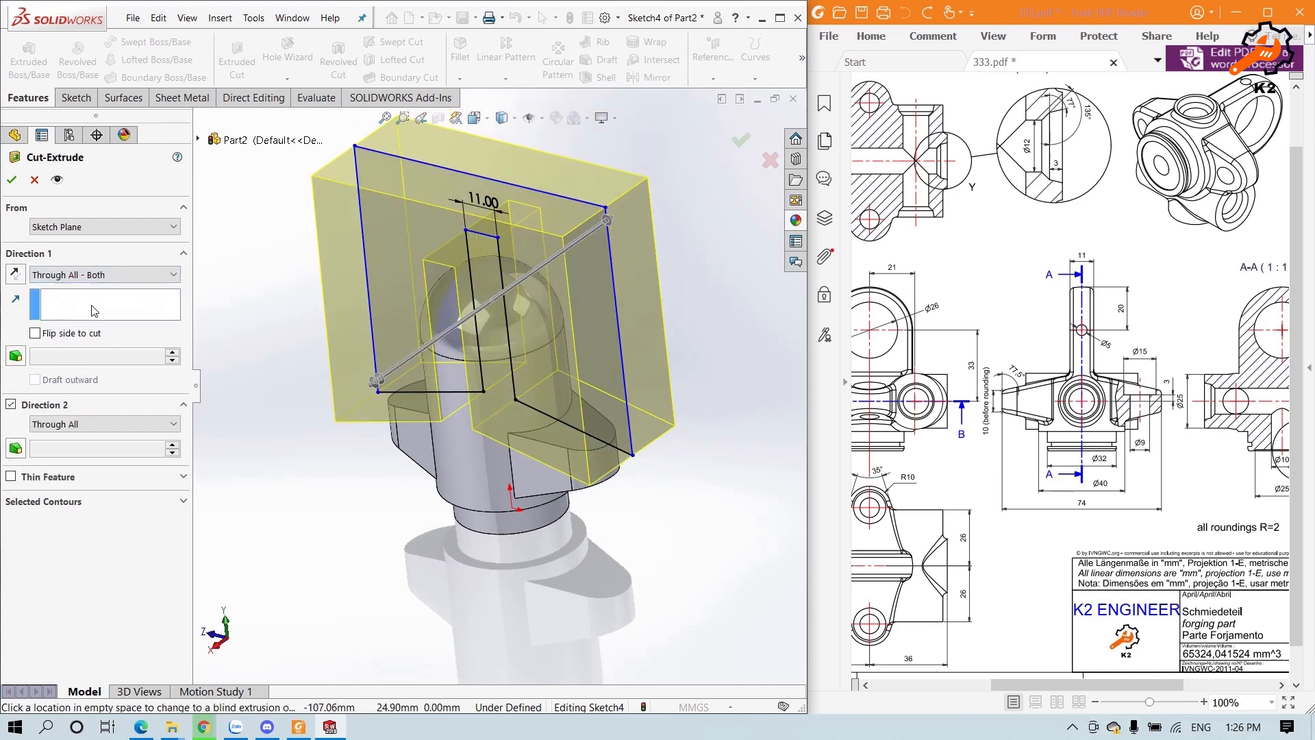
left_click(12, 180)
middle_click_drag(215, 302, 459, 323)
Sketch a circle about 38 mm in diameter on the Front Plane, centred about 25 mm beside and 30 mm above the origin.
mouse_move(879, 404)
left_mouse_down()
mouse_move(911, 387)
mouse_move(978, 410)
mouse_move(956, 371)
left_mouse_up()
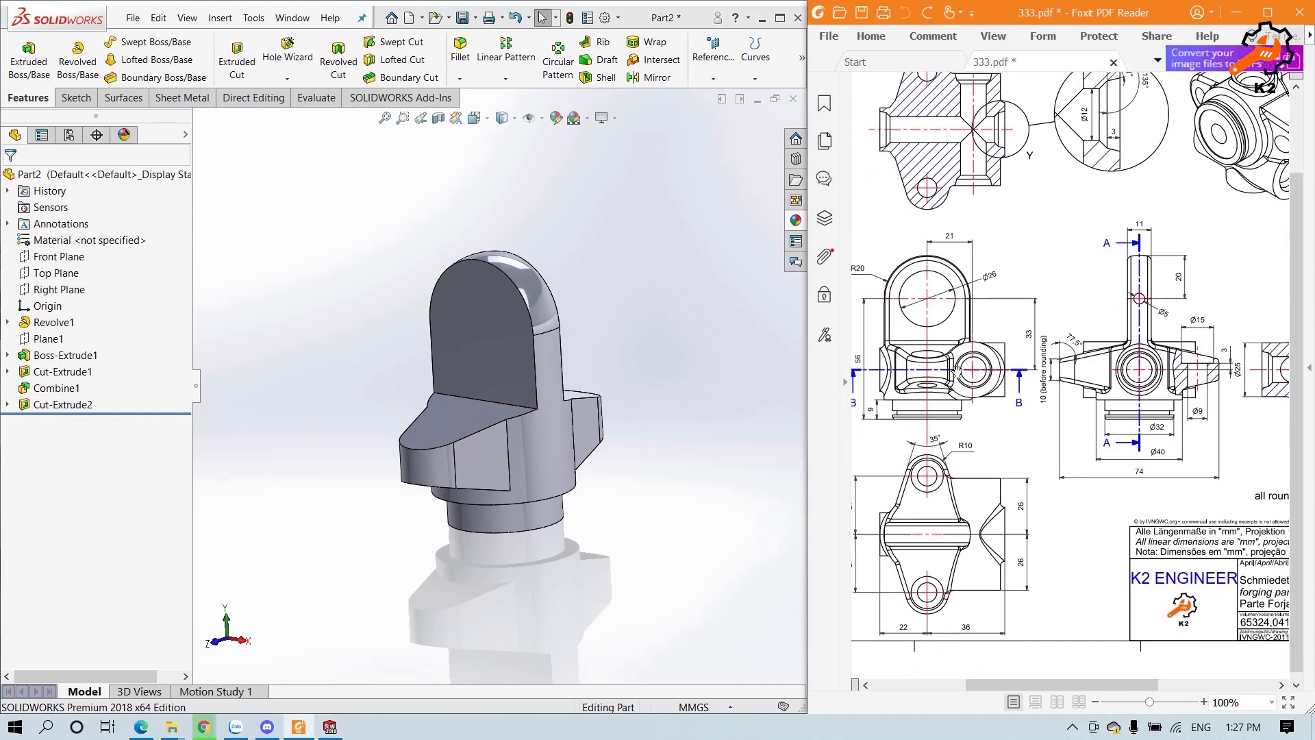
left_click(59, 256)
left_click(103, 238)
right_click_drag(289, 393, 367, 401)
left_click(589, 415)
left_click(646, 455)
Dimension the circle's centre 21 mm horizontally from the origin.
right_click_drag(630, 556, 643, 484)
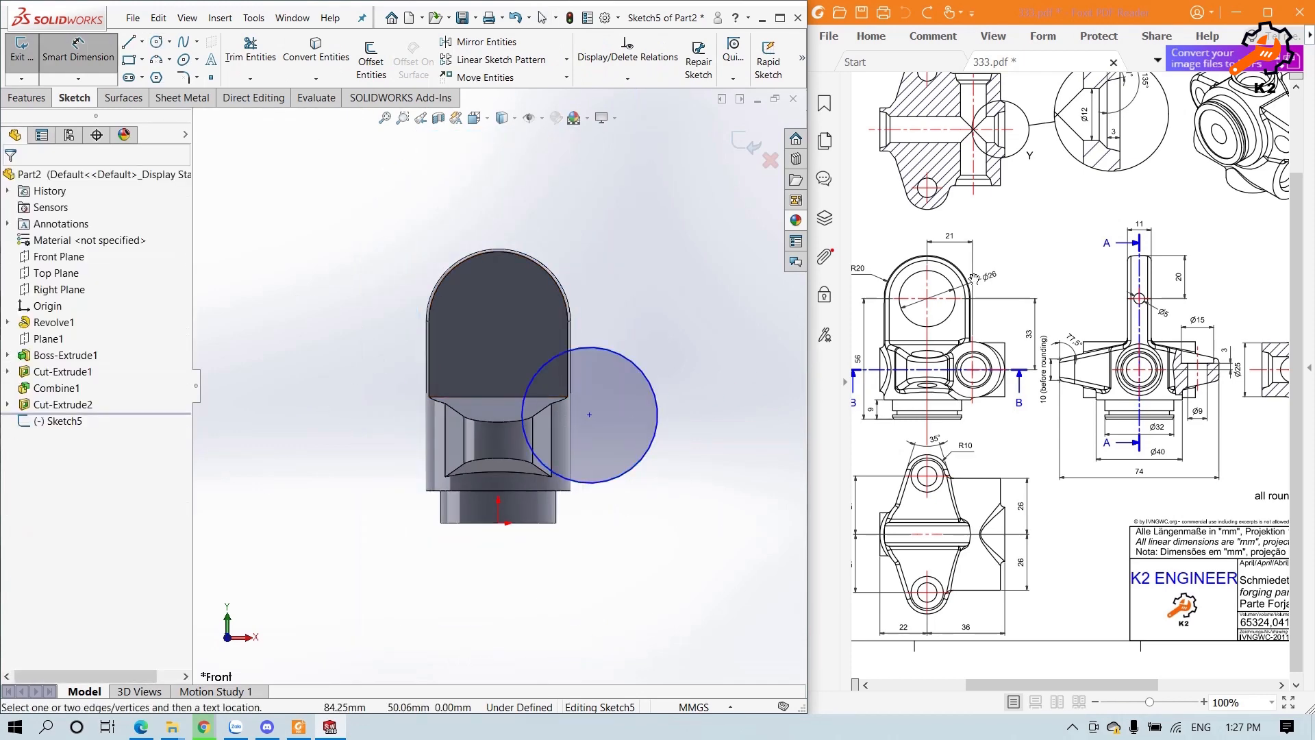
left_click(590, 414)
left_click(498, 520)
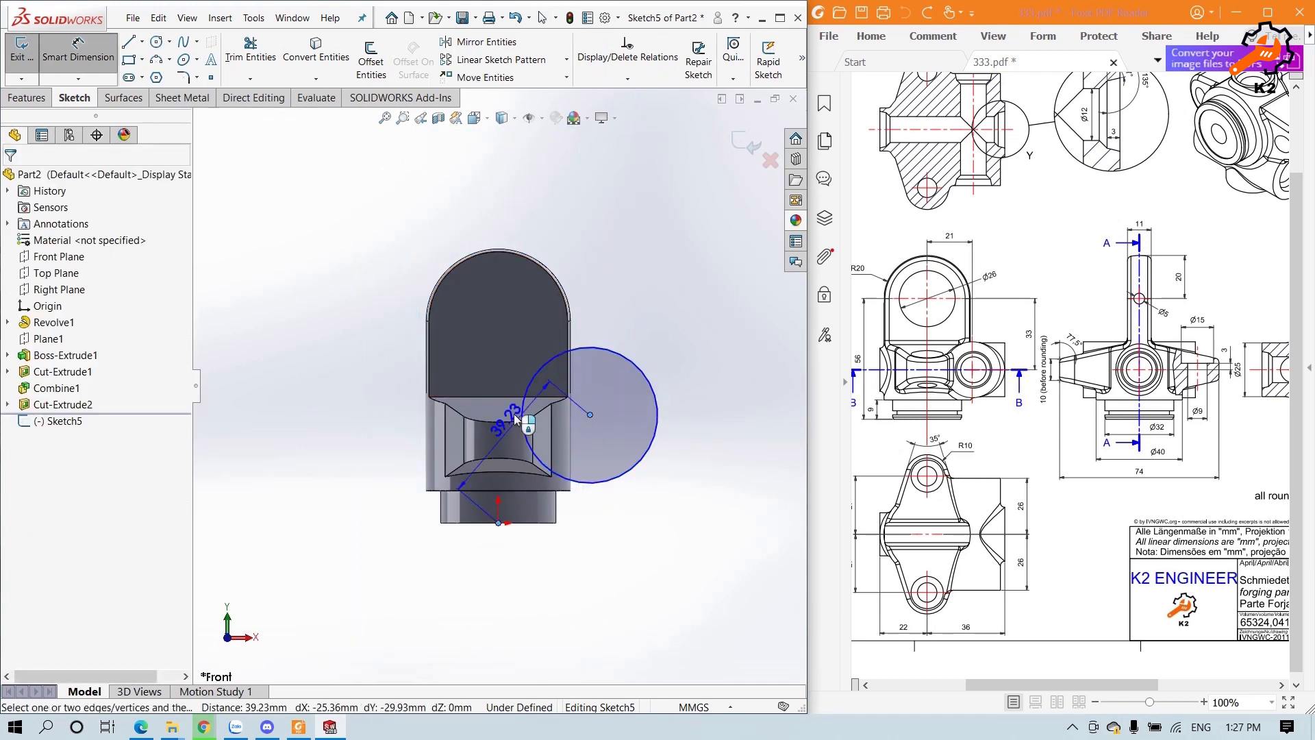
left_click(552, 220)
type("21")
key("Return")
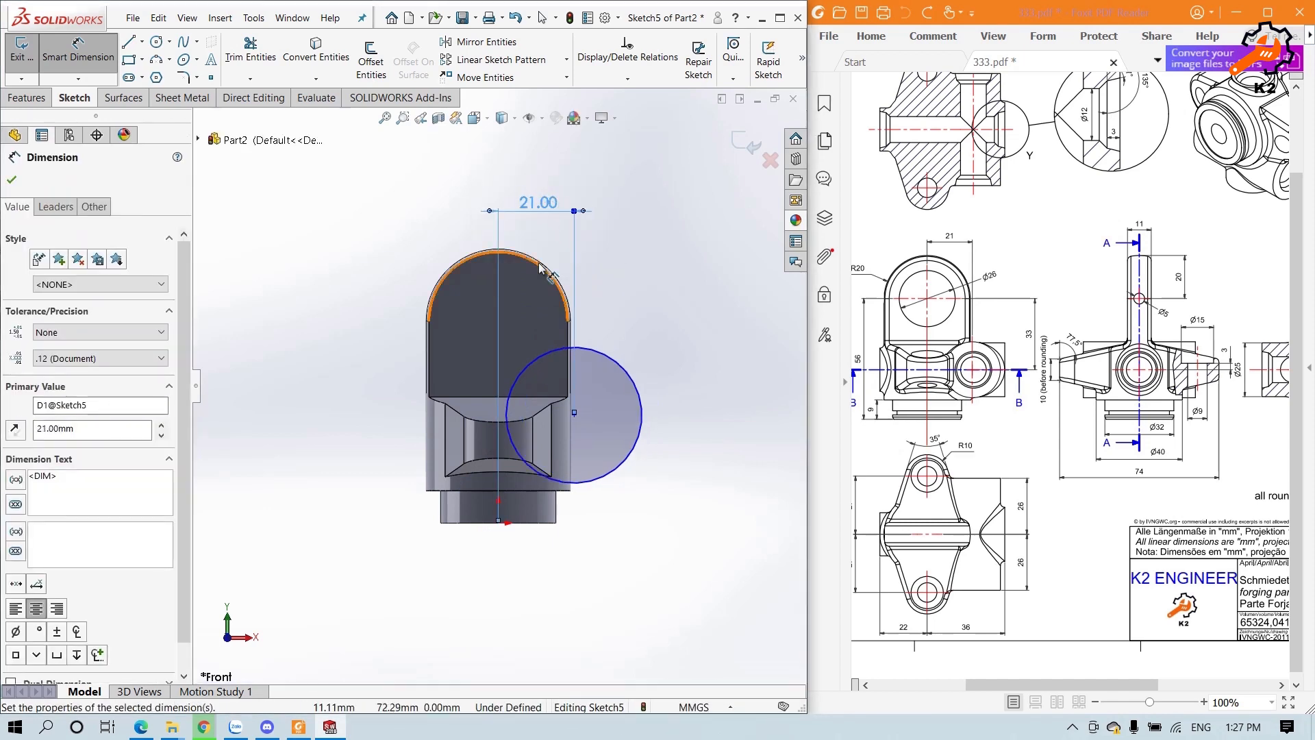
left_click(699, 439)
Dimension the circle's centre 33 mm vertically below the centre of the upright's rounded top.
left_click_drag(980, 385, 1037, 391)
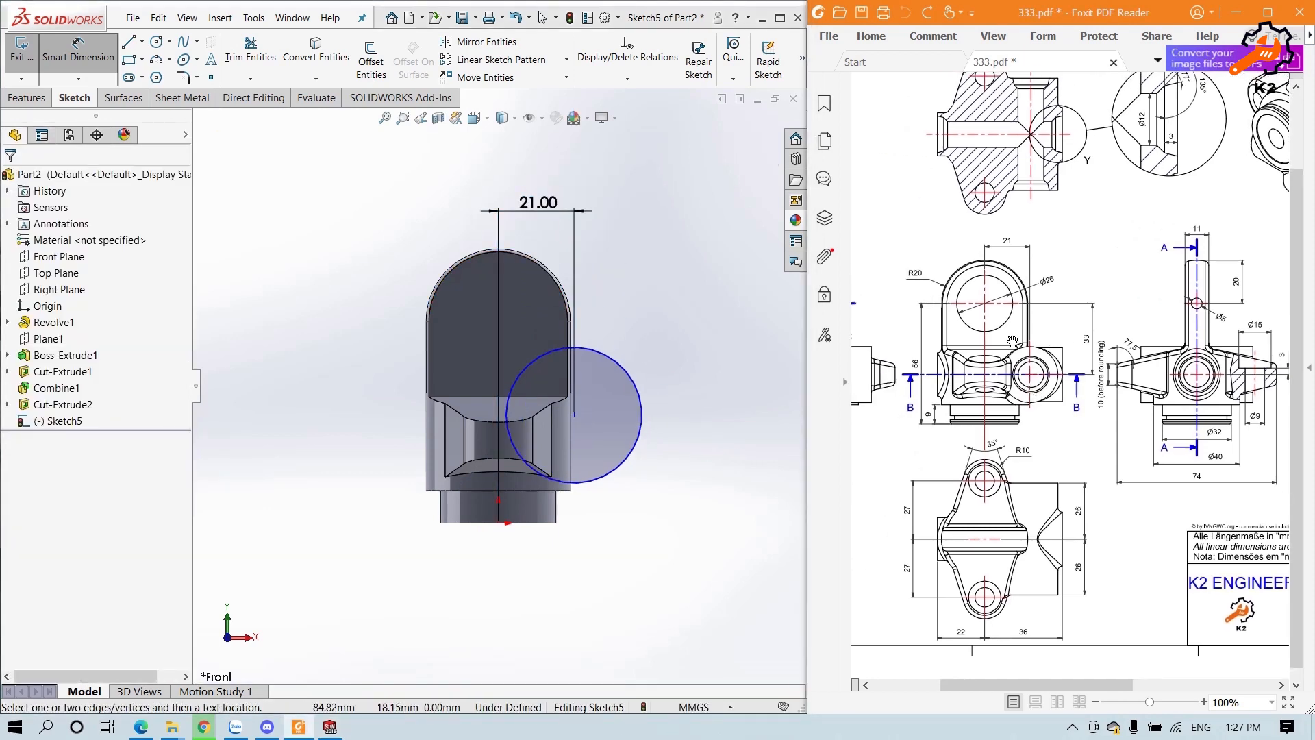
left_click(543, 274)
left_click(576, 415)
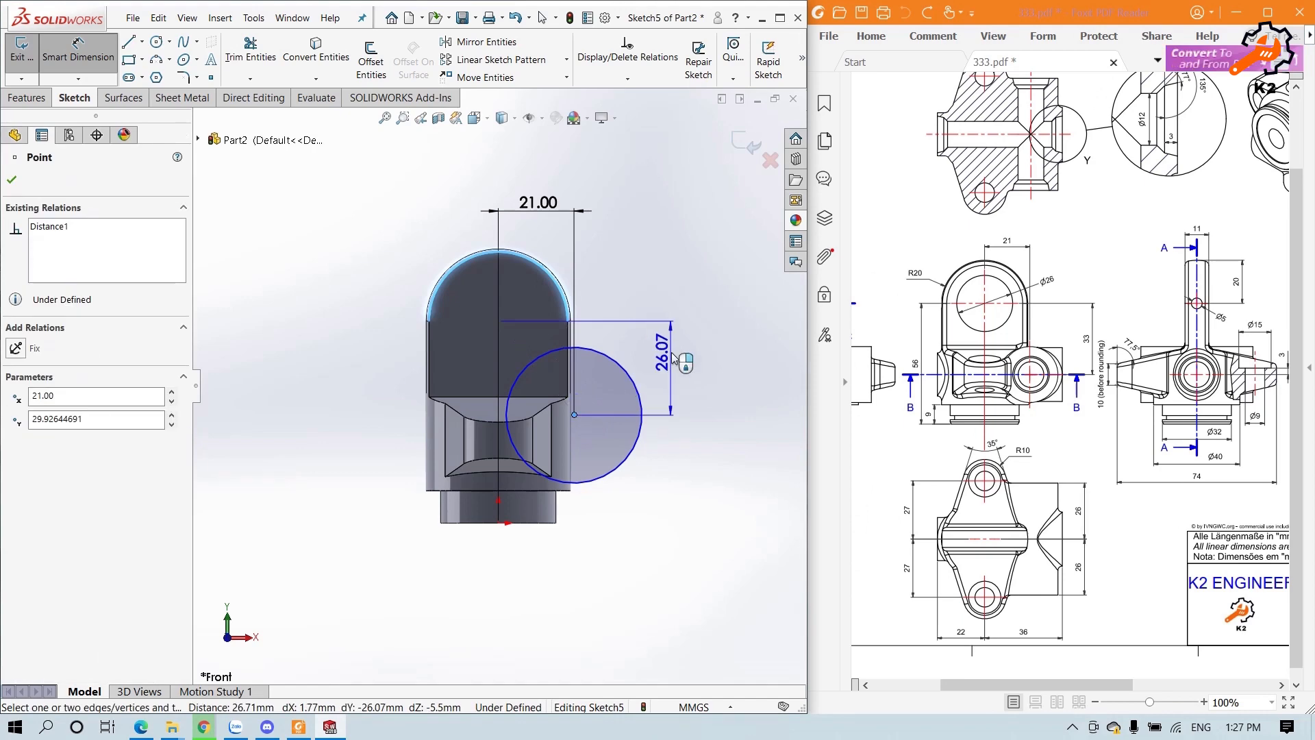
left_click(664, 350)
type("33")
key("Return")
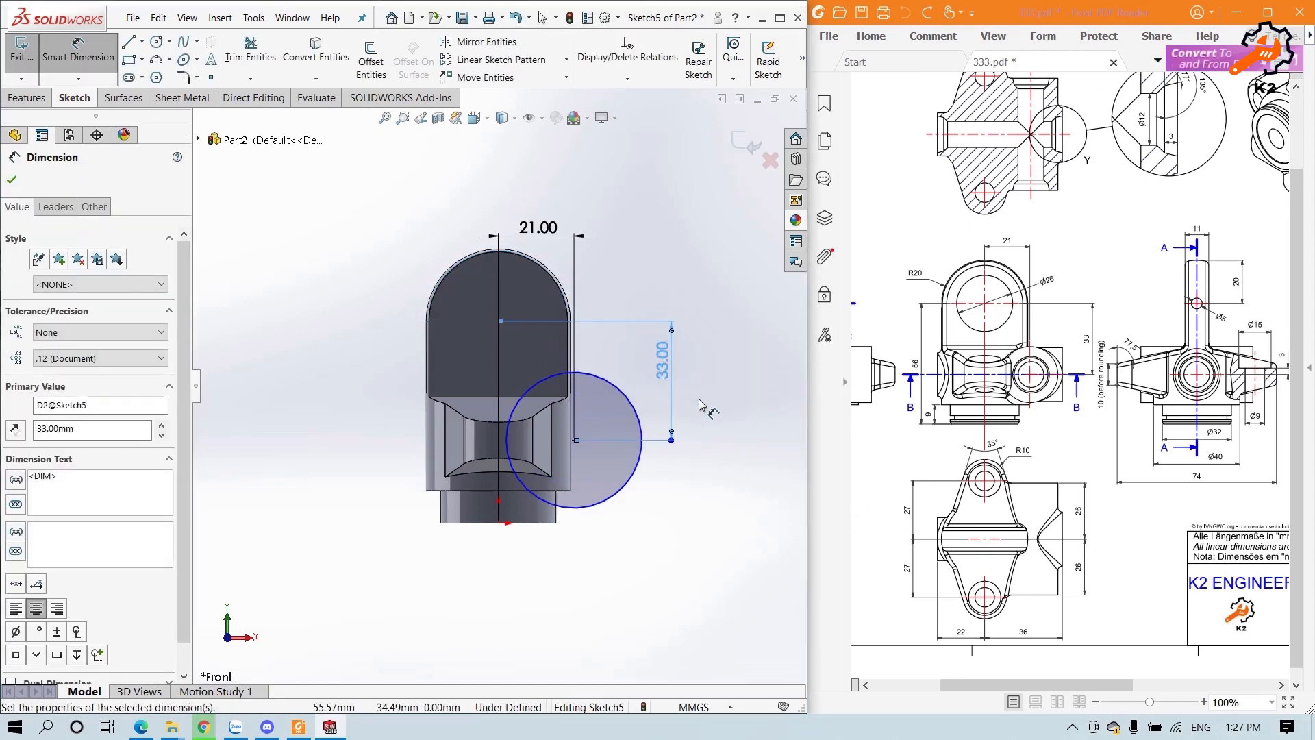
left_click(700, 405)
Set the circle's diameter to 26 mm.
left_click_drag(922, 420, 1062, 430)
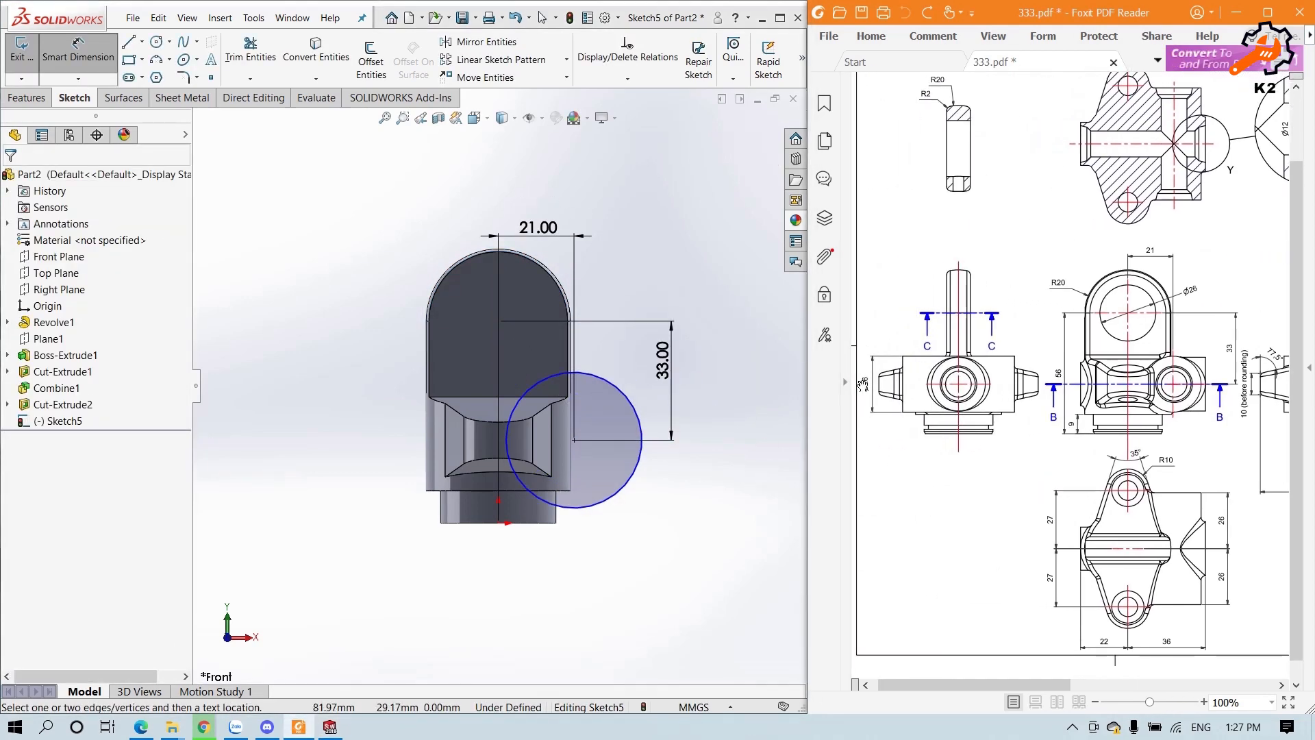
left_click(644, 432)
left_click(709, 422)
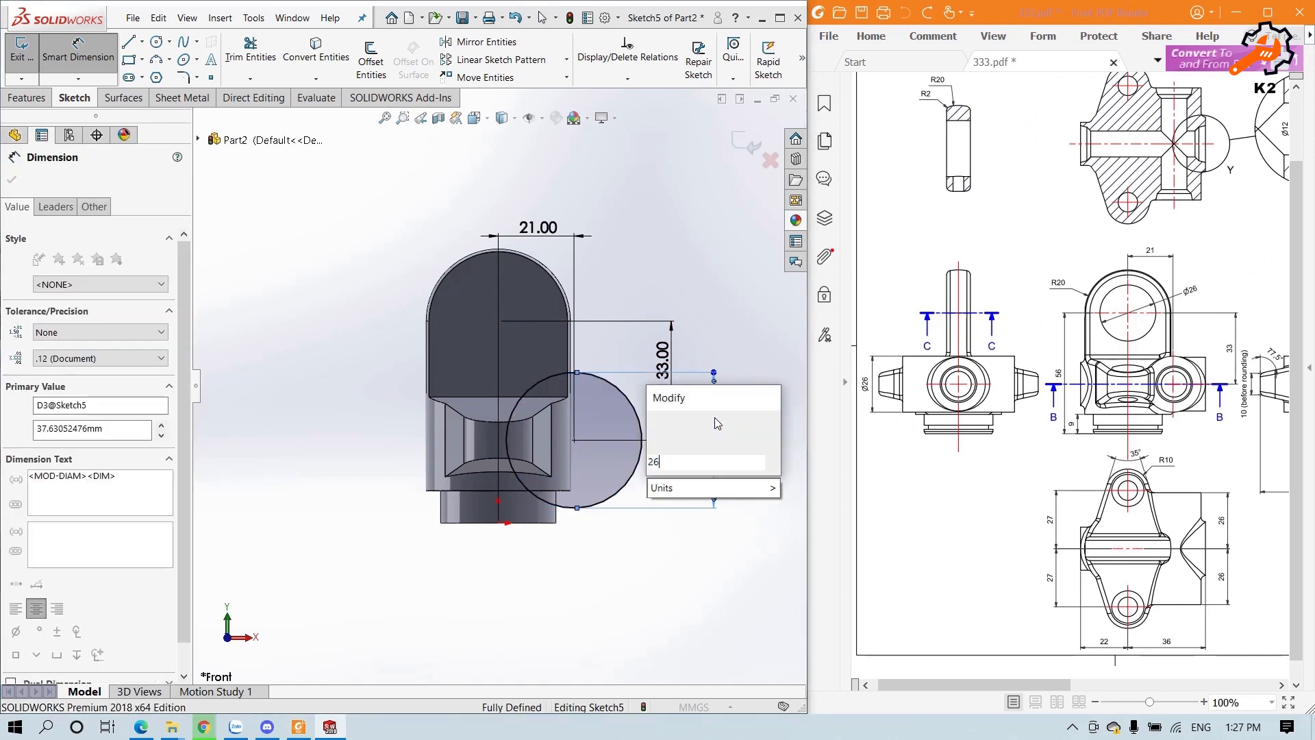
type("26")
key("Return")
left_click(542, 17)
Extrude the 26 mm circle 52 mm with a Mid Plane end condition, merging it with the body.
left_click(27, 97)
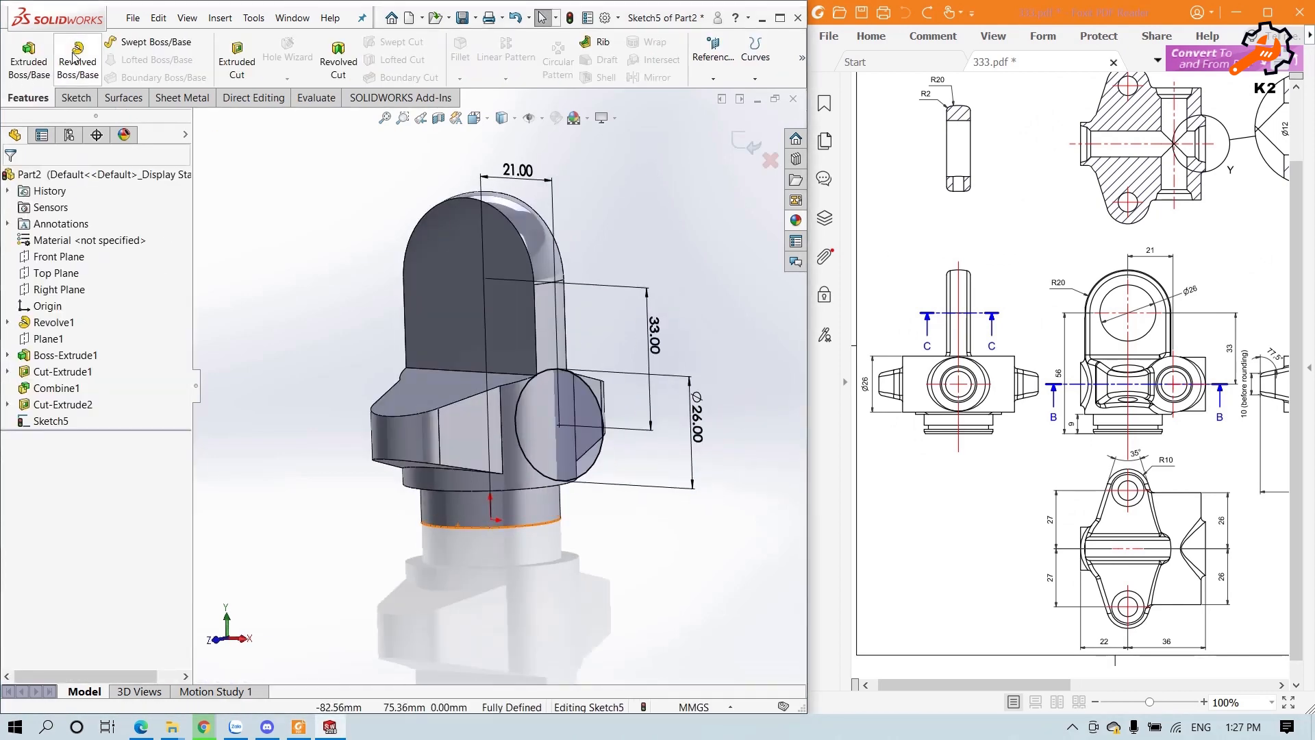
left_click(28, 58)
middle_click_drag(598, 355, 576, 393)
left_click_drag(1221, 561, 1098, 540)
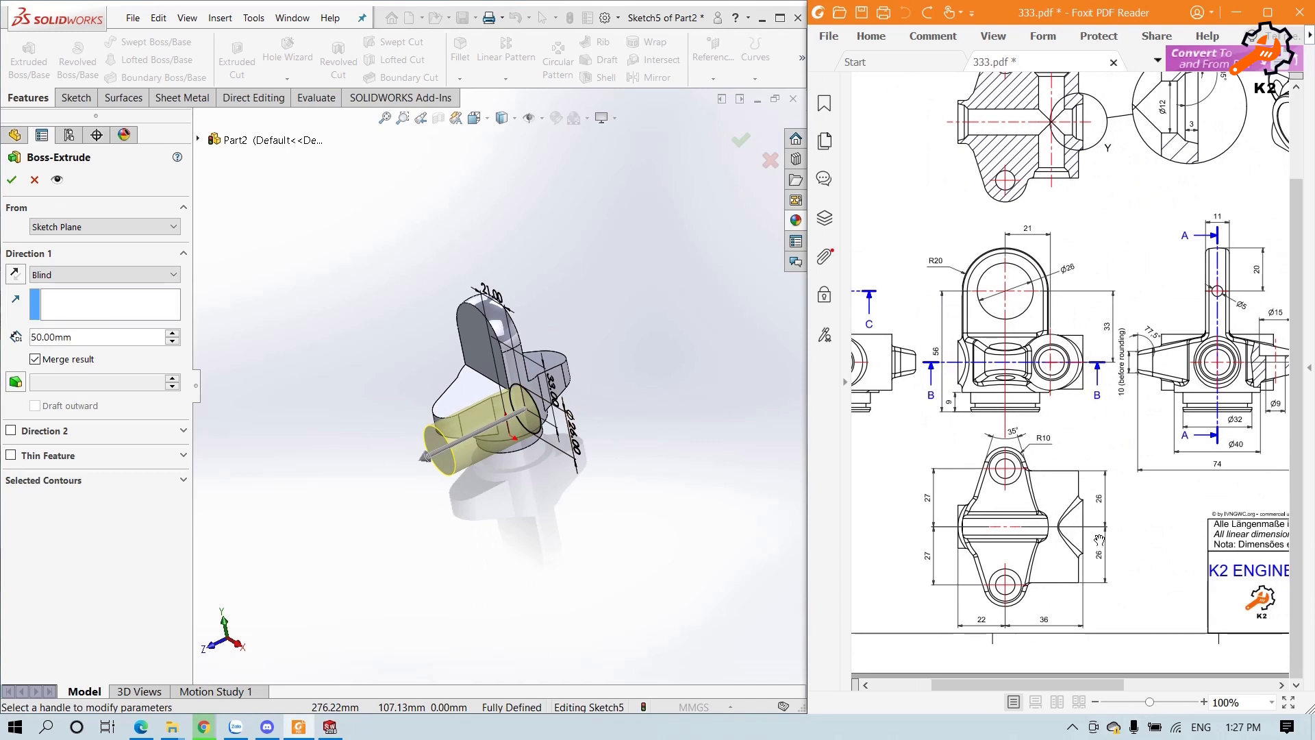
double_click(116, 337)
type("26*2")
key("Return")
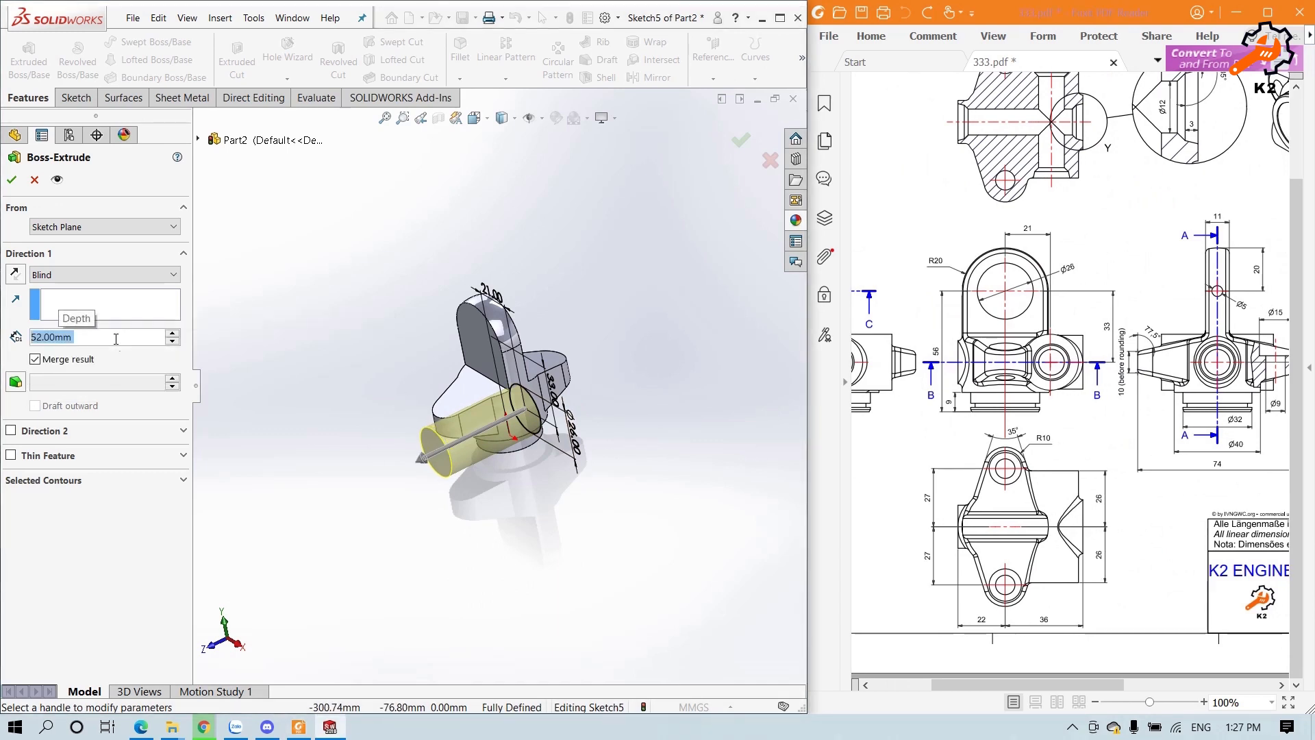
left_click(114, 274)
left_click(117, 350)
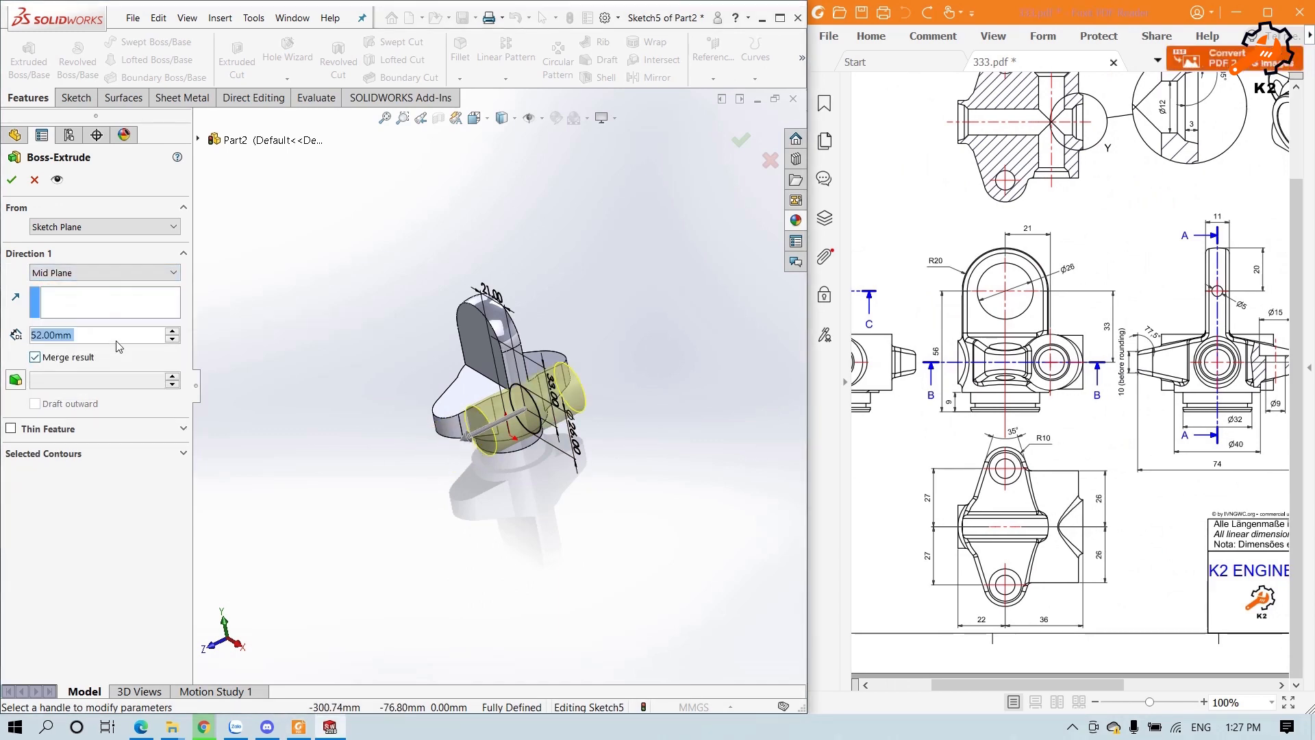
left_click(12, 180)
Sketch a circle on the Right Plane, centred above the origin over the middle of the 26 mm cylinder.
mouse_move(1037, 461)
left_mouse_down()
mouse_move(1007, 455)
mouse_move(974, 402)
mouse_move(917, 386)
left_mouse_up()
scroll(1035, 443, "down", 2, "ctrl")
left_click_drag(1020, 374, 994, 365)
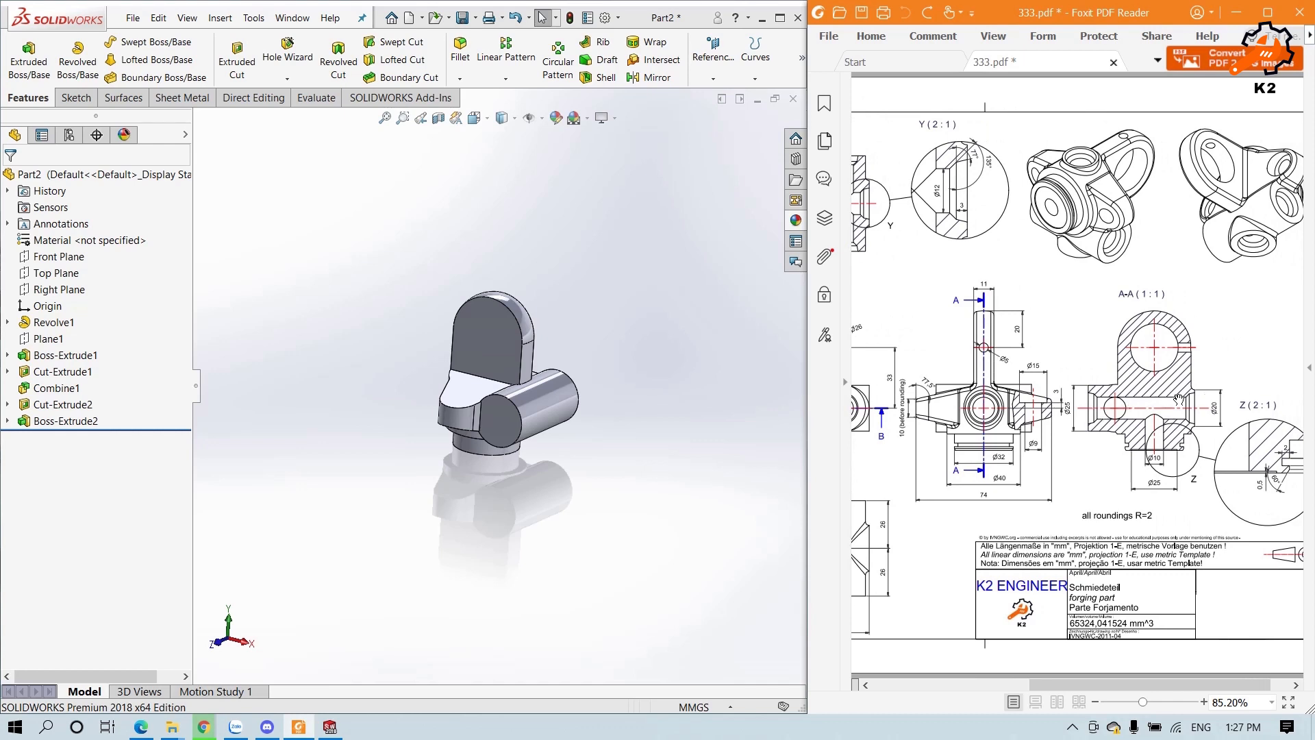
left_click(60, 260)
left_click(63, 289)
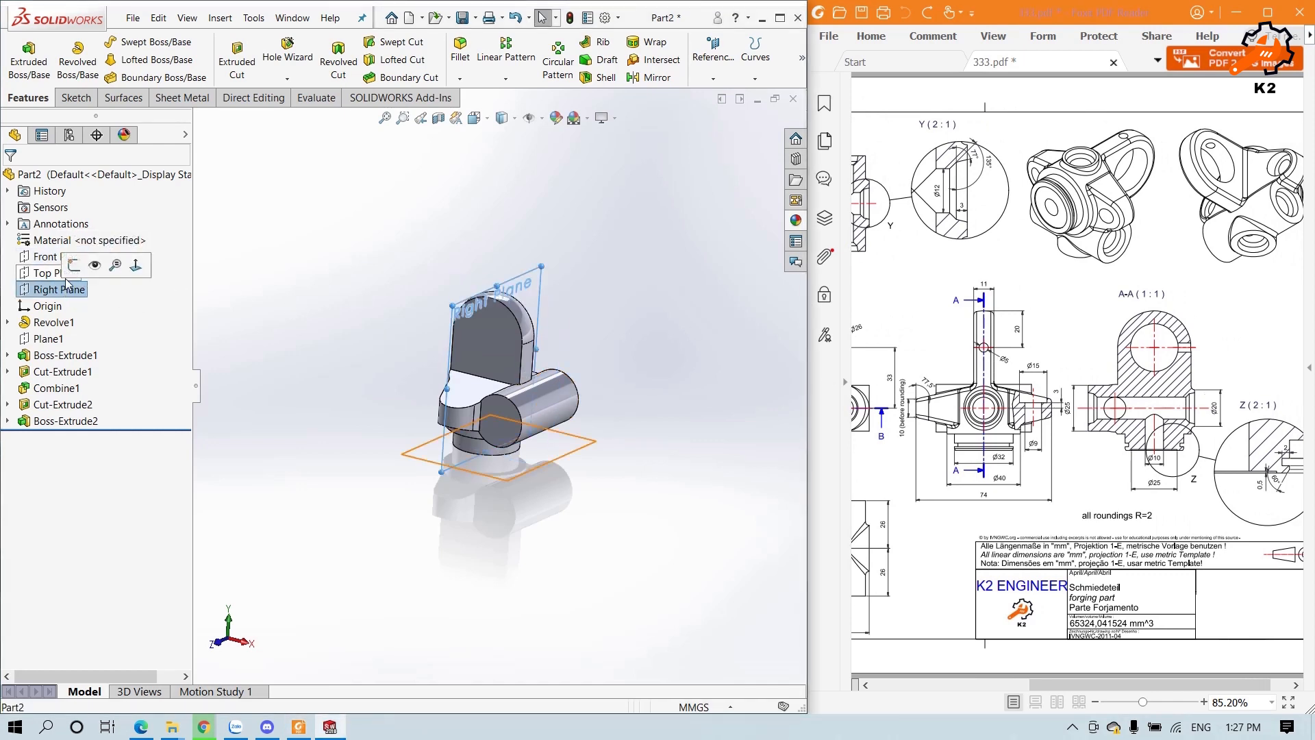
left_click(74, 266)
scroll(376, 350, "up", 2)
left_click(276, 396)
right_click_drag(277, 396, 342, 404)
left_click(498, 432)
left_click(541, 458)
Set the diameter of the circle on the Right Plane to 25 mm.
right_click_drag(554, 556, 557, 472)
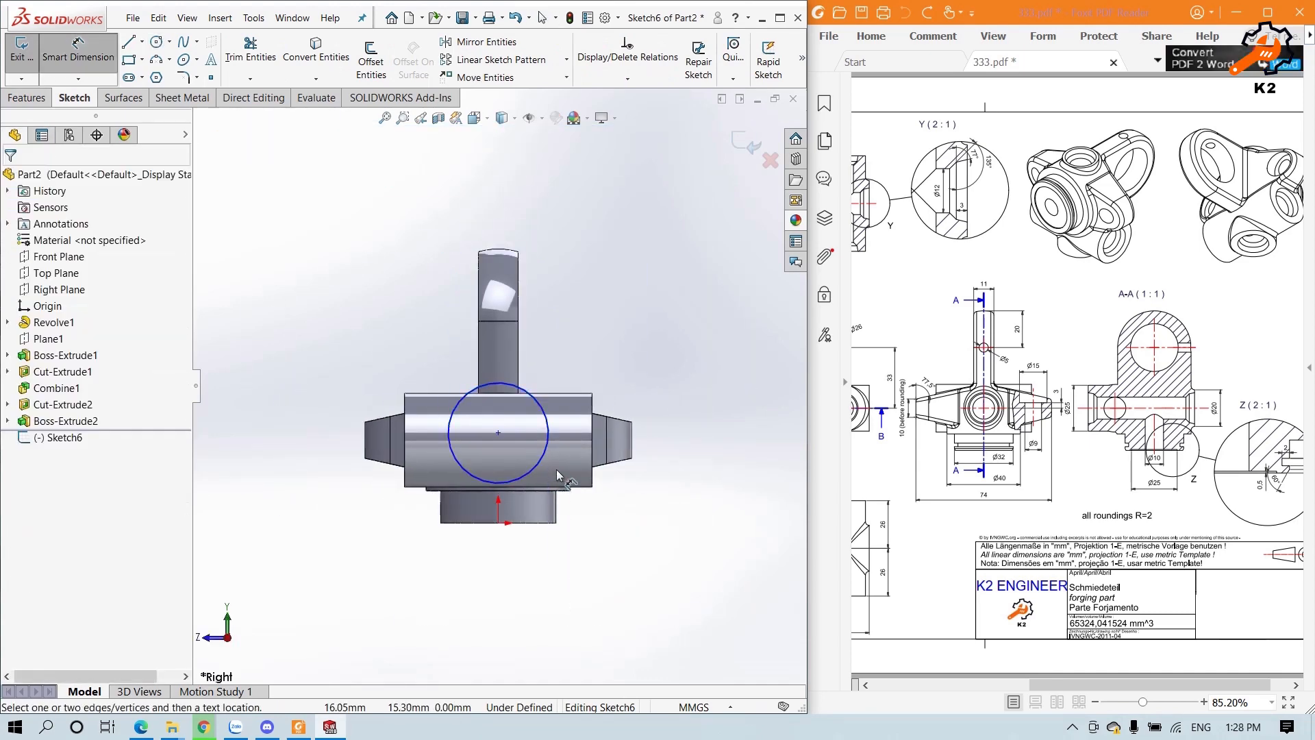
left_click(548, 447)
left_click(619, 382)
type("25")
key("Return")
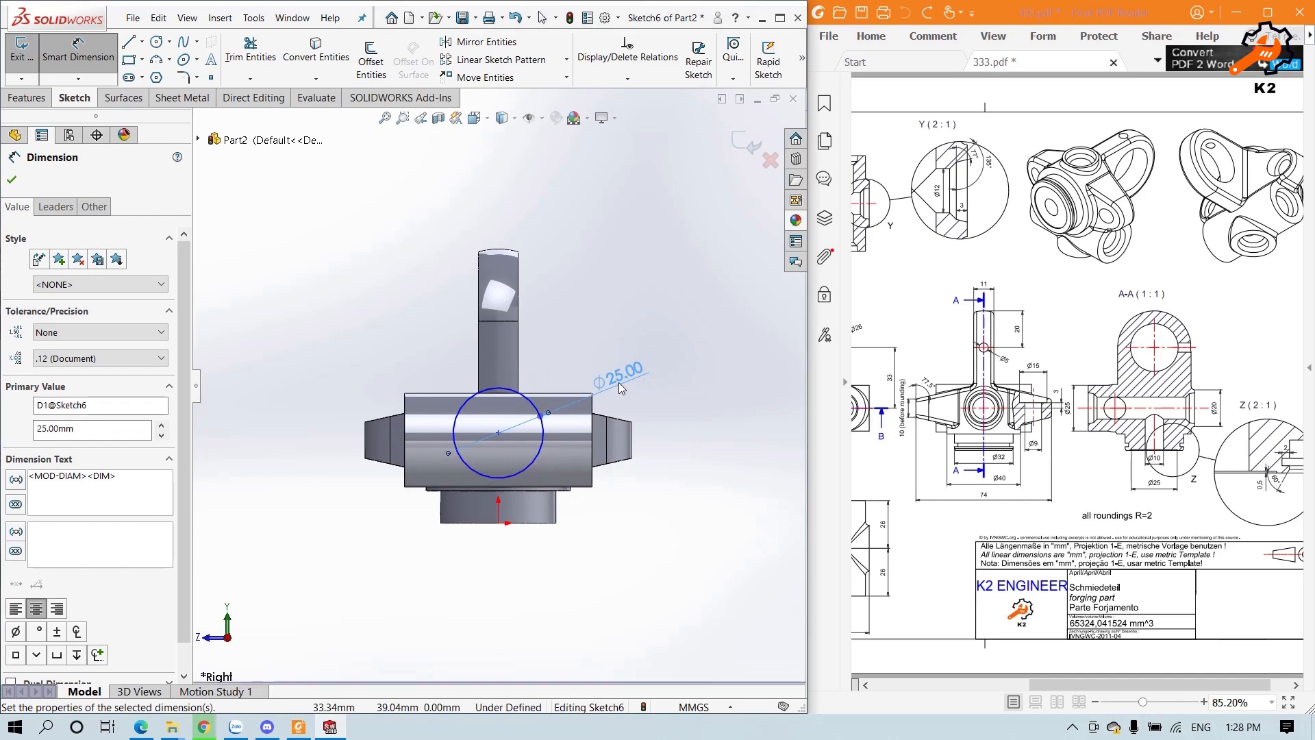
Add a vertical relation between the 25 mm circle's centre and the origin.
scroll(1155, 422, "up", 1, "ctrl")
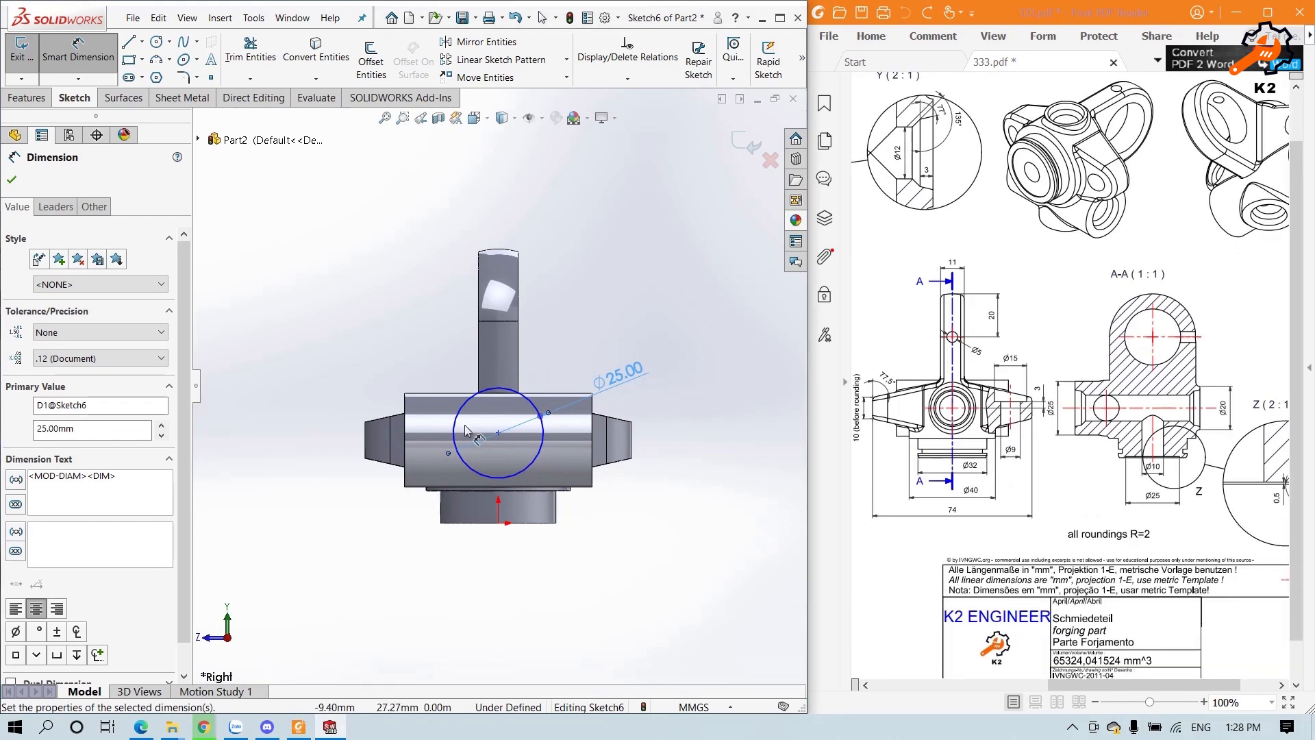
key("Escape")
left_click(498, 433)
left_click(498, 522, "ctrl")
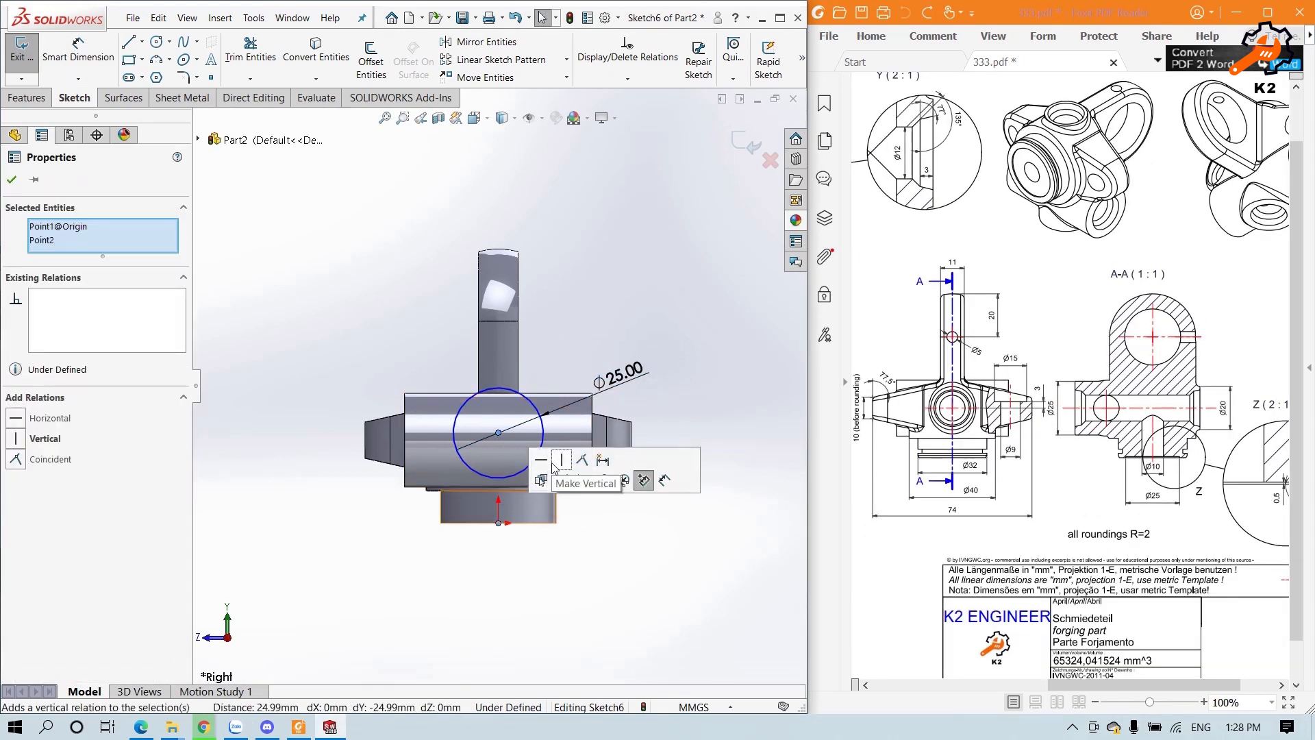
left_click(556, 463)
Draw a construction line from the 25 mm circle's centre to the midpoint of the cylinder's end edge and make it horizontal.
key("l")
left_click(498, 432)
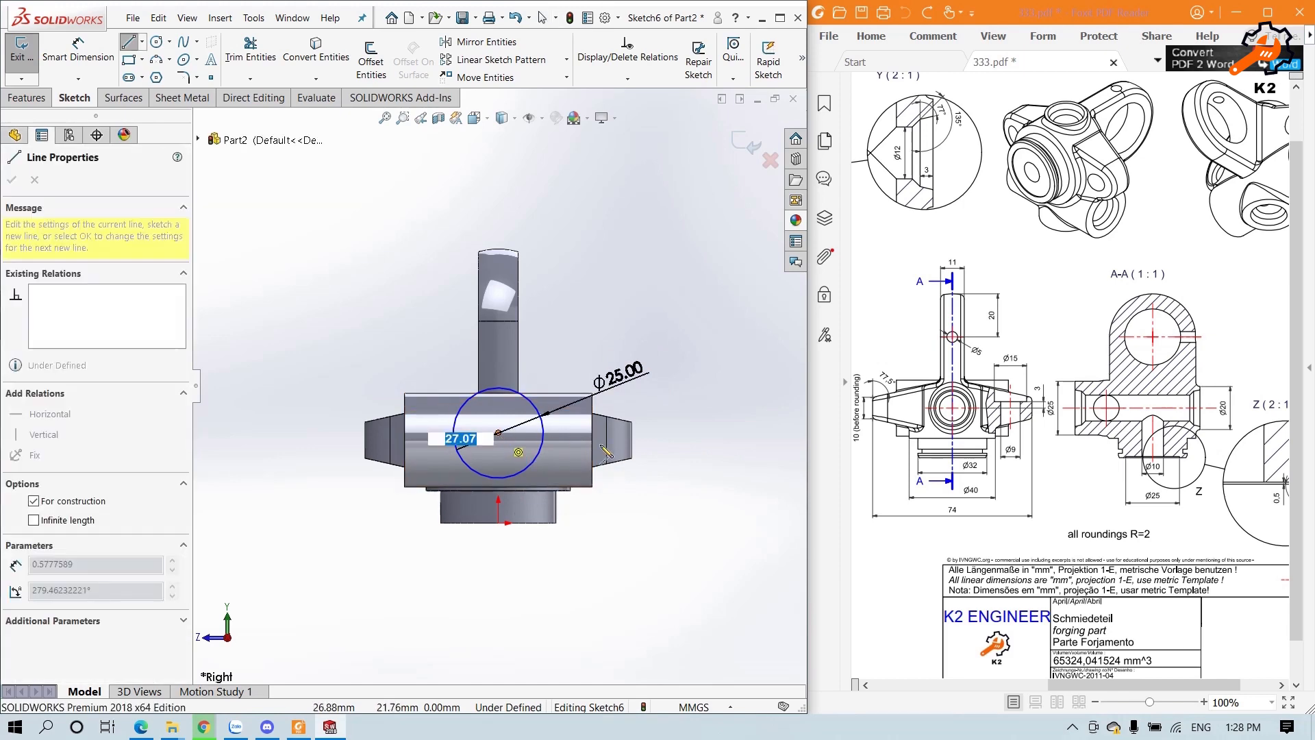
left_click(592, 440)
key("Escape")
left_click(568, 439)
left_click(607, 385)
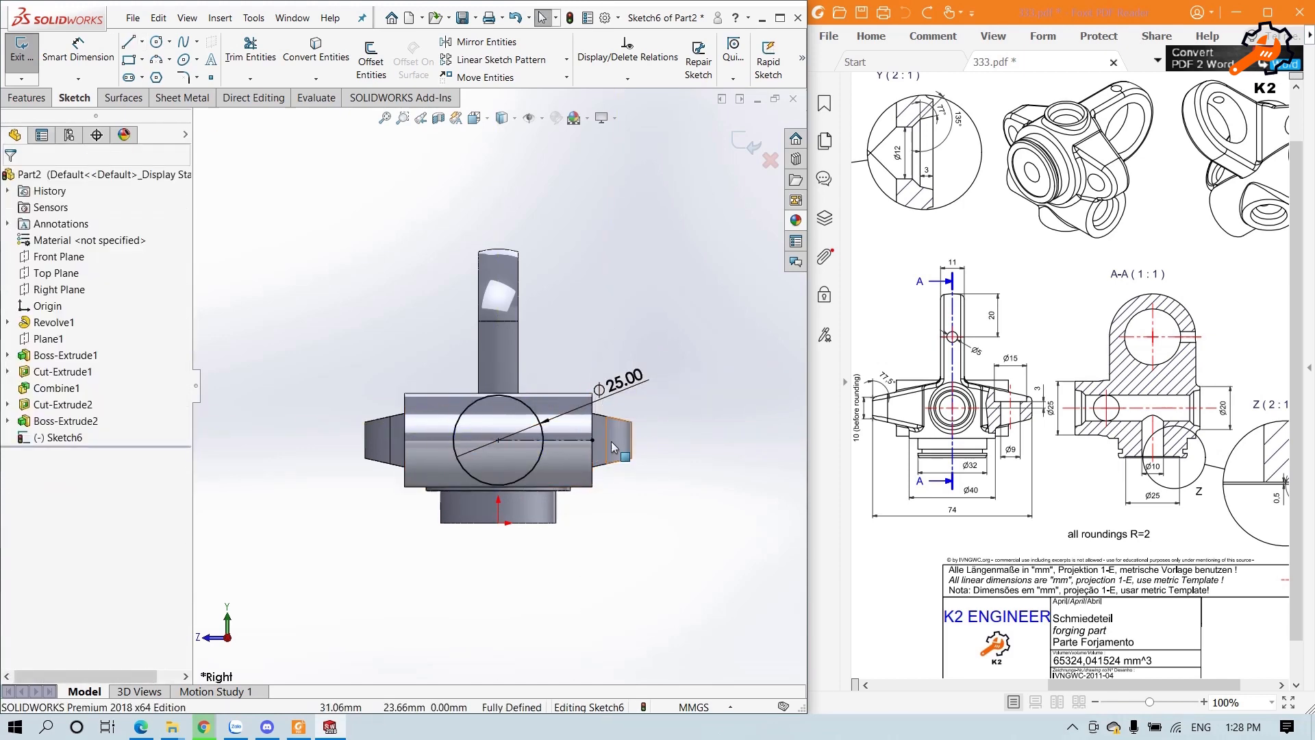
Extrude the 25 mm circle 36 mm outward through the 26 mm cylinder, merging the result.
middle_click_drag(579, 335, 30, 271)
left_click(27, 97)
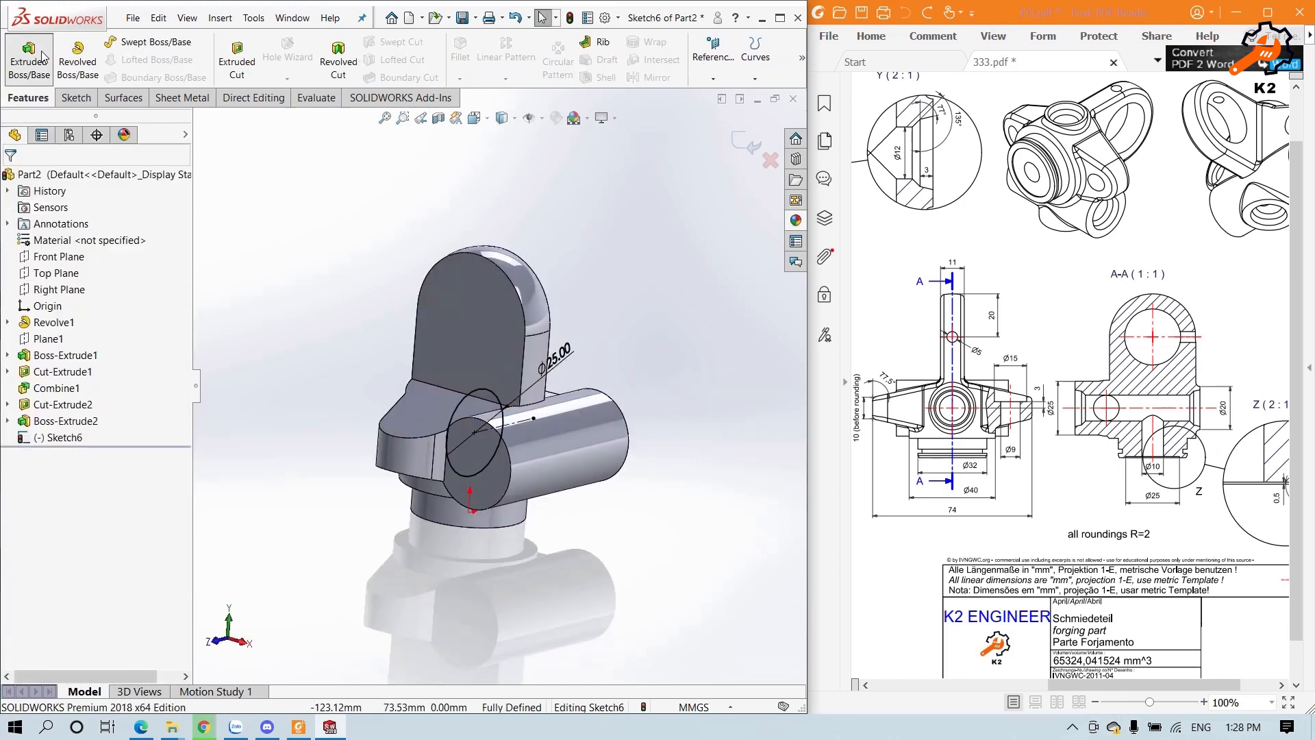
left_click(29, 58)
scroll(1030, 457, "down", 2, "ctrl")
mouse_move(963, 490)
left_mouse_down()
mouse_move(1155, 514)
mouse_move(1108, 524)
left_mouse_up()
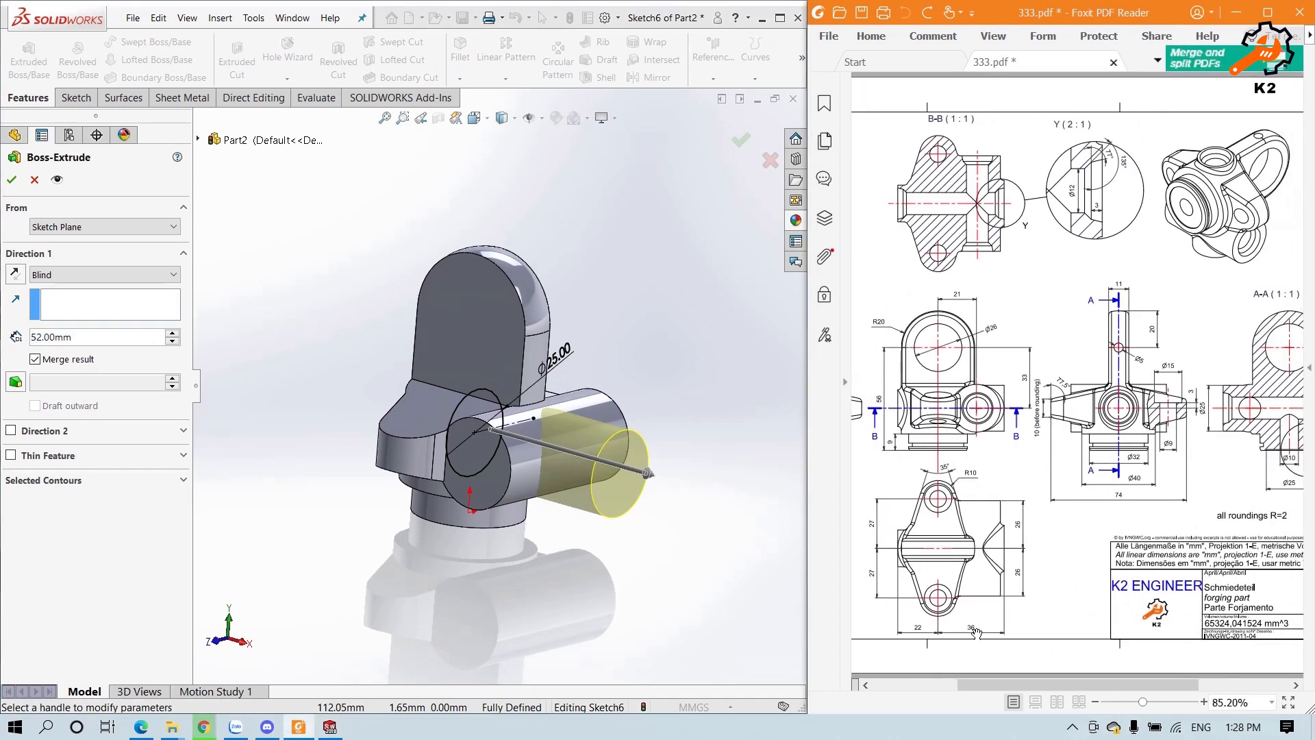
scroll(976, 631, "up", 2, "ctrl")
double_click(68, 337)
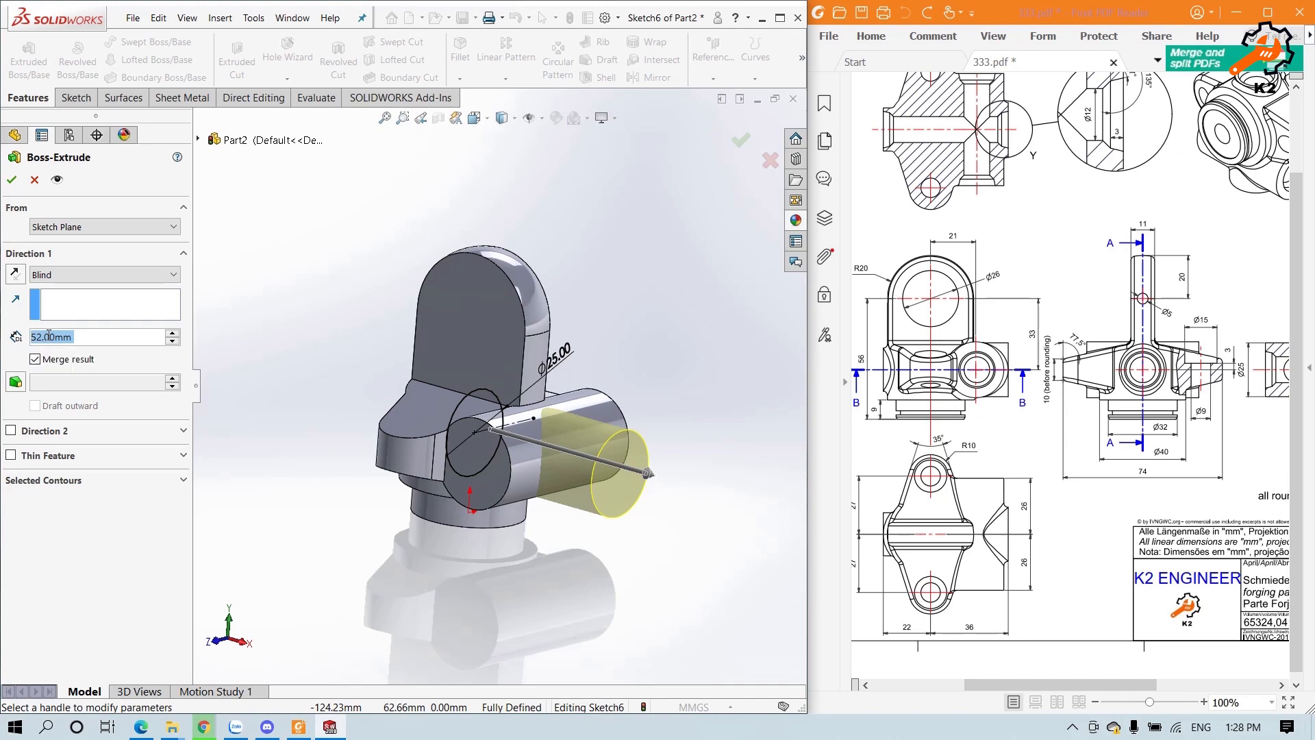
type("37")
key("Return")
left_click(598, 315)
Sketch a 20 mm diameter circle on the Right Plane, concentric with the 25 mm boss.
left_click_drag(1192, 392, 1023, 387)
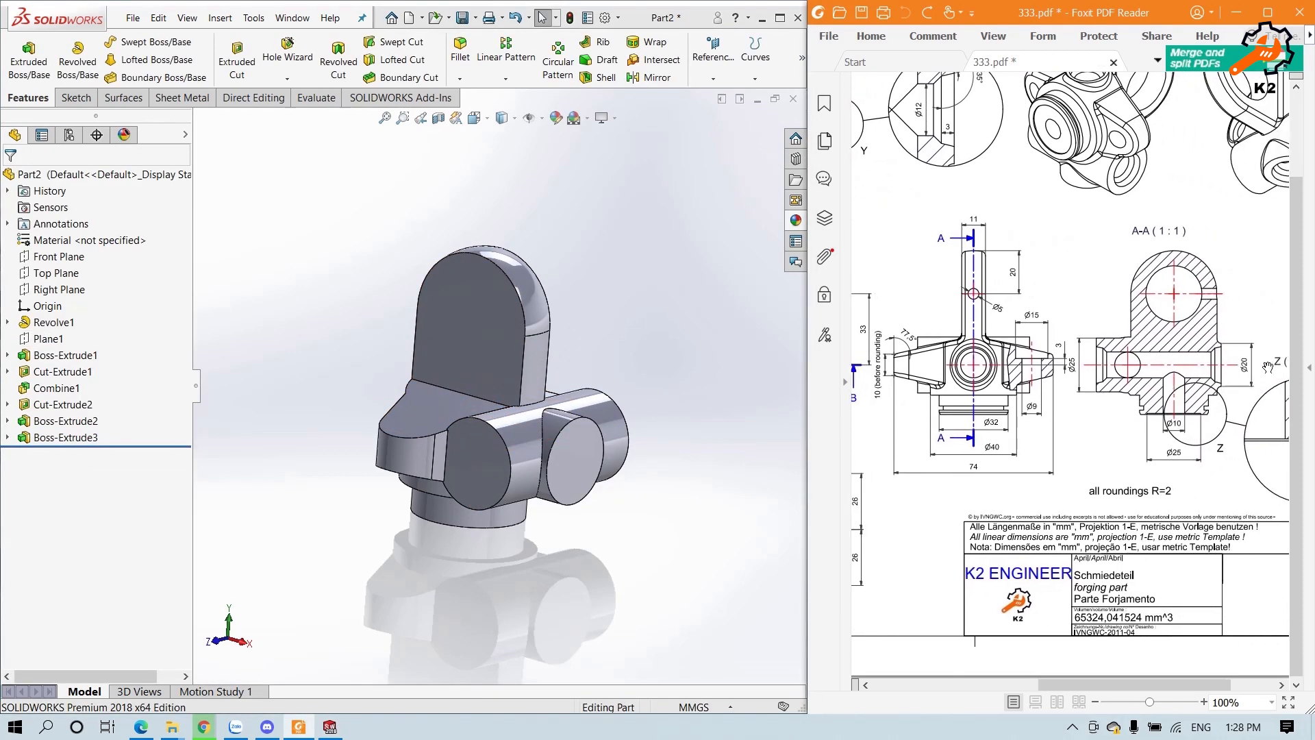
left_click(57, 289)
left_click(42, 270)
key("c")
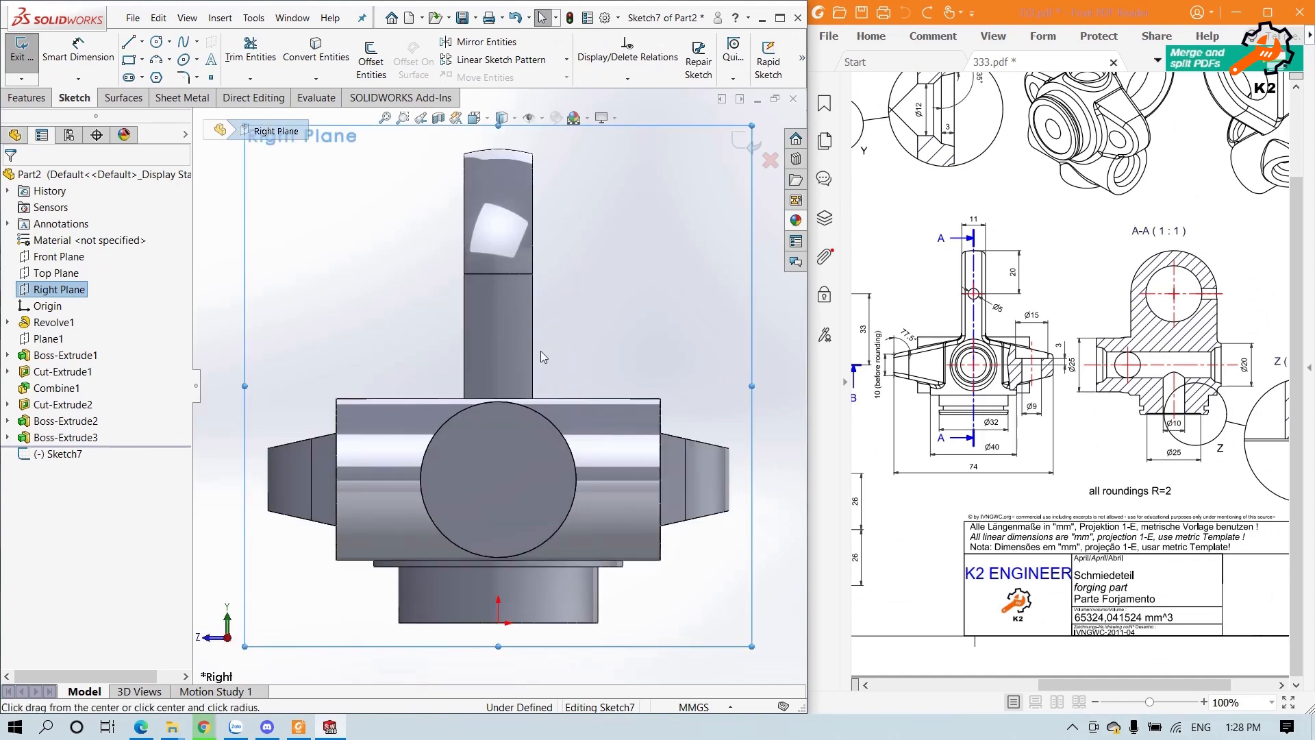
left_click(505, 480)
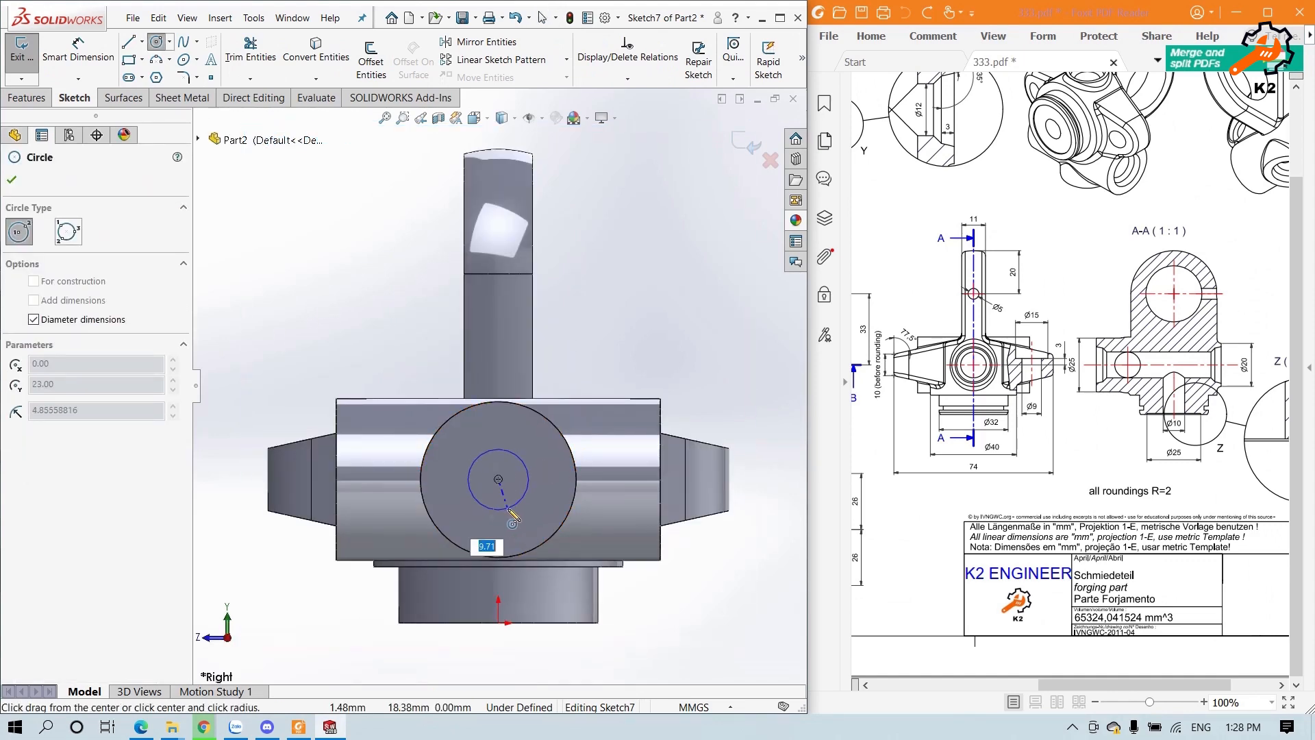
key("Return")
key("Escape")
Extrude the 20 mm circle 22 mm in the reversed direction, opposite the 25 mm boss, merging the result.
scroll(508, 507, "up", 2)
middle_click_drag(370, 483, 454, 493)
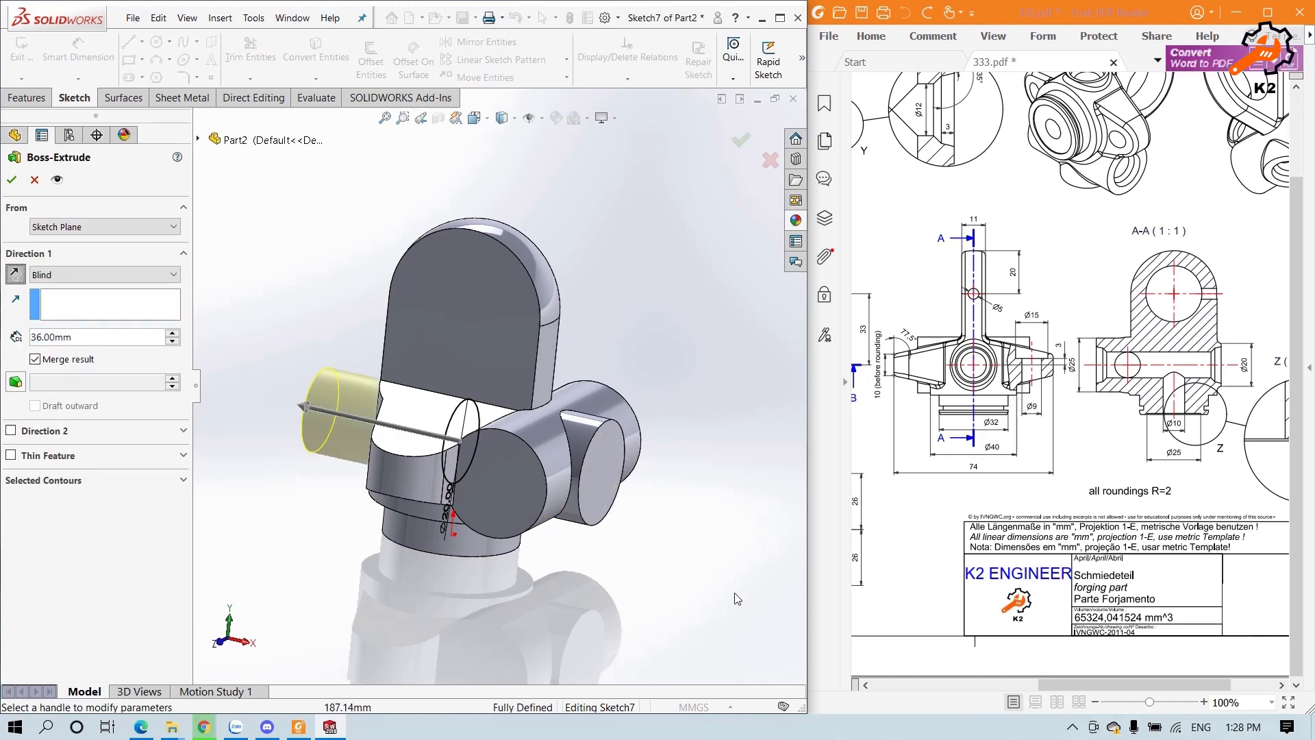
left_click_drag(943, 552, 1155, 551)
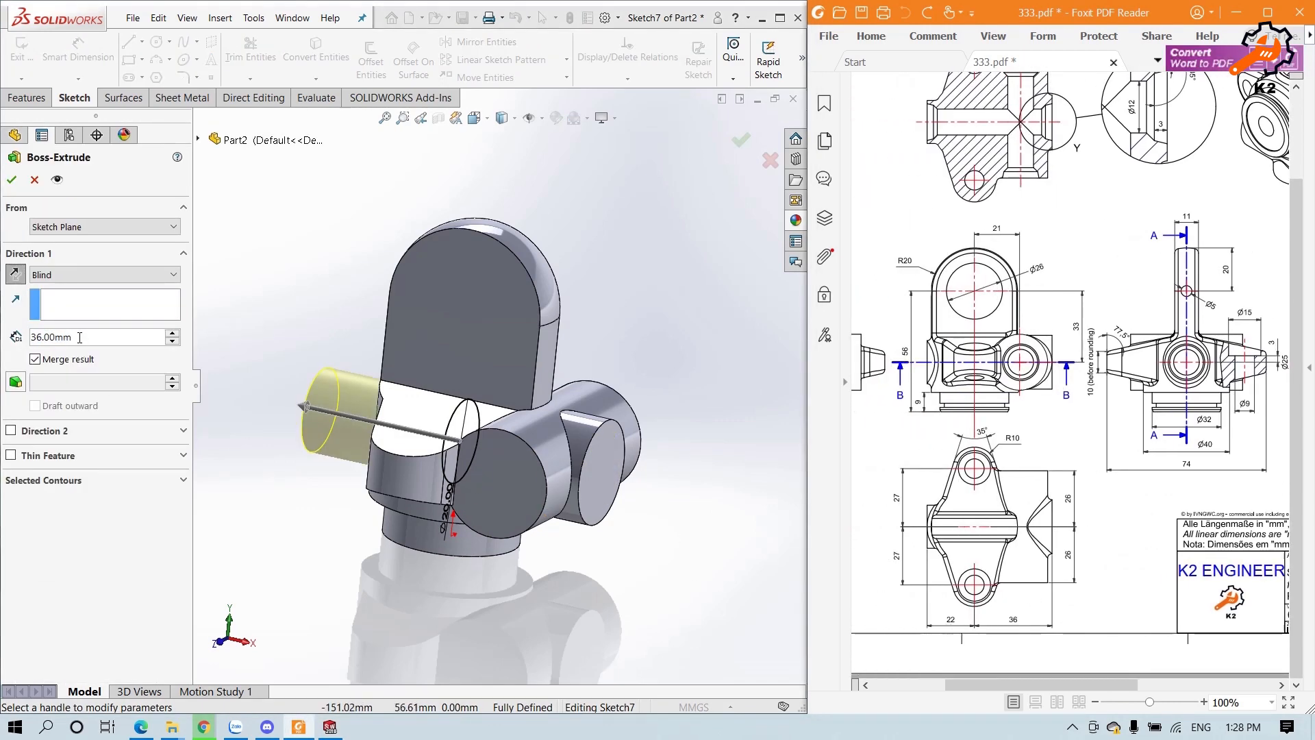
left_click(82, 337)
type("22")
key("Return")
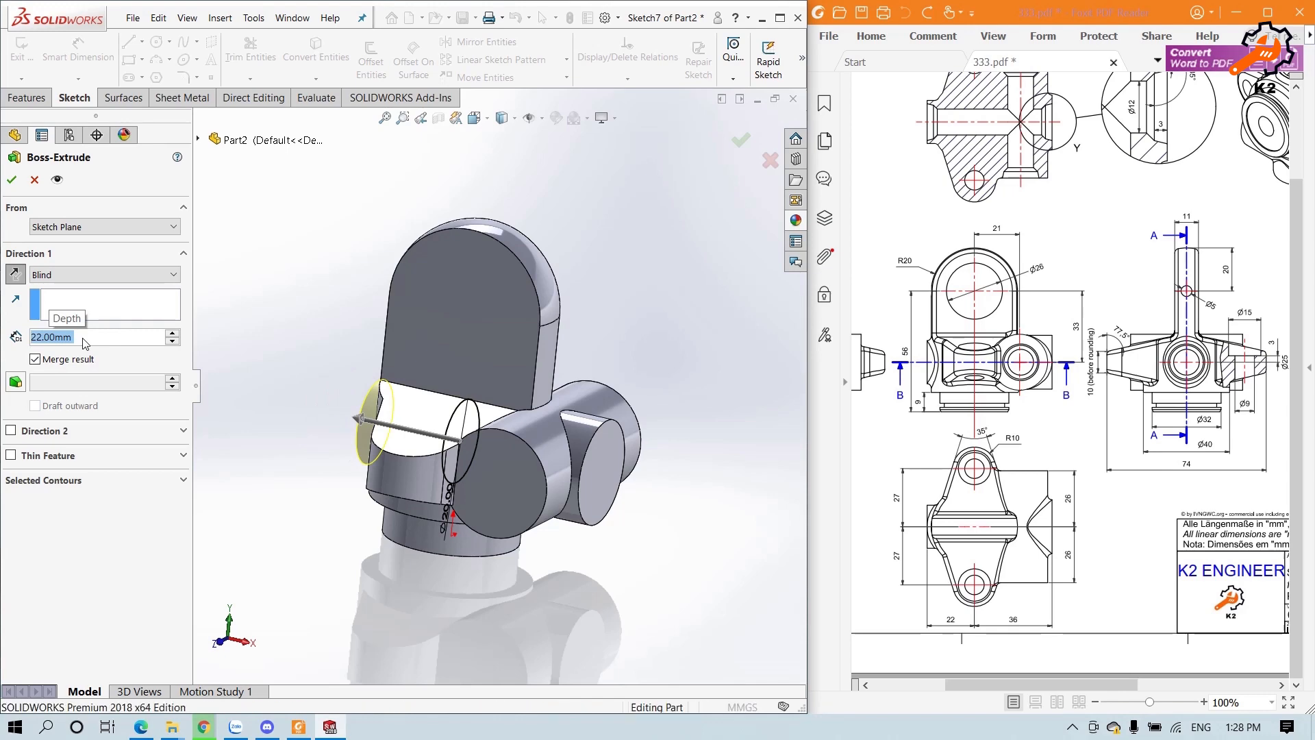
key("Return")
left_click(256, 361)
middle_click_drag(257, 361, 396, 376)
key("ctrl+7")
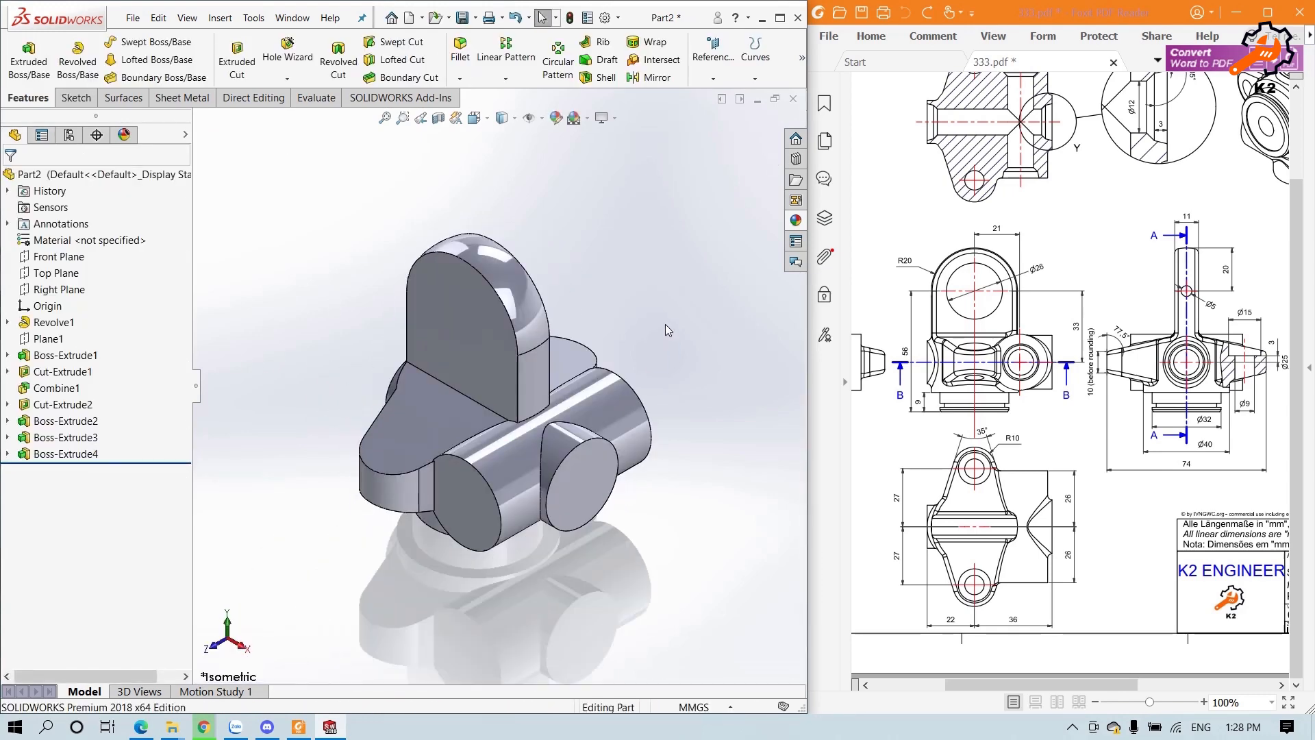
Sketch a circle about 21 mm in diameter on the upright's flat front face, centred on its rounded top.
scroll(1034, 429, "up", 2)
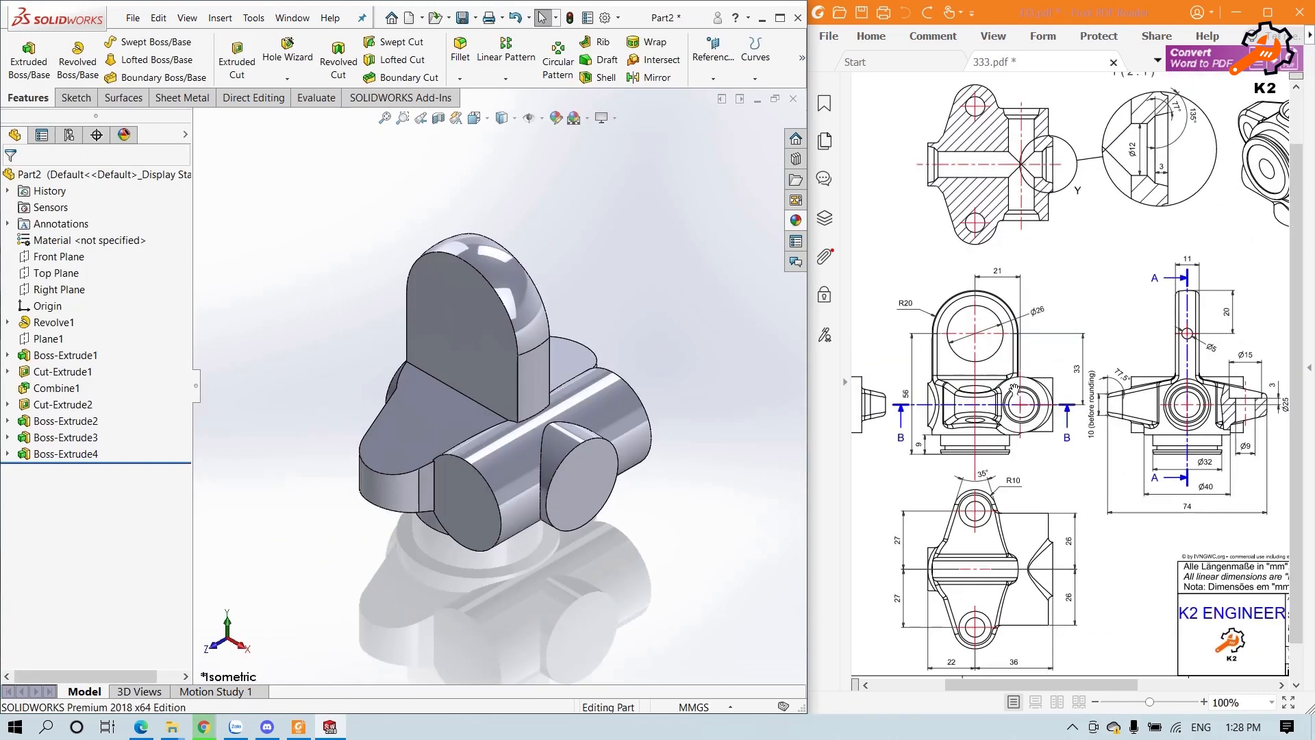
left_click(449, 376)
right_click(461, 326)
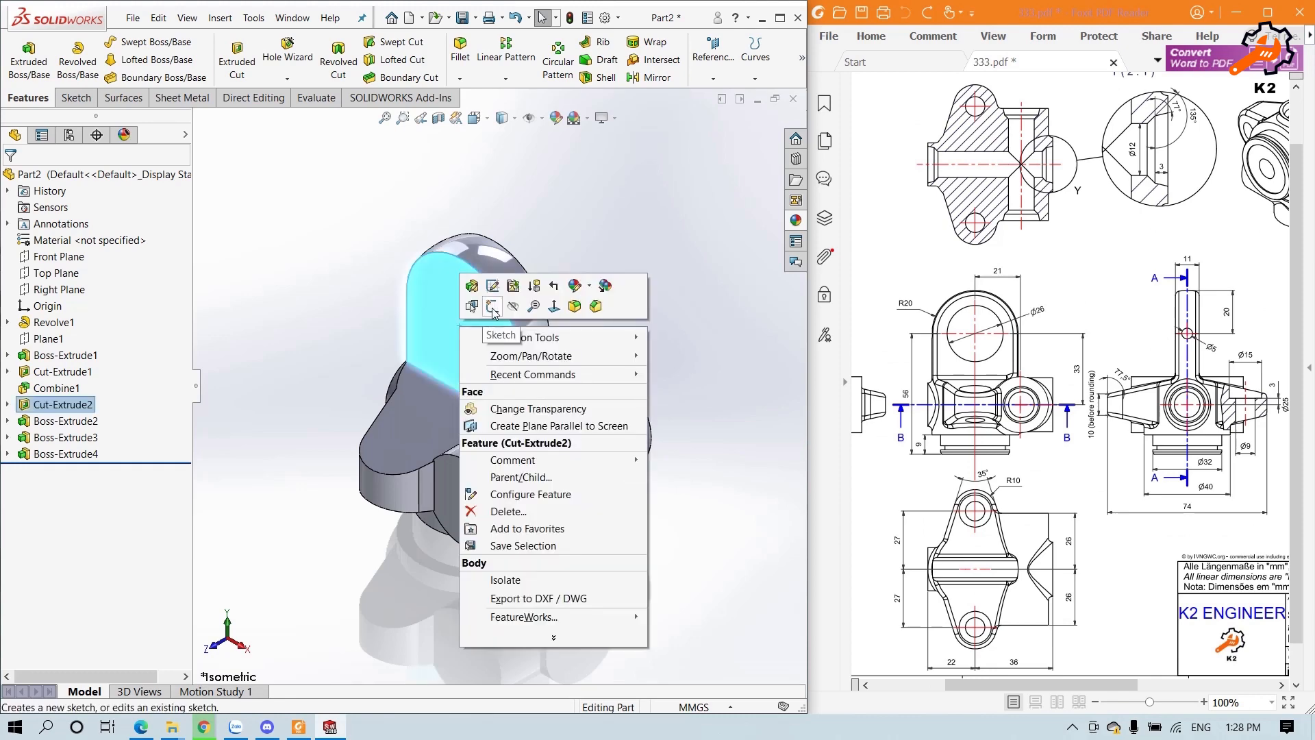
left_click(491, 306)
right_click_drag(337, 248, 411, 254)
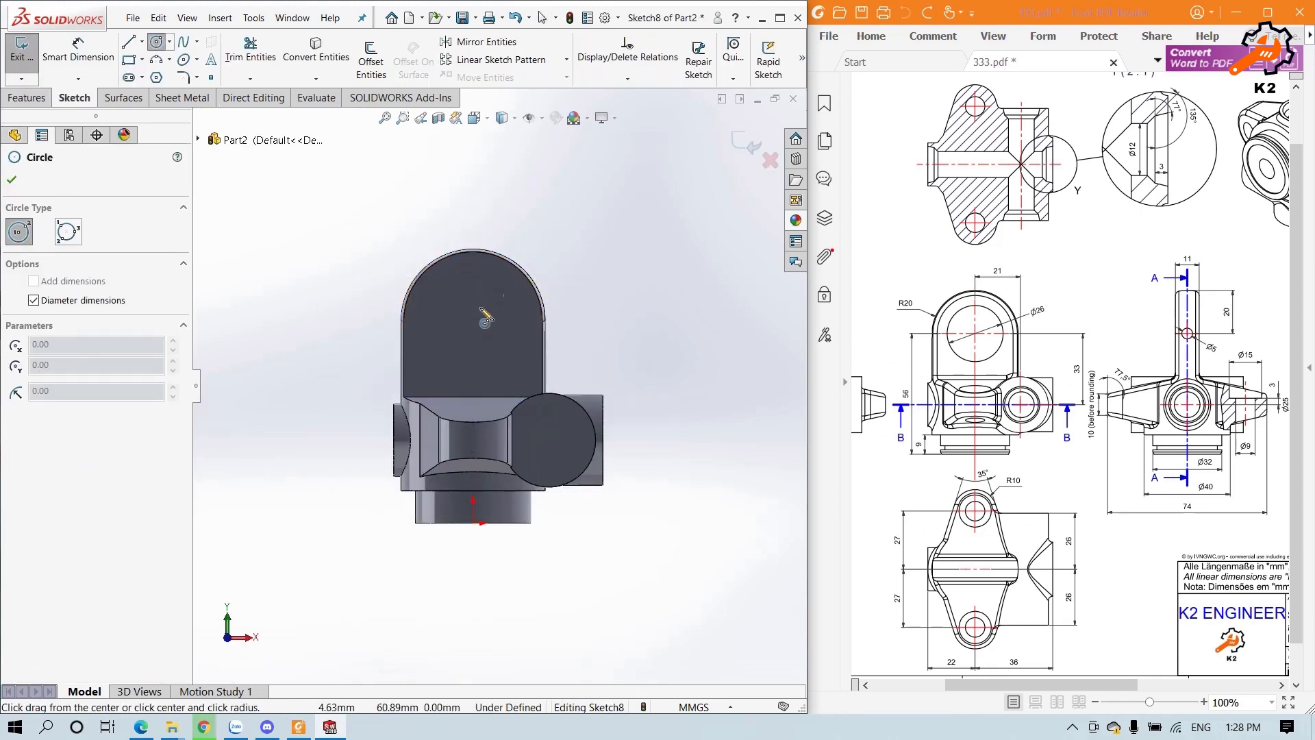
left_click(473, 320)
left_click(499, 350)
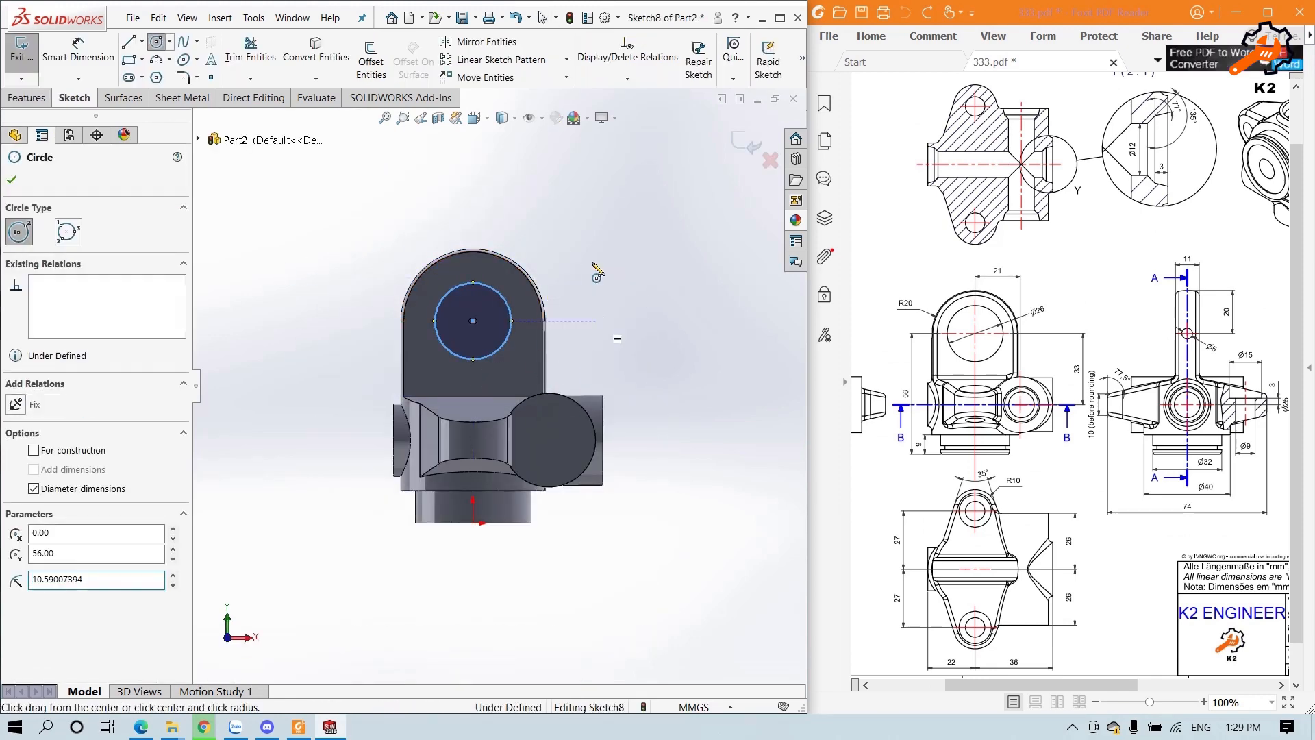
Set the diameter of the circle on the upright's face to 26 mm.
right_click_drag(599, 367, 576, 302)
left_click(520, 300)
left_click(574, 283)
type("26")
key("Return")
key("Escape")
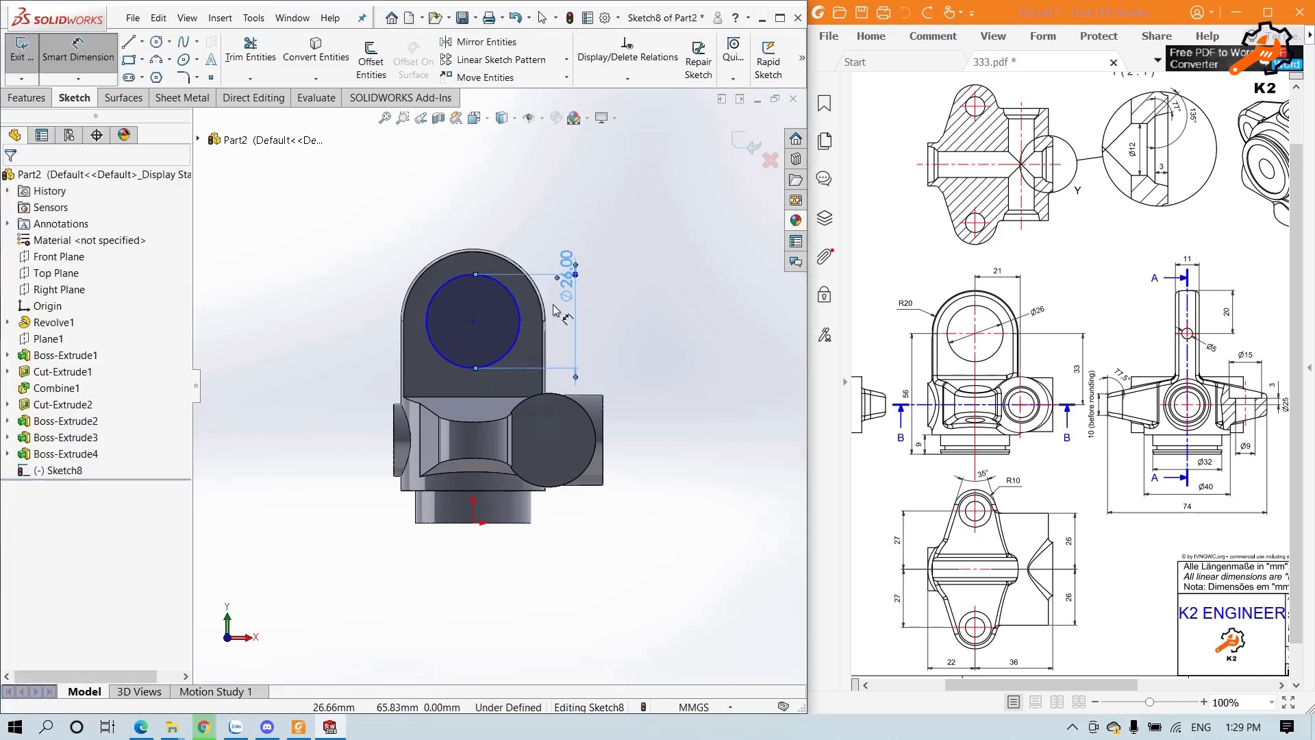
Make the 26 mm circle concentric with the upright's rounded top edge.
left_click(521, 321)
left_click(537, 287, "ctrl")
left_click(629, 233)
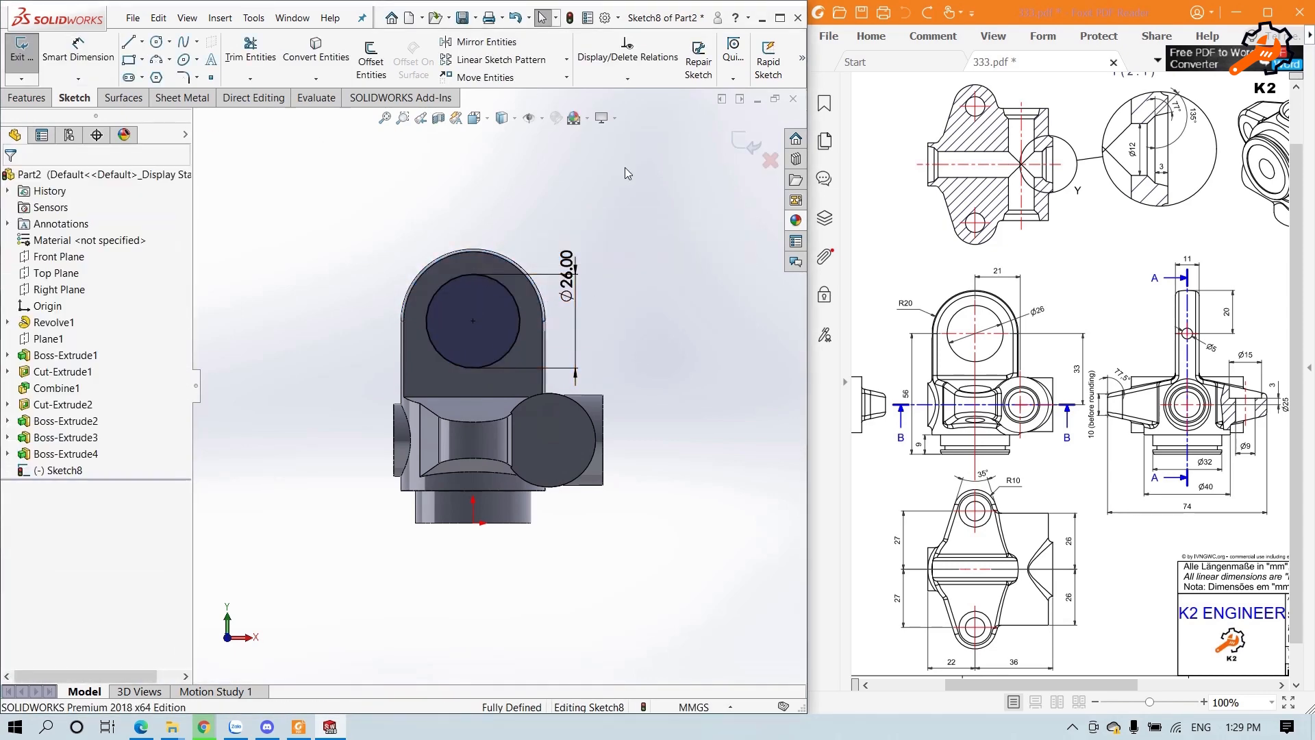
Cut the 26 mm circle Through All to open the hole in the upright.
right_click_drag(627, 167, 548, 186)
left_click(100, 272)
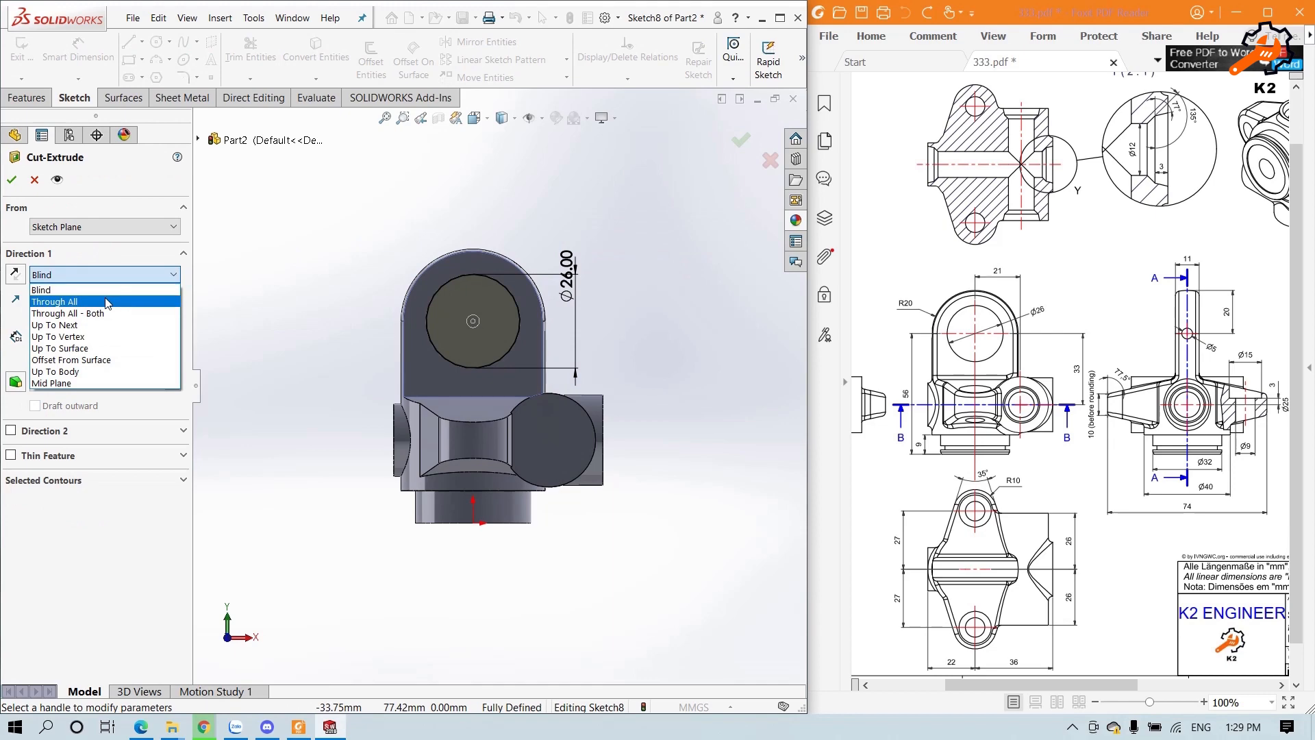
left_click(105, 302)
left_click(12, 180)
key("ctrl+7")
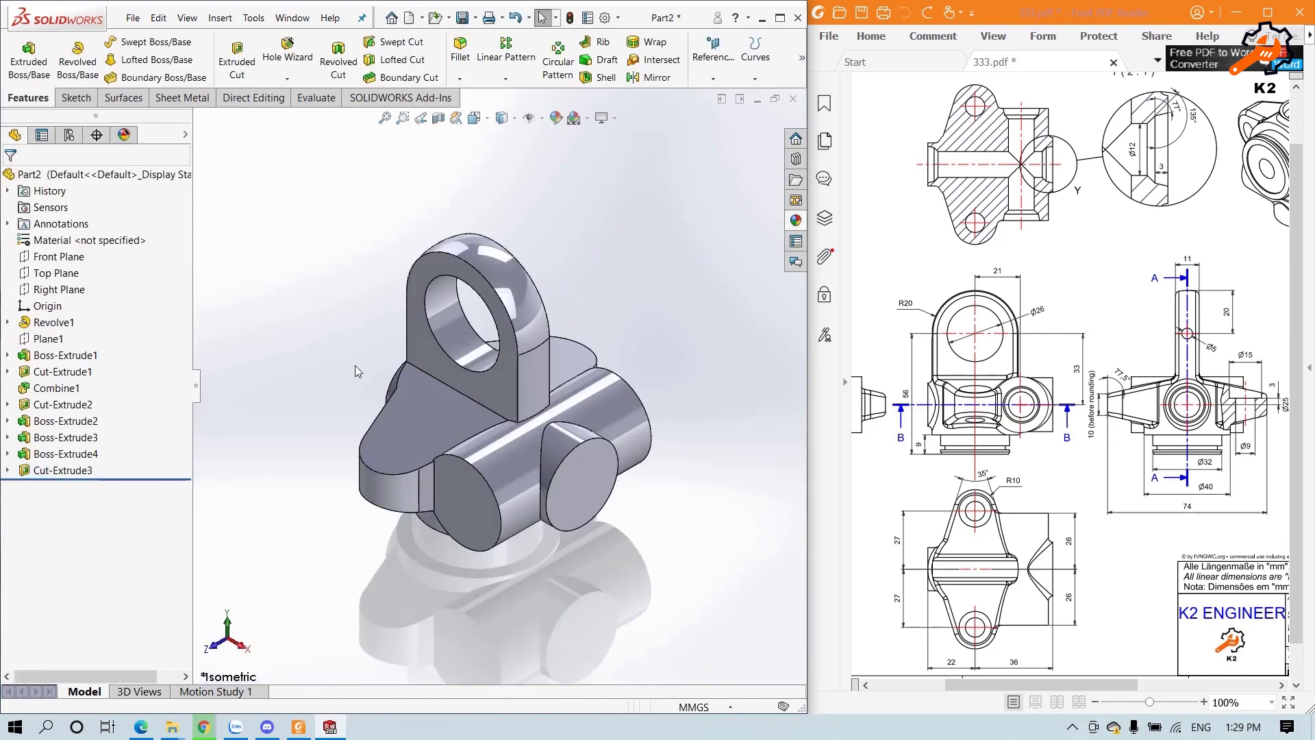
Sketch a 58 mm horizontal construction centreline on the Front Plane, running between the outer faces of the two opposite side bosses.
left_click_drag(1054, 378, 895, 411)
left_click_drag(1116, 242, 1211, 231)
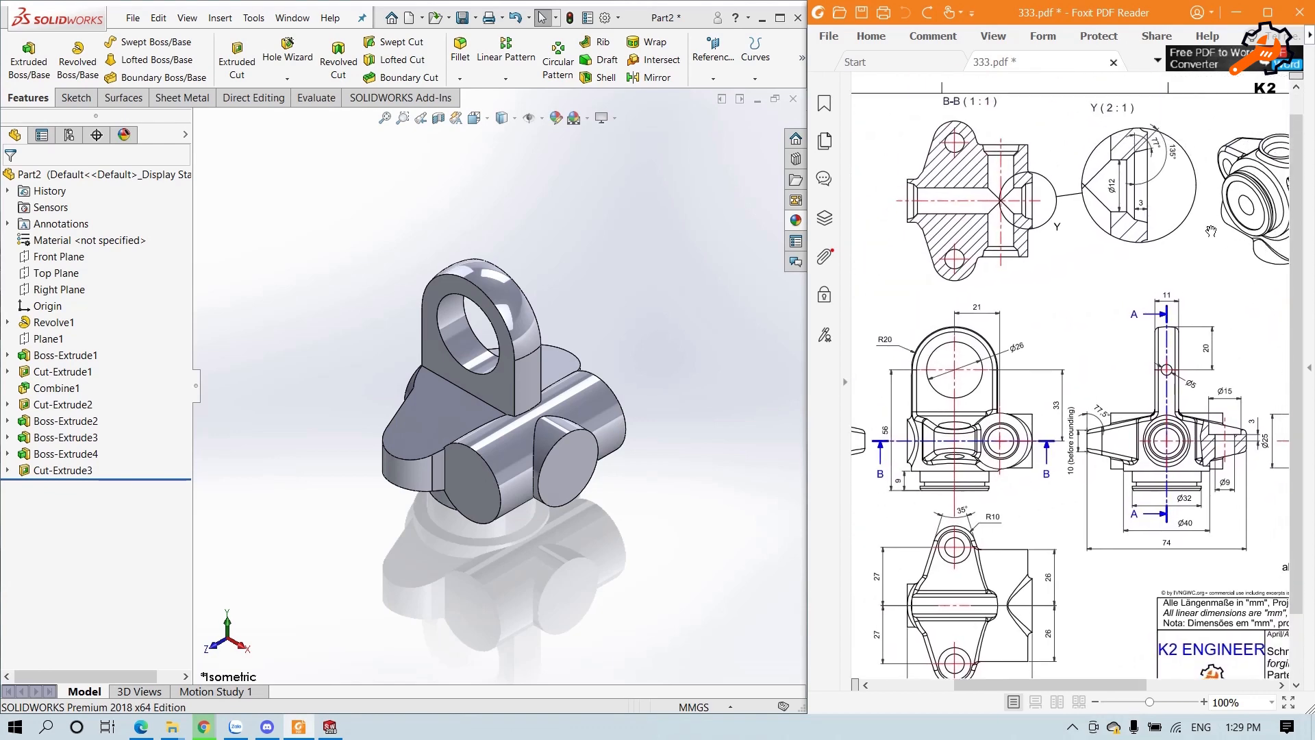
scroll(1095, 197, "up", 1, "ctrl")
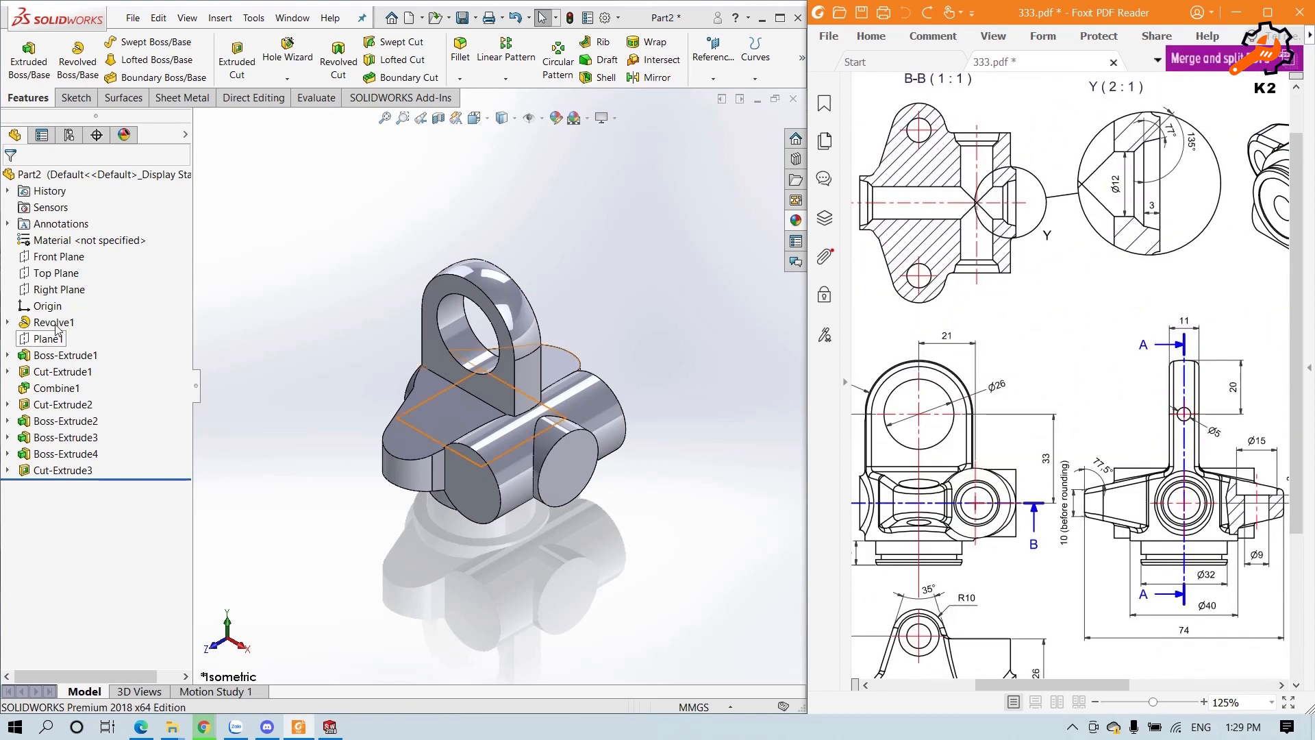
left_click(66, 258)
left_click(97, 244)
scroll(362, 290, "up", 4)
left_click(330, 363)
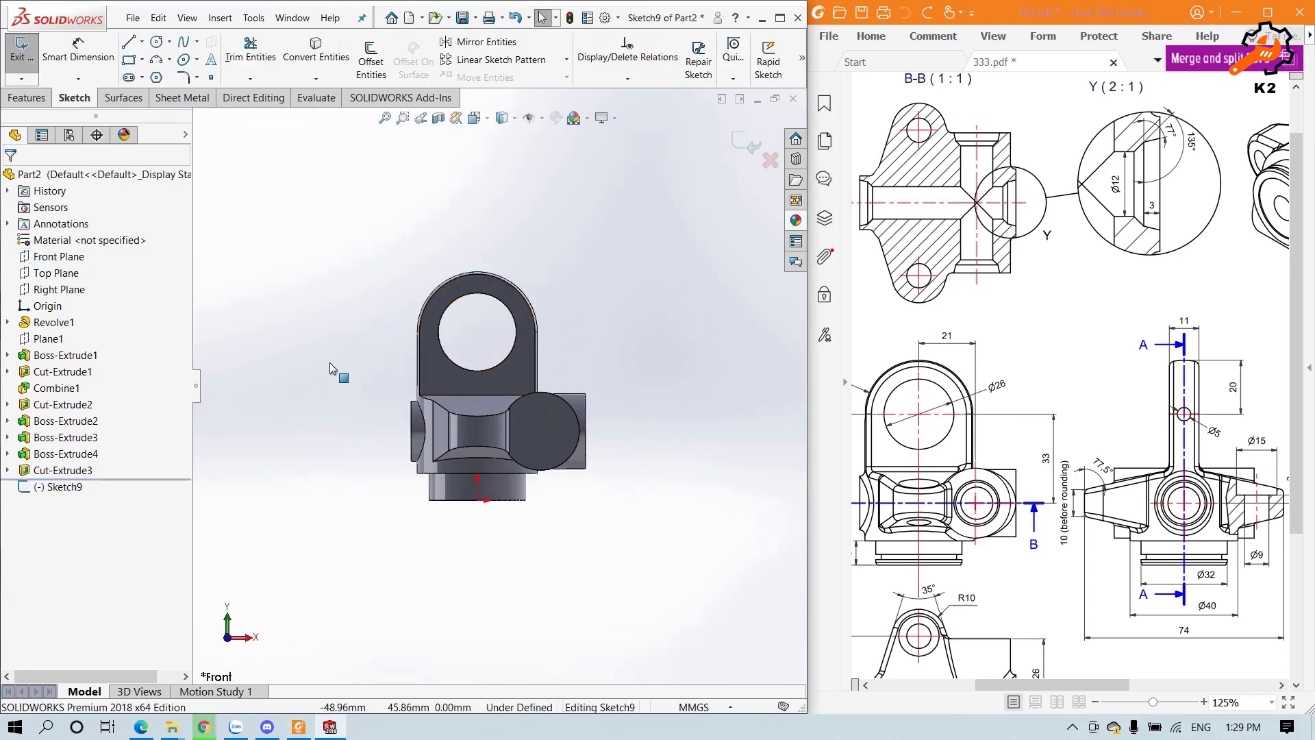
scroll(548, 465, "down", 2)
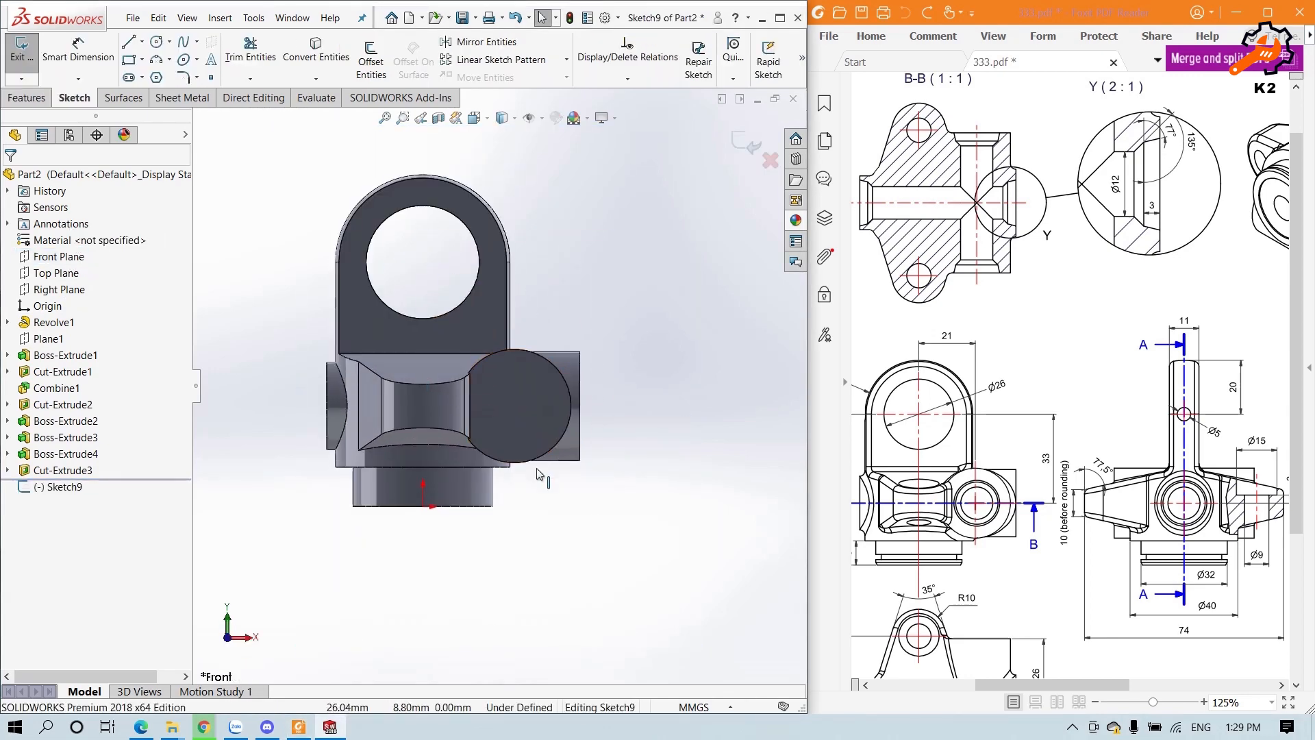
key("l")
left_click(580, 406)
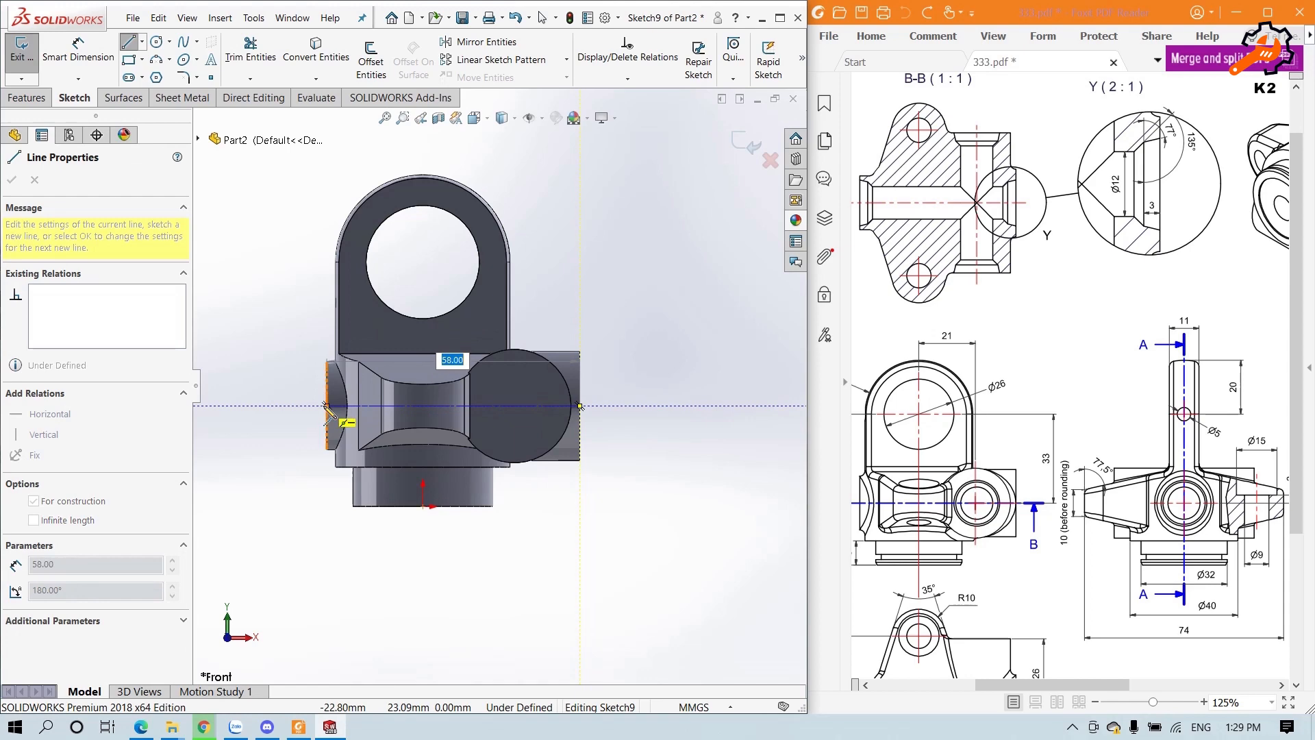
left_click(327, 406)
key("Escape")
Sketch the bore's half-profile from the 36 mm boss's centreline end: a vertical line, two slanted segments and a horizontal line about 15 mm long.
key("l")
left_click(580, 405)
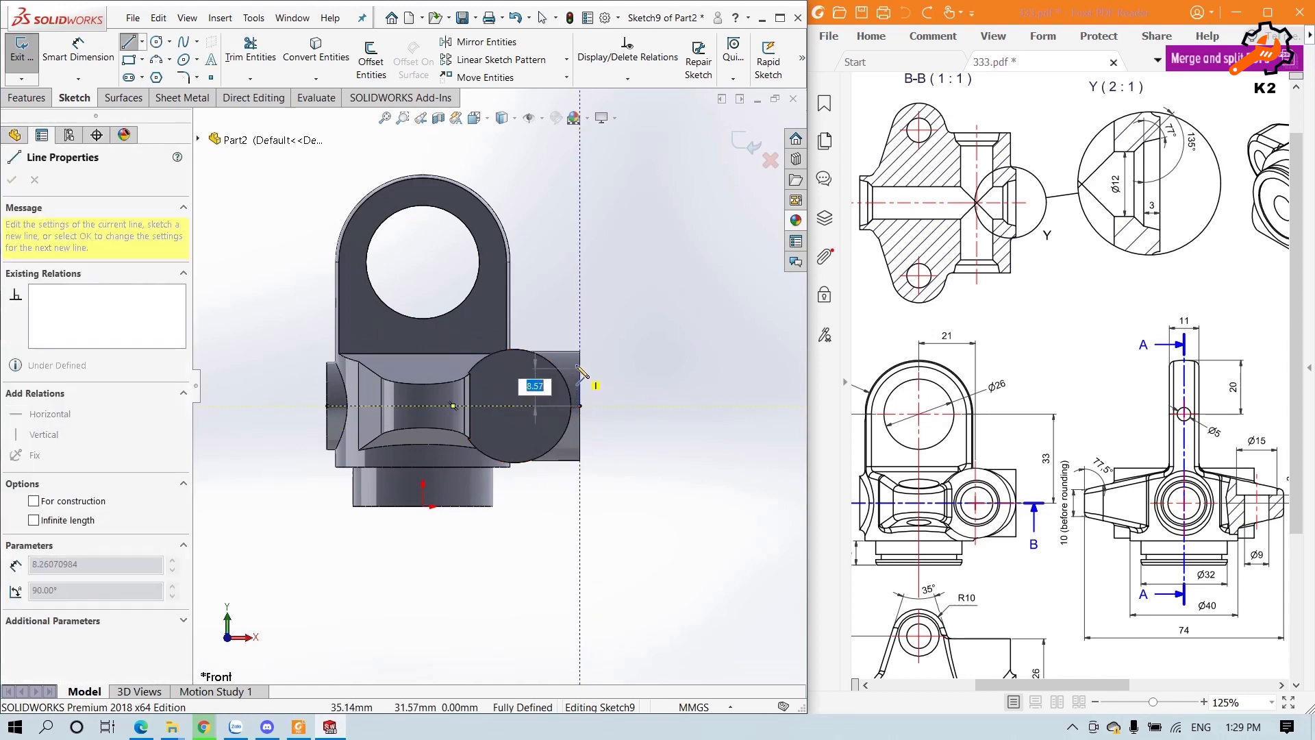
scroll(581, 370, "down", 4)
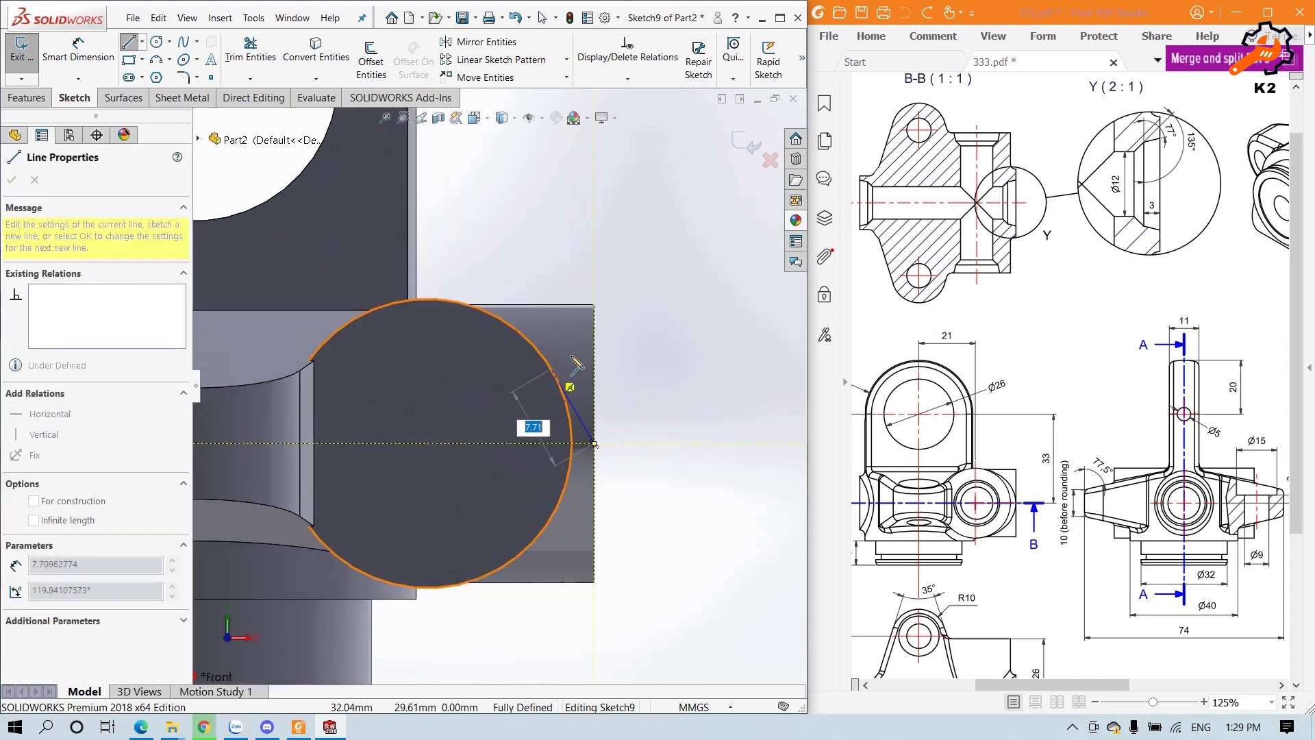
left_click(594, 327)
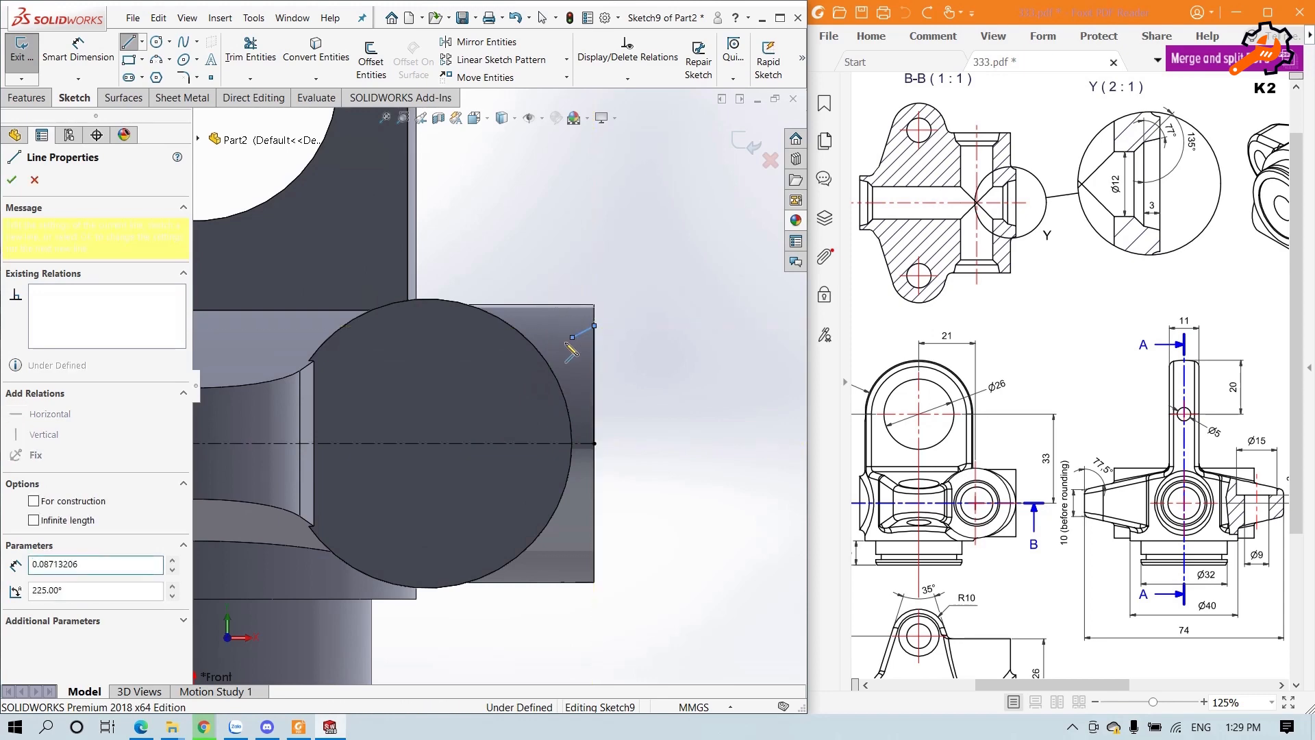
left_click(556, 355)
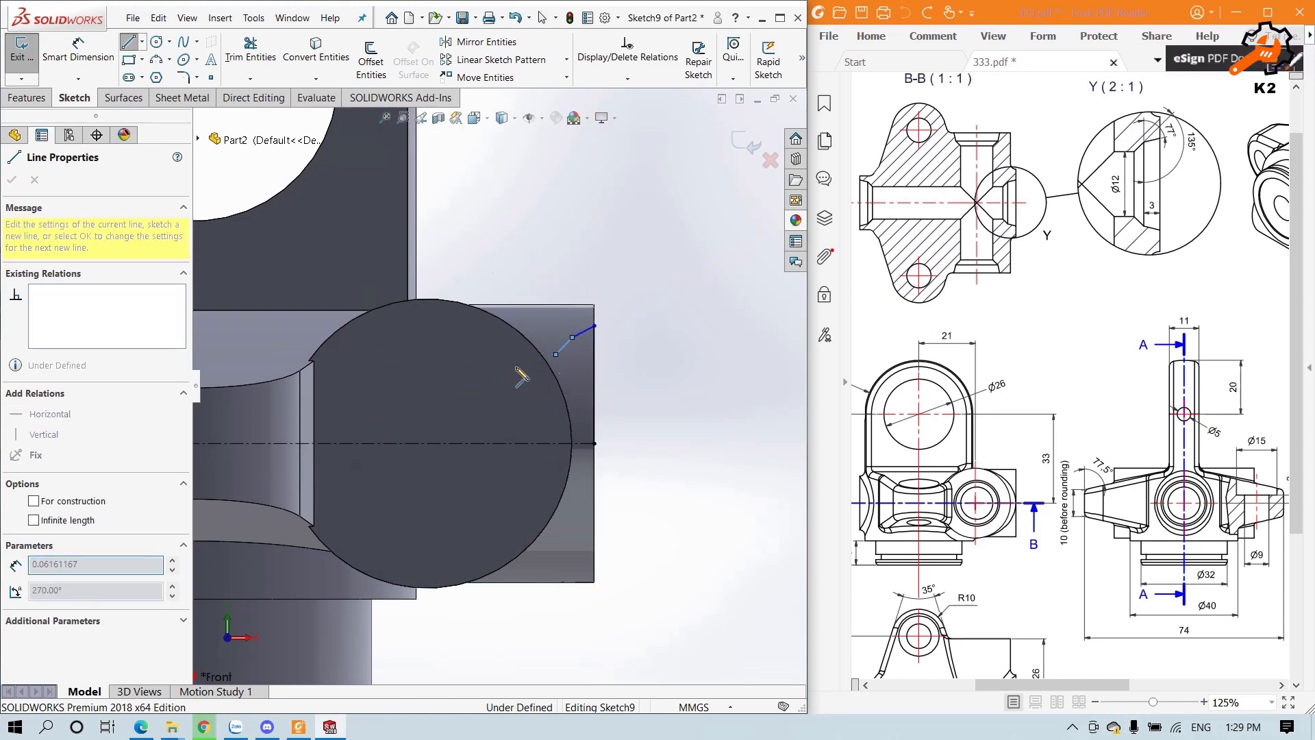
left_click(376, 354)
key("Escape")
Dimension the horizontal bore line about the centreline with a diameter of 12 mm.
right_click_drag(677, 458, 674, 318)
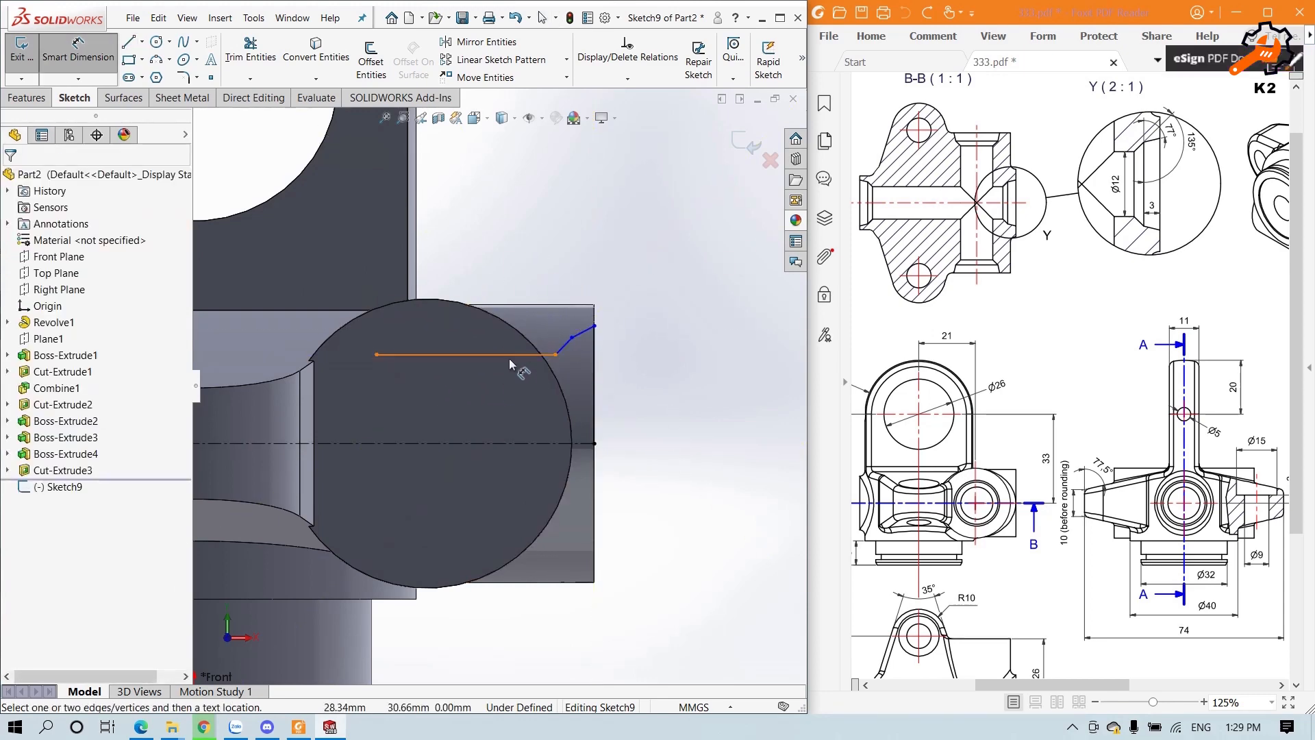
left_click(548, 355)
left_click(536, 443)
left_click(509, 481)
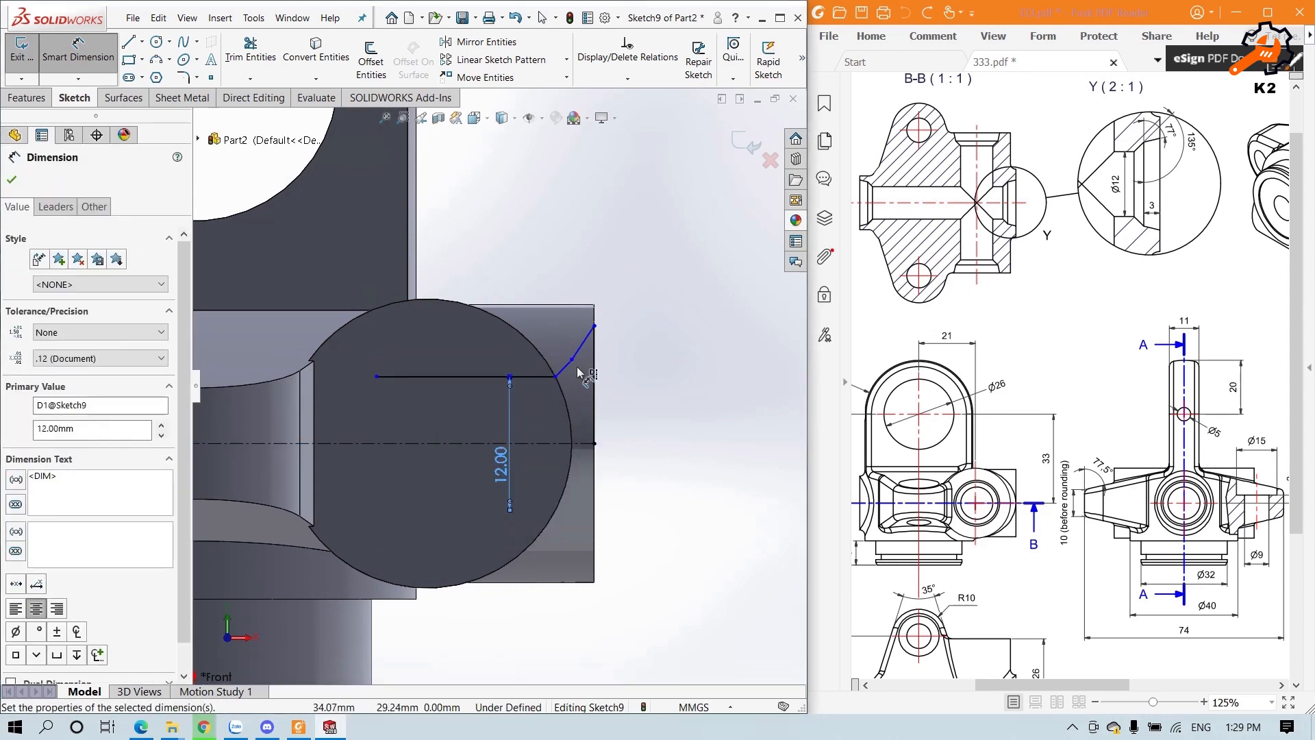
Set the outer slanted segment's horizontal depth to 3 mm and move its inner endpoint farther from the centreline.
left_click(585, 347)
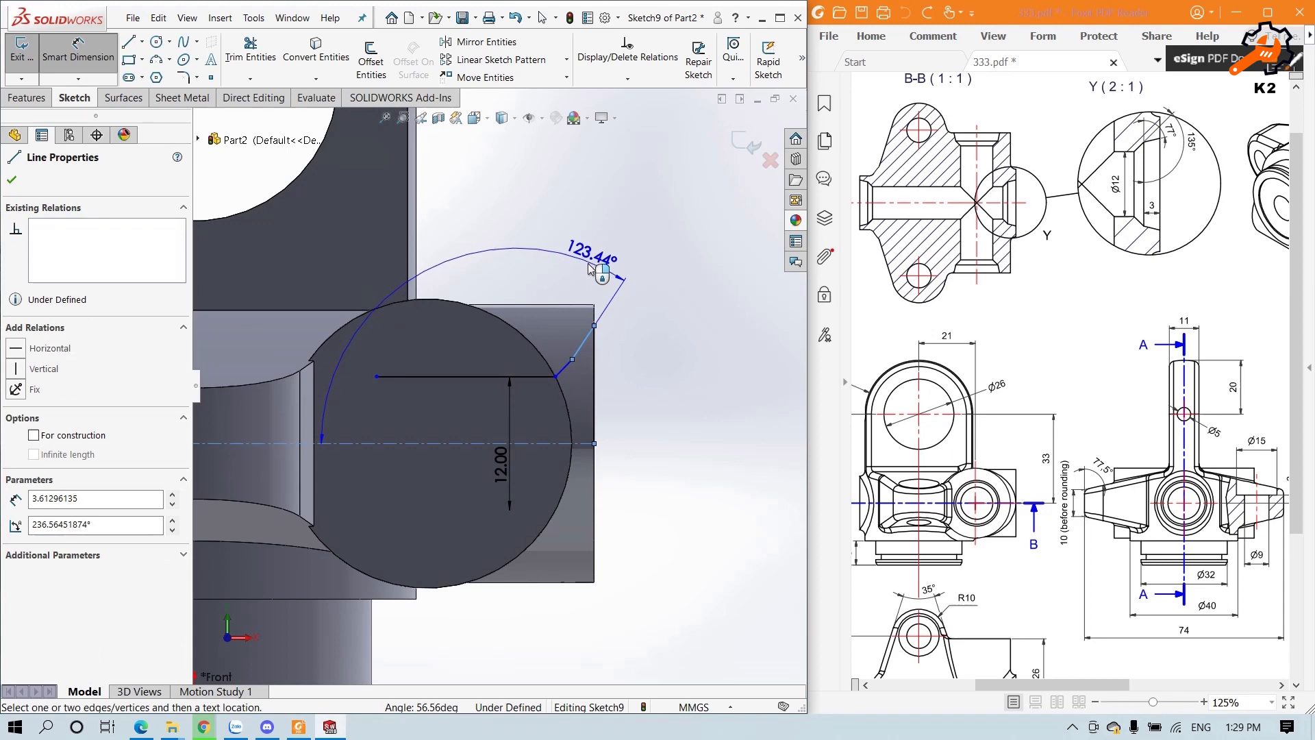
left_click(586, 284)
type("3313mm")
key("Return")
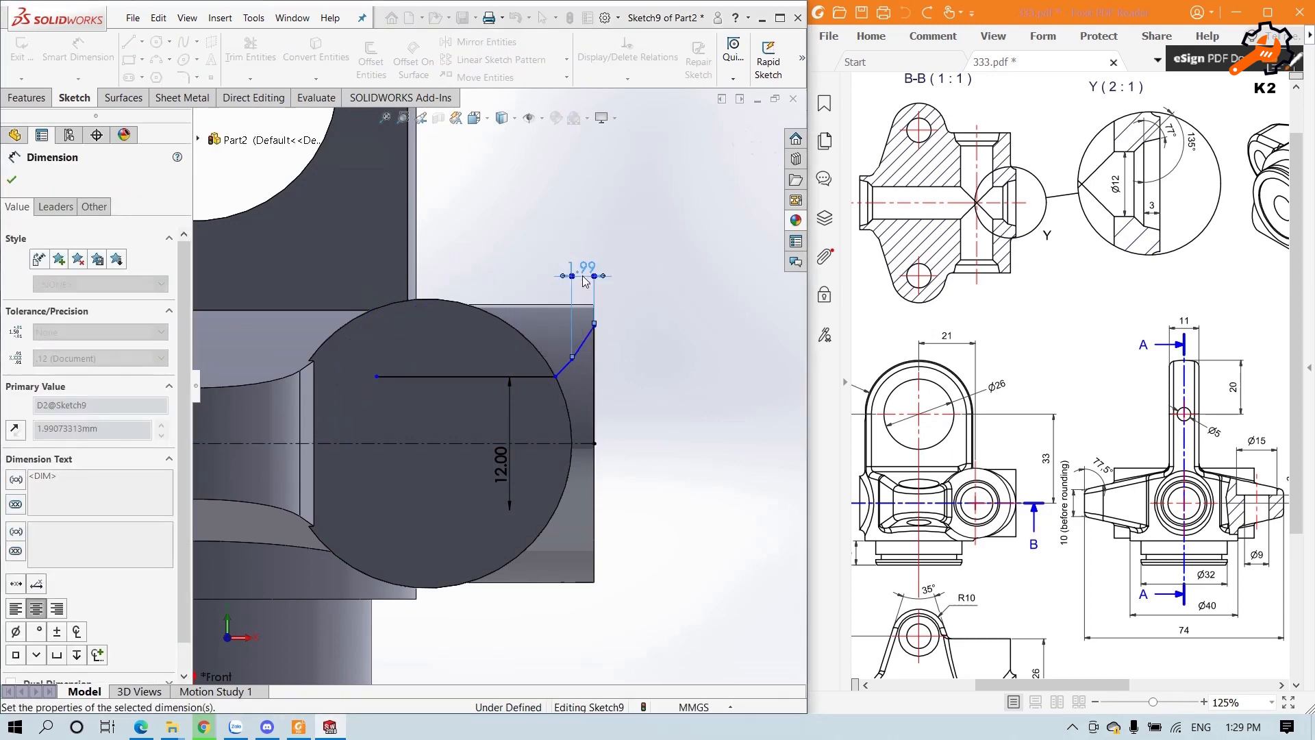
left_click(558, 368)
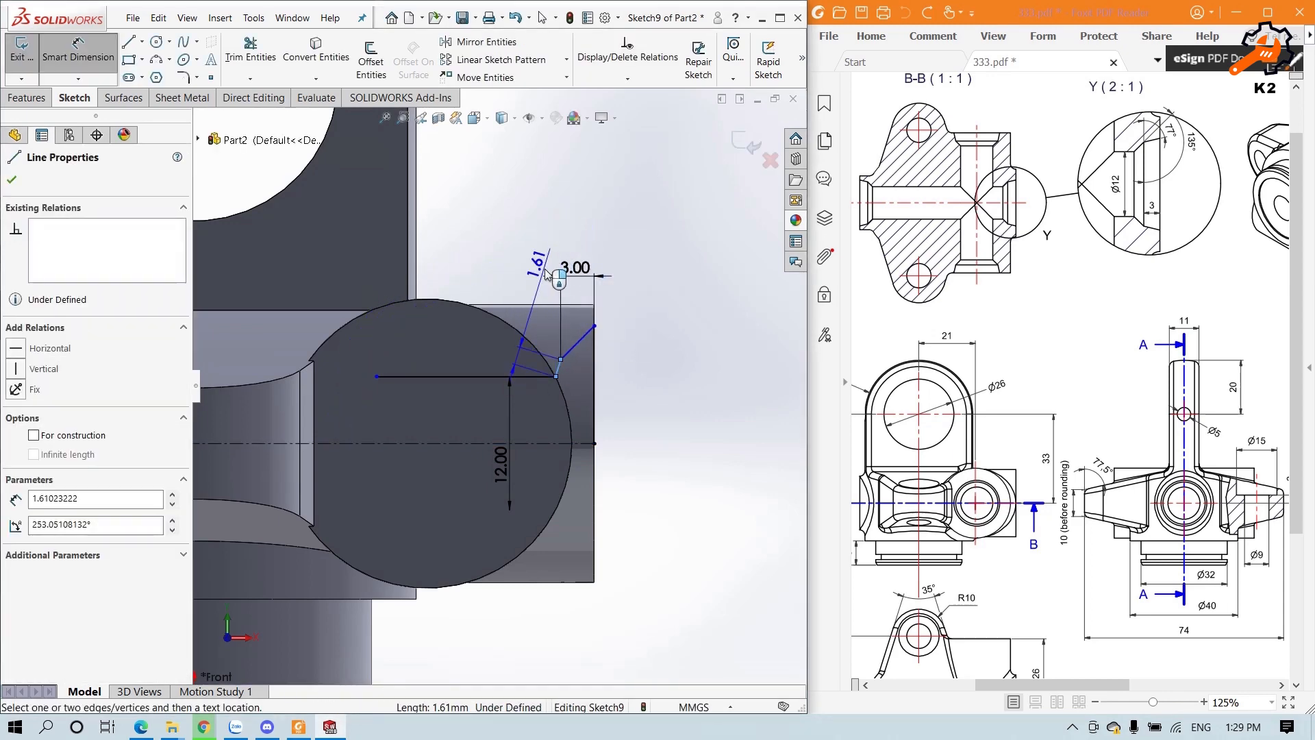
key("Escape")
left_click_drag(560, 359, 575, 345)
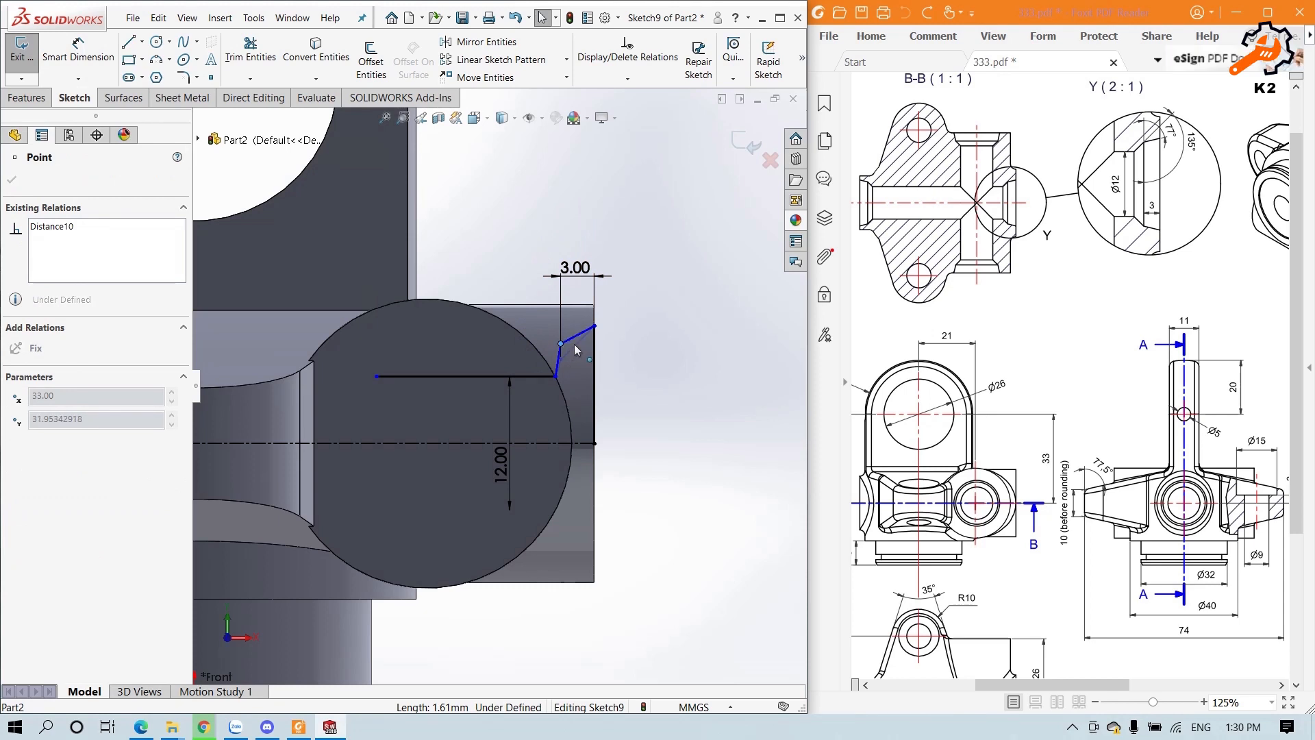
left_click(653, 413)
Set the angle between the outer slanted segment and the vertical at its inner endpoint to 77°.
key("d")
left_click(579, 334)
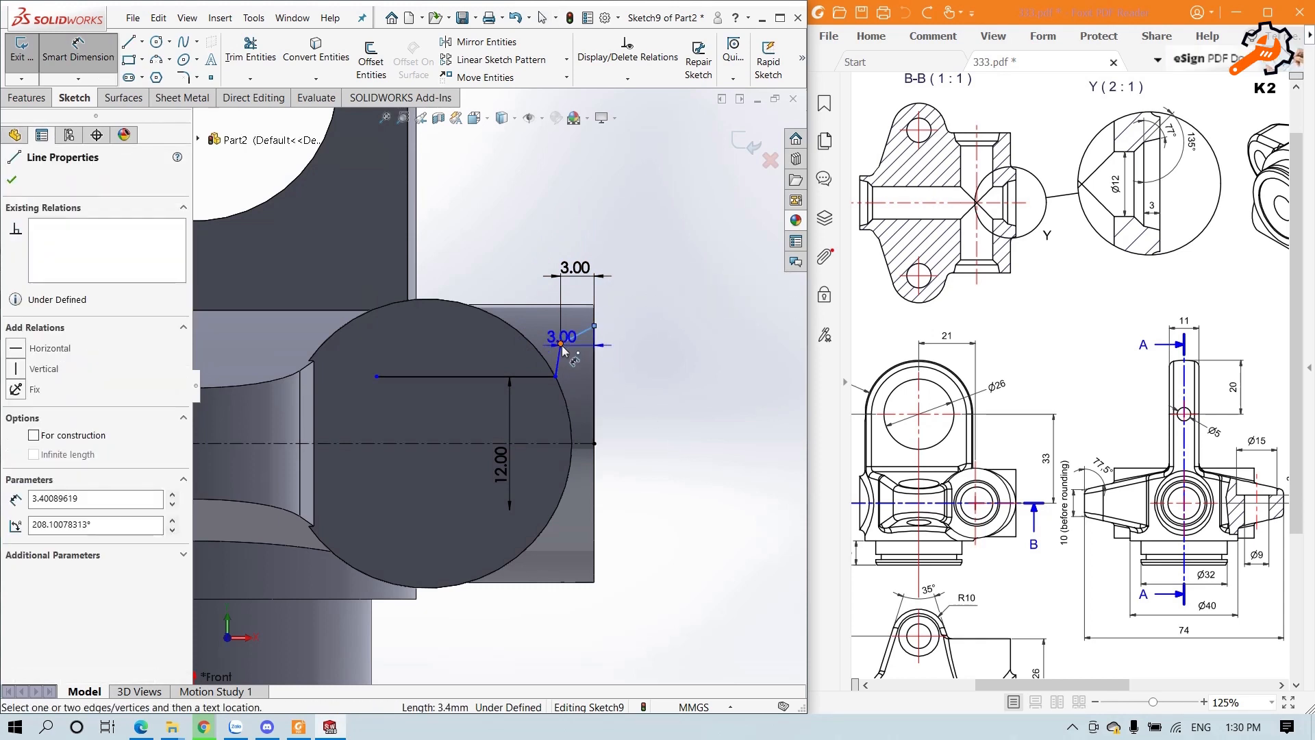
left_click(561, 342)
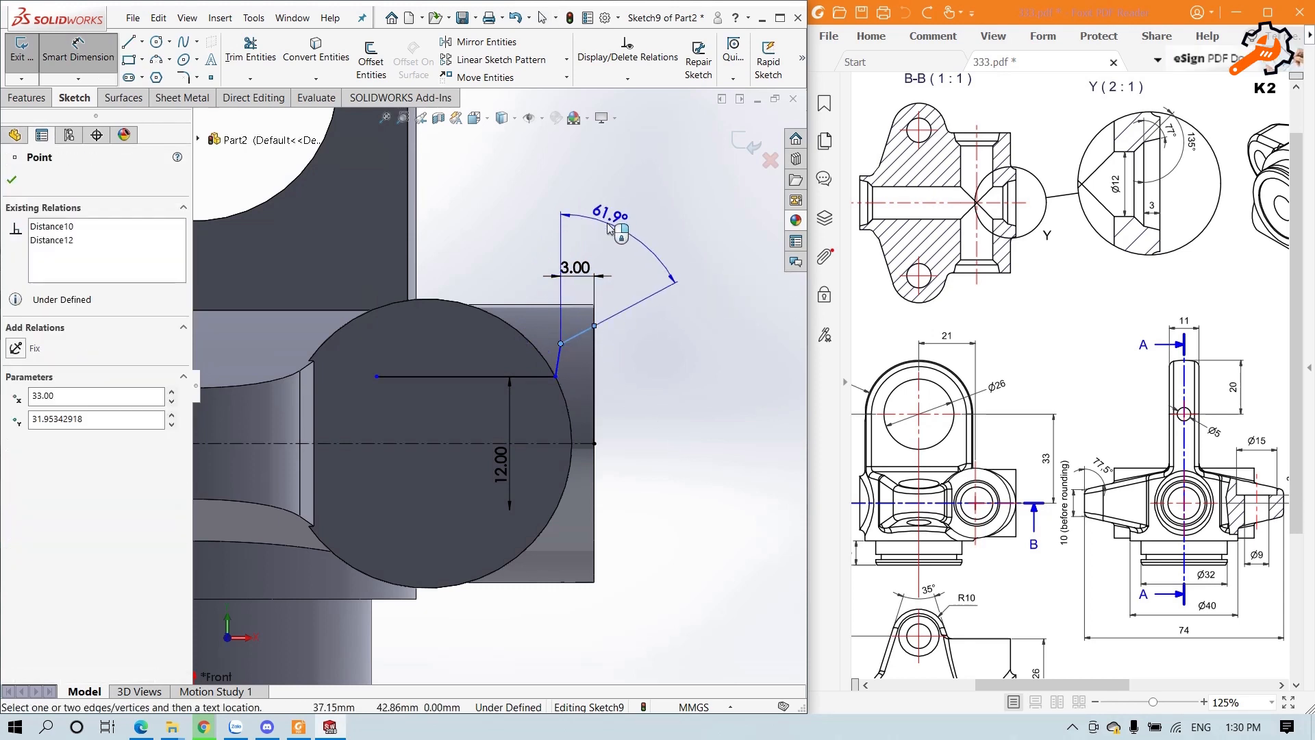
left_click(611, 227)
type("77")
key("Return")
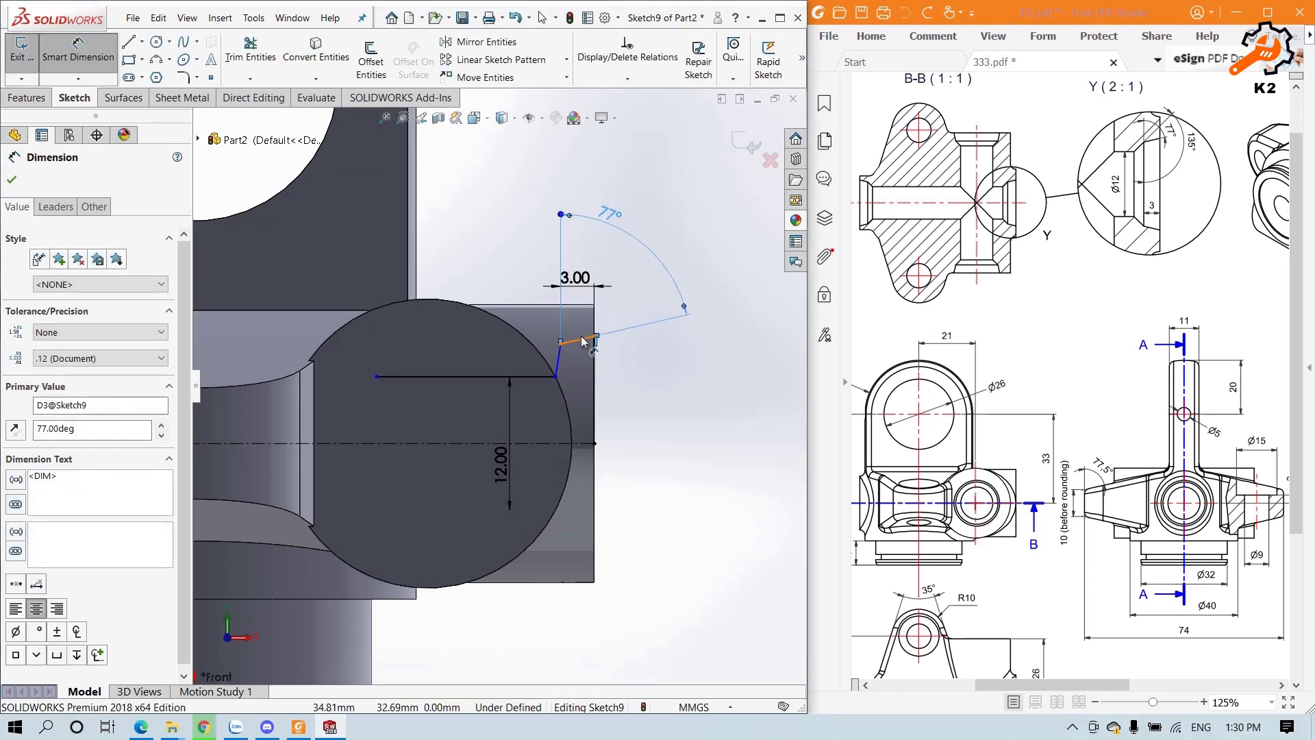
left_click(583, 340)
key("Escape")
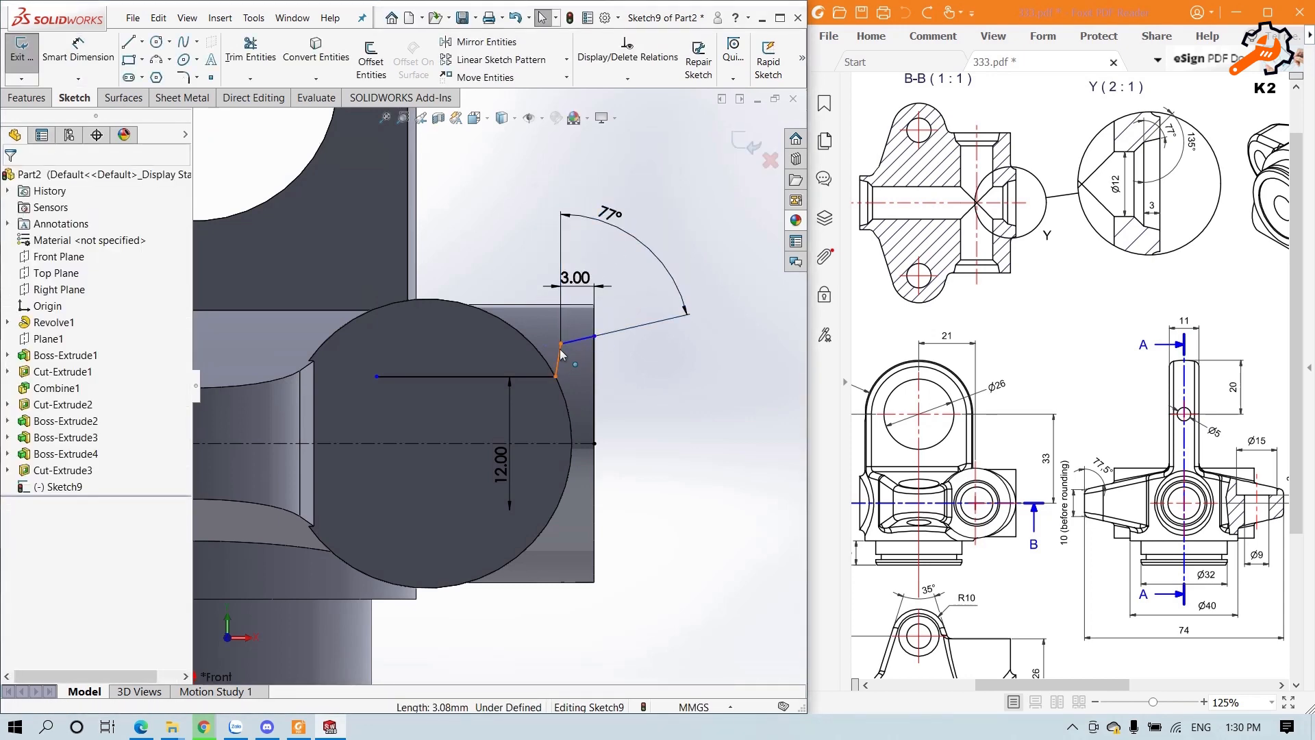
Set the horizontal depth of the inner slanted segment to 2 mm.
left_click(556, 376)
left_click(656, 394)
key("d")
left_click(549, 359)
left_click(561, 236)
key("Escape")
left_click(708, 396)
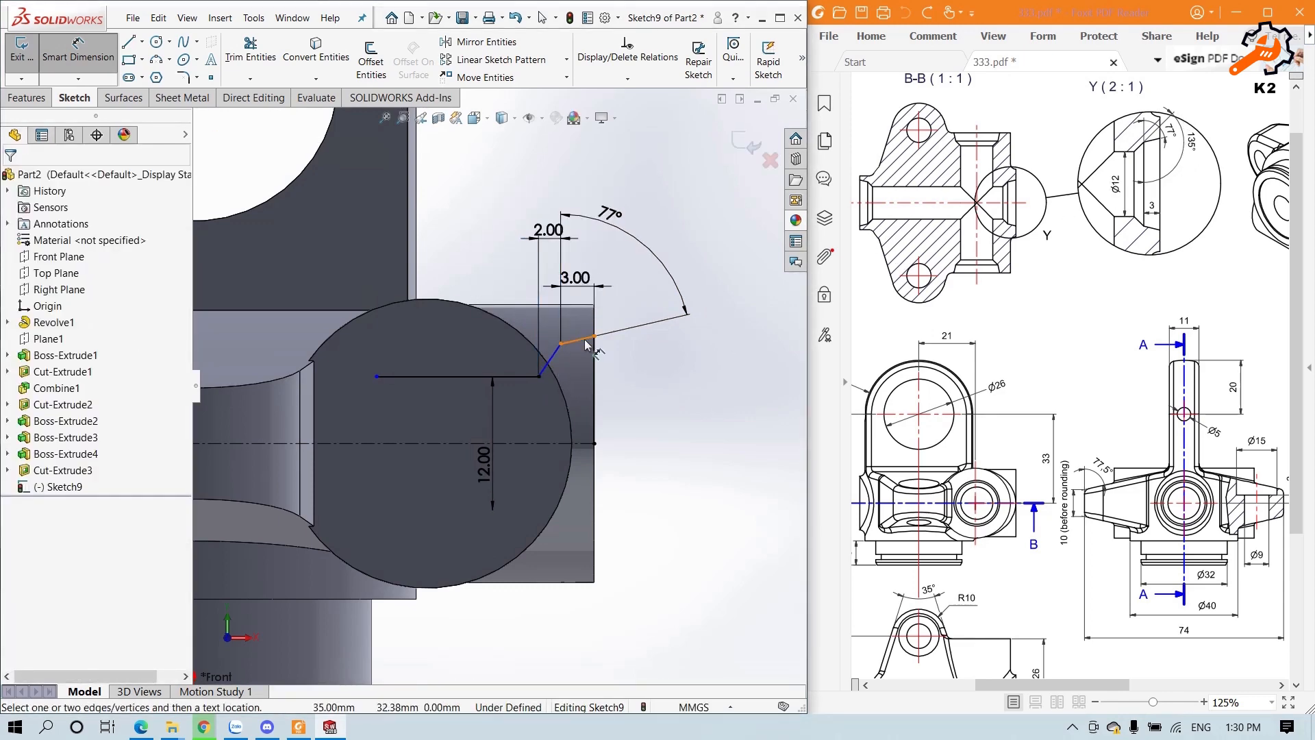
Set the angle between the inner slanted segment and the vertical to 135°.
left_click(557, 362)
left_click(540, 409)
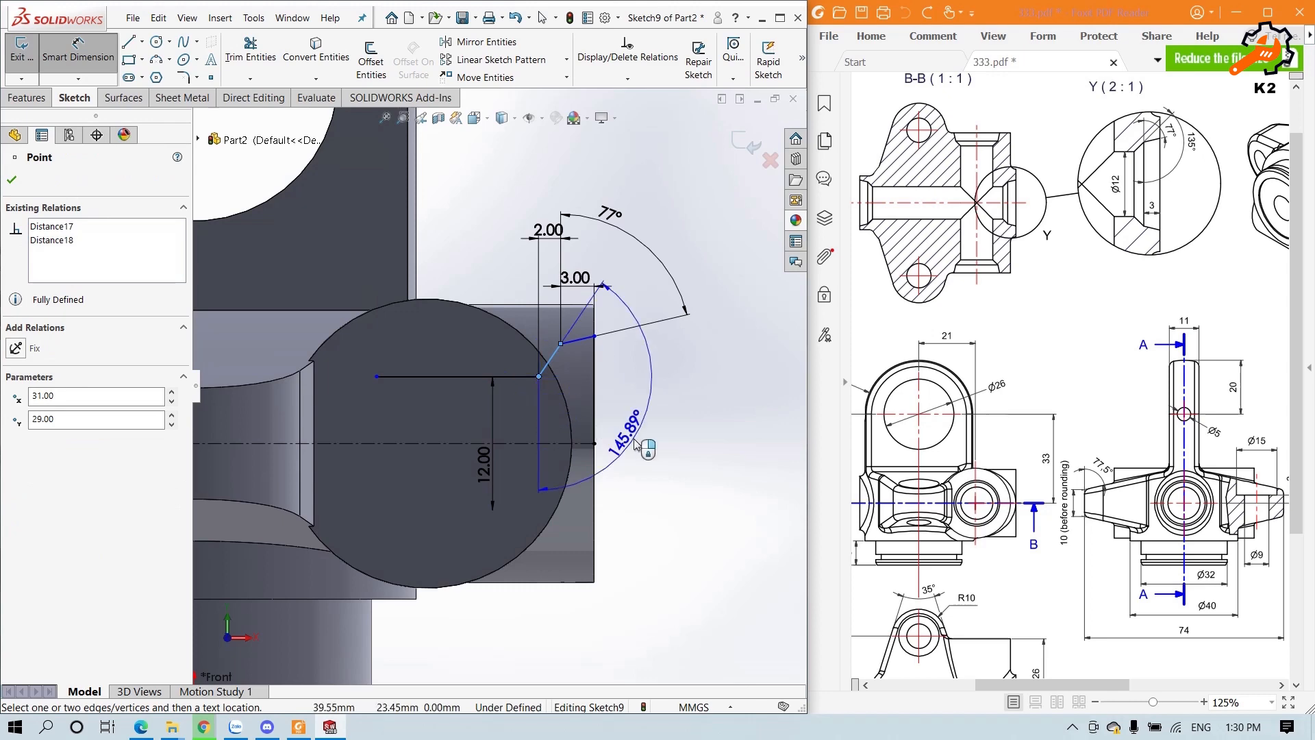
left_click(637, 443)
type("135")
key("Return")
Extend the free end of the horizontal bore line across the body, close to the opposite side boss.
scroll(395, 417, "up", 5)
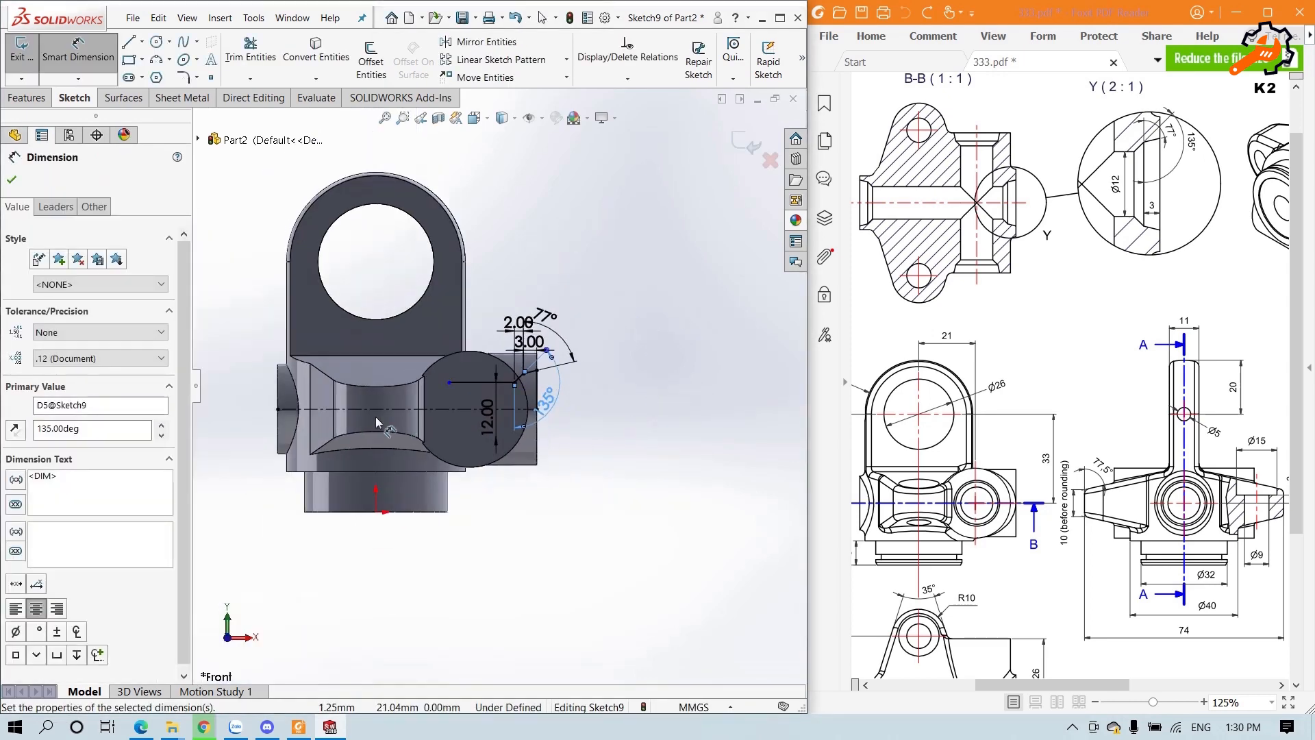
scroll(352, 389, "down", 3)
key("Escape")
left_click_drag(556, 370, 429, 369)
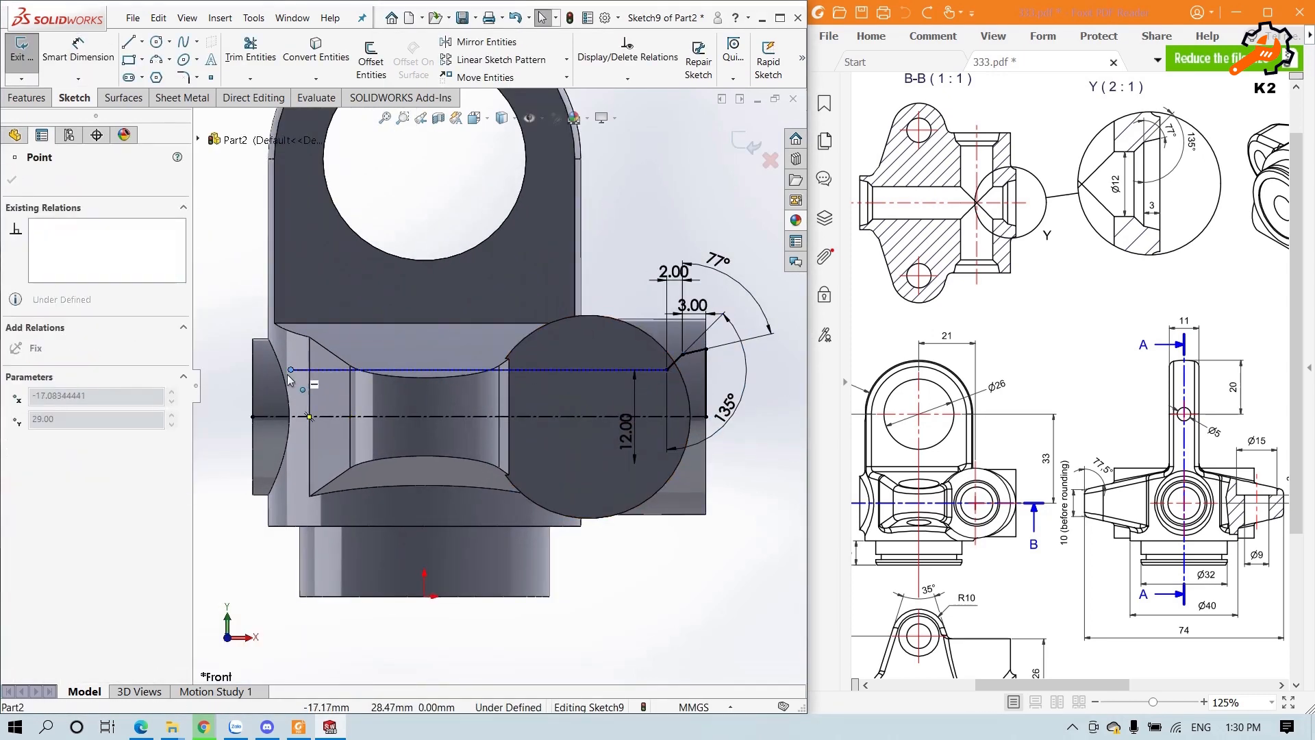
left_click_drag(288, 377, 291, 376)
left_click(236, 346)
scroll(235, 345, "up", 2)
scroll(230, 356, "down", 1)
Sketch the slanted segments from the bore line's free end out to the opposite boss's end face.
key("l")
scroll(419, 389, "down", 1)
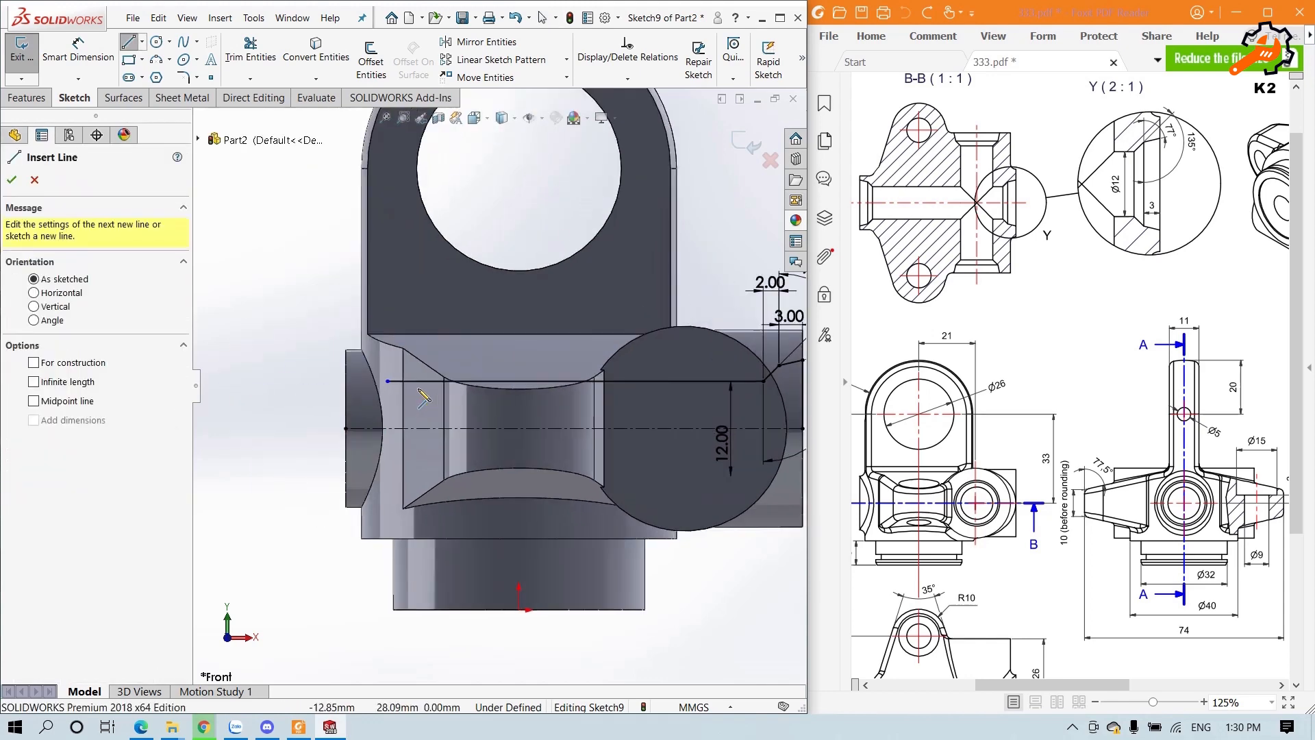
left_click(388, 381)
left_click(346, 360)
key("Escape")
Set the horizontal depth of the opposite boss's outer slanted segment to 3 mm.
scroll(481, 427, "up", 2)
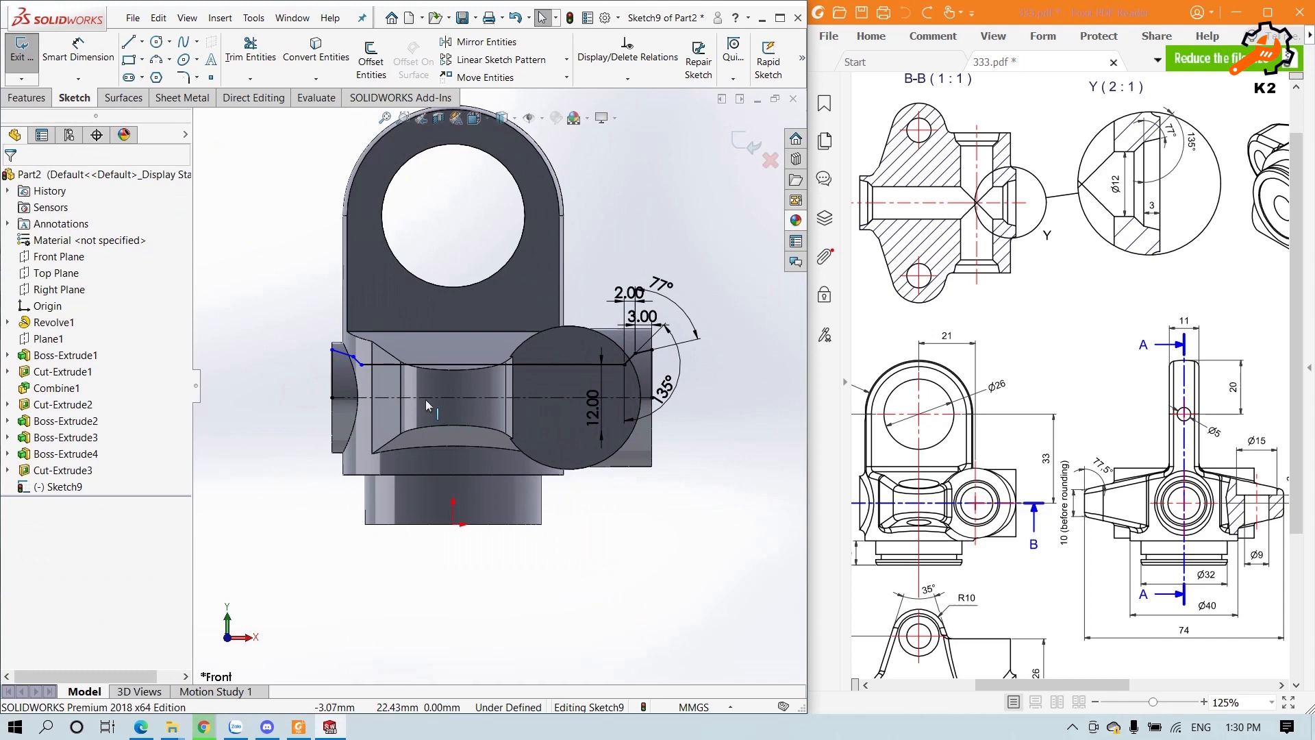
key("d")
left_click(342, 350)
left_click(331, 291)
type("3")
key("Return")
left_click(350, 357)
left_click(367, 313)
key("Return")
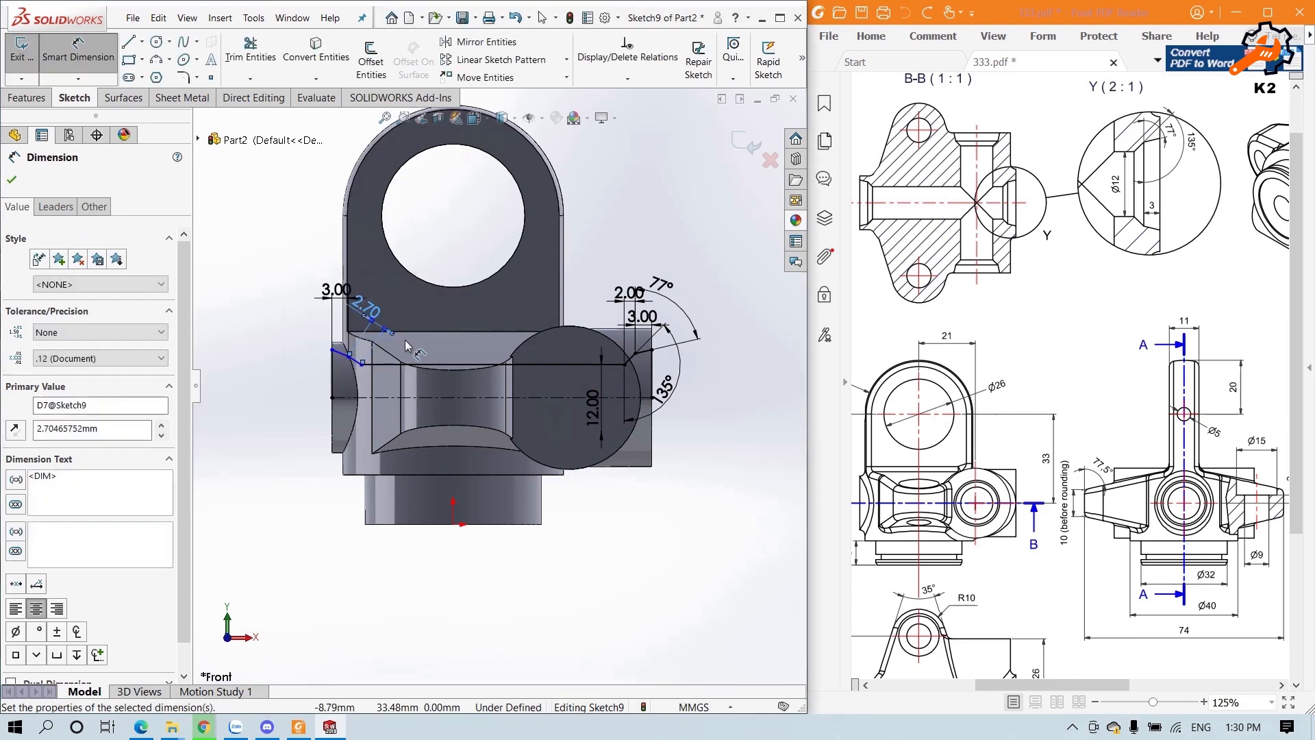
Set the horizontal depth of the opposite boss's inner slanted segment to 2 mm.
left_click(354, 359)
left_click(361, 228)
type("2")
key("Return")
key("Escape")
Align both endpoints of the opposite boss's outer slanted segment horizontally with the matching points of the first boss's profile.
left_click(333, 350)
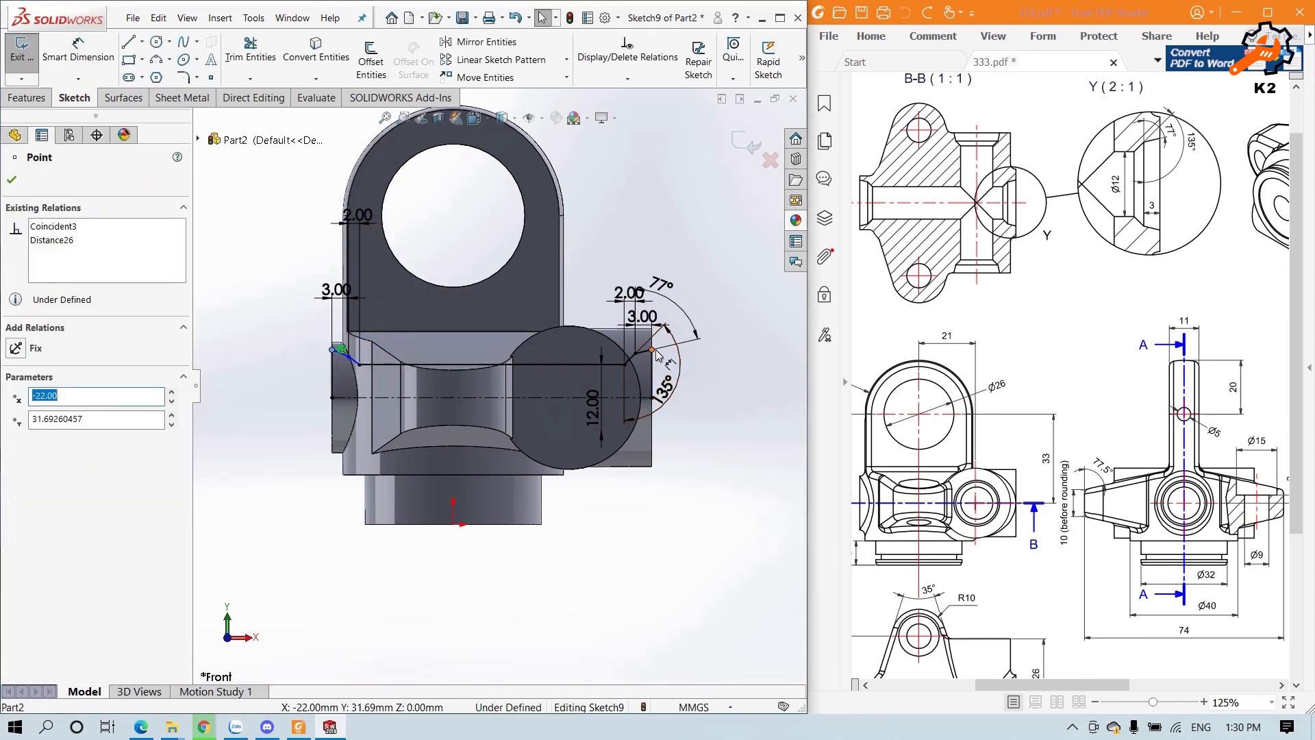
left_click(654, 350, "ctrl")
left_click(694, 308)
left_click(694, 228)
left_click(349, 357)
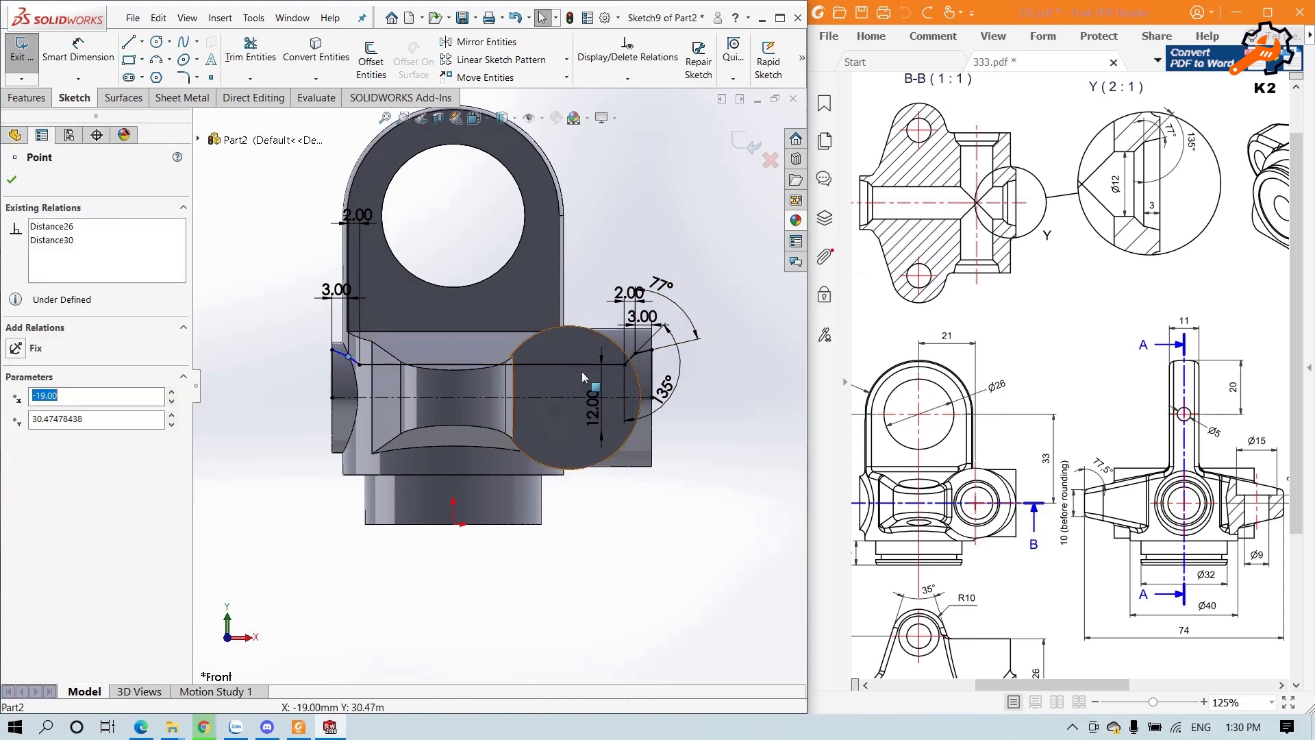
left_click(636, 353, "ctrl")
left_click(675, 309)
left_click(684, 180)
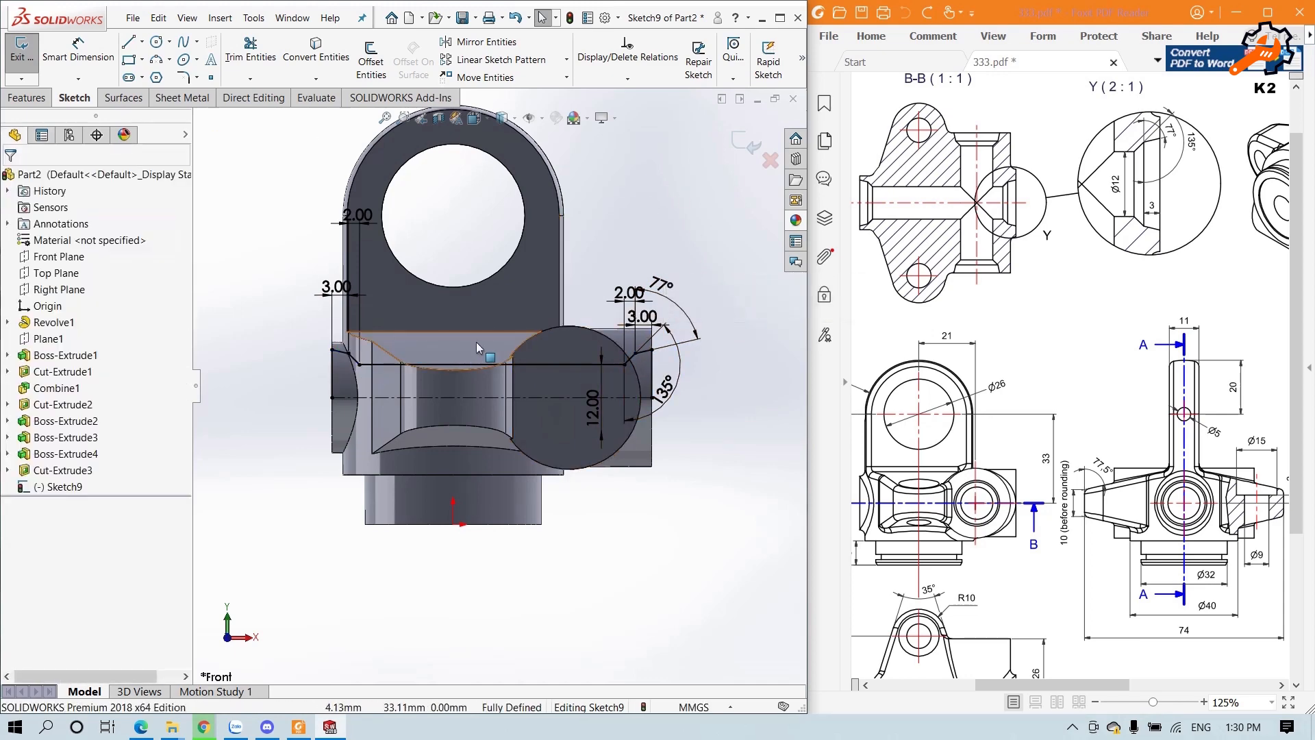
Cut the bore profile as a 360° Revolved Cut about the centreline, letting the sketch be closed automatically.
left_click(26, 98)
left_click(355, 67)
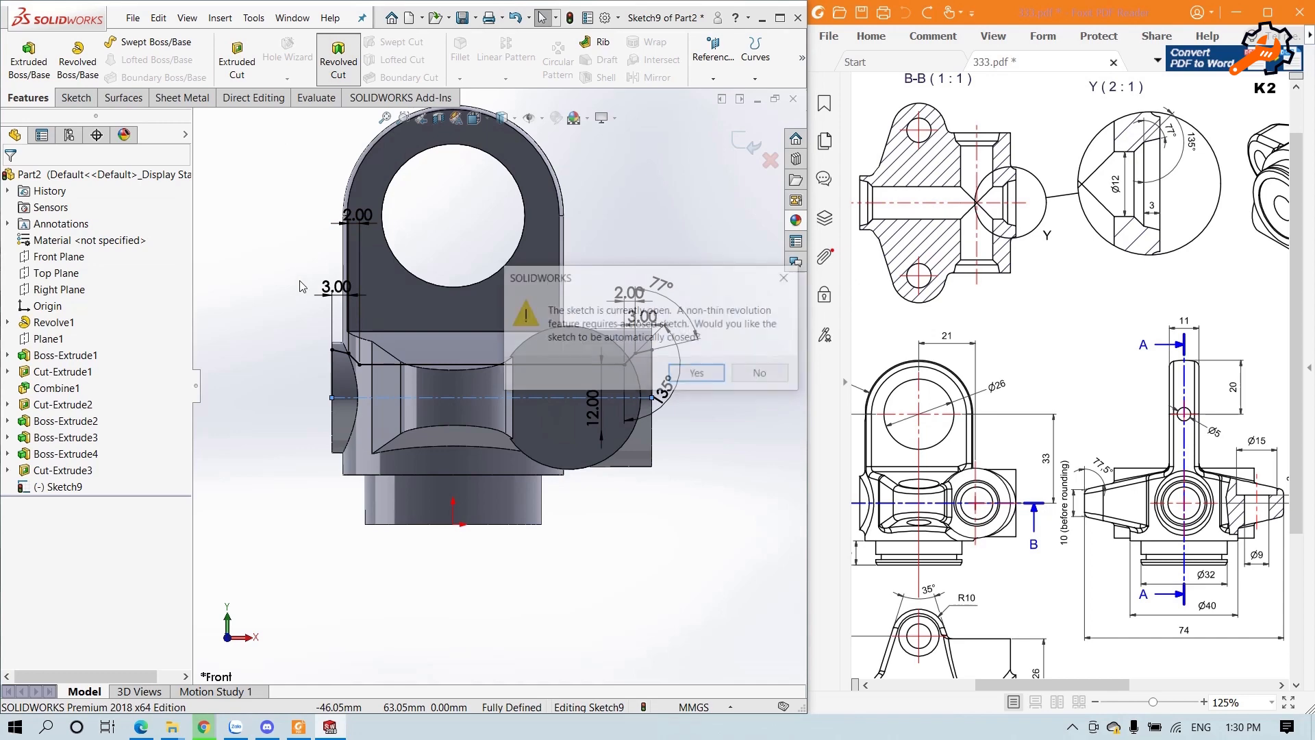
left_click(699, 376)
middle_click_drag(489, 382, 433, 368)
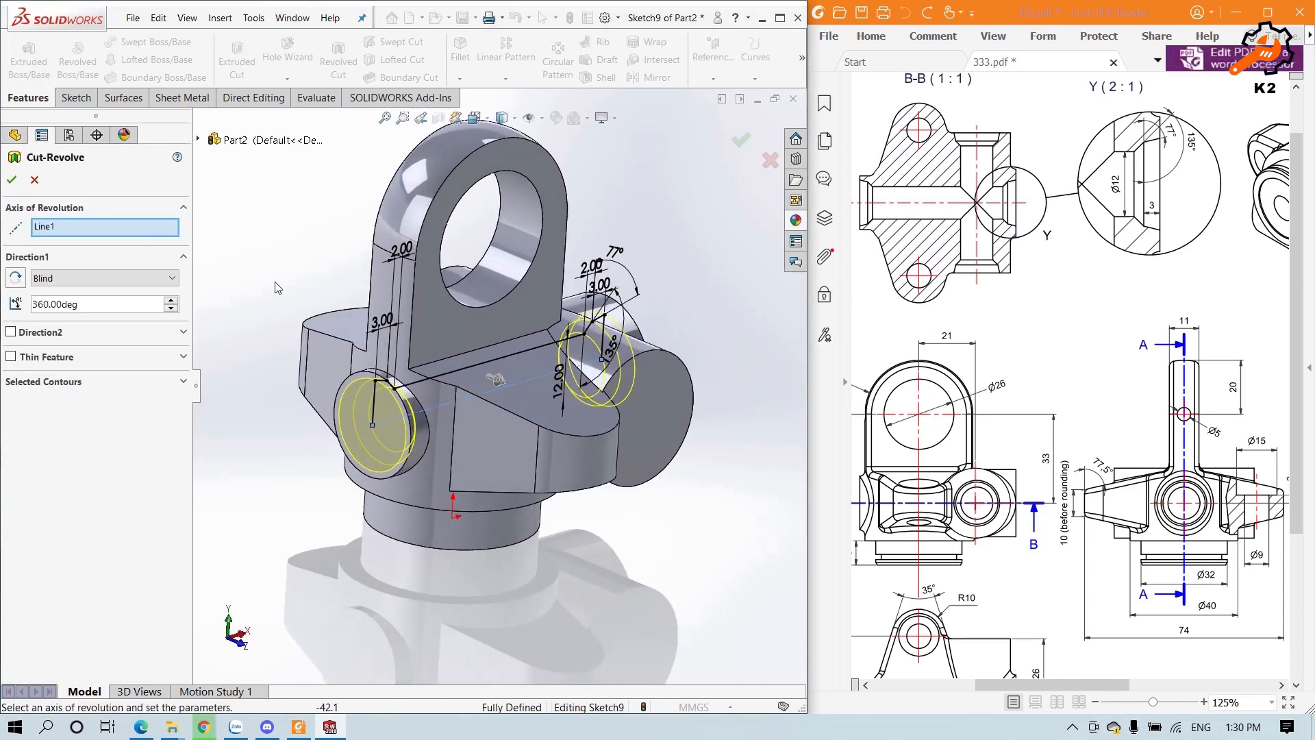
left_click(10, 181)
Create a reference plane offset 21 mm from the Right Plane, through the transverse boss.
right_click_drag(280, 214, 282, 332)
middle_click_drag(359, 417, 269, 399)
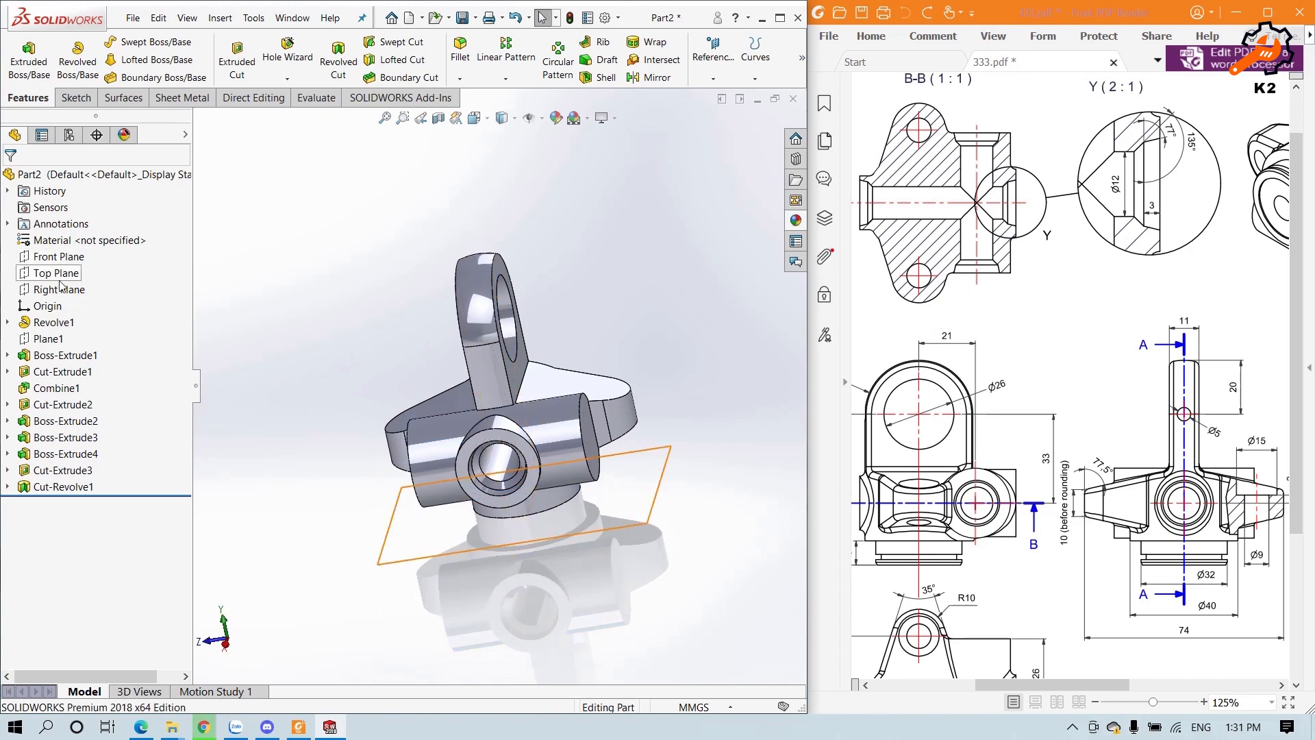
middle_click_drag(332, 415, 434, 393)
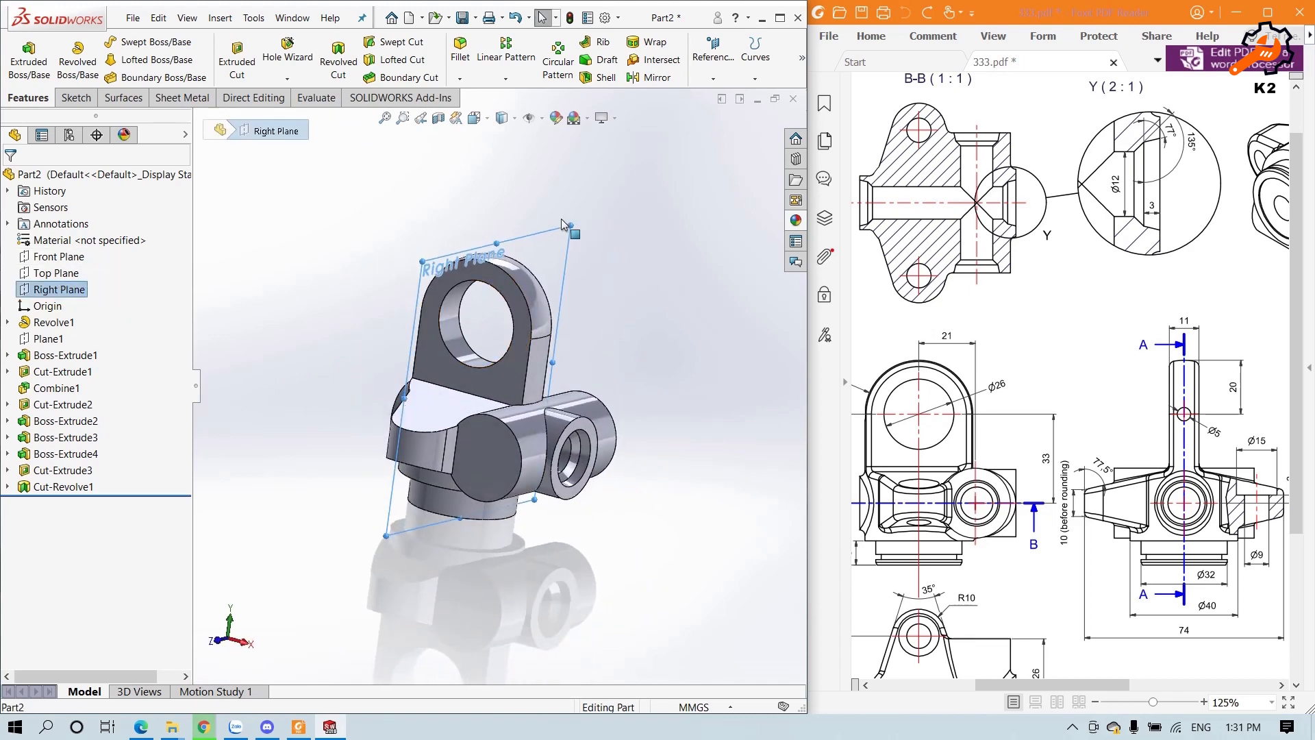
left_click(713, 72)
left_click(729, 100)
middle_click_drag(582, 400, 685, 376)
mouse_move(969, 297)
left_mouse_down()
mouse_move(977, 288)
mouse_move(991, 305)
left_mouse_up()
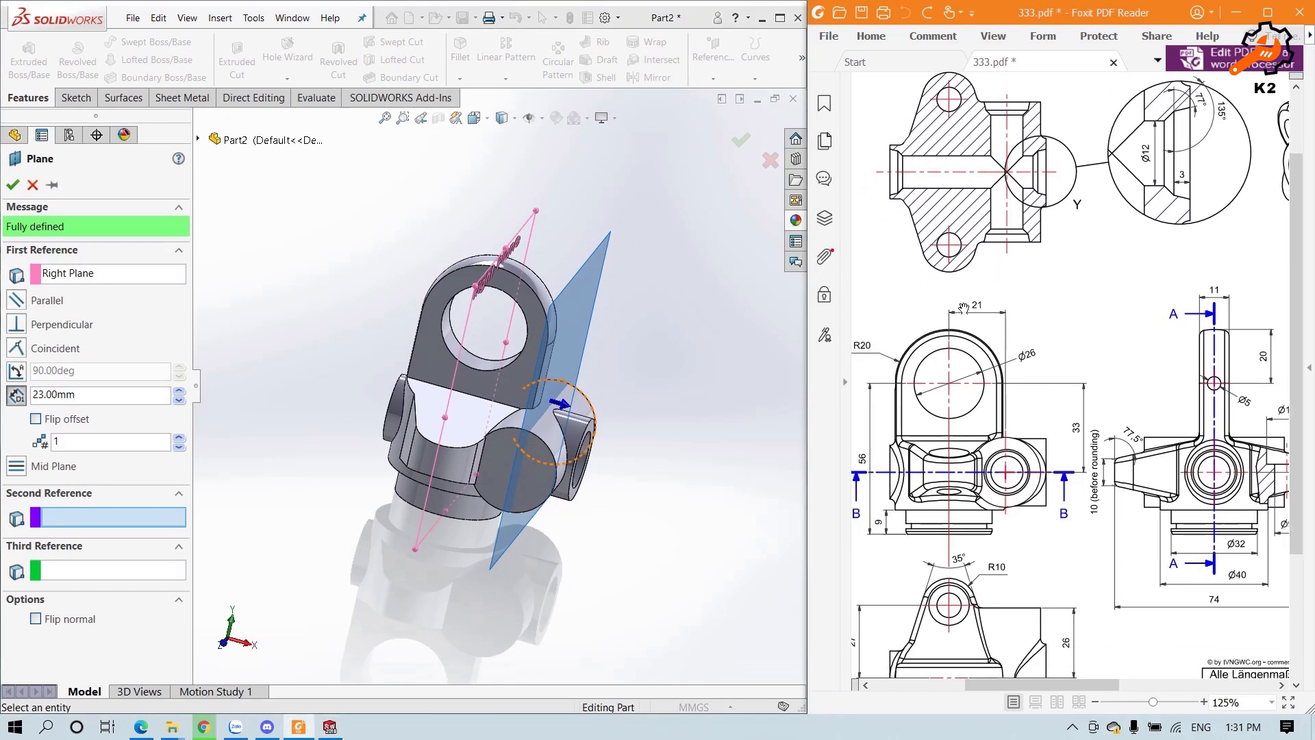
left_click(110, 395)
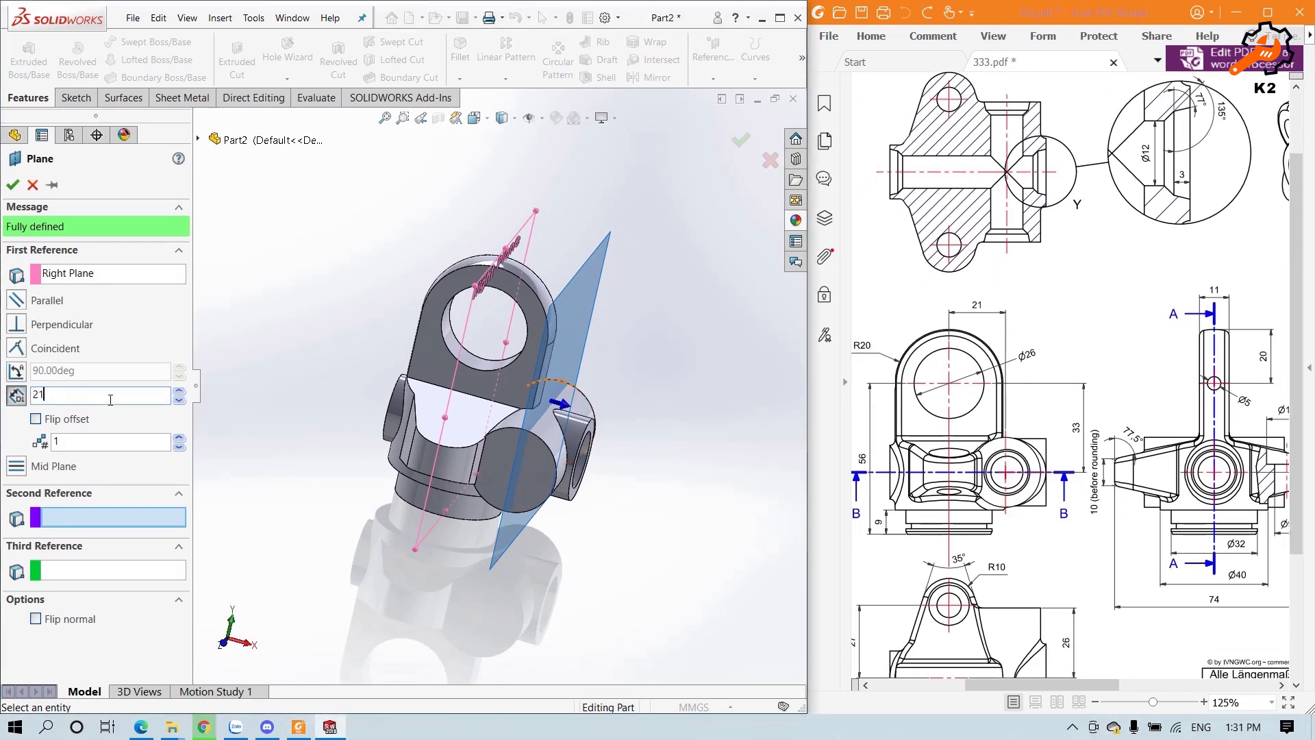
type("21")
key("Return")
left_click(12, 184)
Start a sketch on the new offset plane and draw a horizontal centreline along the transverse boss's full length.
right_click(595, 266)
left_click(634, 256)
key("ctrl+8")
left_click(696, 375)
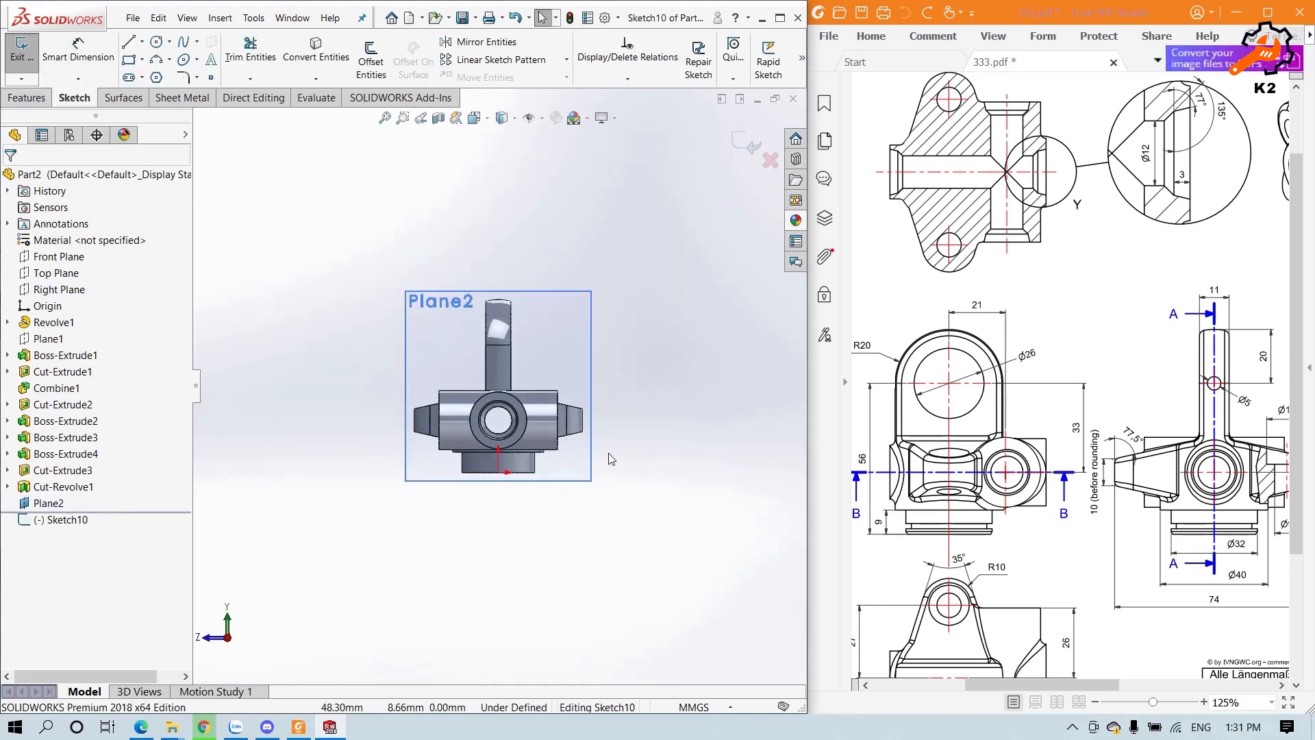
scroll(479, 478, "down", 3)
key("l")
left_click_drag(410, 374, 617, 374)
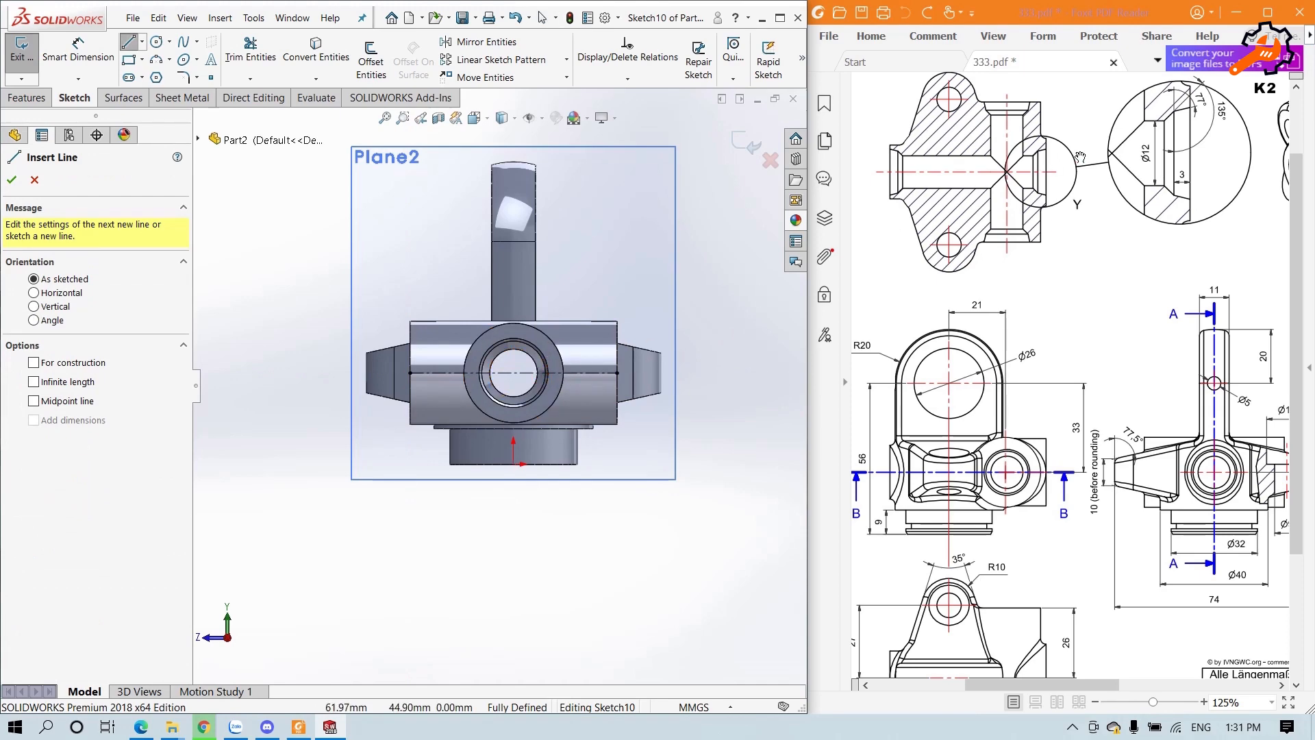
Draw a vertical line upward from the centreline's endpoint along the transverse boss's end face.
left_click_drag(617, 373, 617, 333)
scroll(609, 343, "up", 4)
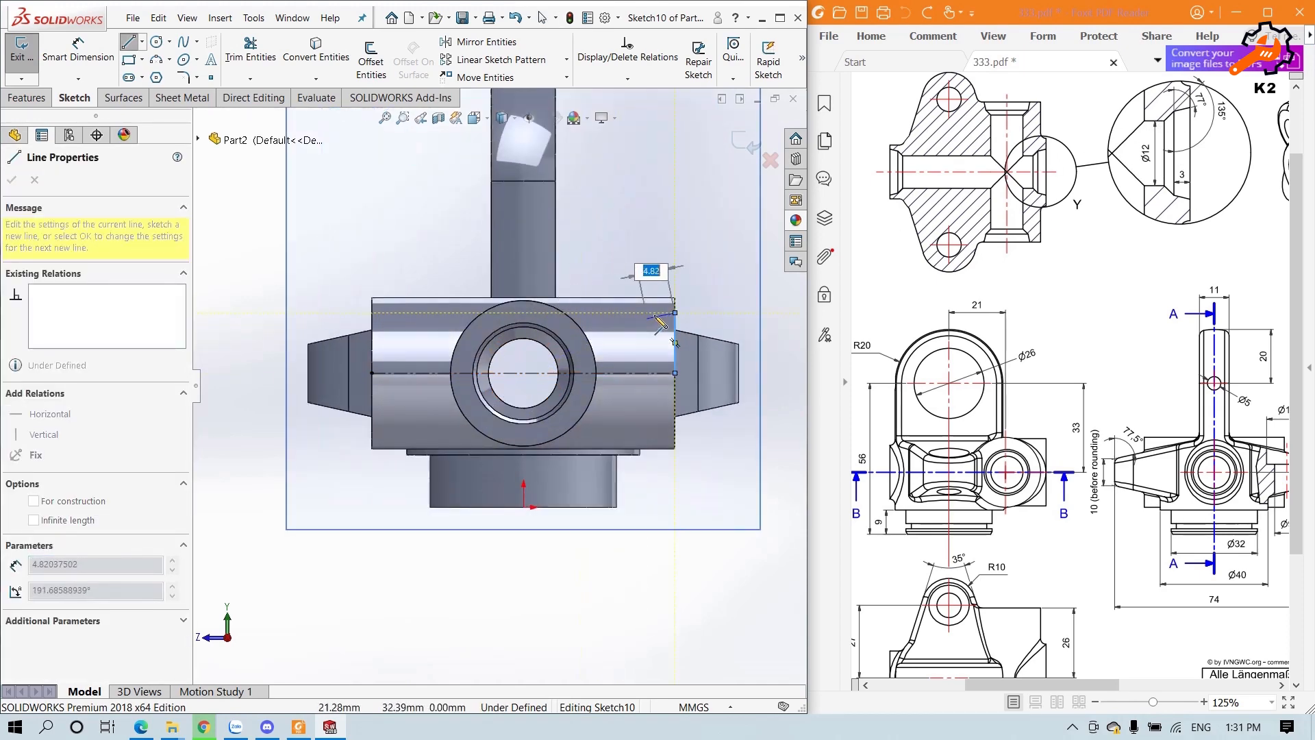
key("Escape")
left_click_drag(666, 311, 666, 332)
left_click(703, 237)
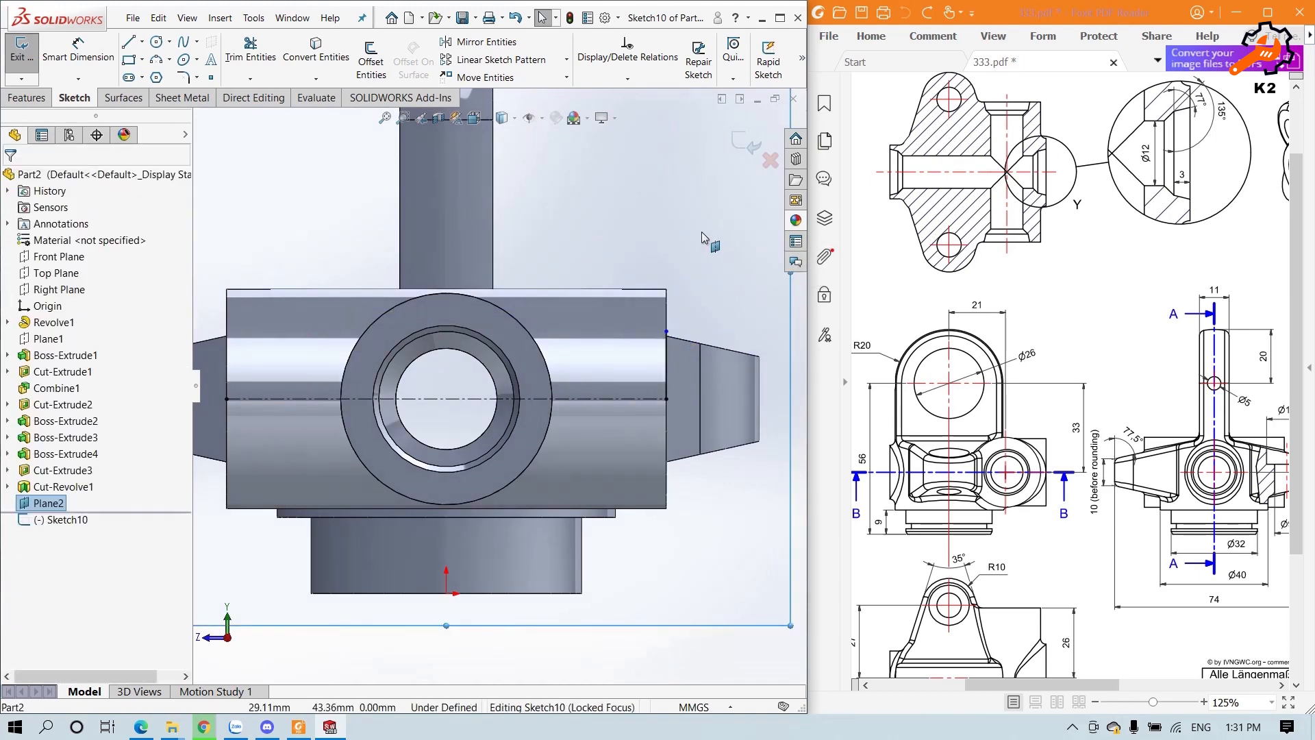
Continue the profile with two inward slanted segments, about 3.4 mm and 2 mm long, and a long line to the boss's middle.
key("l")
left_click(666, 332)
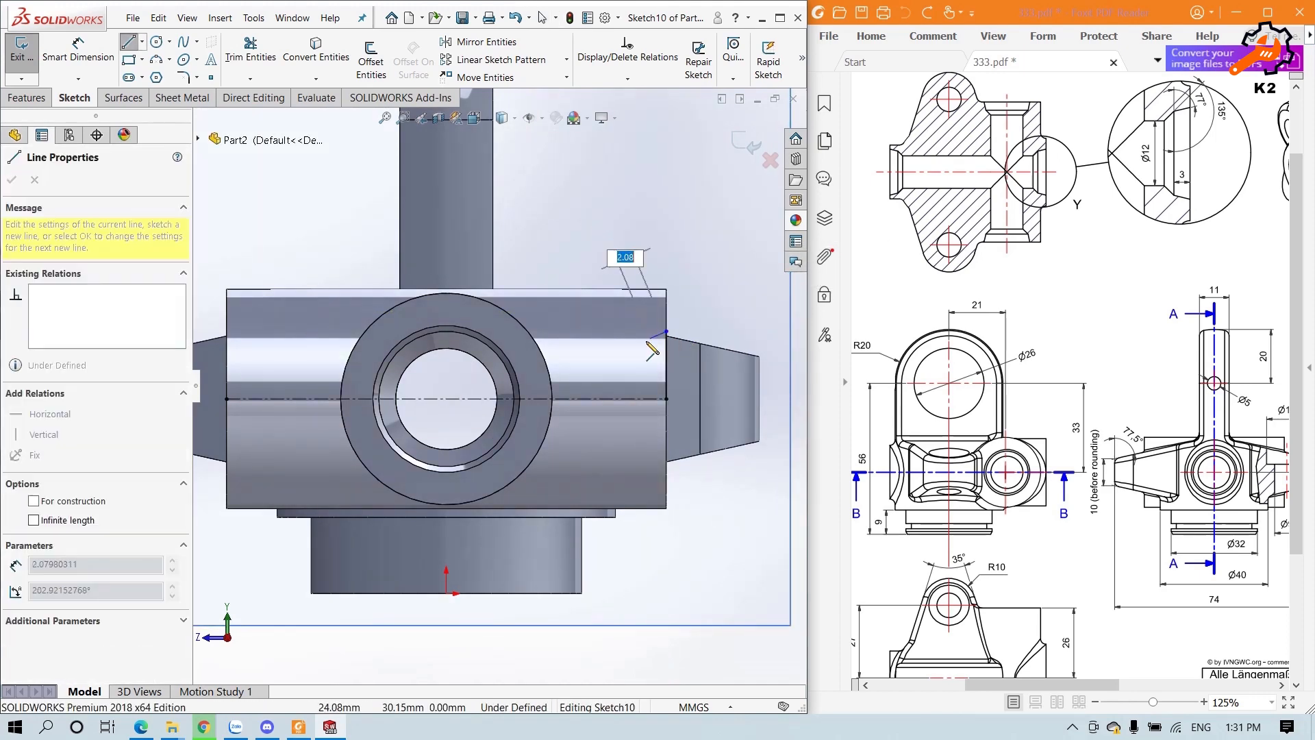
left_click(631, 359)
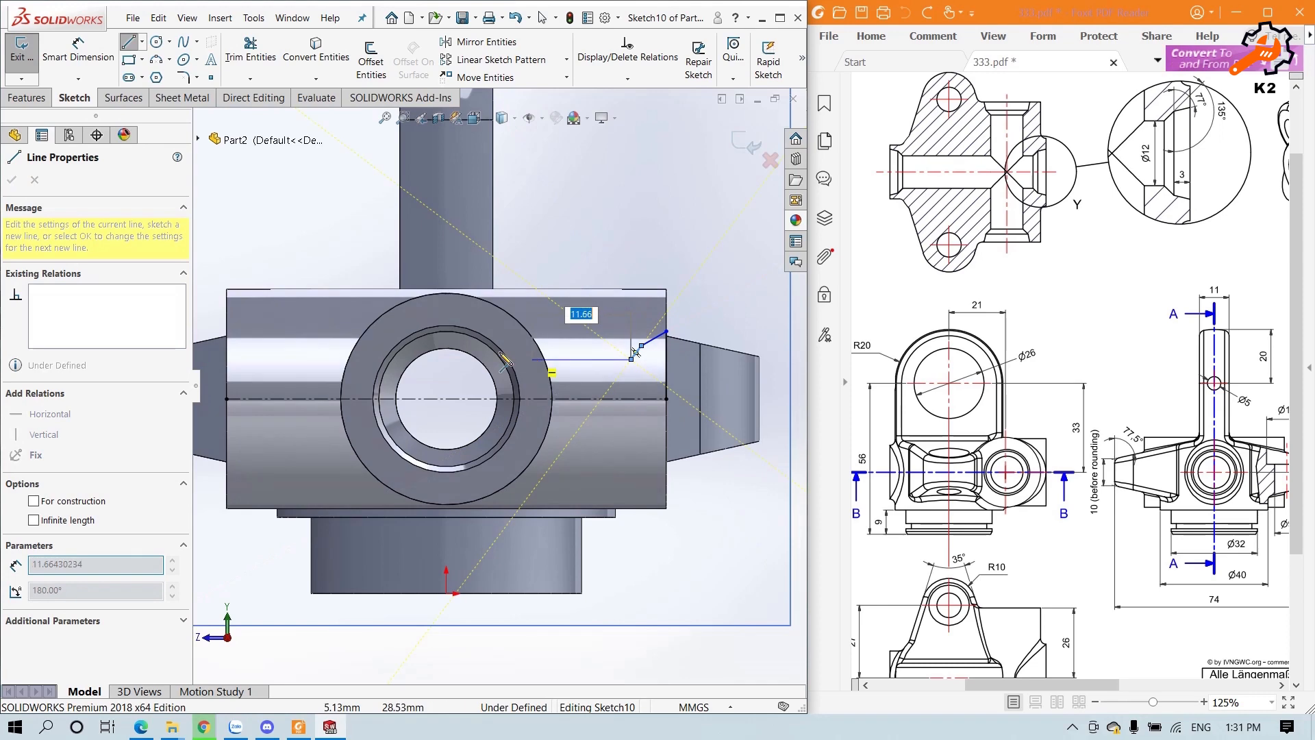
left_click(448, 364)
key("Escape")
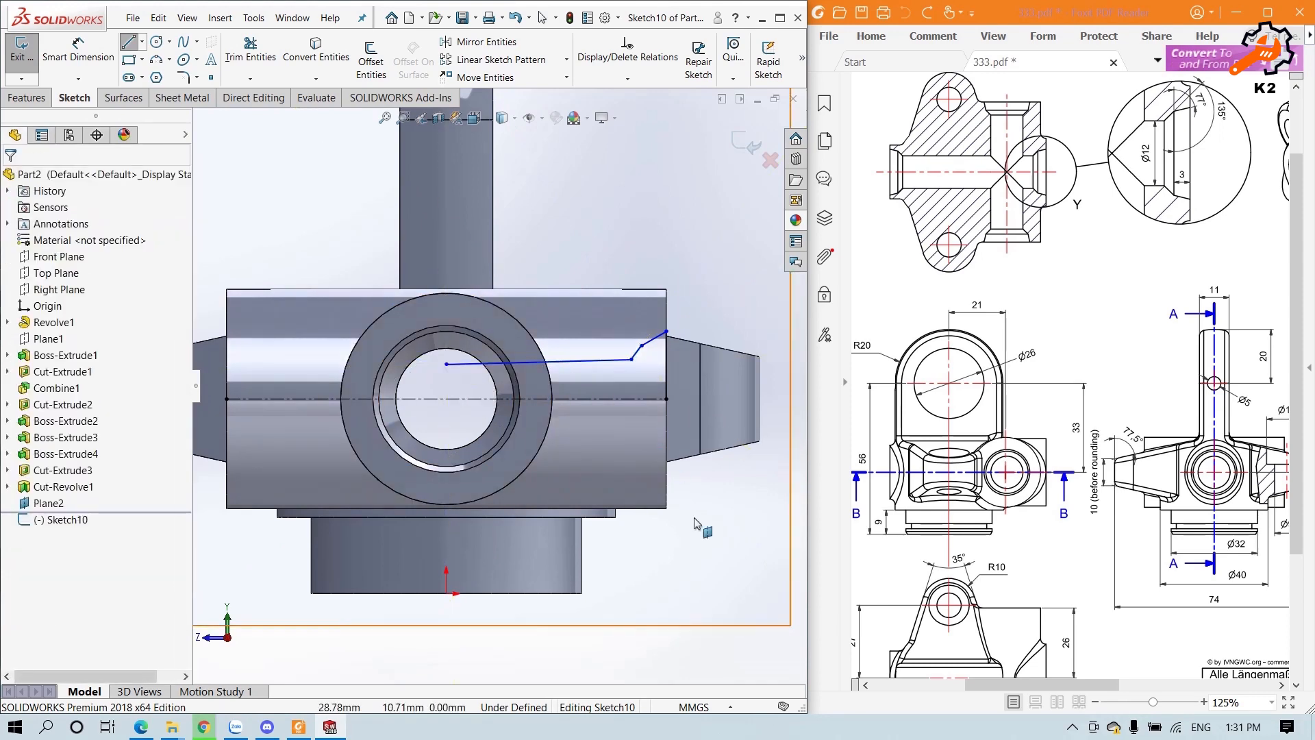
Set the horizontal depth of the outer slanted segment to 3 mm and of the inner slanted segment to 2 mm.
left_click(655, 339)
left_click(655, 248)
type("3")
key("Return")
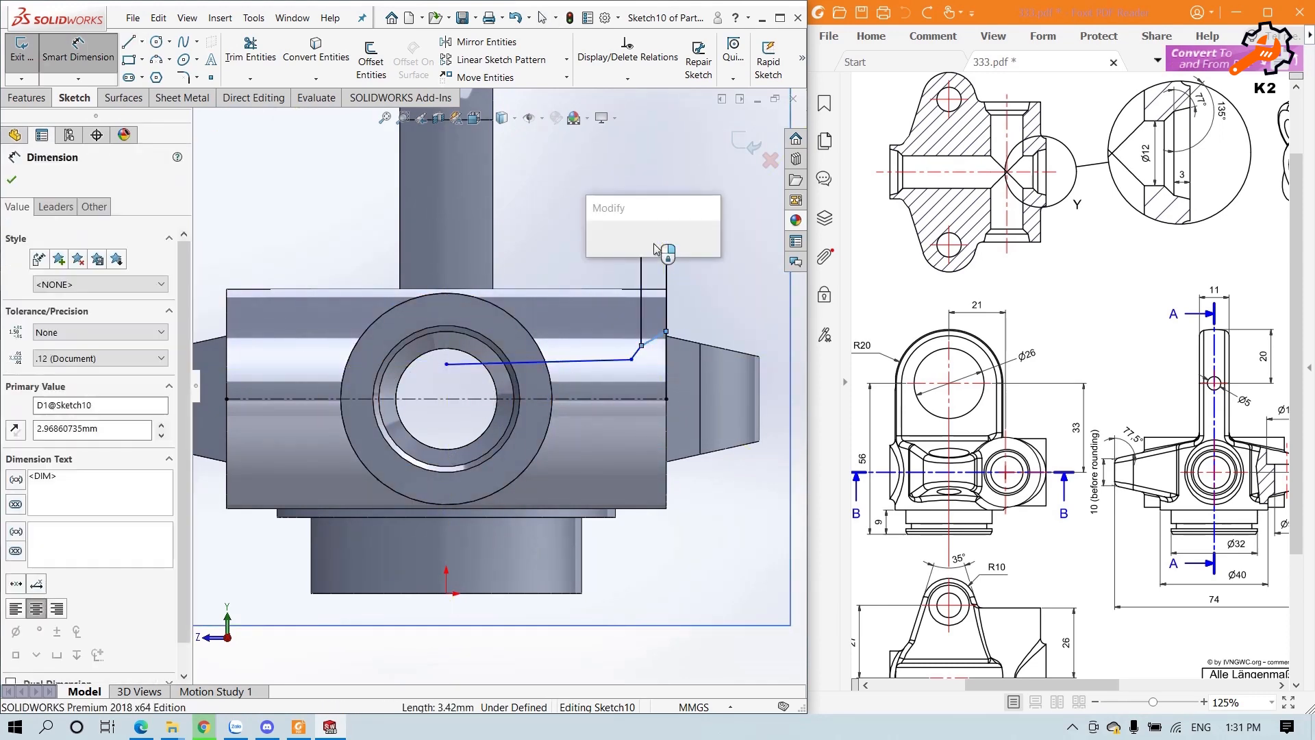
left_click(638, 346)
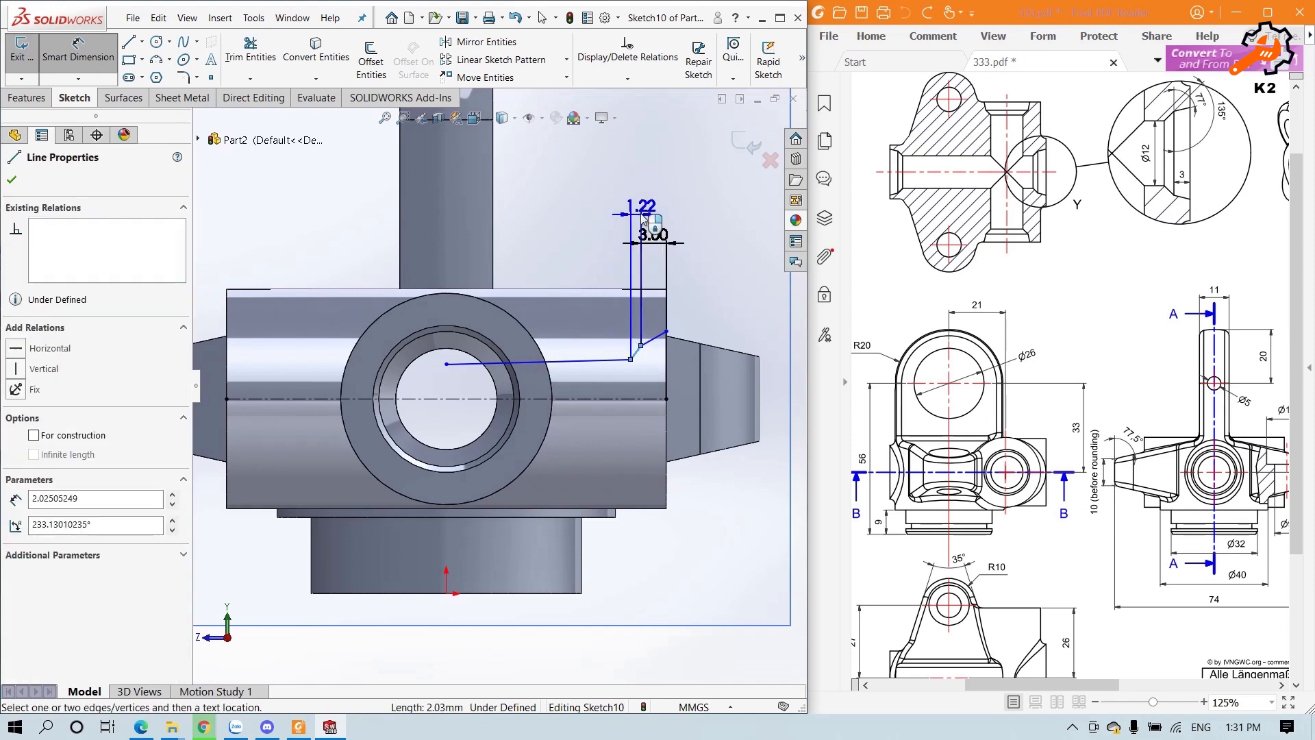
left_click(637, 200)
type("2.00mm")
key("Return")
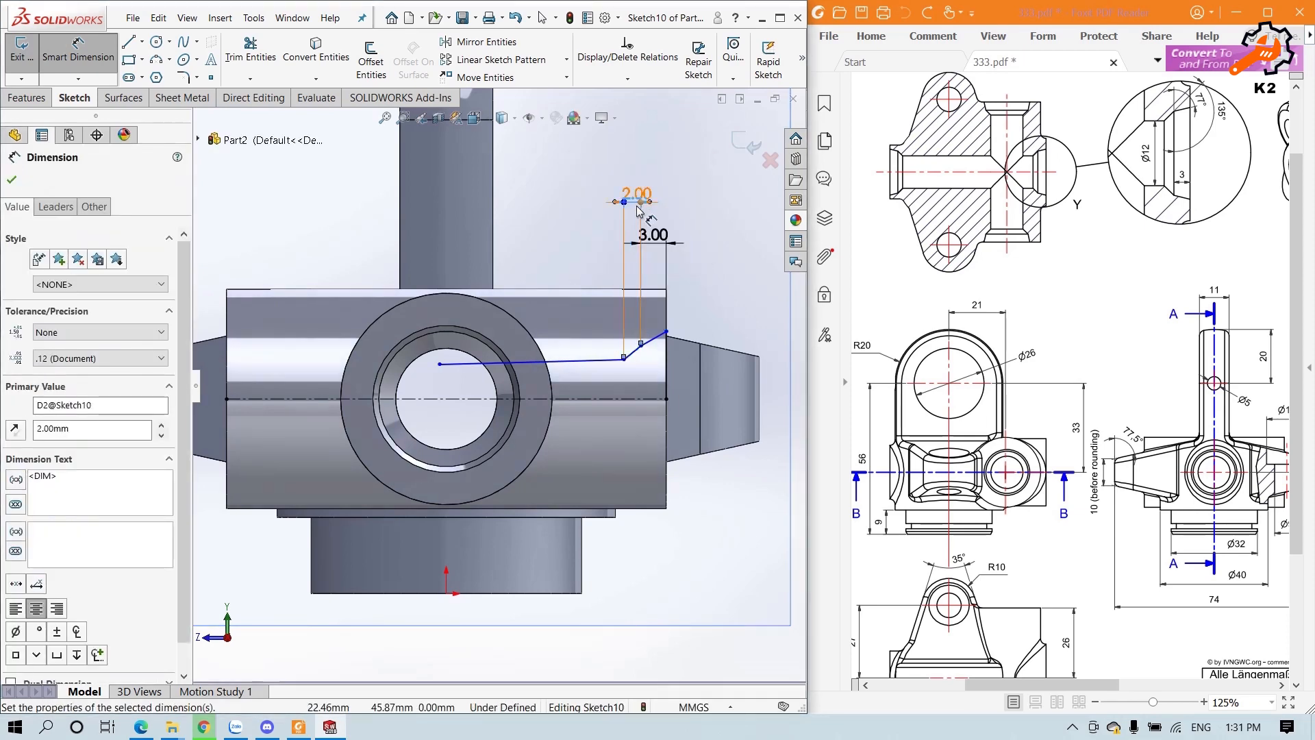
Set the outer slanted segment's angle from vertical to 77°.
left_click(659, 345)
left_click(644, 316)
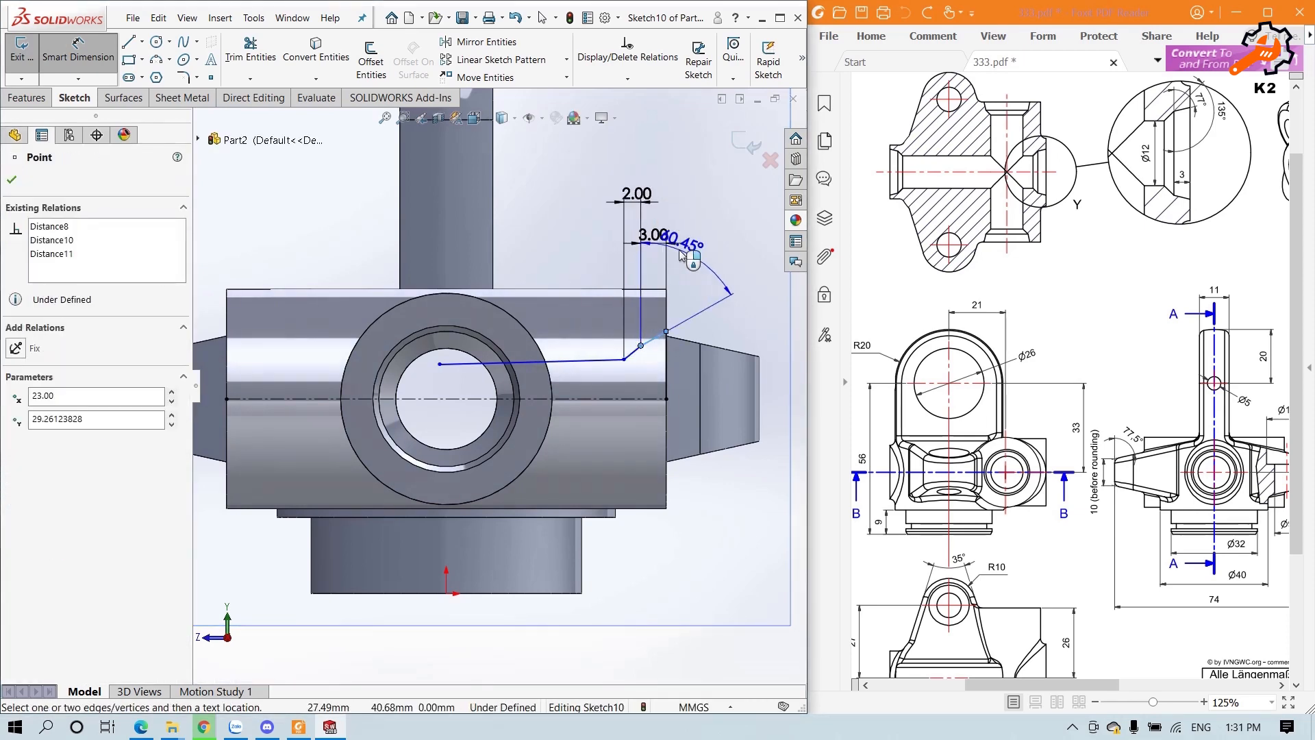
left_click(682, 255)
type("77")
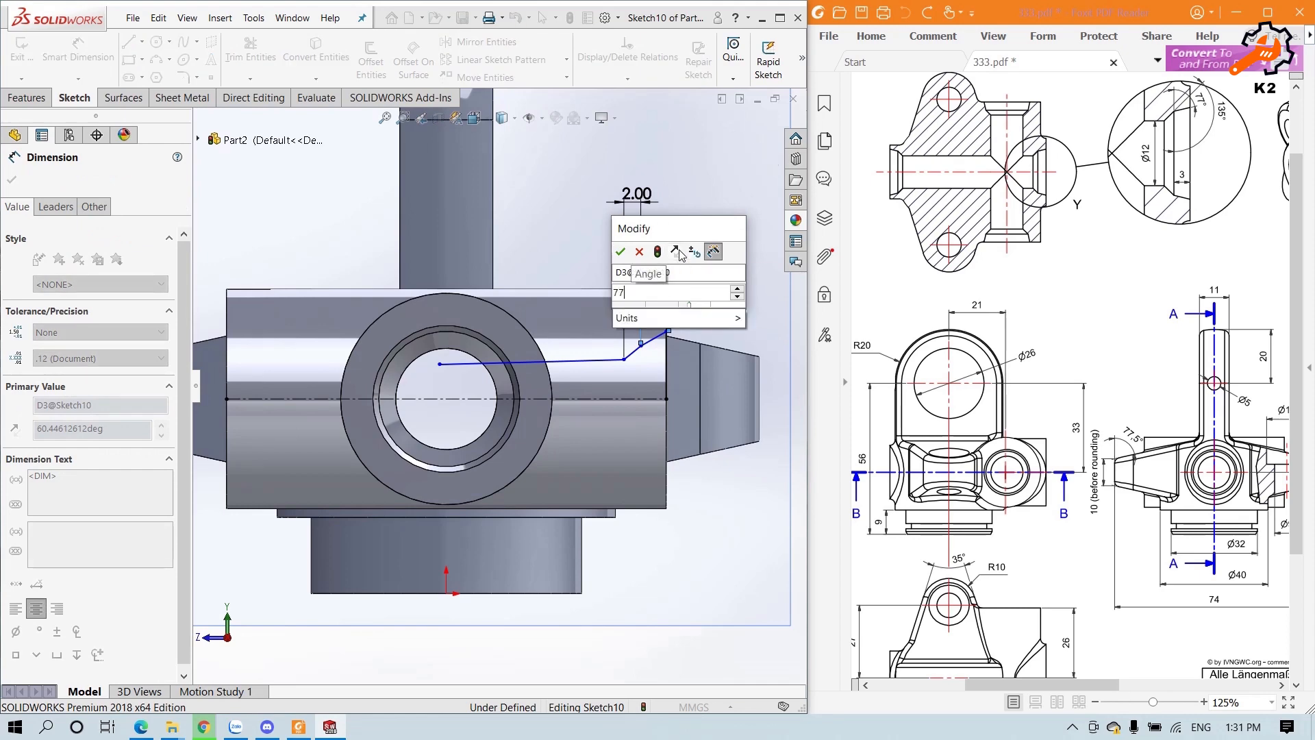
key("Return")
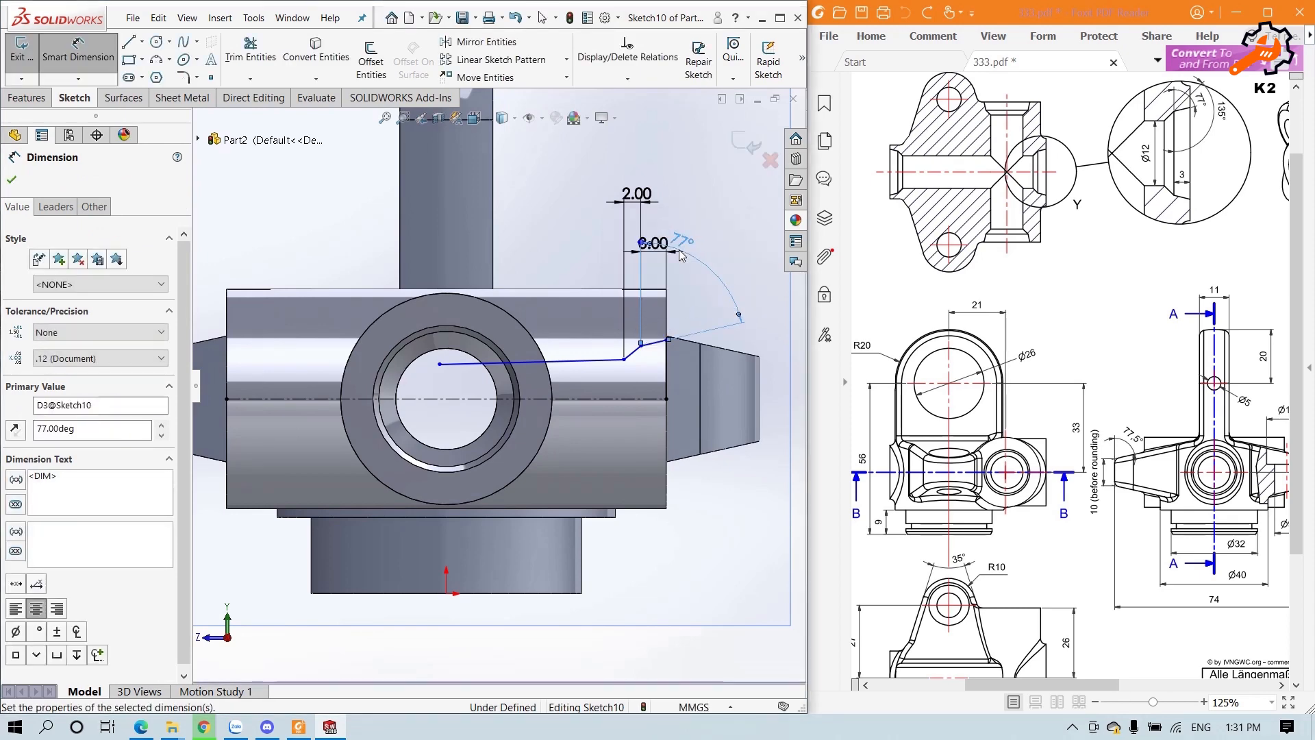
Set the inner slanted segment's angle from the downward vertical to 135°.
left_click(637, 356)
left_click(625, 360)
left_click(726, 501)
type("135")
key("Return")
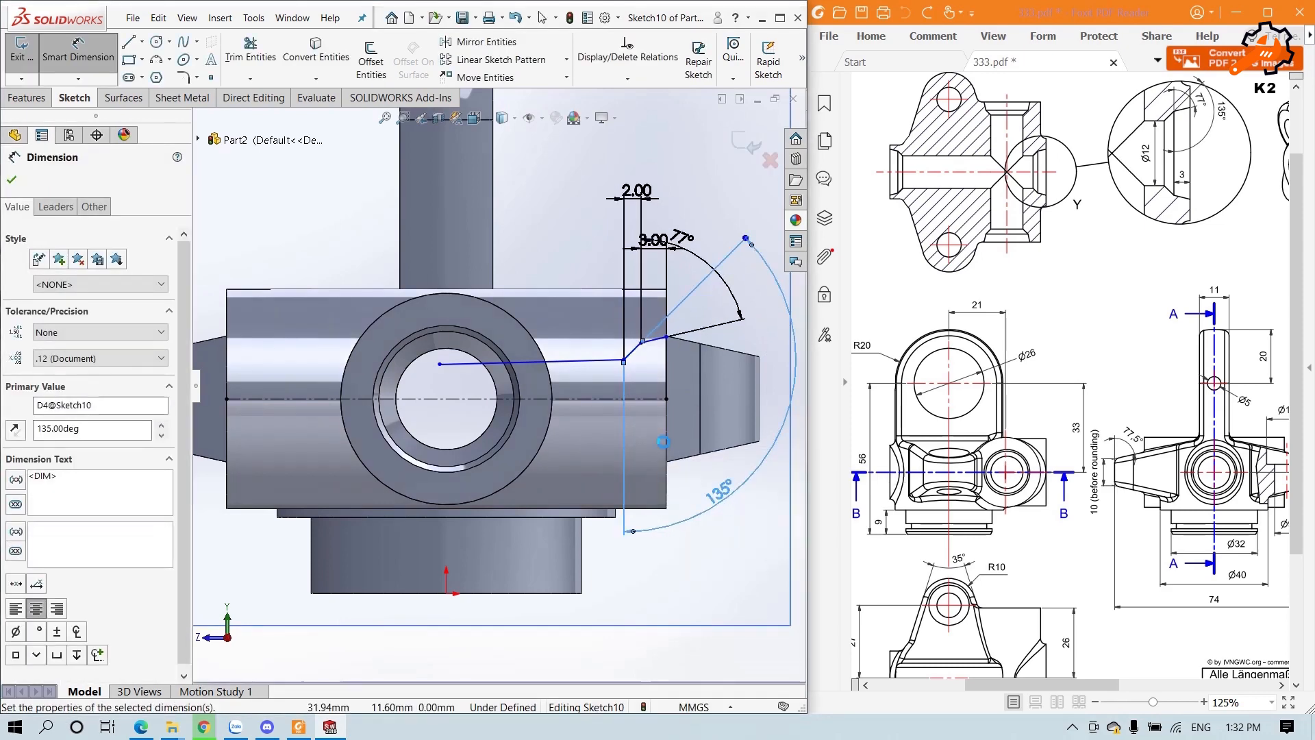
Make the long inner line of the bore profile horizontal.
key("Escape")
left_click(596, 362)
left_click(628, 303)
left_click(601, 214)
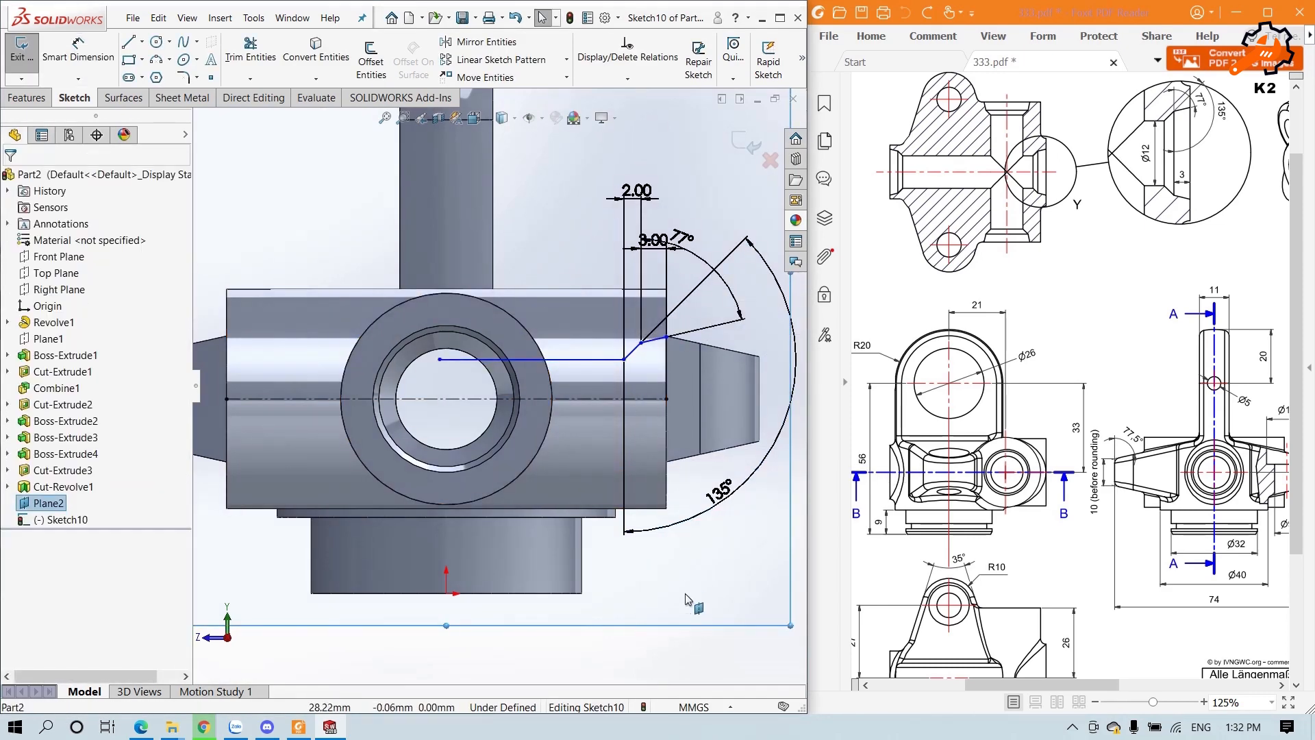
Set the bore diameter between the long inner line and the centreline to 12 mm.
right_click_drag(686, 593, 668, 514)
left_click(609, 359)
left_click(607, 399)
left_click(587, 435)
type("12")
key("Return")
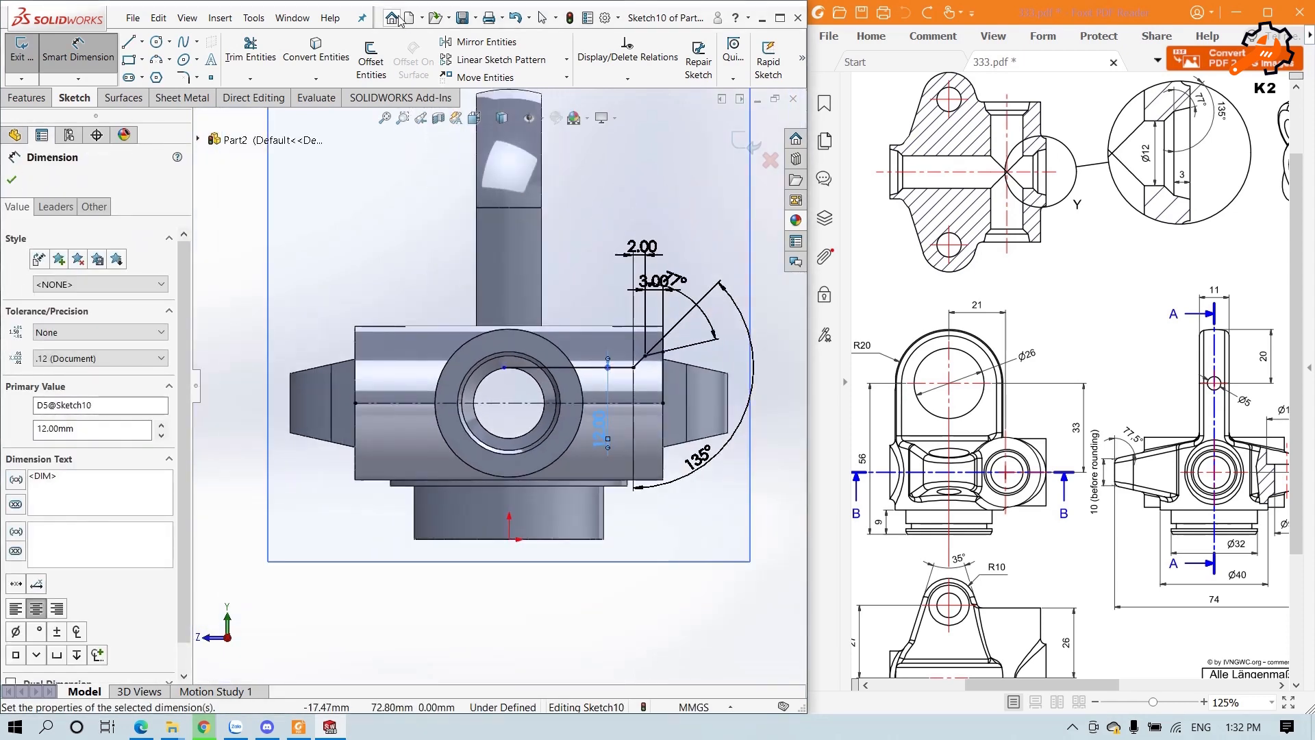
Draw a centreline from the origin to the inner end of the bore profile and make it vertical.
left_click(142, 42)
left_click(168, 73)
left_click(509, 539)
left_click(506, 368)
key("Escape")
left_click(508, 388)
left_click(560, 336)
left_click(589, 296)
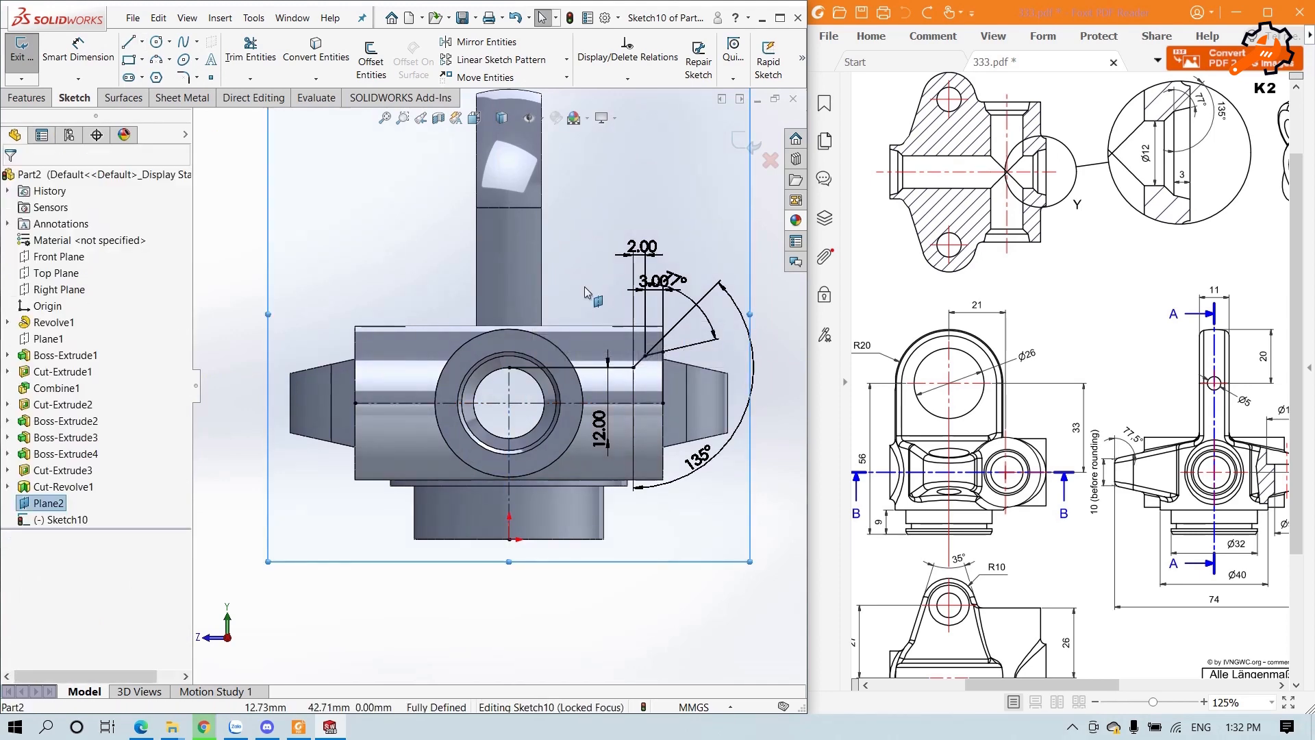
Mirror the bore profile lines about the vertical centreline, leaving the horizontal centreline out of the selection.
scroll(581, 403, "up", 1)
scroll(639, 412, "down", 1)
left_click(485, 44)
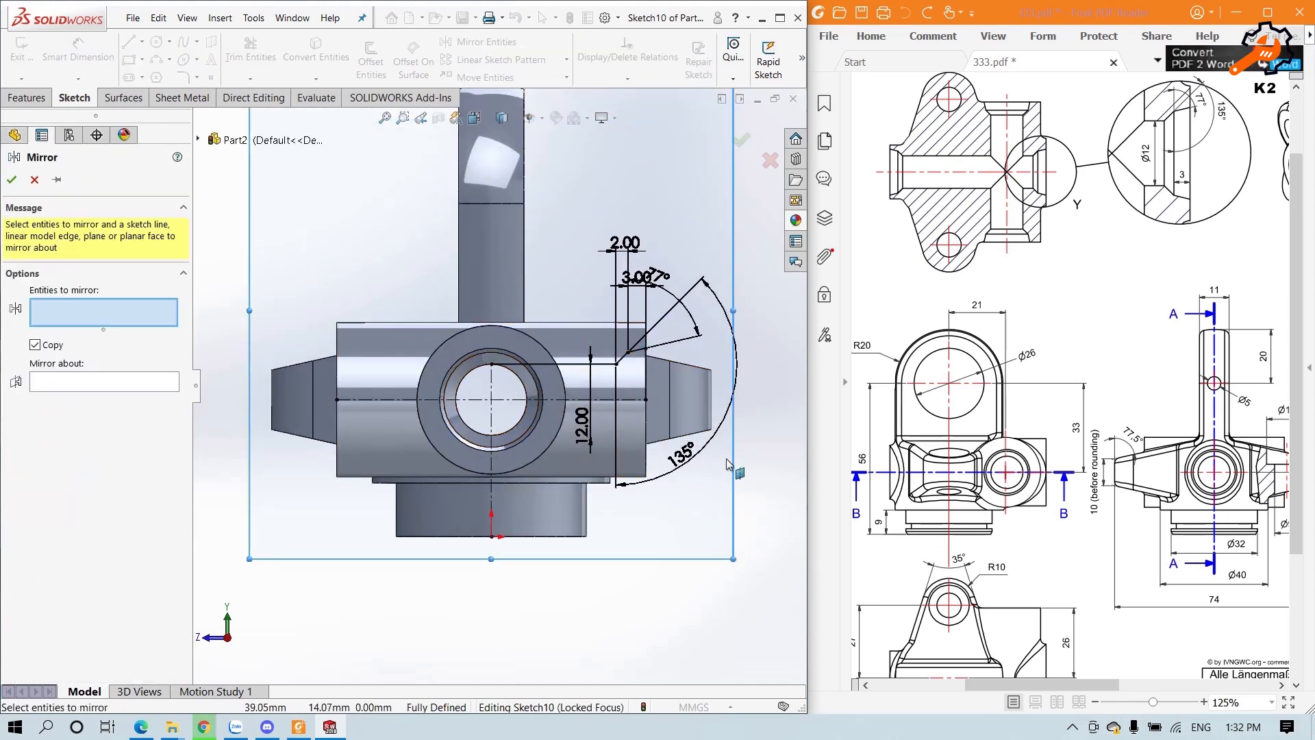
left_click_drag(564, 298, 546, 284)
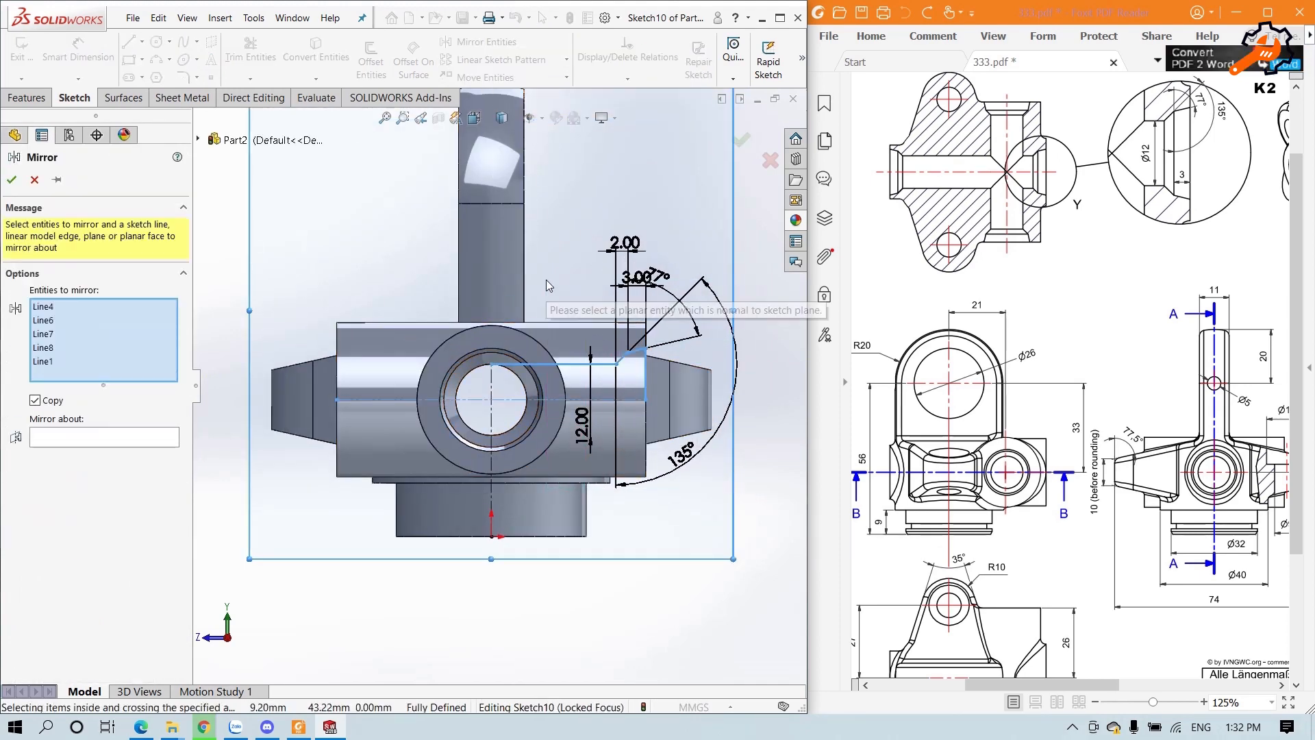
left_click(475, 399)
left_click(126, 419)
left_click(492, 426)
key("Return")
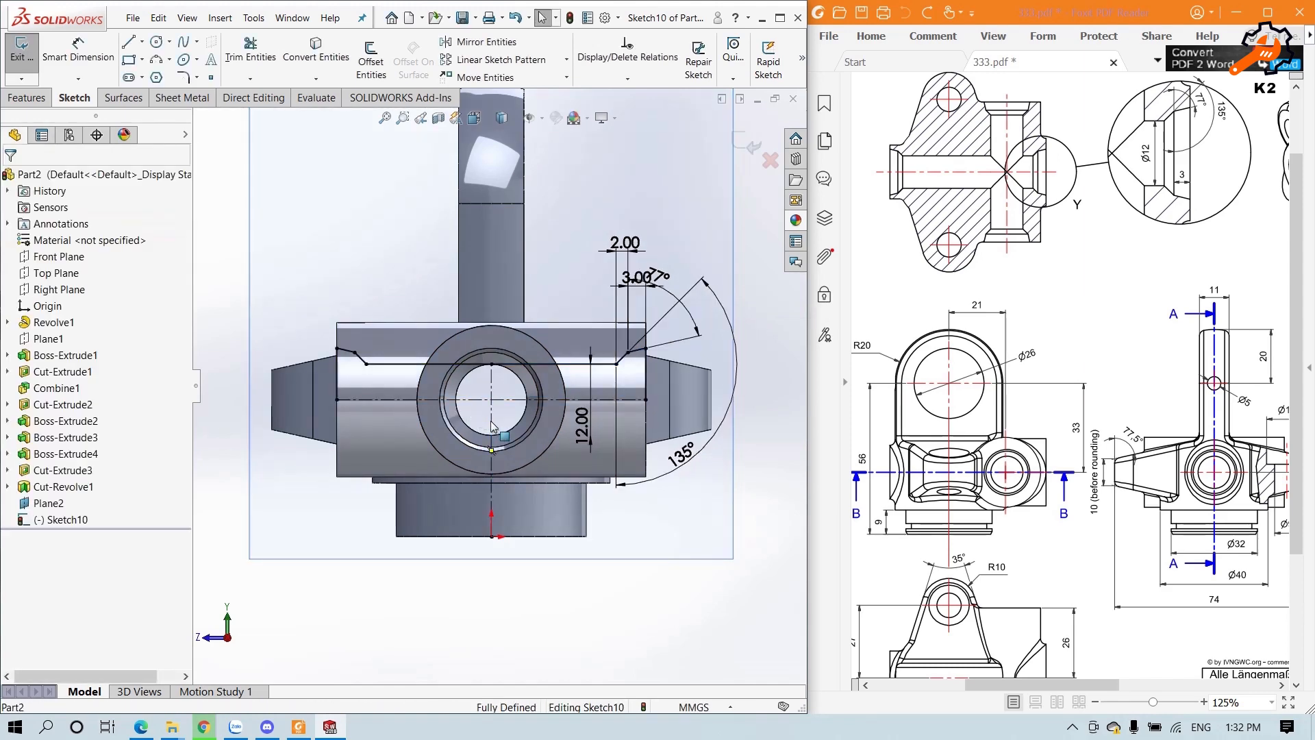
Cut the transverse bore as a 360° Revolved Cut about the horizontal centreline, letting the sketch be closed automatically.
left_click(28, 97)
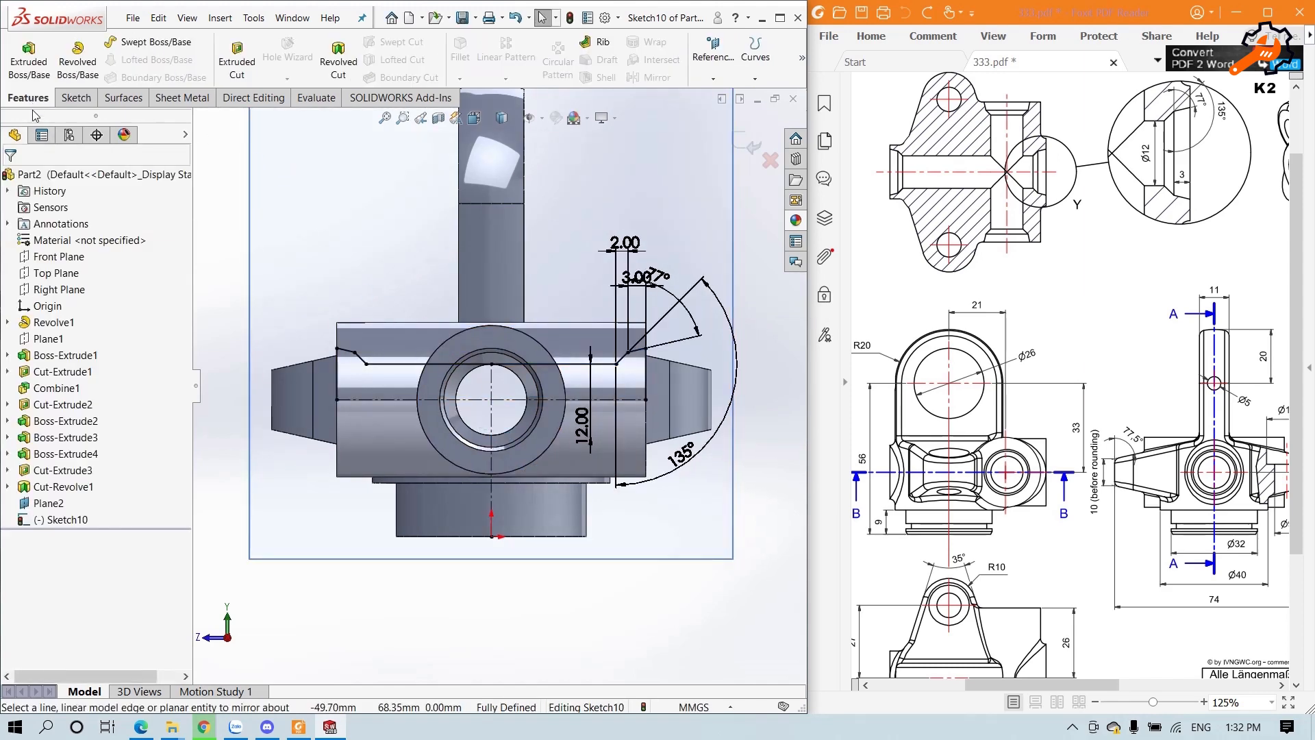
left_click(338, 55)
left_click(699, 376)
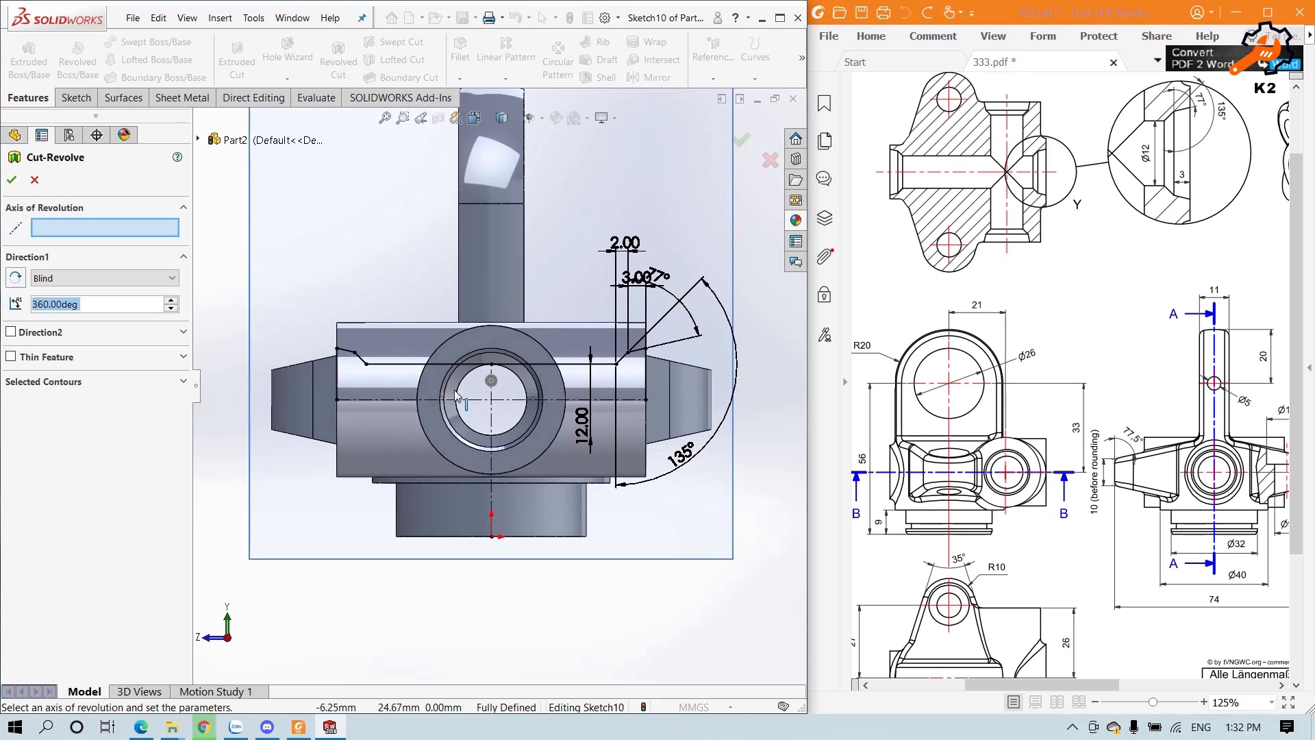
left_click(427, 401)
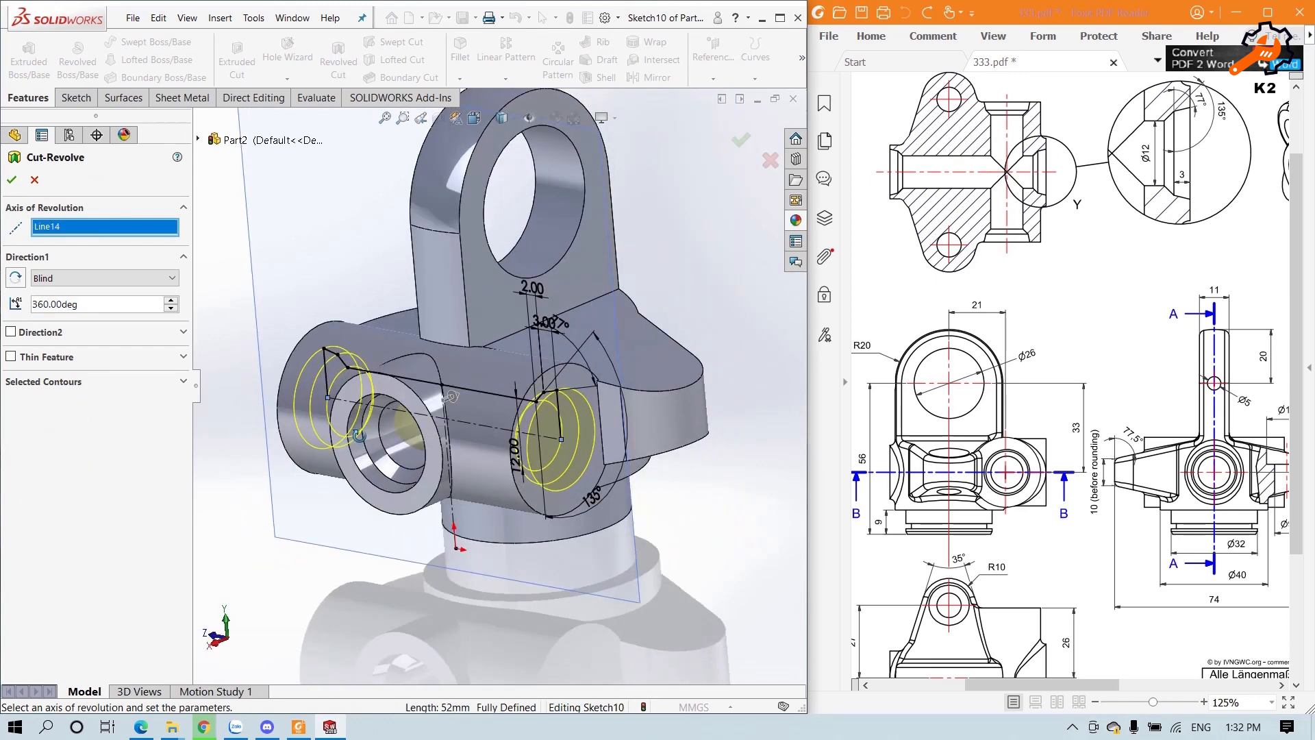
left_click(11, 179)
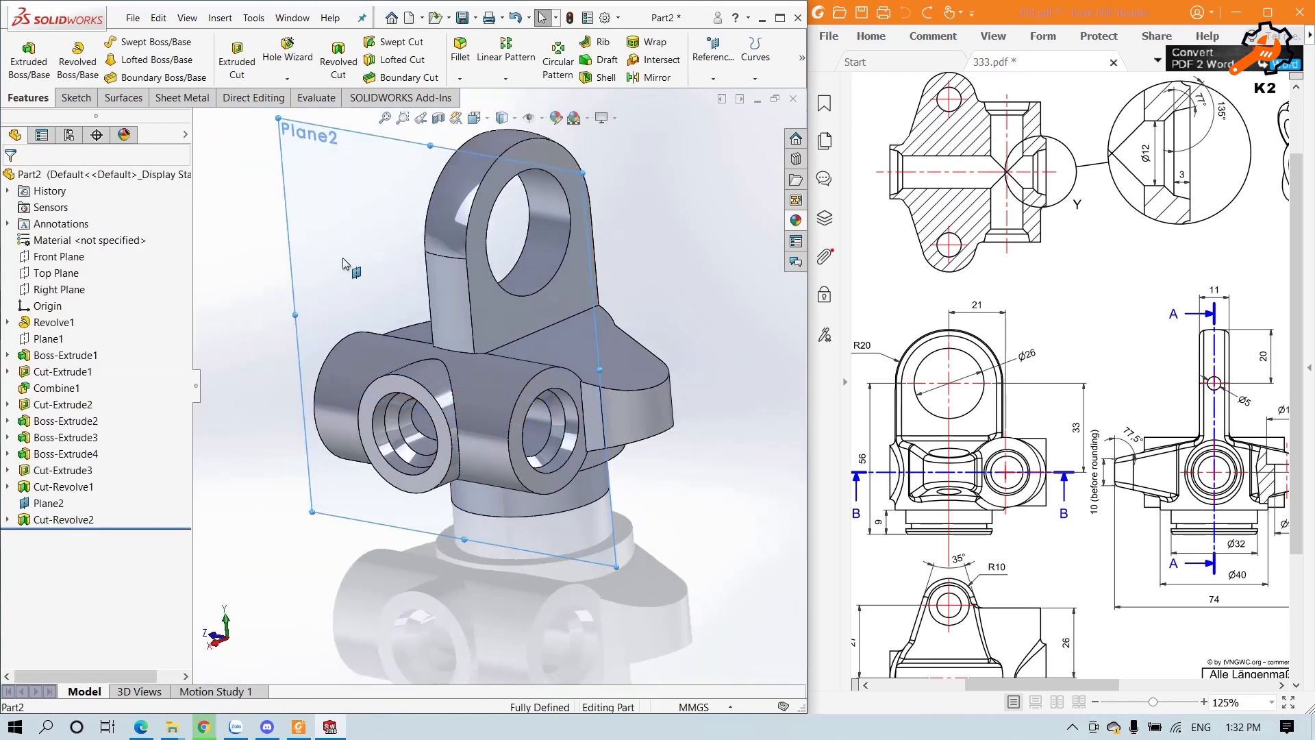
Hide the offset plane and return the model to the isometric view.
right_click(344, 259)
left_click(397, 237)
key("ctrl+7")
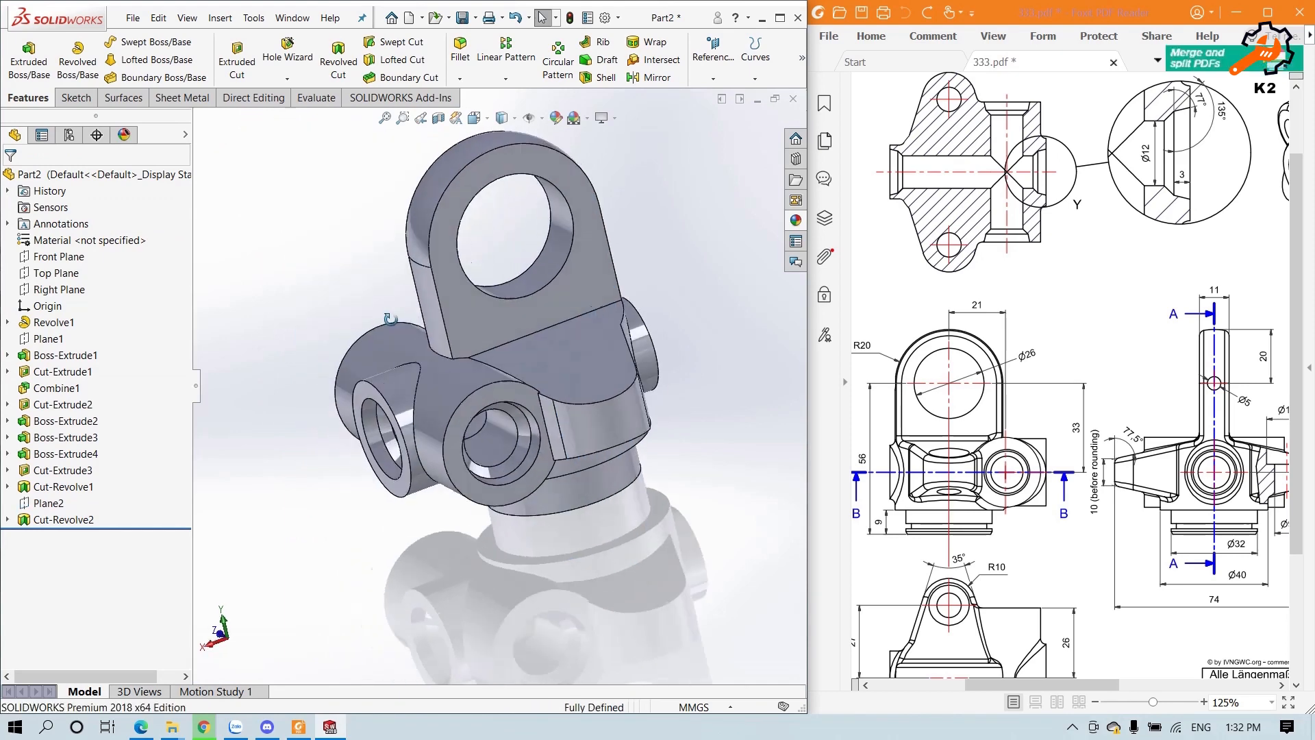
Examine the drawing's side view and section A-A for the remaining hole dimensions and compare them with the model.
left_click_drag(1111, 399, 919, 368)
scroll(936, 329, "down", 1, "ctrl")
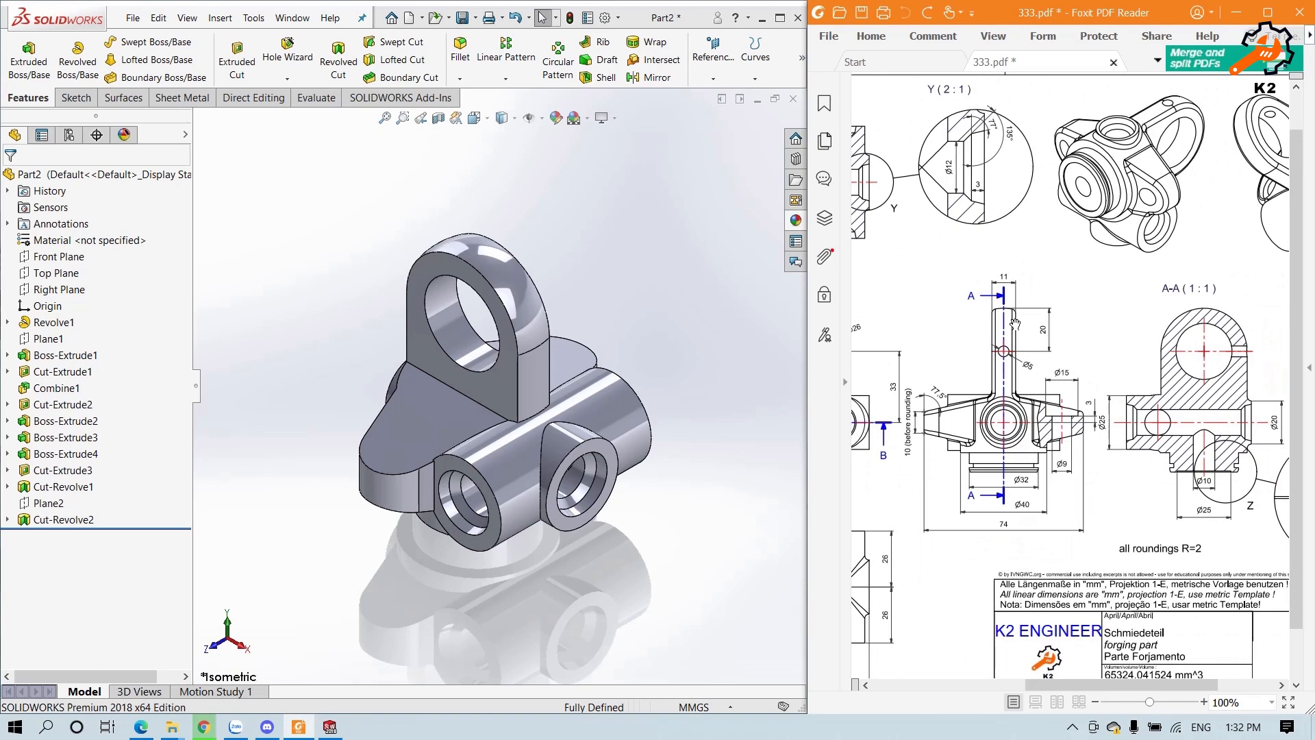
left_click_drag(1014, 323, 911, 298)
middle_click_drag(521, 370, 650, 383)
key("ctrl+7")
left_click_drag(1041, 235, 1153, 265)
scroll(1153, 265, "up", 1, "ctrl")
scroll(978, 374, "up", 1, "ctrl")
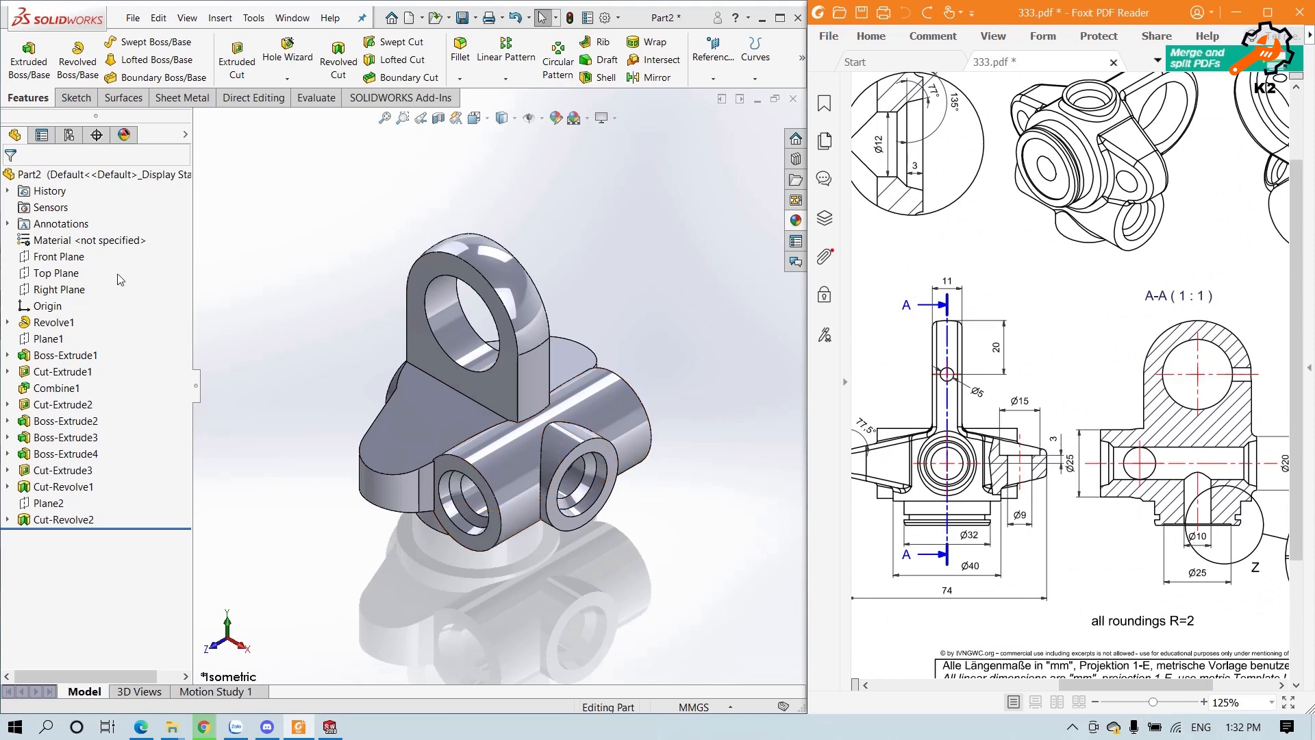
Start a sketch on the Right Plane and draw a 5 mm diameter circle on the upper lug, vertically above the origin.
left_click(46, 288)
left_click(63, 261)
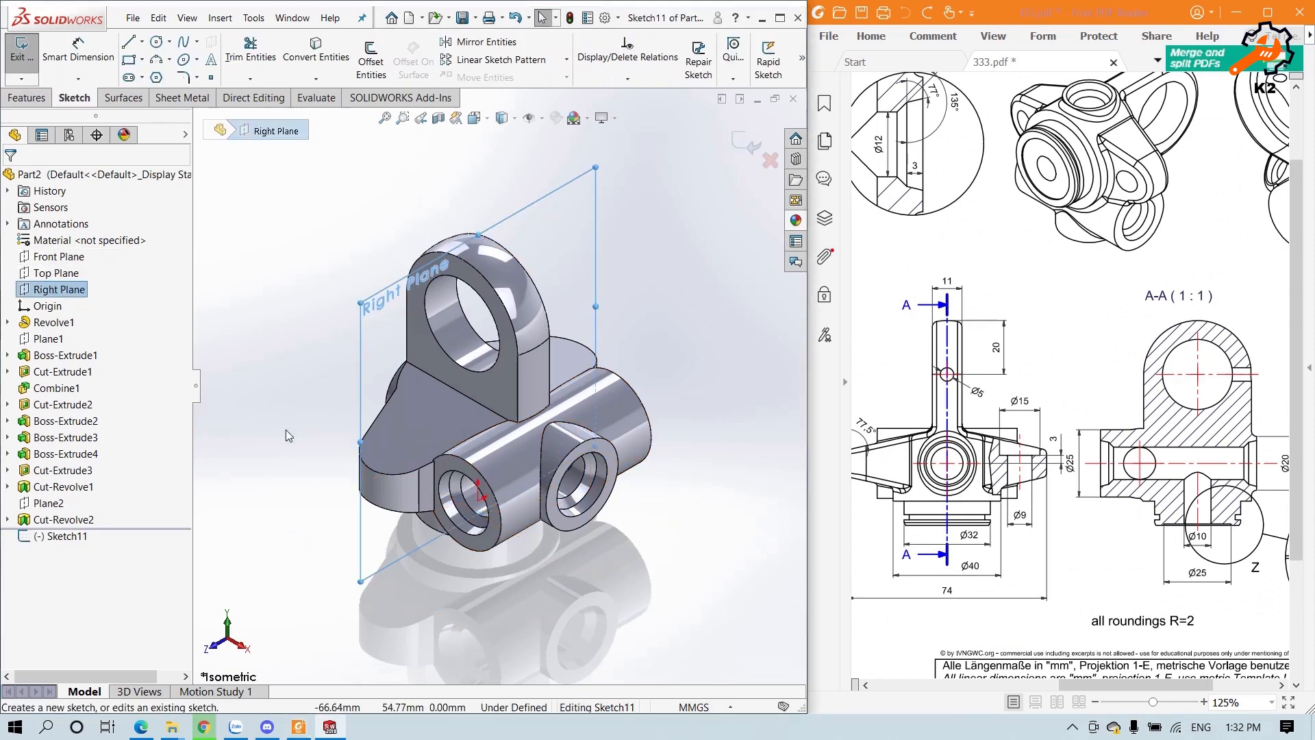
key("ctrl+8")
scroll(404, 302, "up", 2)
left_click(270, 329)
right_click_drag(270, 329, 328, 328)
left_click(498, 308)
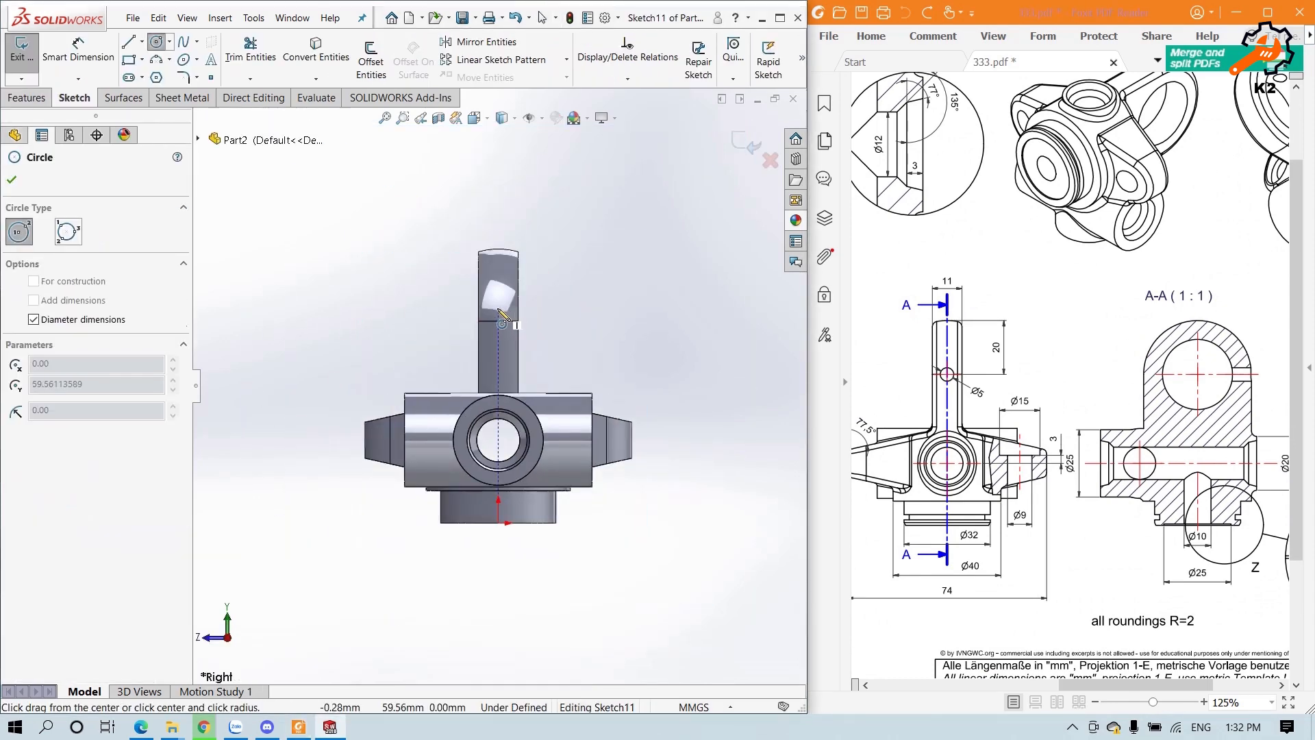
type("5")
key("Return")
key("Escape")
Dimension the 5 mm circle's centre 20 mm below the upper lug's top edge.
scroll(527, 319, "down", 1)
right_click_drag(531, 341, 555, 251)
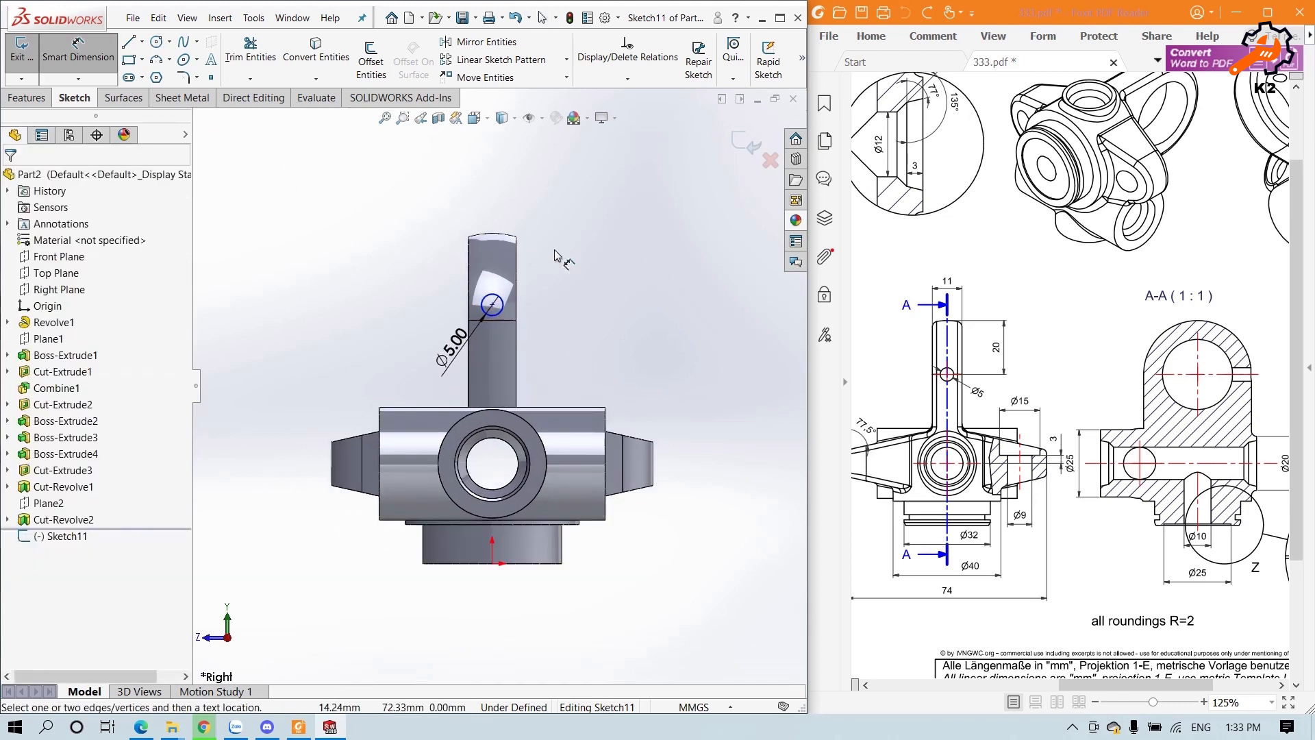
left_click(503, 310)
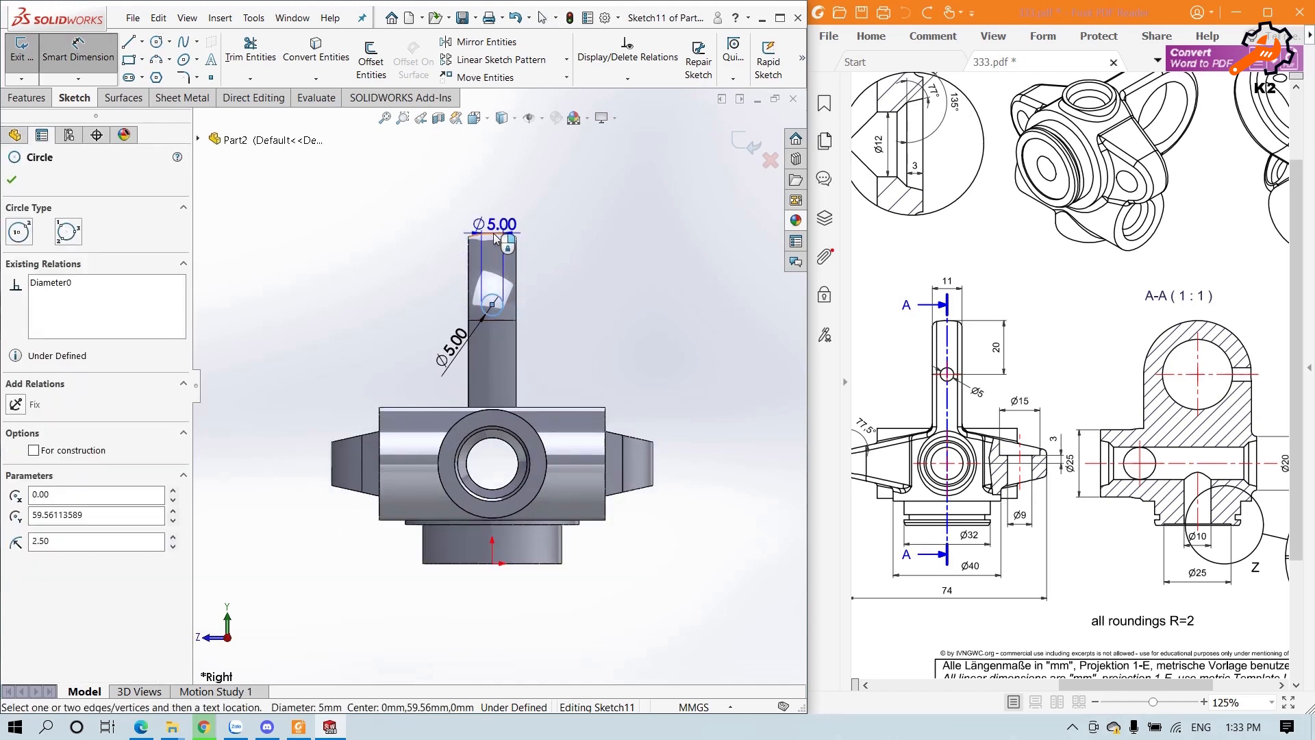
left_click(496, 236)
left_click(546, 271)
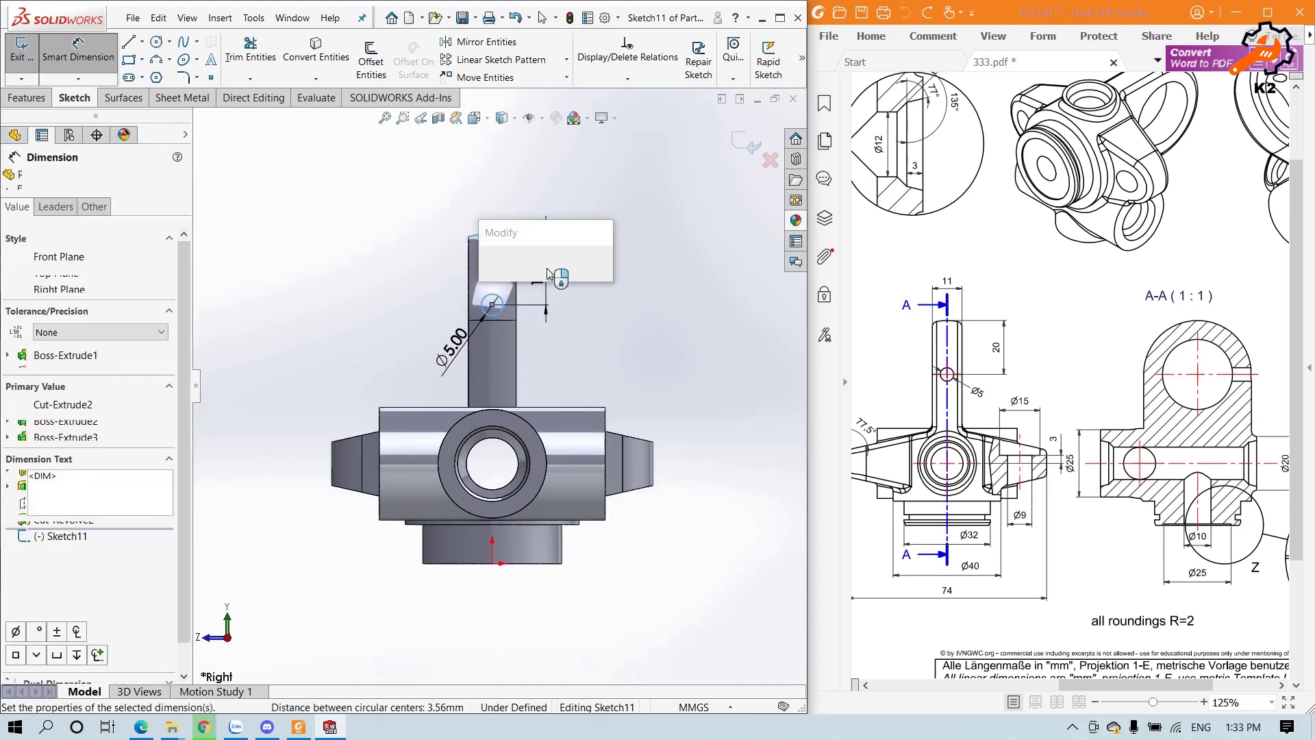
type("20")
key("Return")
key("Escape")
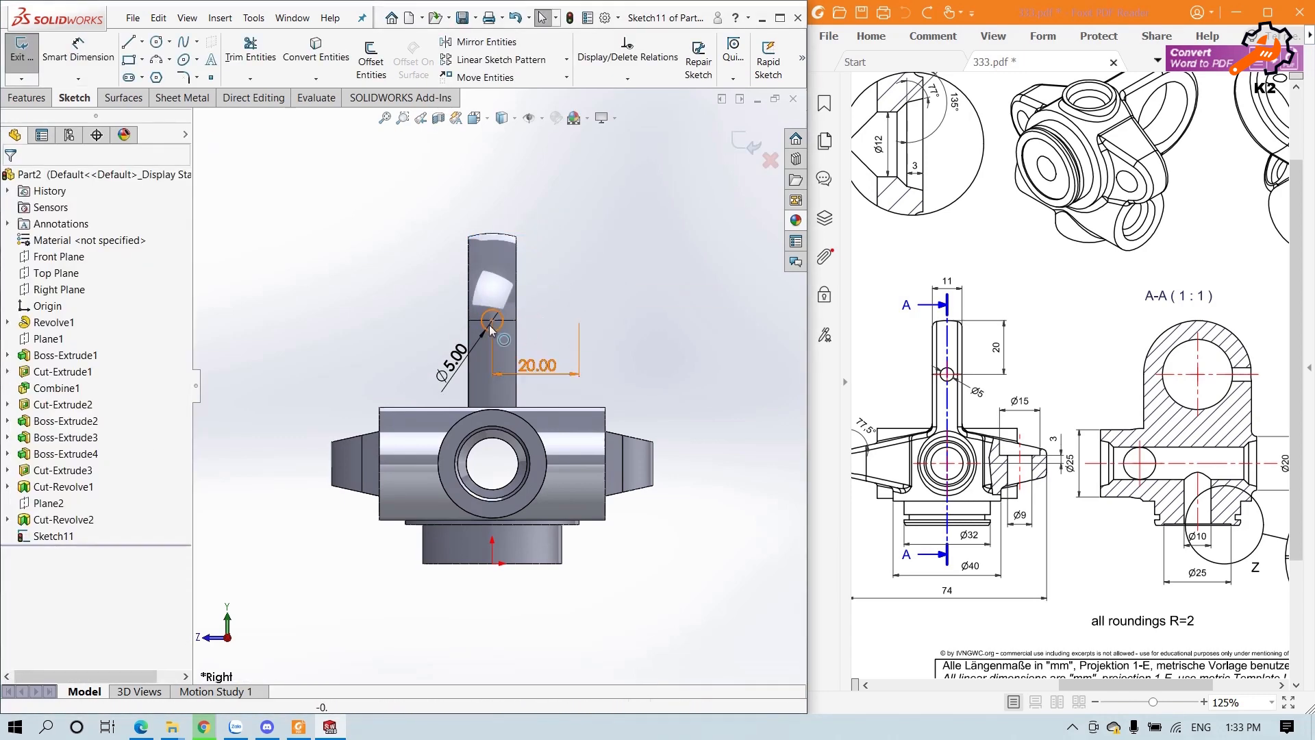
Cut the 5 mm circle Through All through one side of the upper lug and return to the isometric view.
middle_click_drag(373, 204, 424, 213)
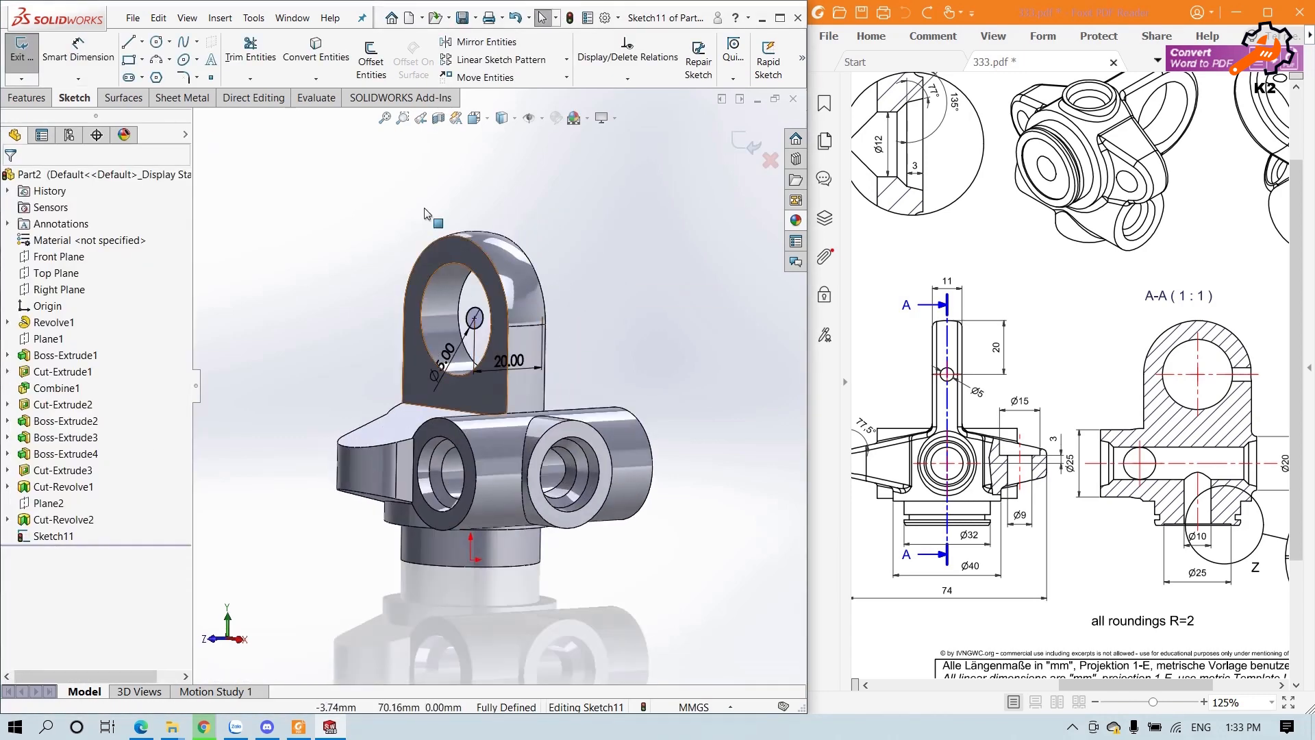
left_click(43, 100)
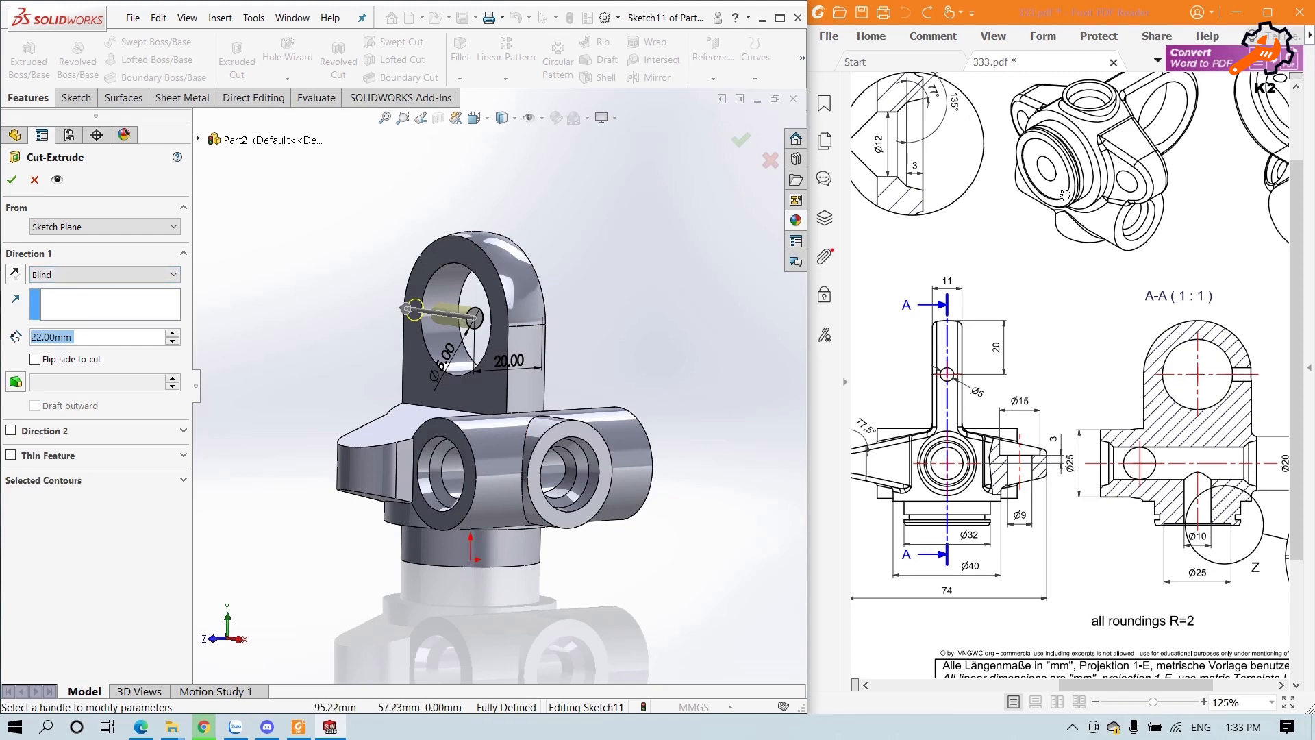
left_click_drag(1051, 195, 1056, 237)
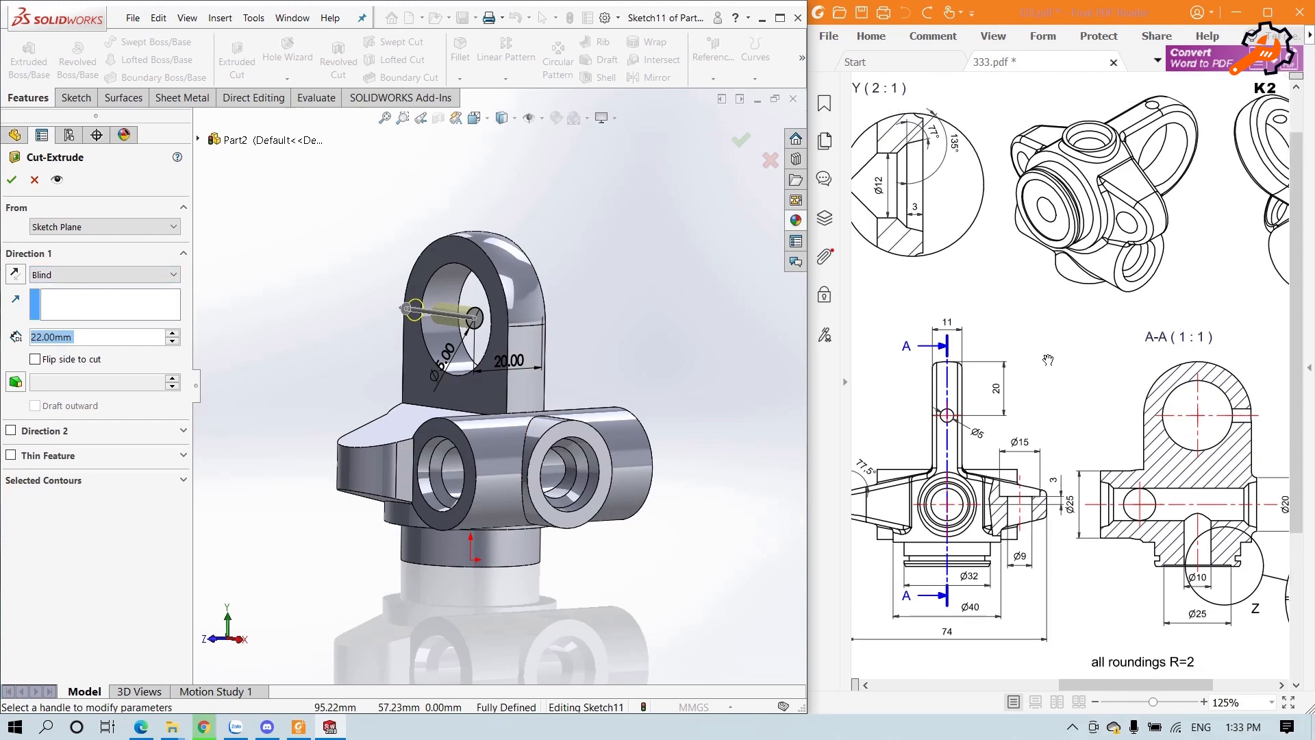
scroll(1052, 355, "down", 1, "ctrl")
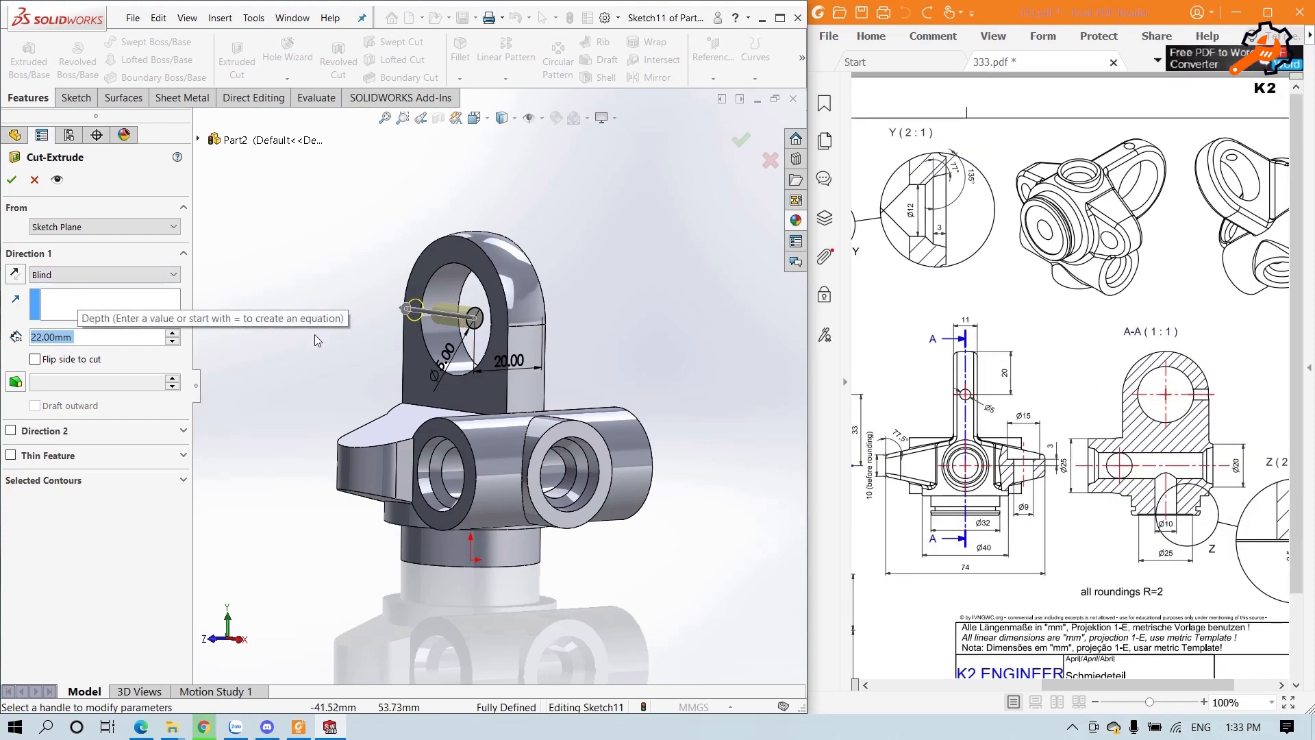
left_click(103, 274)
left_click(68, 287)
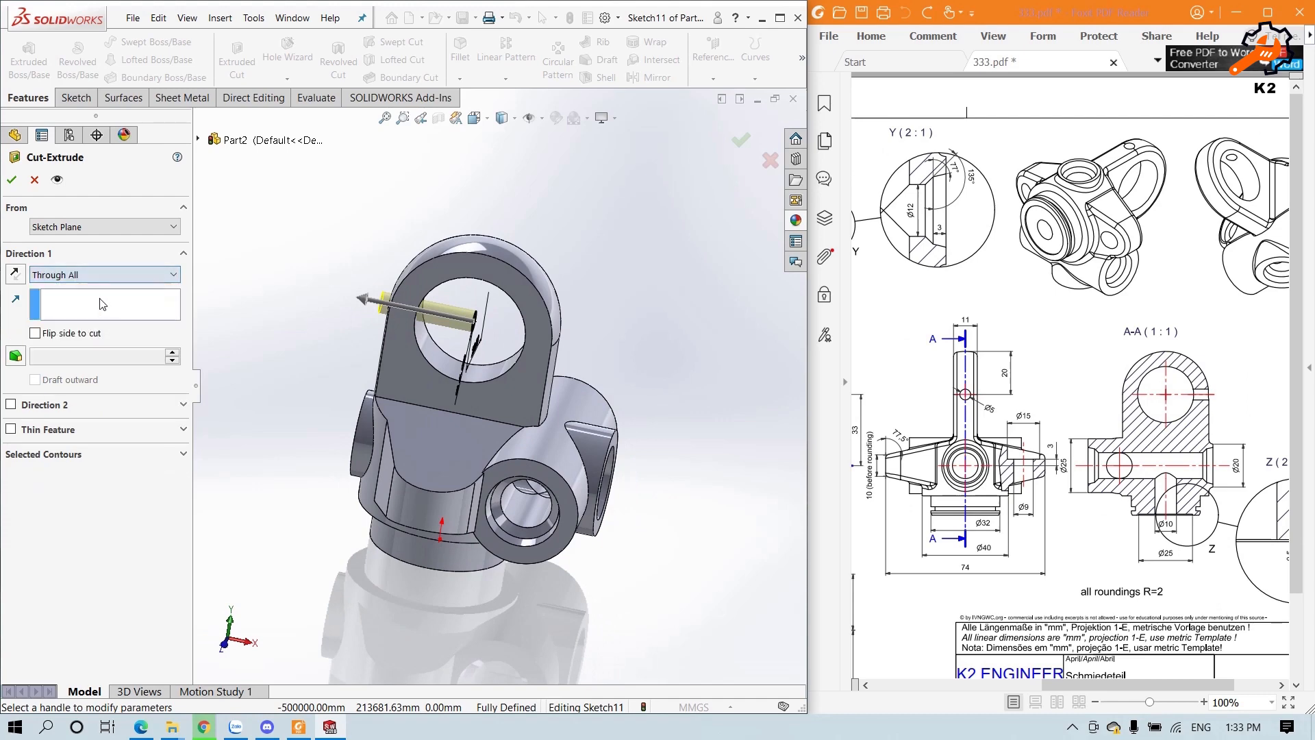
left_click(12, 181)
key("ctrl+7")
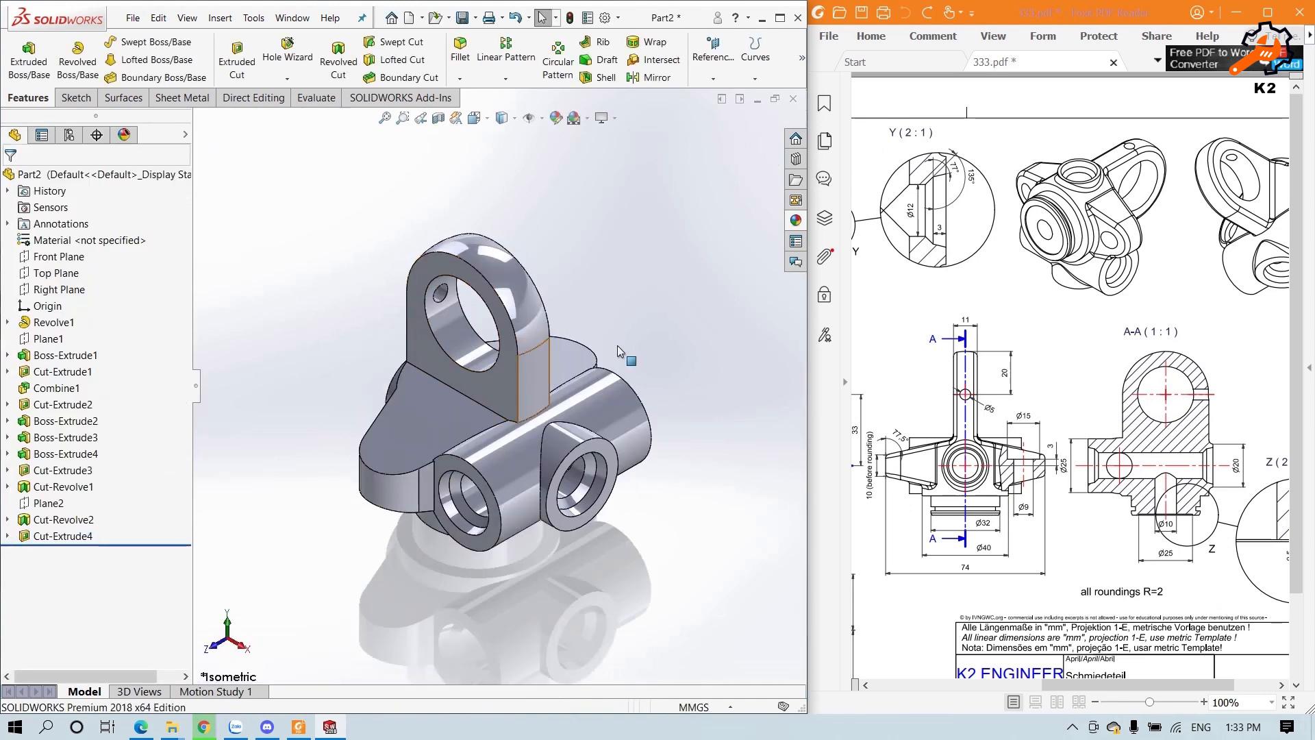
Check the side lug's hole dimensions in the drawing and start a sketch on the offset plane Plane1.
left_click_drag(964, 333, 872, 322)
left_click_drag(1043, 320, 1146, 319)
scroll(1026, 489, "up", 1, "ctrl")
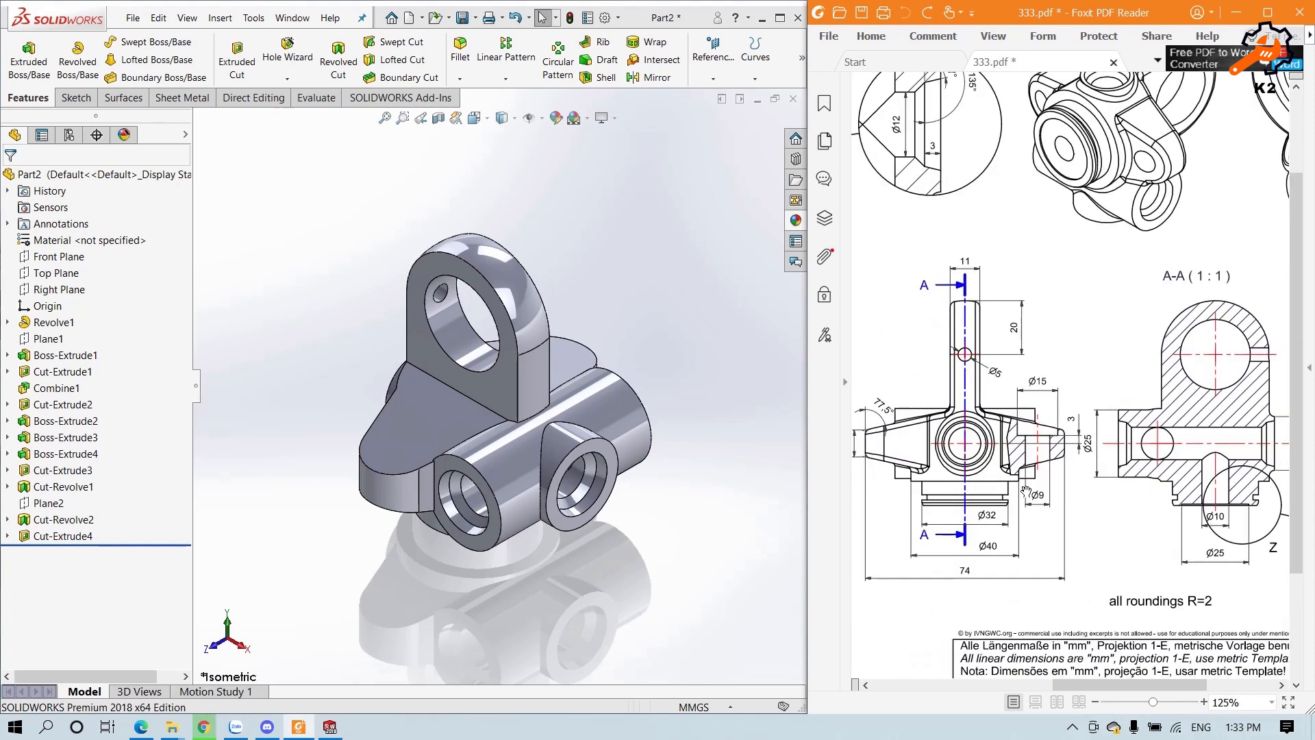
scroll(1026, 488, "up", 1, "ctrl")
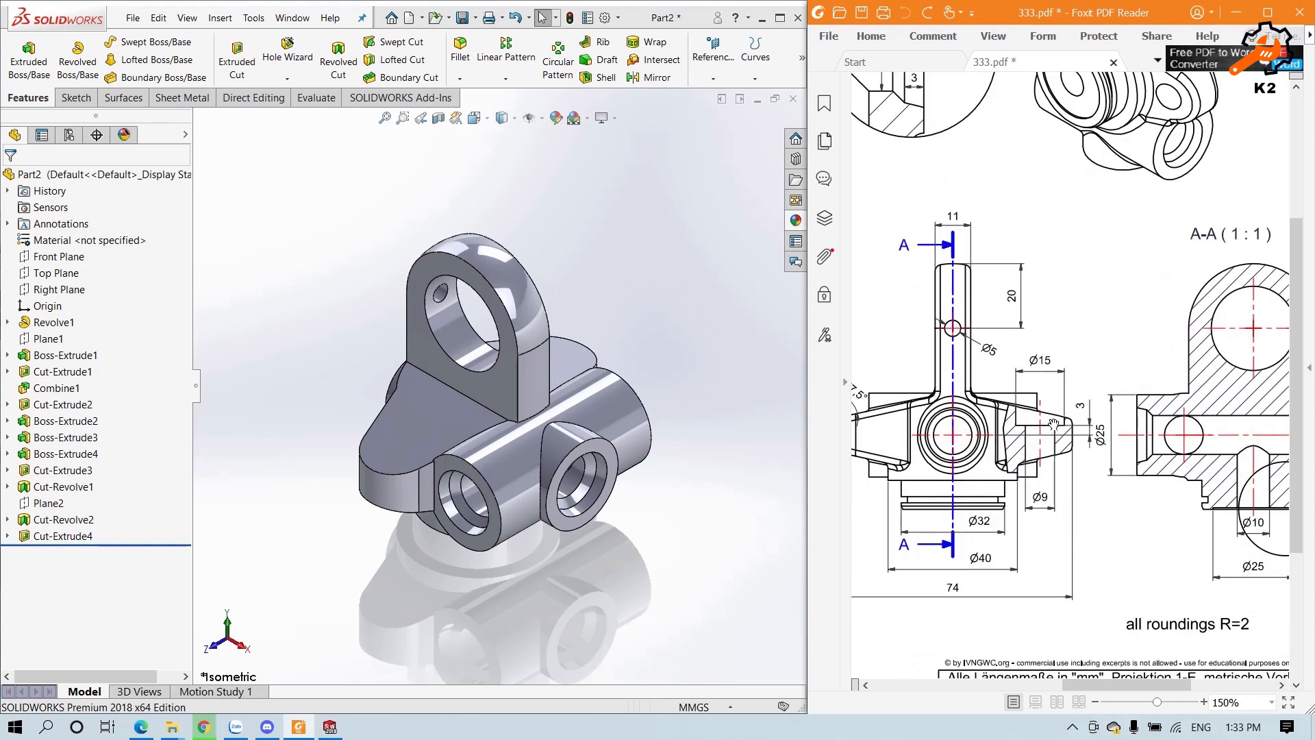
left_click(47, 274)
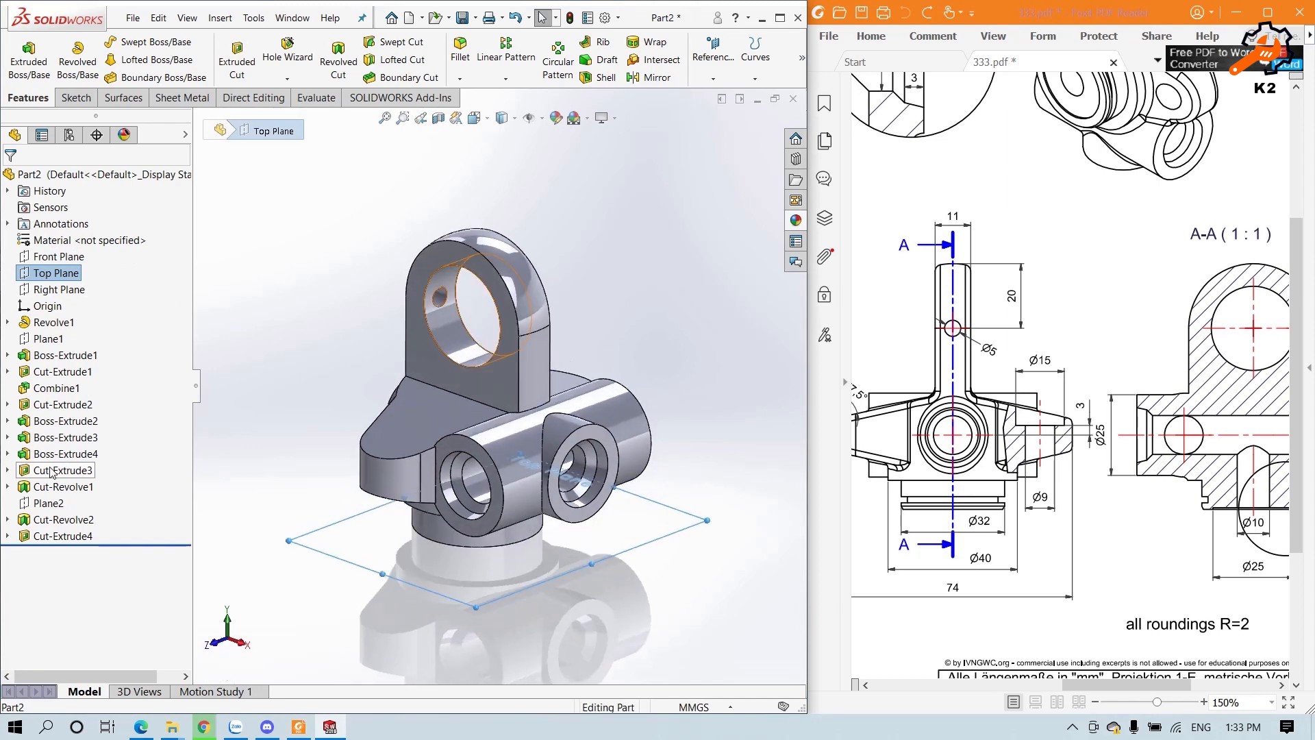
left_click(48, 339)
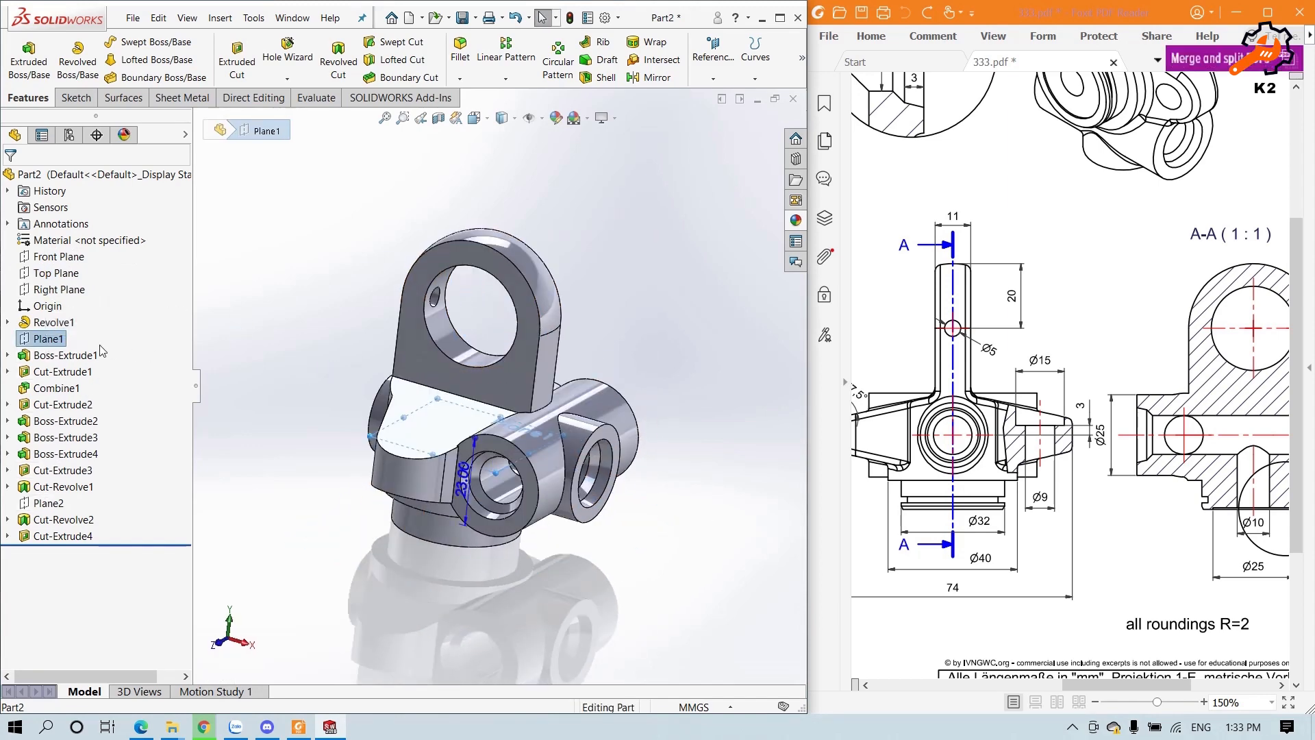
right_click(49, 340)
left_click(89, 326)
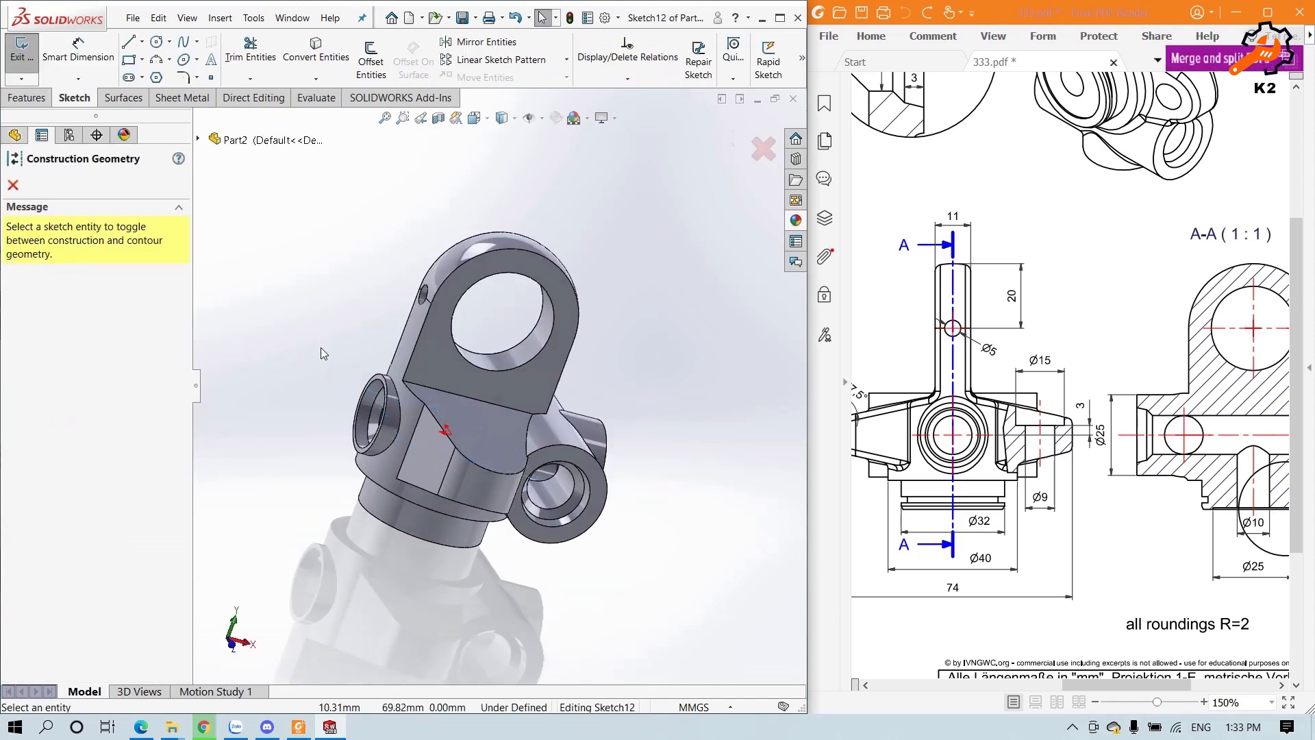
Draw a circle concentric with the side lug's rounded end and set its diameter to 15 mm.
key("c")
scroll(493, 424, "down", 4)
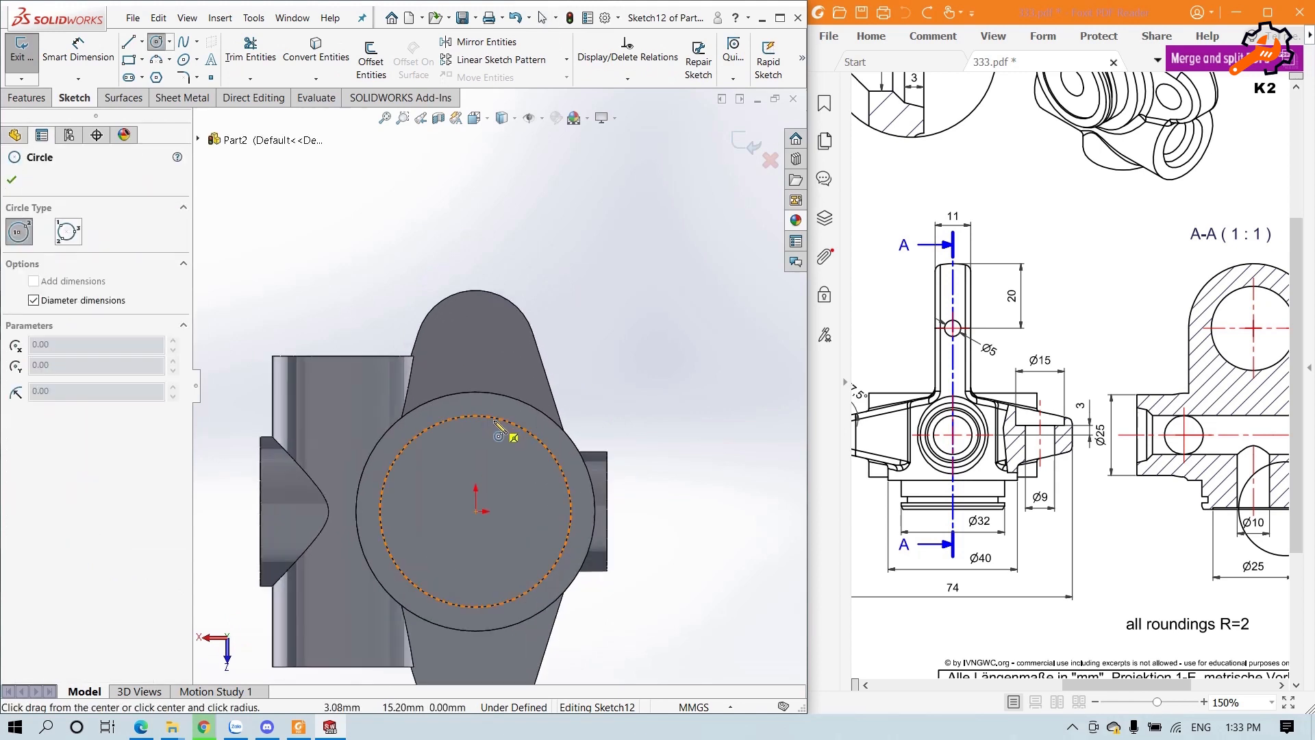
left_click(476, 350)
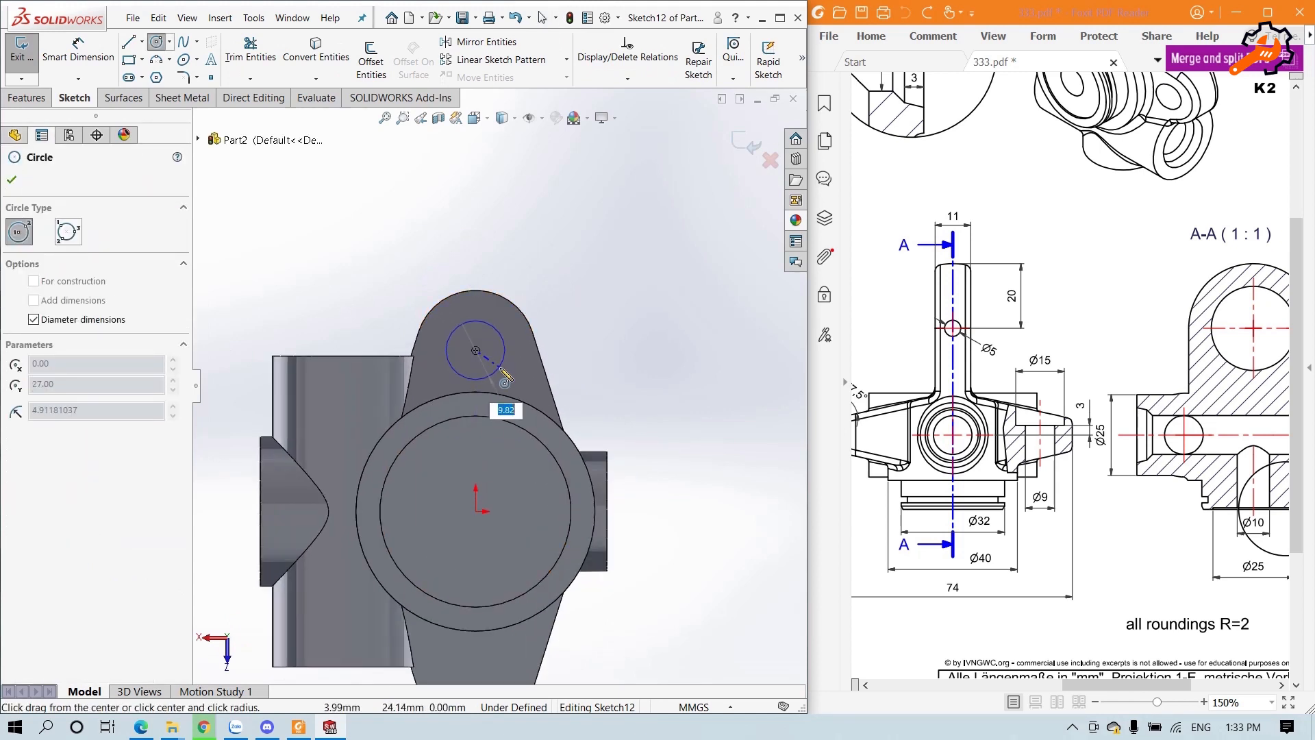
left_click(505, 375)
key("d")
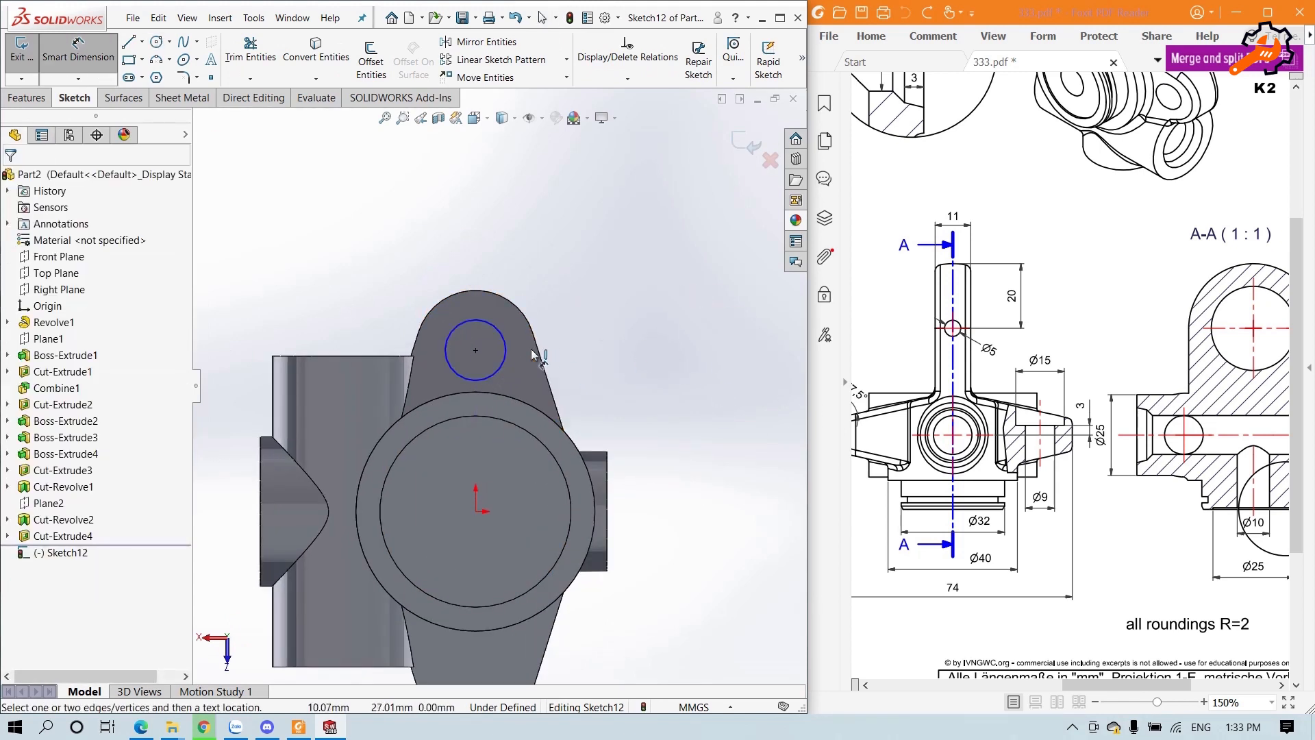
left_click(508, 351)
left_click(596, 286)
type("15")
key("Return")
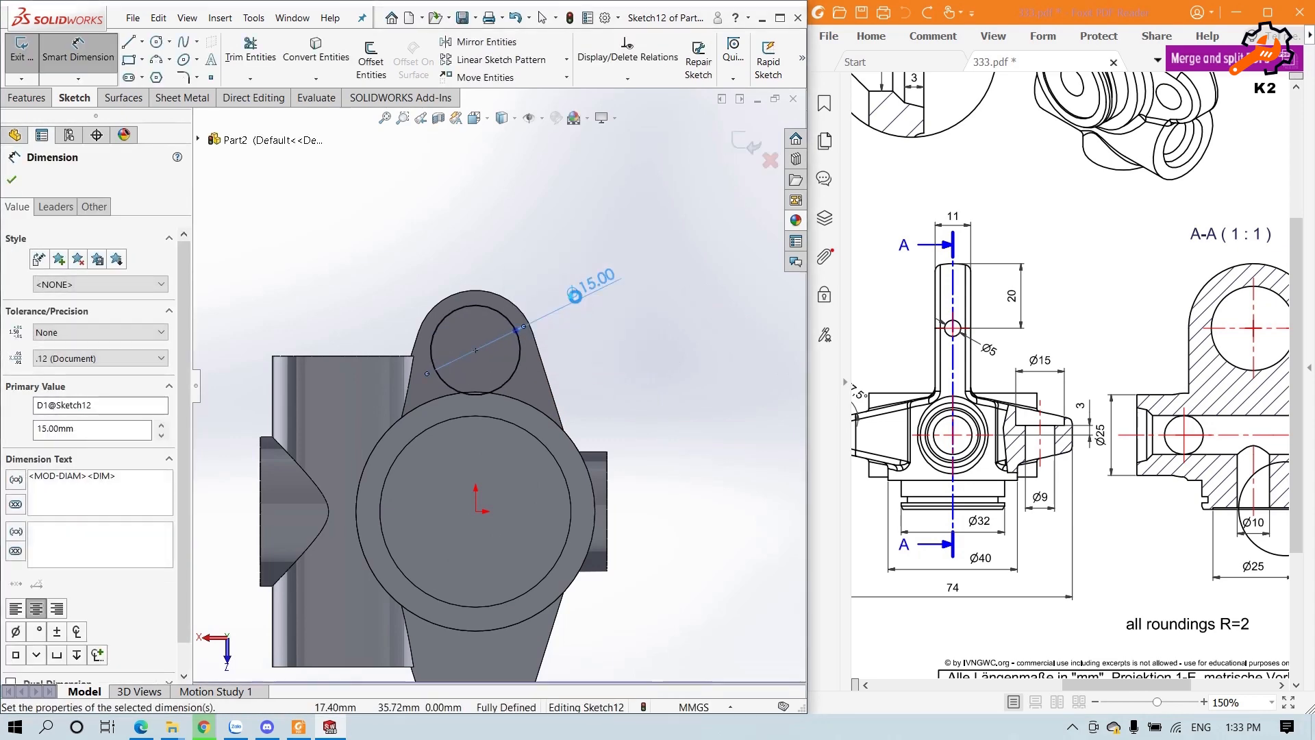
scroll(427, 460, "up", 1)
scroll(427, 461, "down", 3)
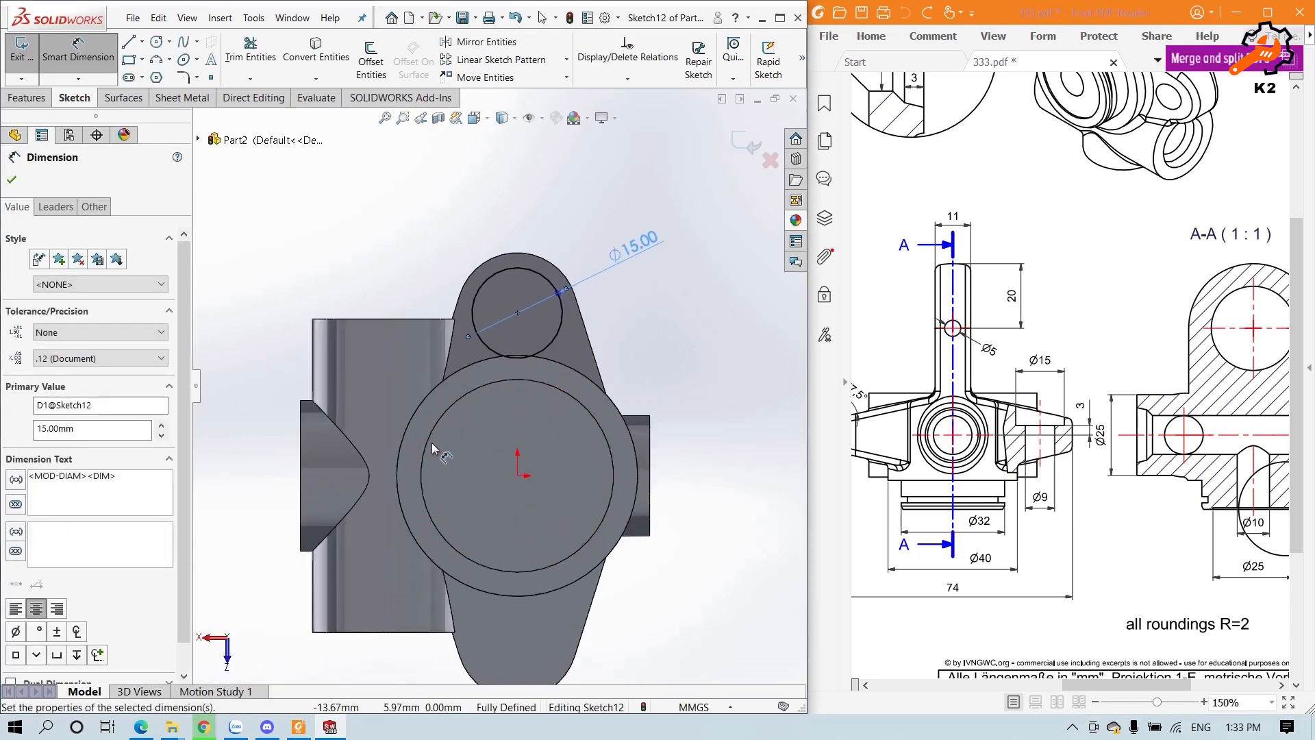
key("Escape")
Cut the 15 mm circle upward Through All, starting from a 3 mm offset reversed to lie above the sketch plane.
middle_click_drag(444, 441, 446, 258)
middle_click_drag(452, 320, 555, 423)
left_click(43, 101)
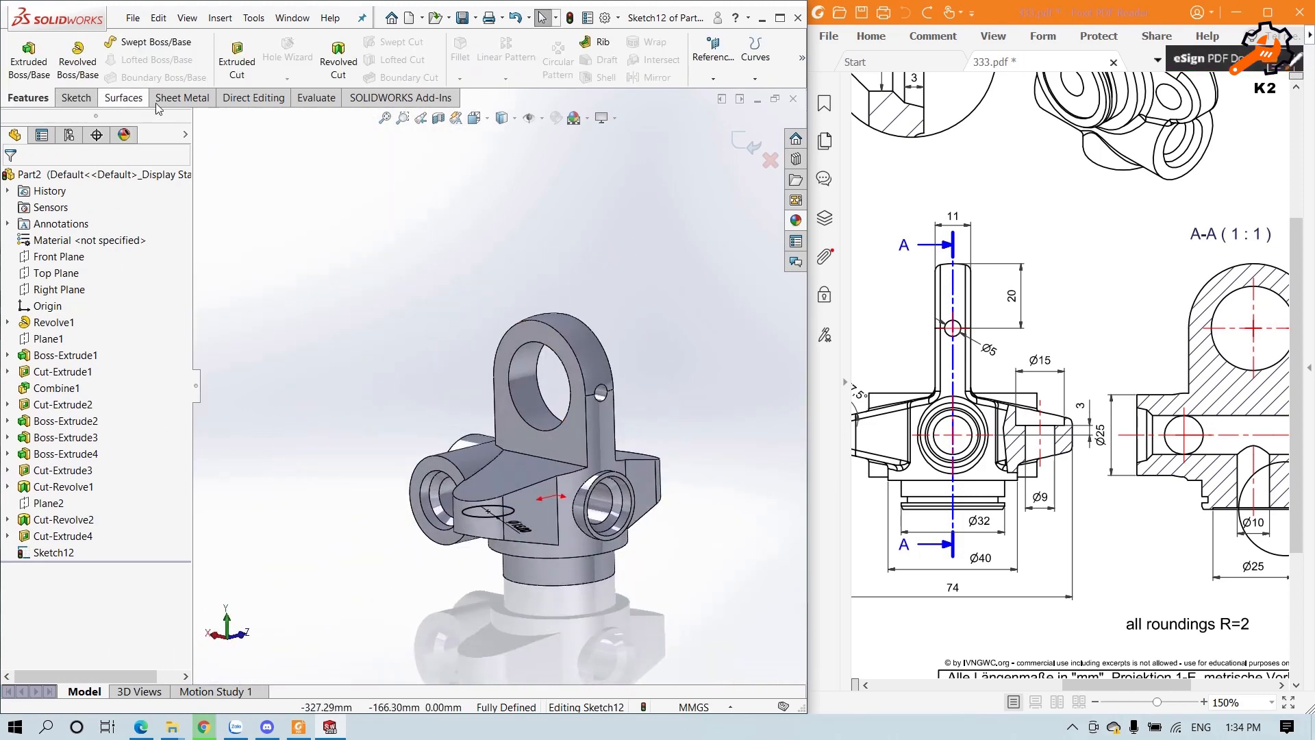
left_click(237, 58)
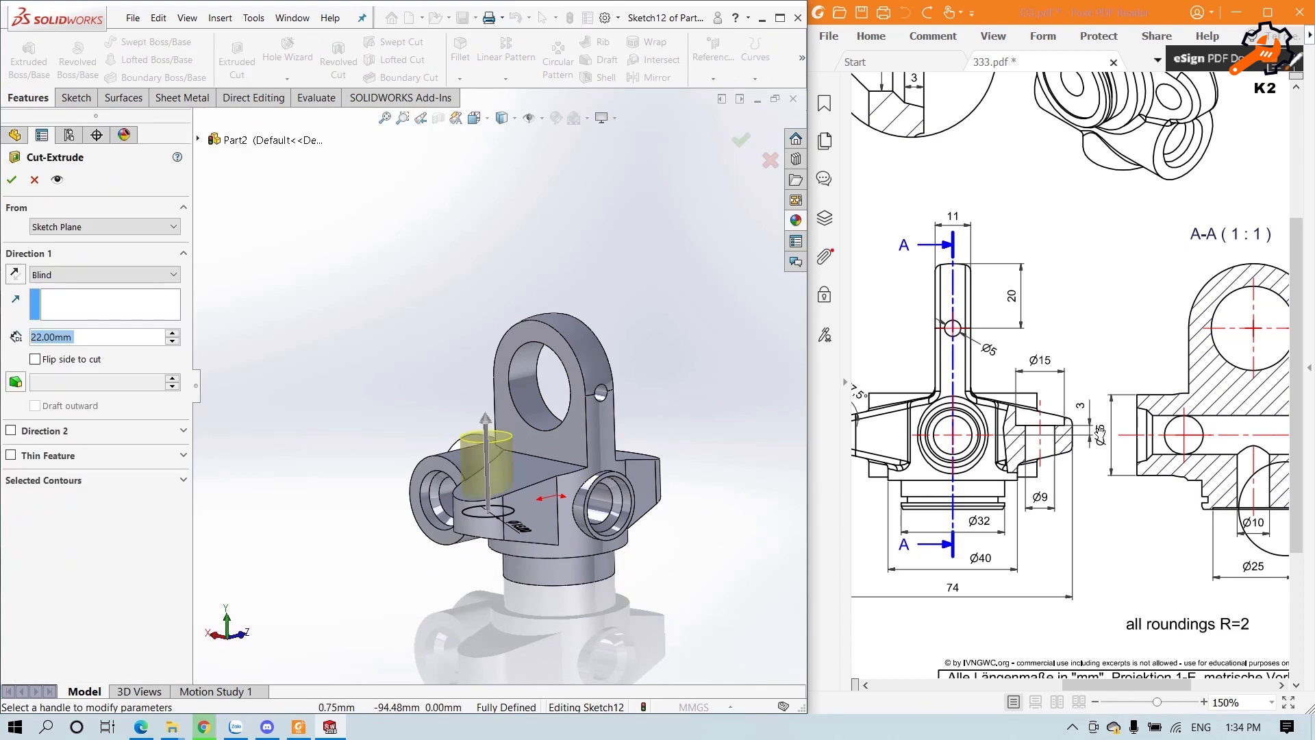
left_click(153, 228)
left_click(111, 275)
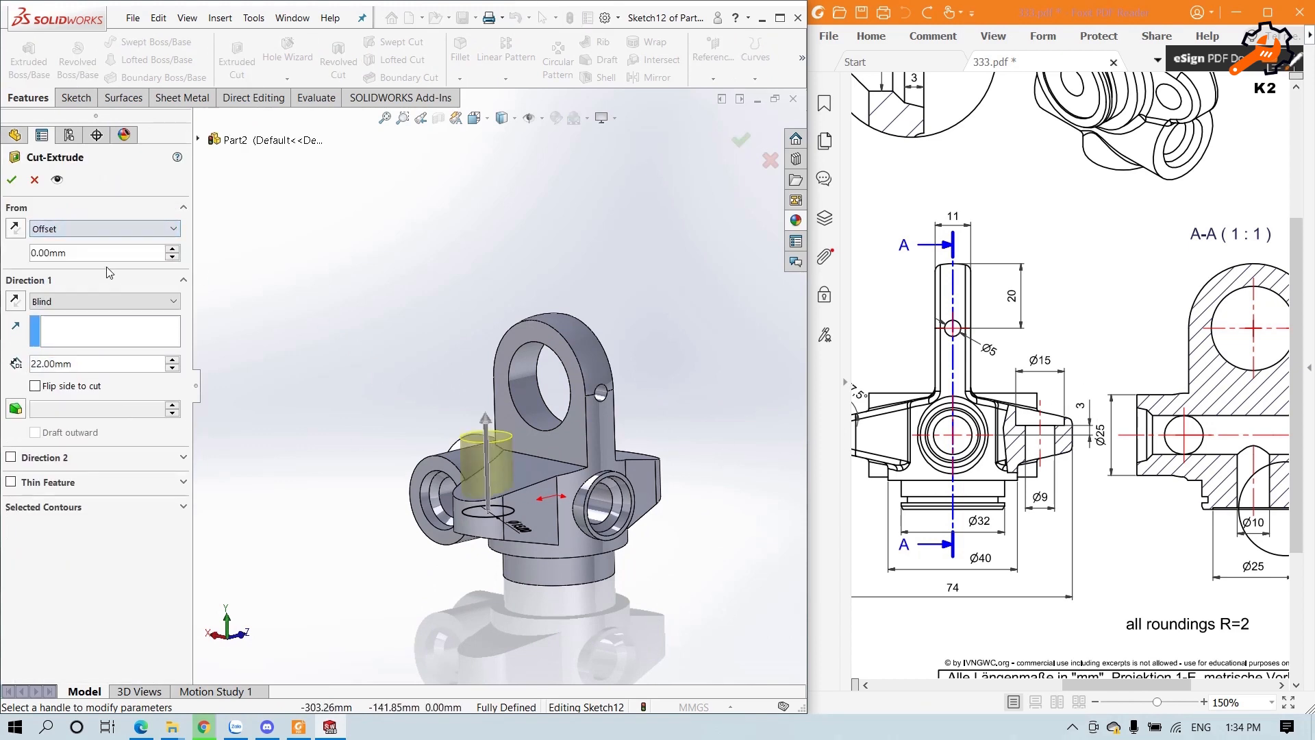
type("3")
key("Return")
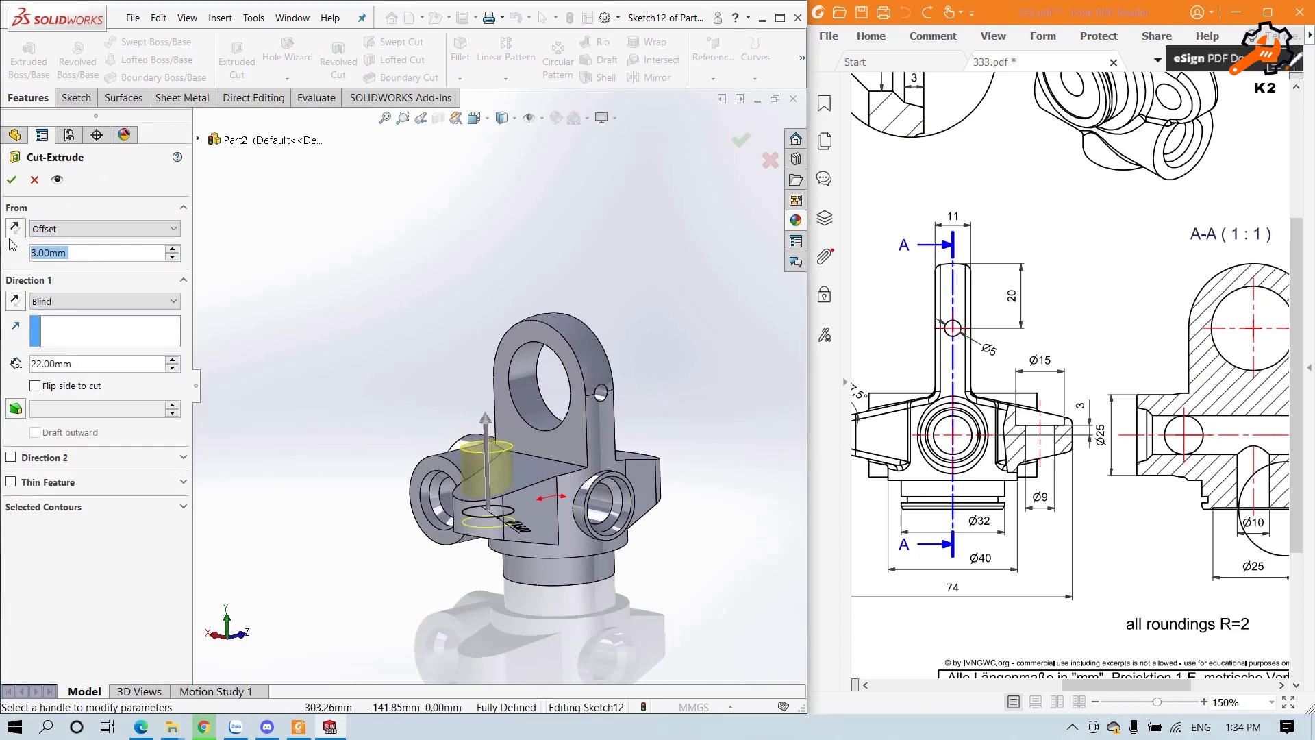
left_click(60, 301)
left_click(68, 327)
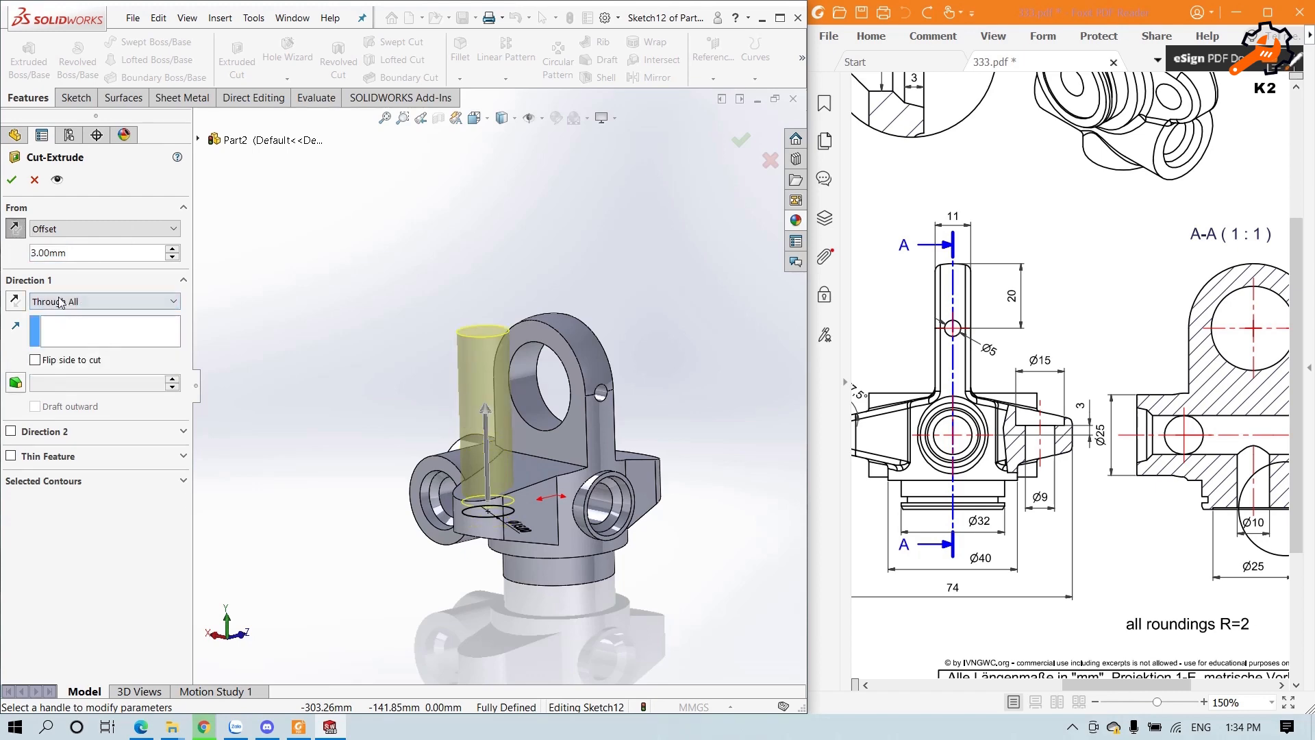
left_click(12, 179)
Start a sketch on the floor of the 15 mm recess and draw a concentric circle about 52.5 mm in diameter.
middle_click_drag(473, 411, 521, 541)
right_click(498, 531)
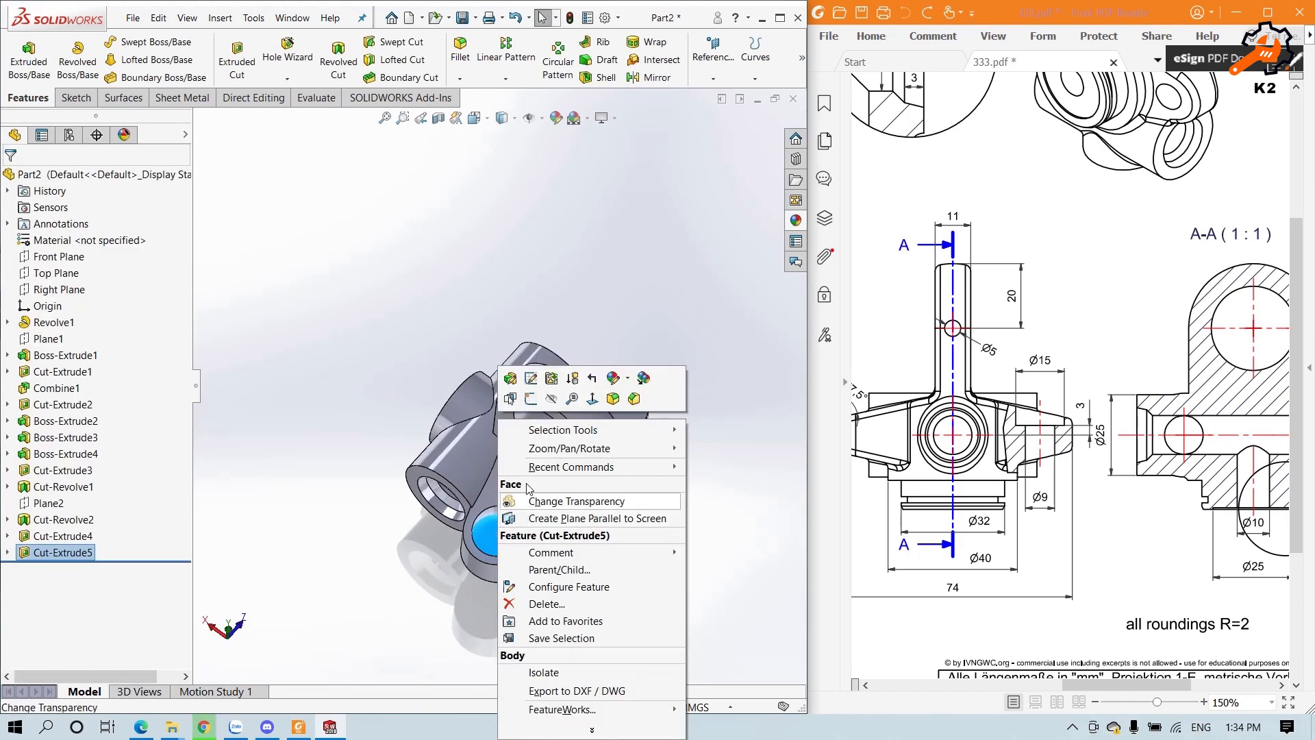
left_click(531, 399)
scroll(494, 384, "up", 4)
left_click(318, 329)
right_click_drag(318, 329, 390, 326)
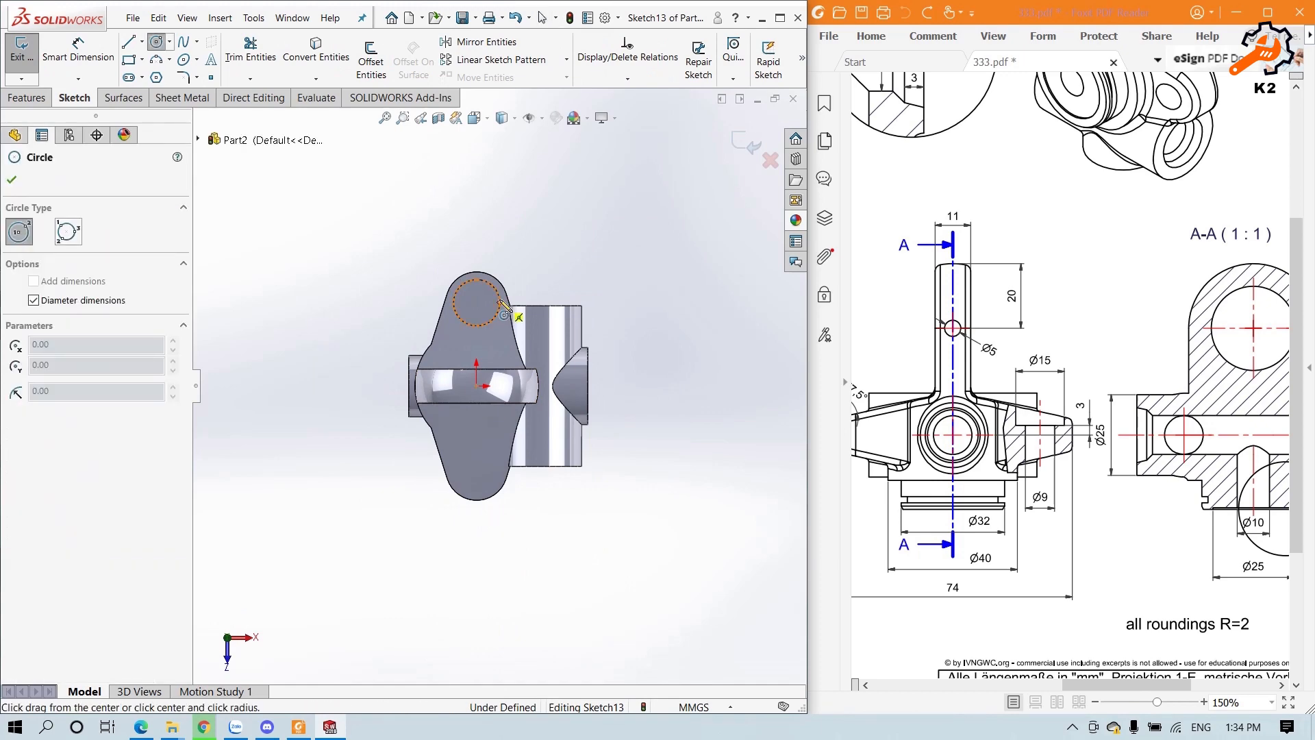
left_click_drag(477, 302, 487, 311)
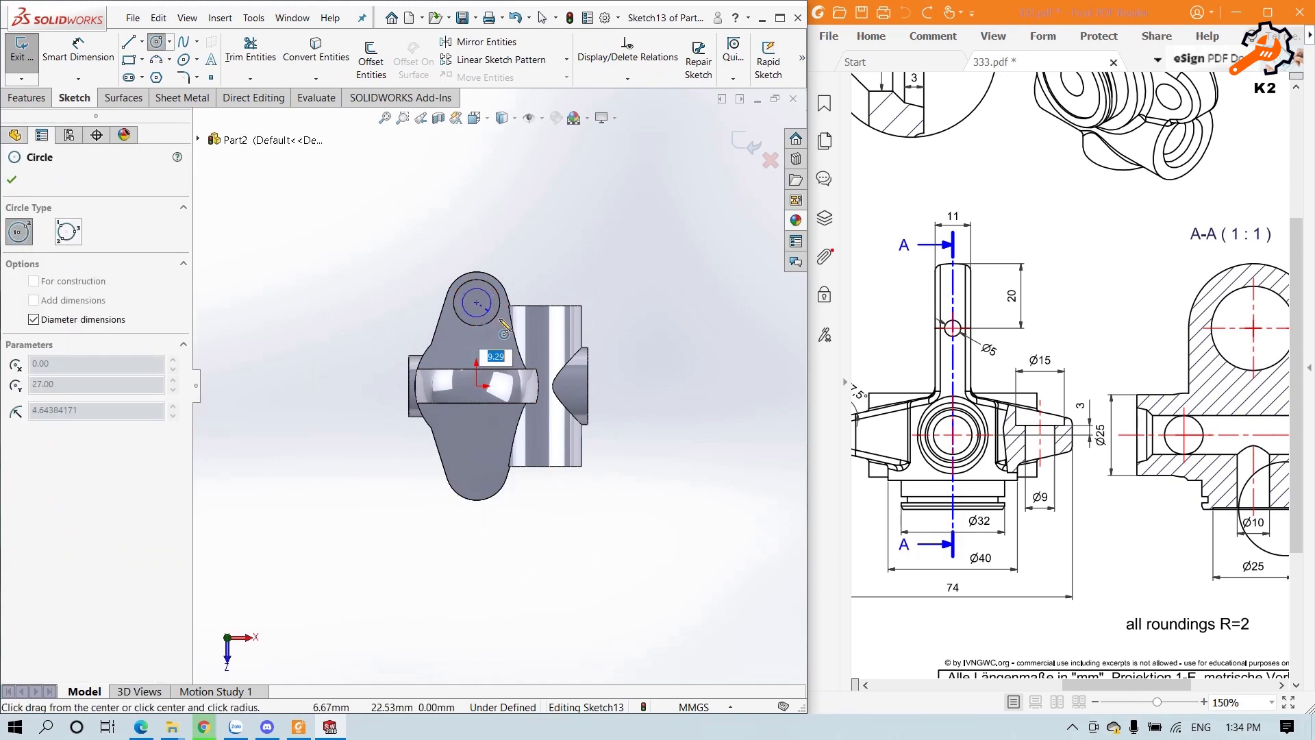
left_click(530, 241)
Set the diameter of the circle on the recess floor to 9 mm.
right_click_drag(578, 236, 602, 191)
left_click(540, 251)
left_click(586, 251)
type("9")
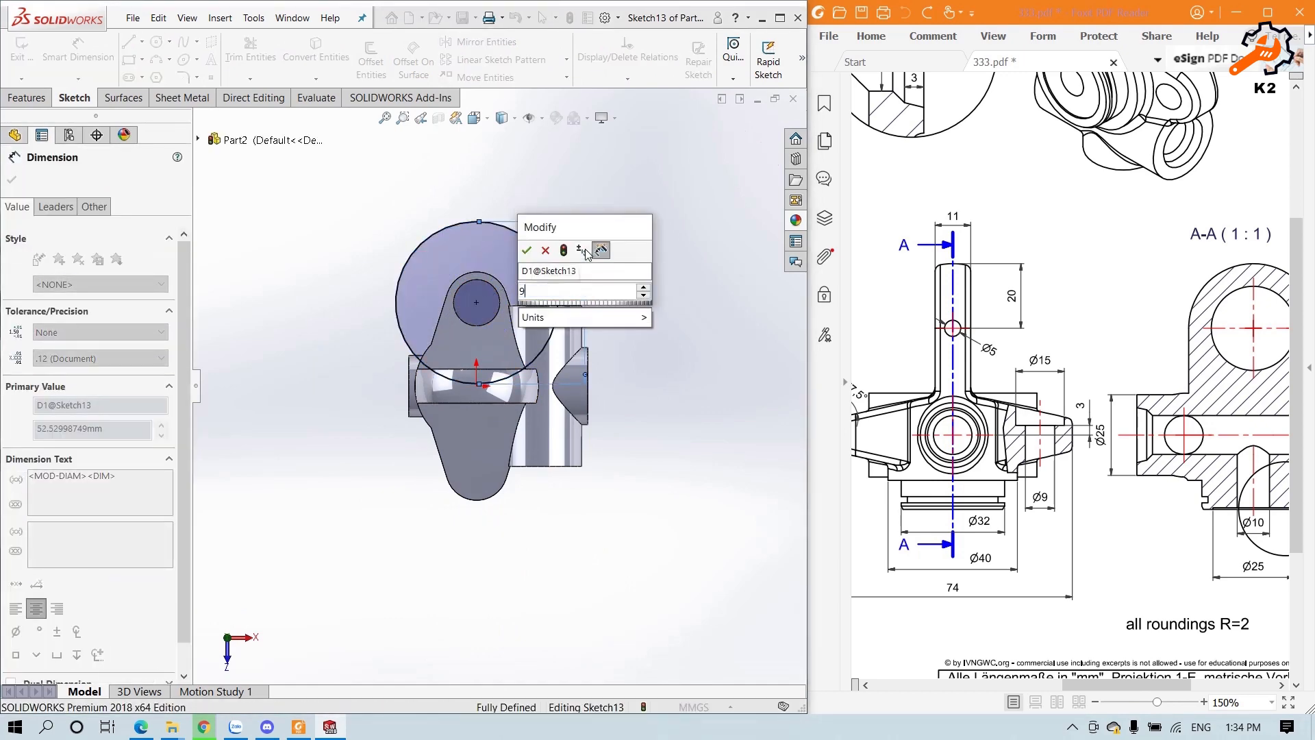
key("Return")
left_click(543, 17)
Cut the 9 mm circle Through All to make the side lug's bolt hole.
left_click(31, 99)
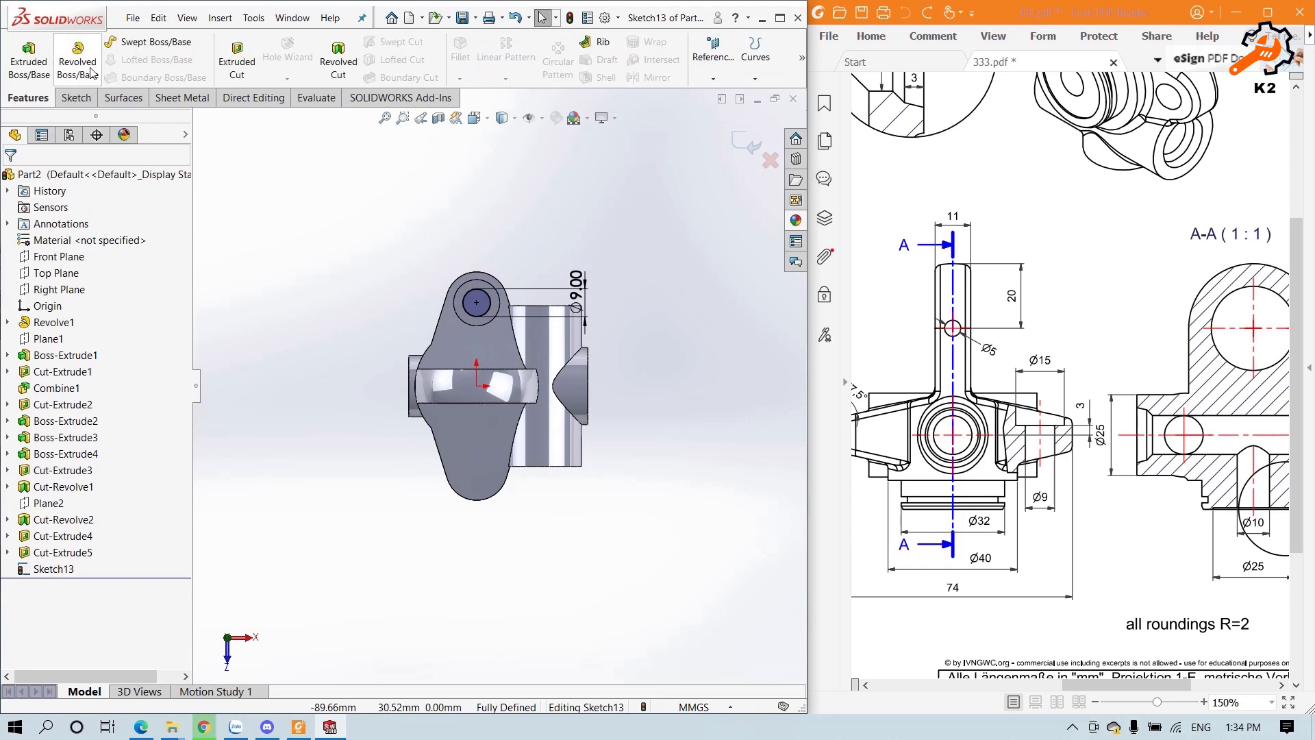
left_click(237, 60)
left_click(103, 273)
left_click(68, 300)
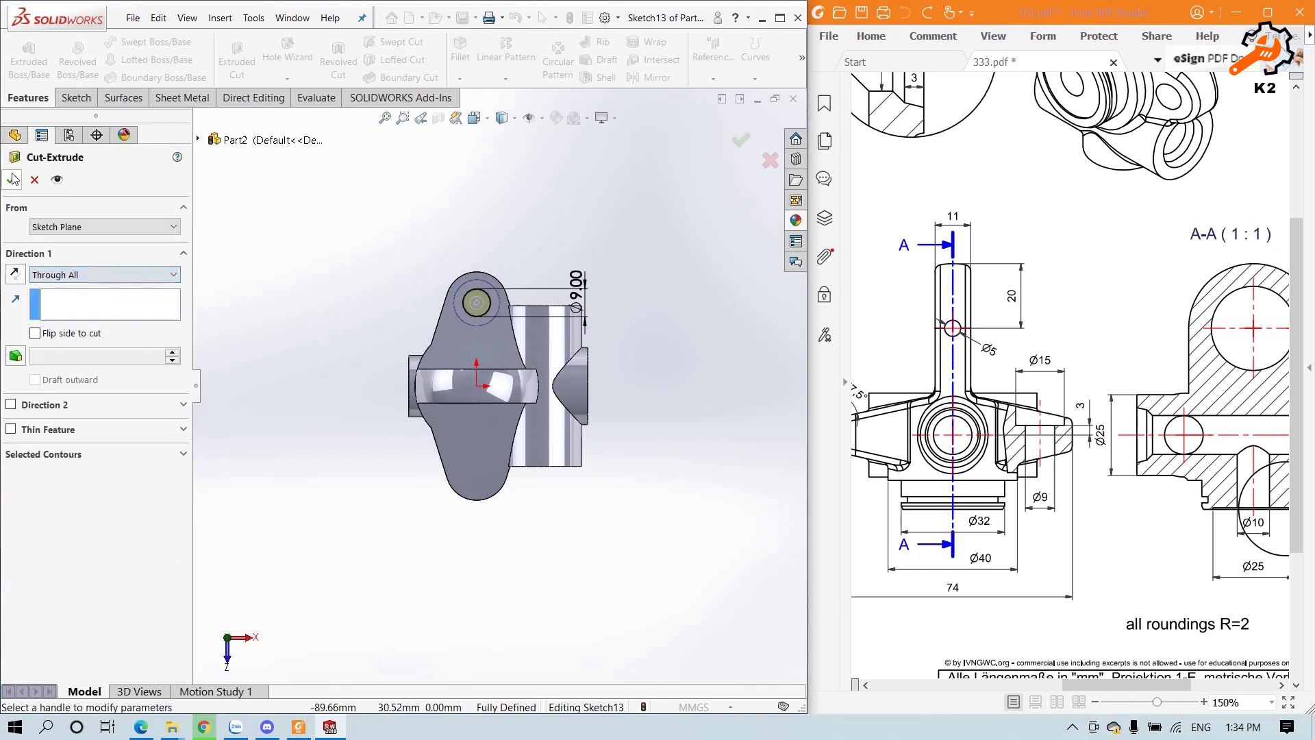
left_click(11, 180)
middle_click_drag(375, 331, 543, 98)
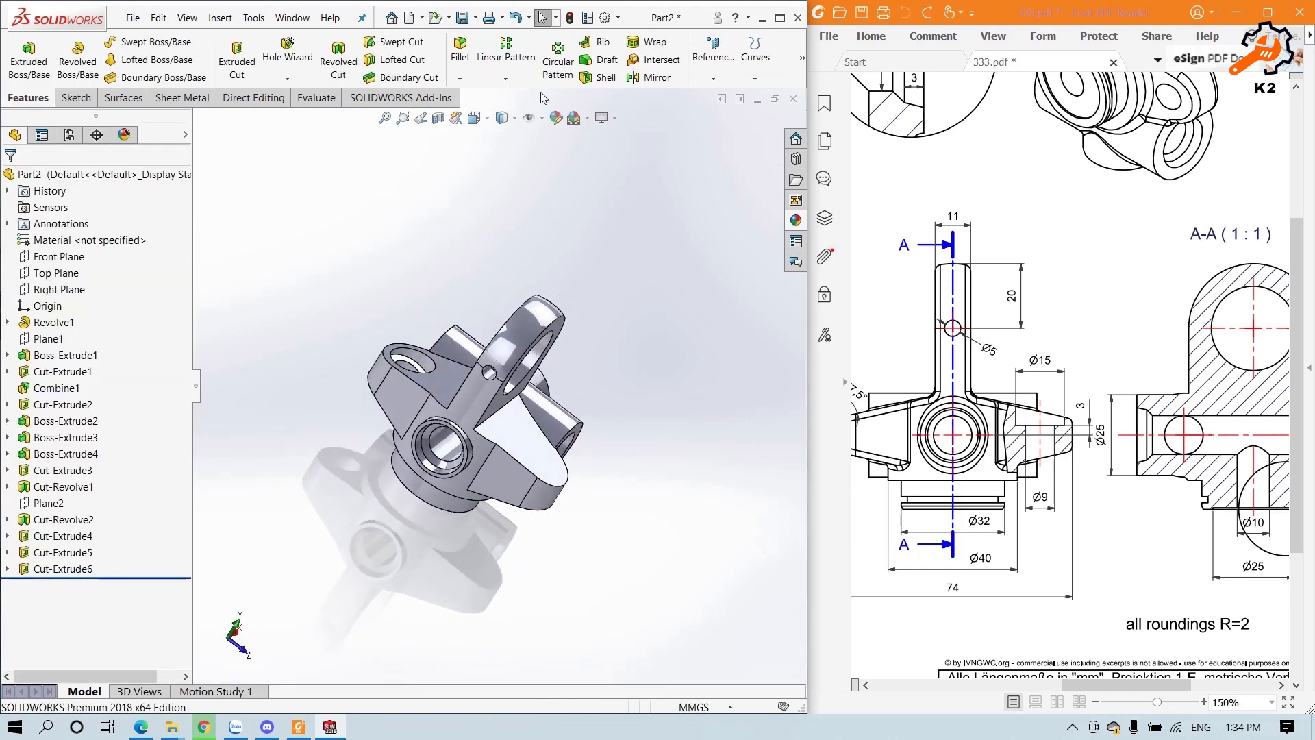
Mirror the 15 mm recess cut and the 9 mm hole cut across the Front Plane to the opposite side lug.
left_click(655, 78)
left_click(198, 139)
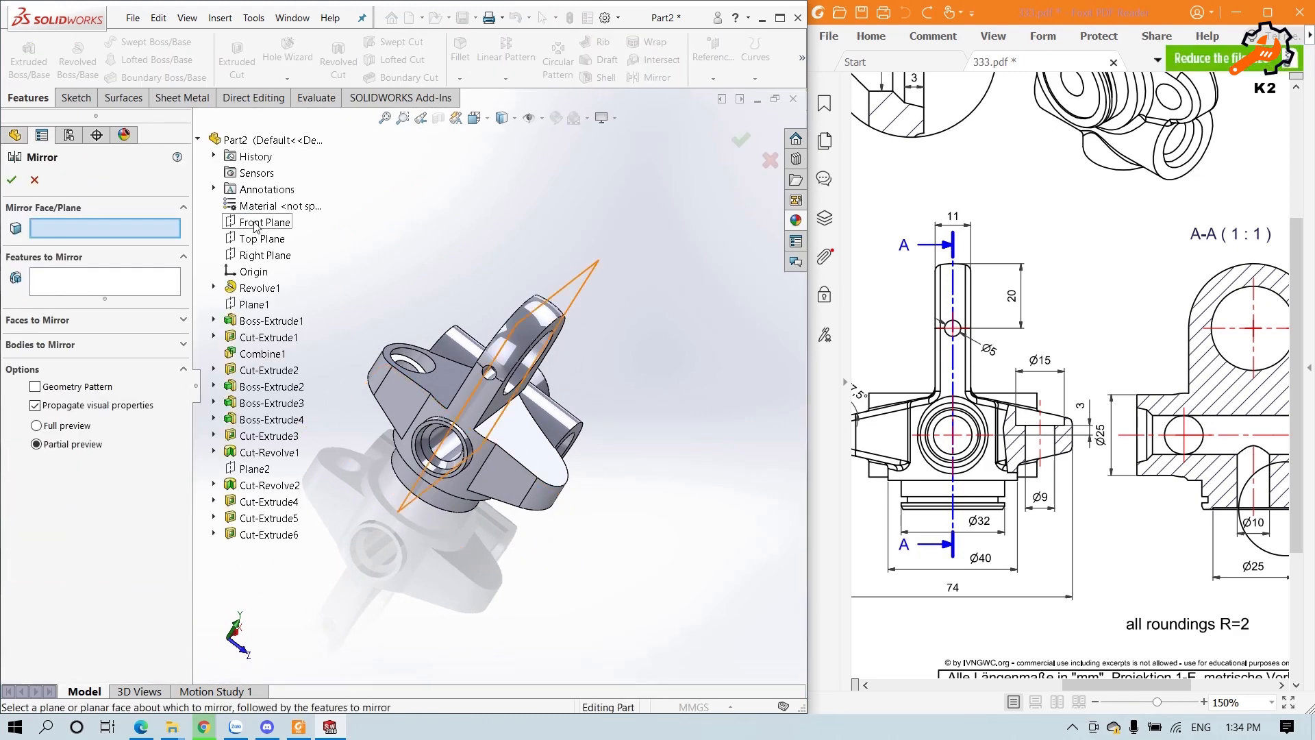
left_click(264, 222)
left_click(255, 519)
left_click(269, 537)
key("Return")
key("ctrl+7")
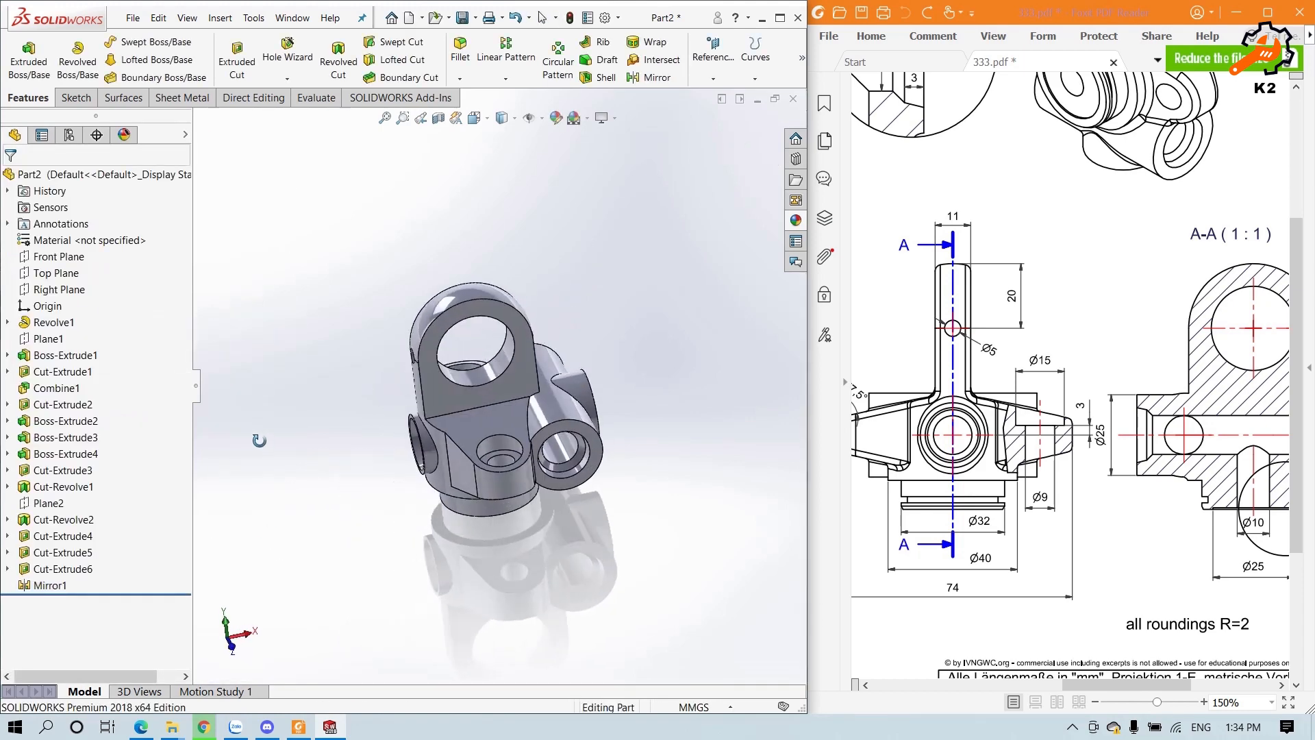
Start a sketch on the Front Plane and draw a rectangle about 2.5 by 1.9 mm against the lower cylinder's side edge.
left_click(986, 471)
scroll(986, 472, "down", 4, "ctrl")
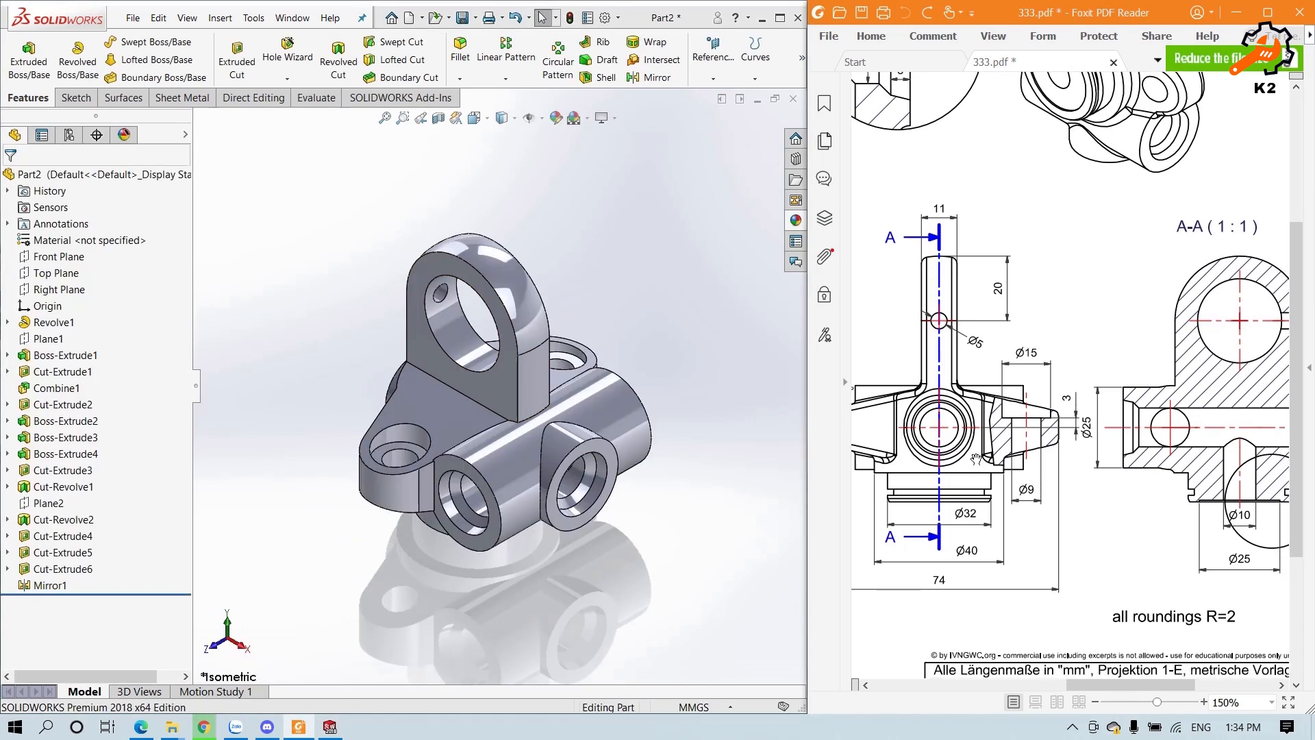
scroll(1035, 458, "up", 4, "ctrl")
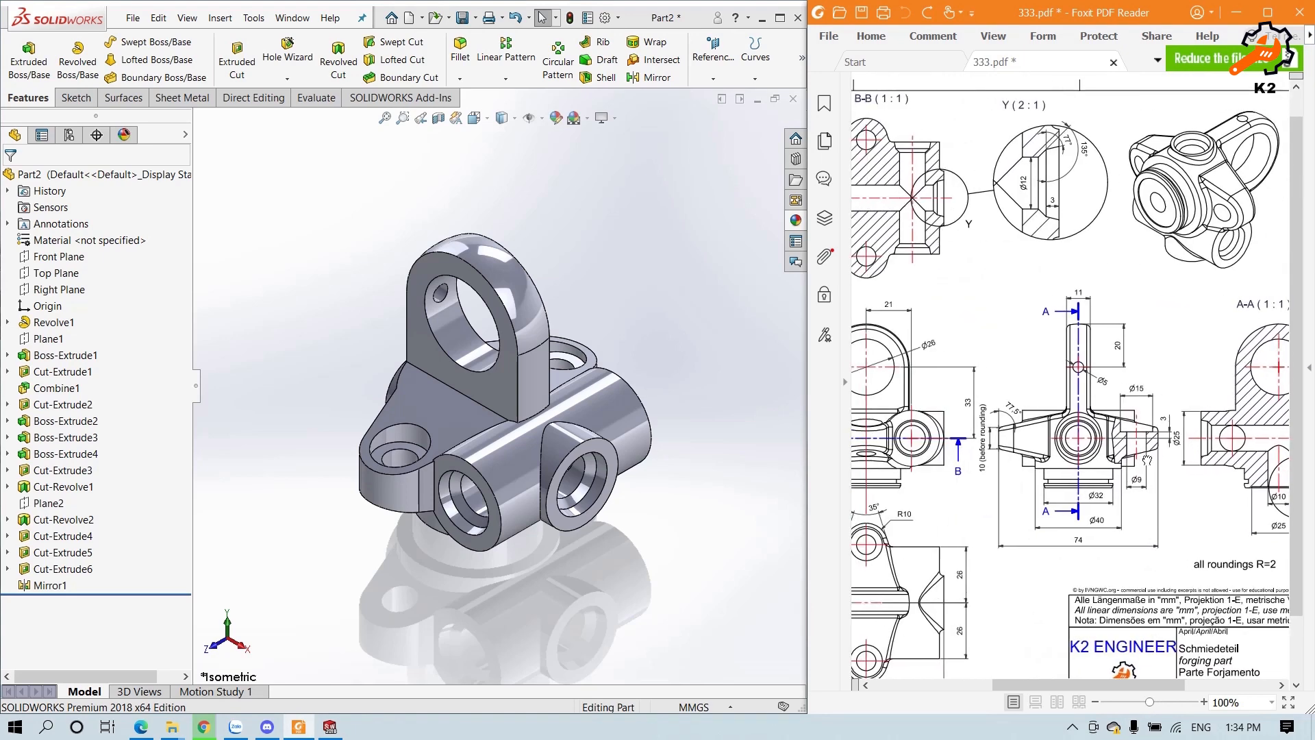
scroll(1096, 421, "down", 2, "ctrl")
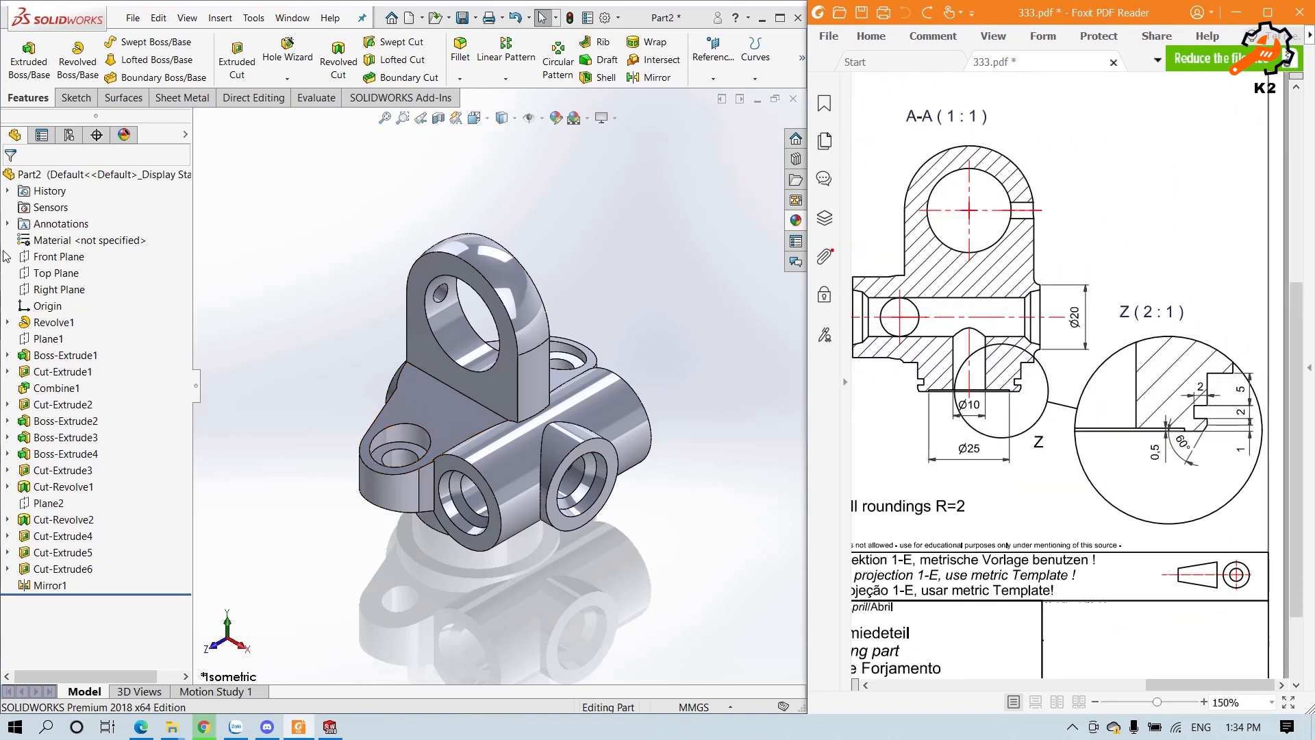
left_click(45, 257)
left_click(63, 231)
scroll(498, 343, "up", 3)
left_click(641, 358)
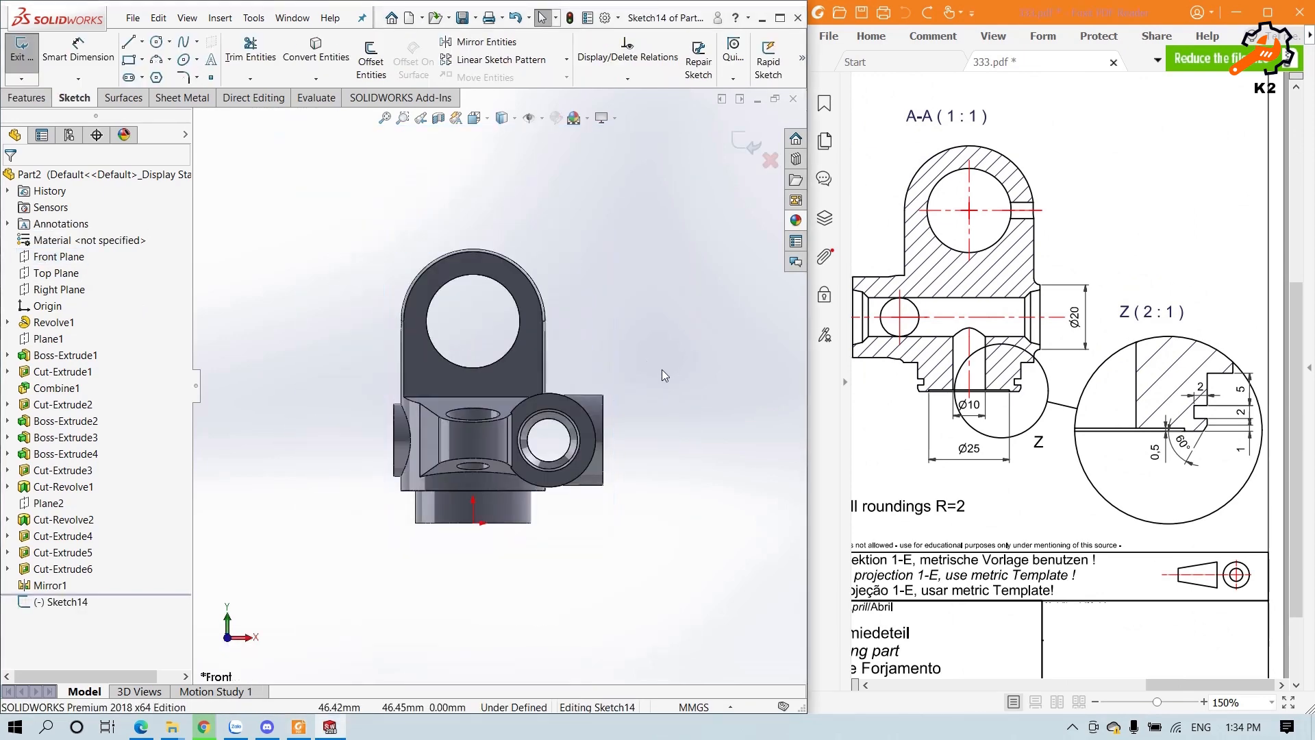
scroll(479, 545, "down", 3)
key("r")
scroll(564, 489, "down", 2)
left_click(563, 447)
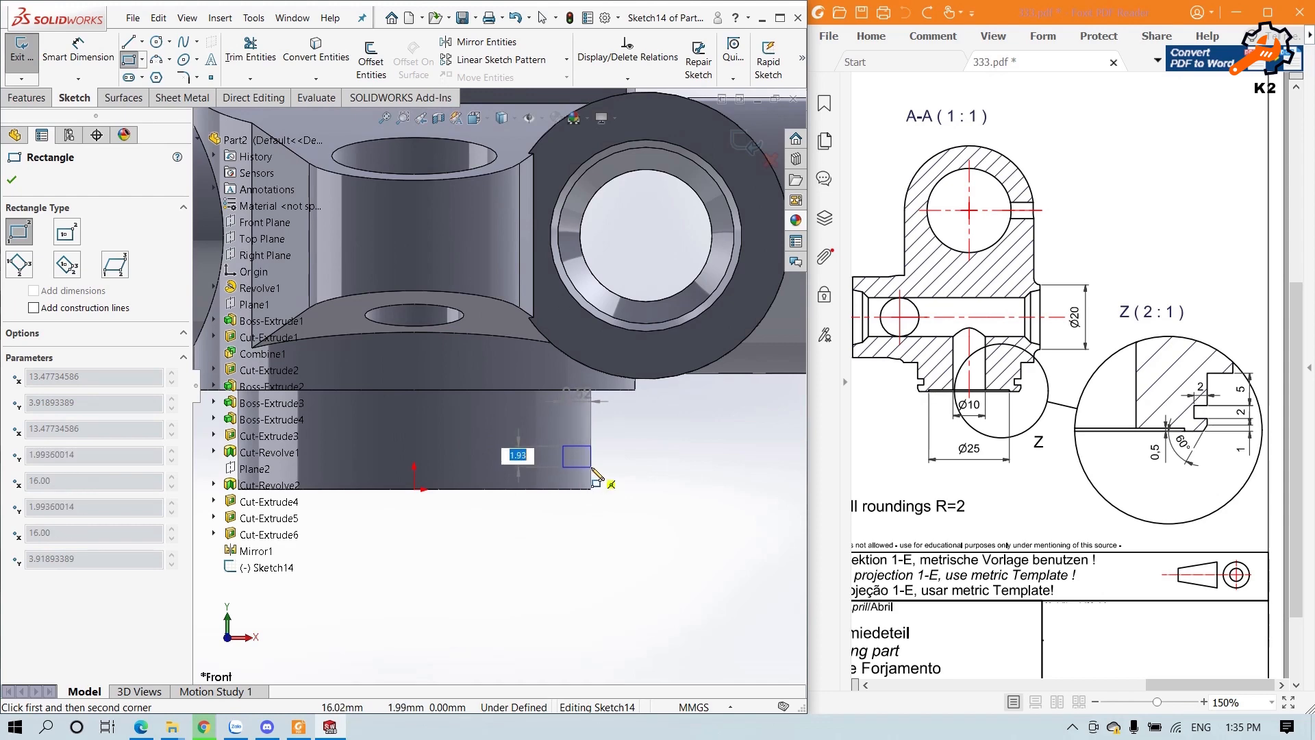
left_click(591, 467)
Draw a sloped line and a vertical line forming a small triangle at the lower cylinder's bottom outer corner, below the rectangle.
key("l")
scroll(575, 494, "down", 2)
scroll(593, 488, "down", 1)
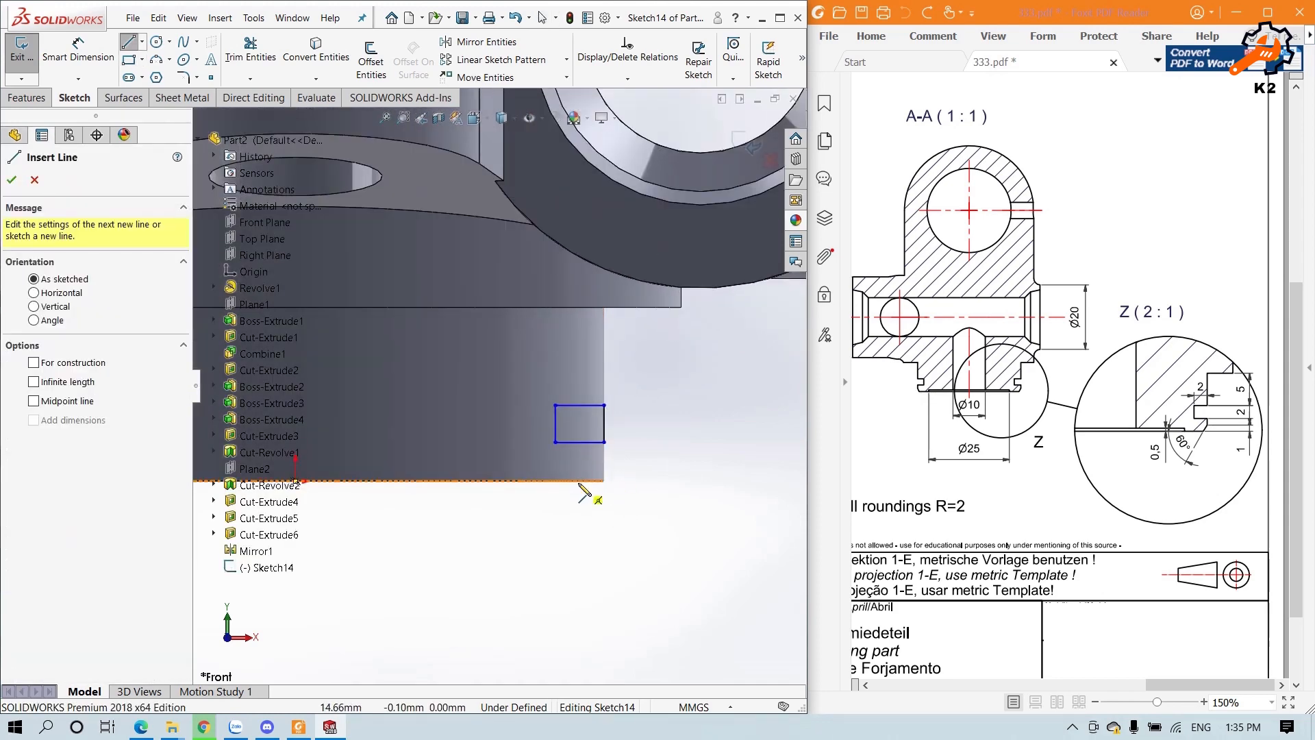
left_click(579, 481)
left_click(604, 455)
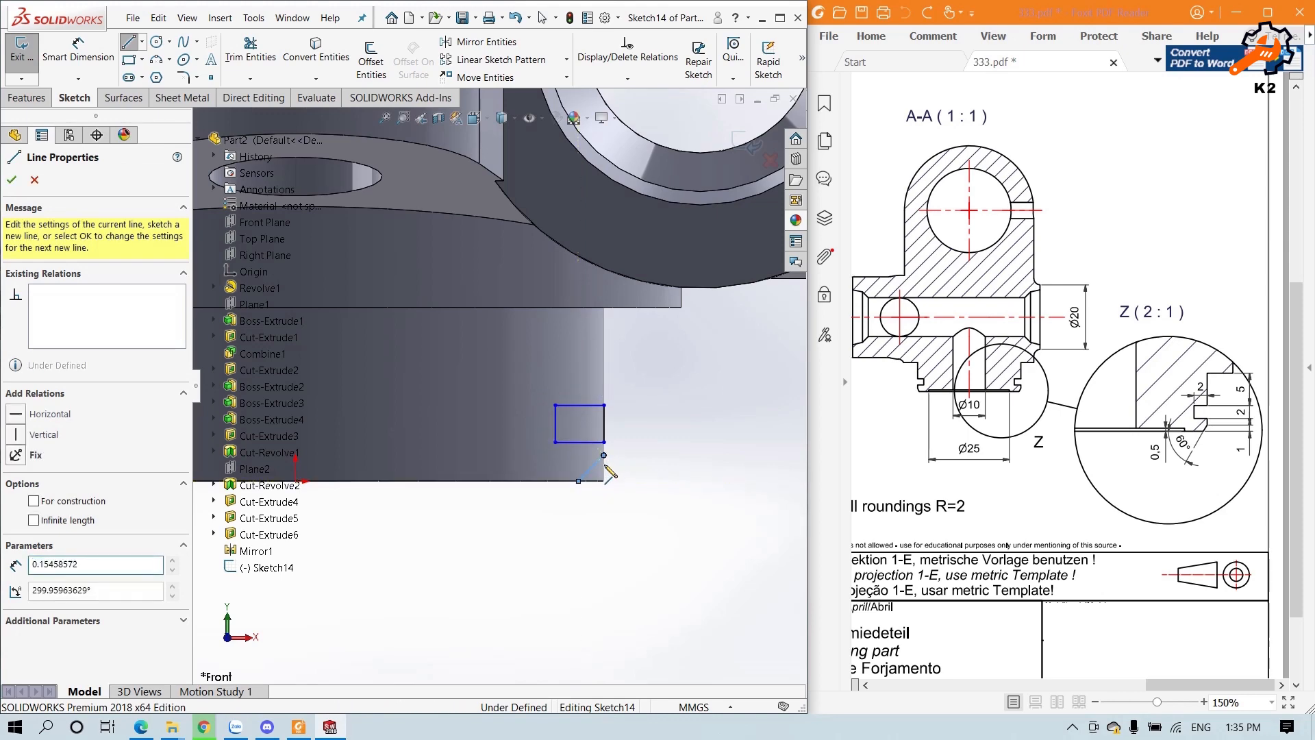
left_click(603, 481)
key("Escape")
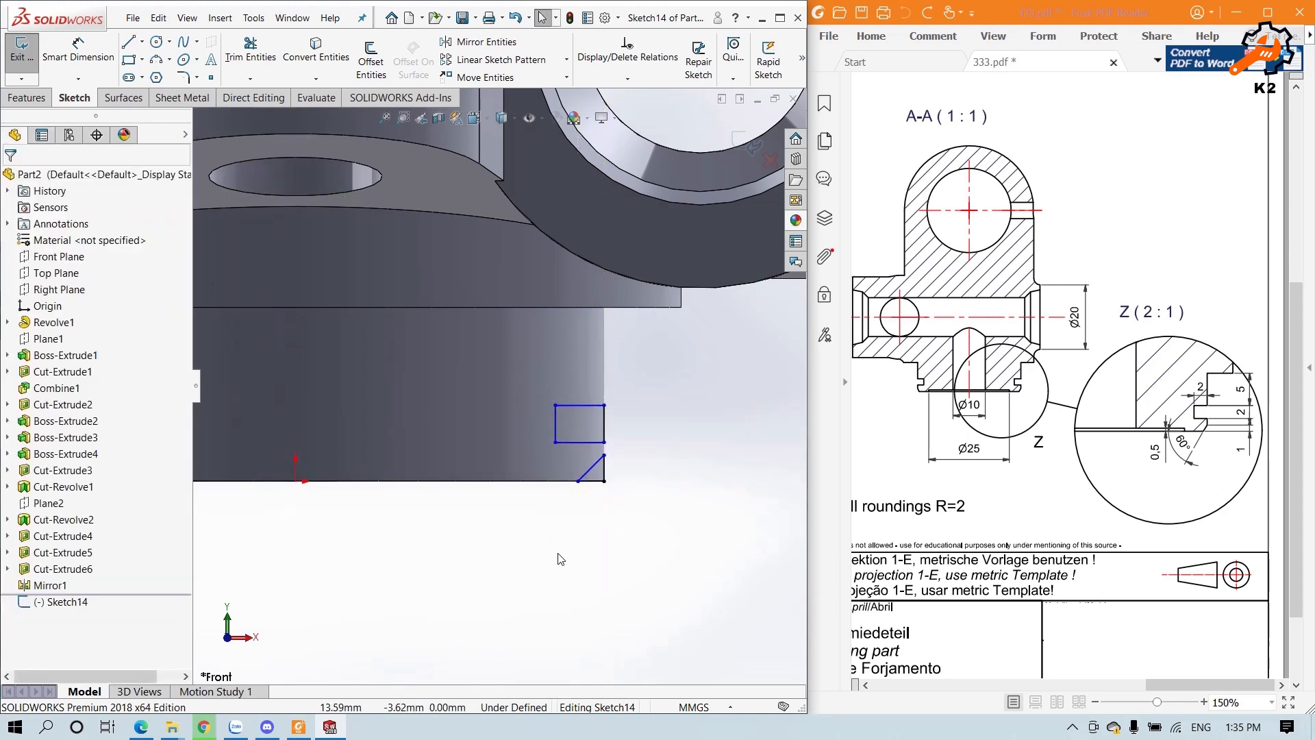
Set the gap between the rectangle and the triangle to 2 mm and the rectangle's height to 5 mm.
right_click_drag(558, 556, 562, 503)
left_click(604, 442)
left_click(604, 455)
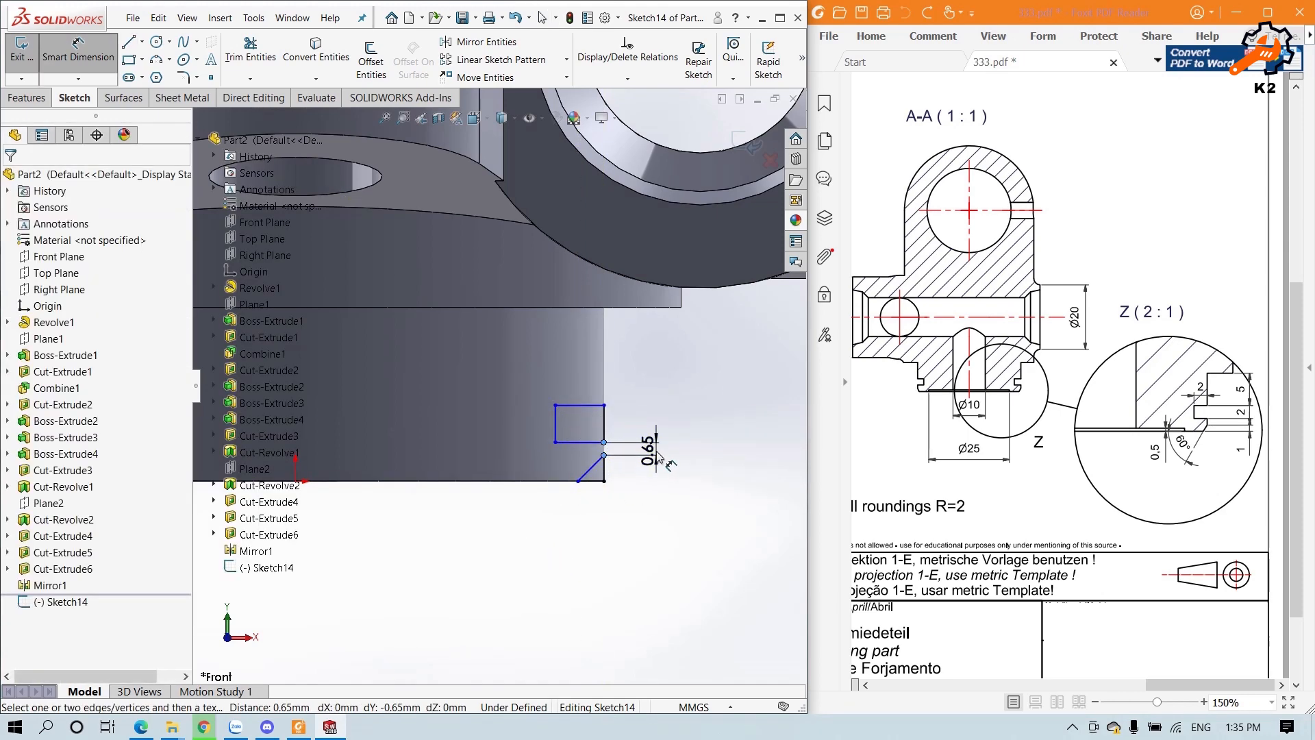
left_click(655, 455)
type("2")
key("Return")
left_click(605, 398)
left_click(682, 404)
type("5")
key("Return")
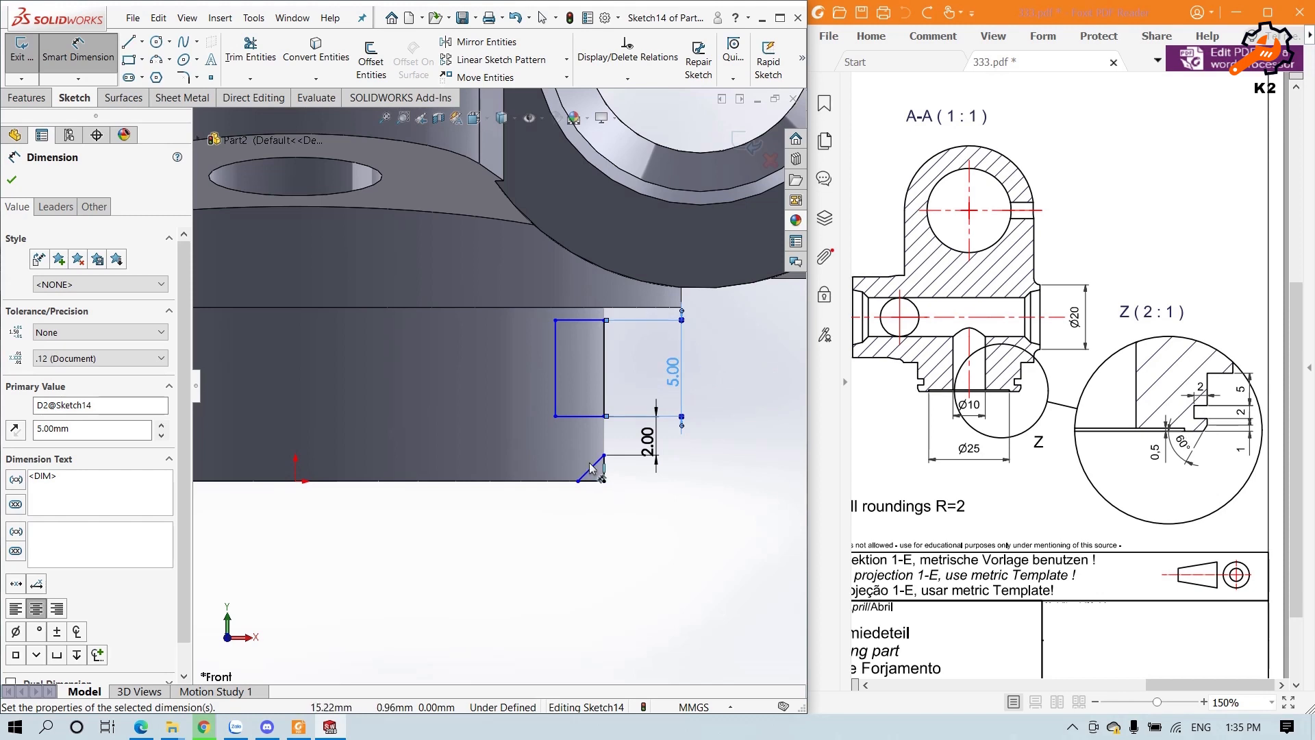
Set the vertical side of the corner triangle to 1 mm.
left_click(605, 472)
left_click(703, 471)
type("1.34329284mm")
key("Return")
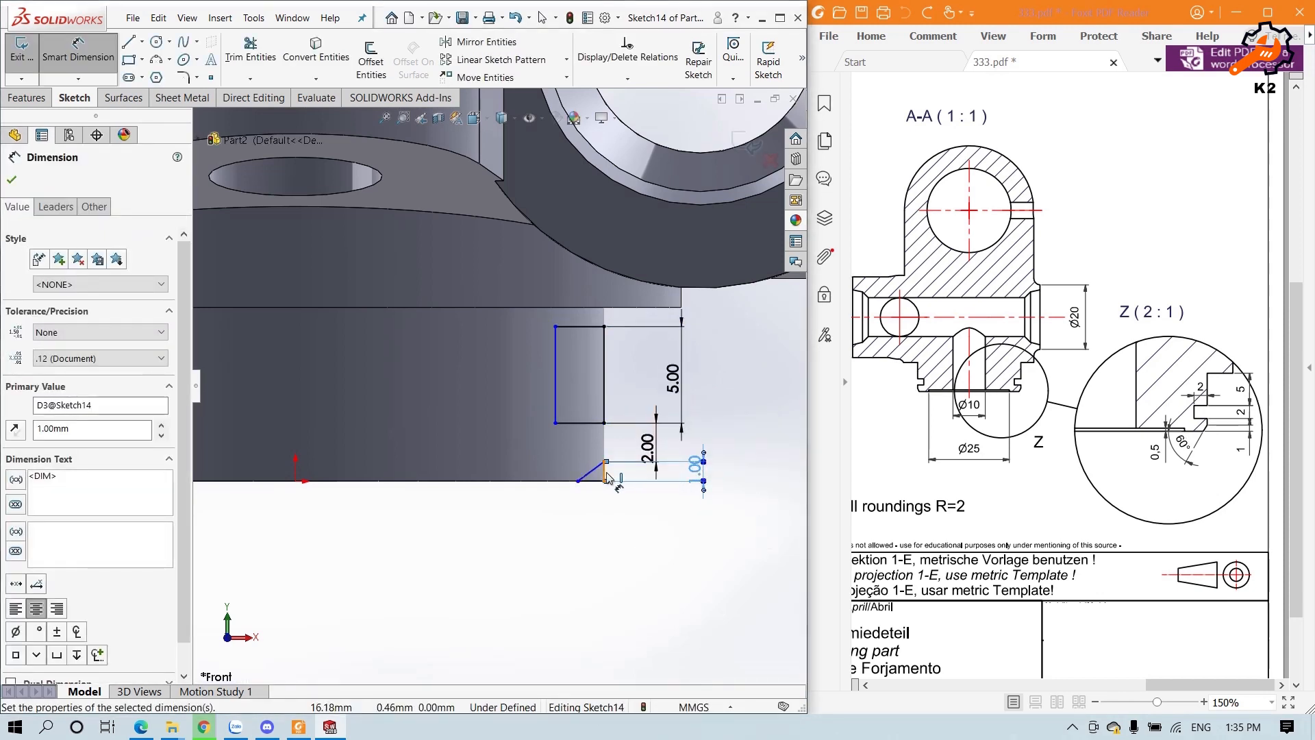
Set the angle between the triangle's sloped line and the cylinder's bottom edge to 60°.
left_click(586, 477)
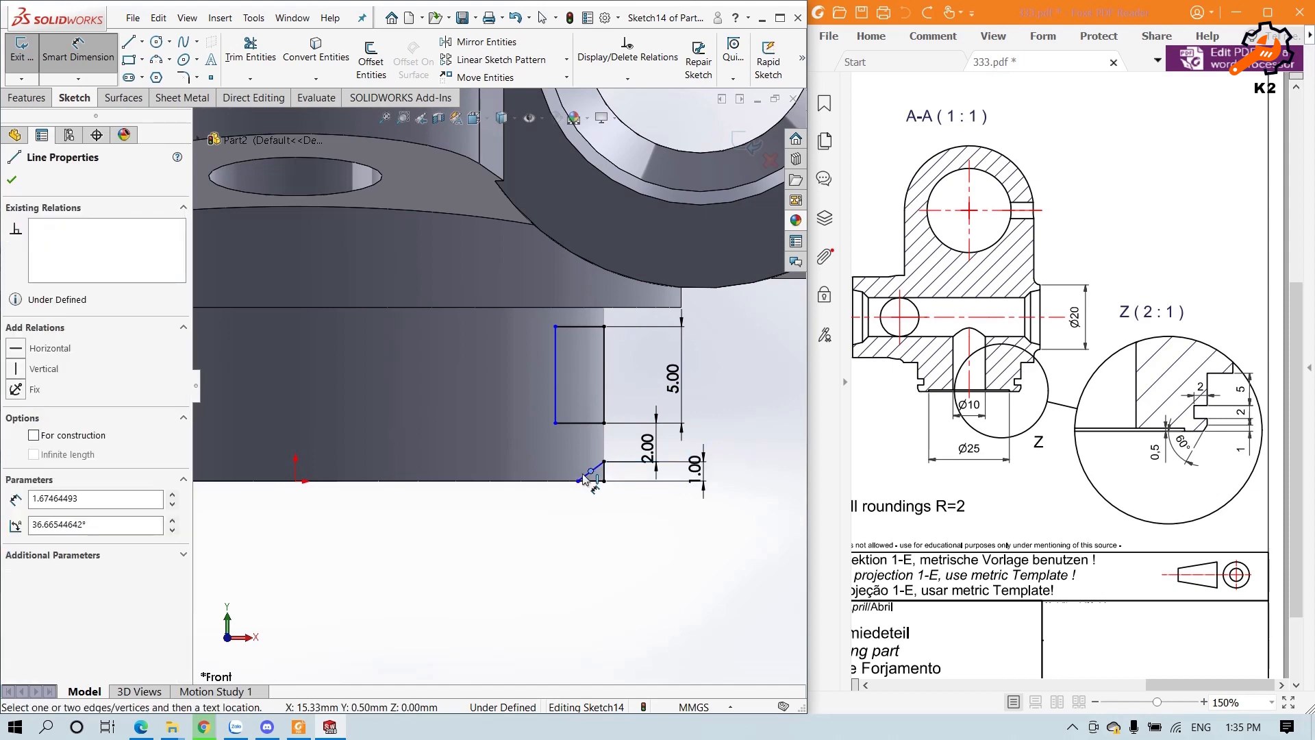
left_click(586, 475)
left_click(546, 501)
key("Escape")
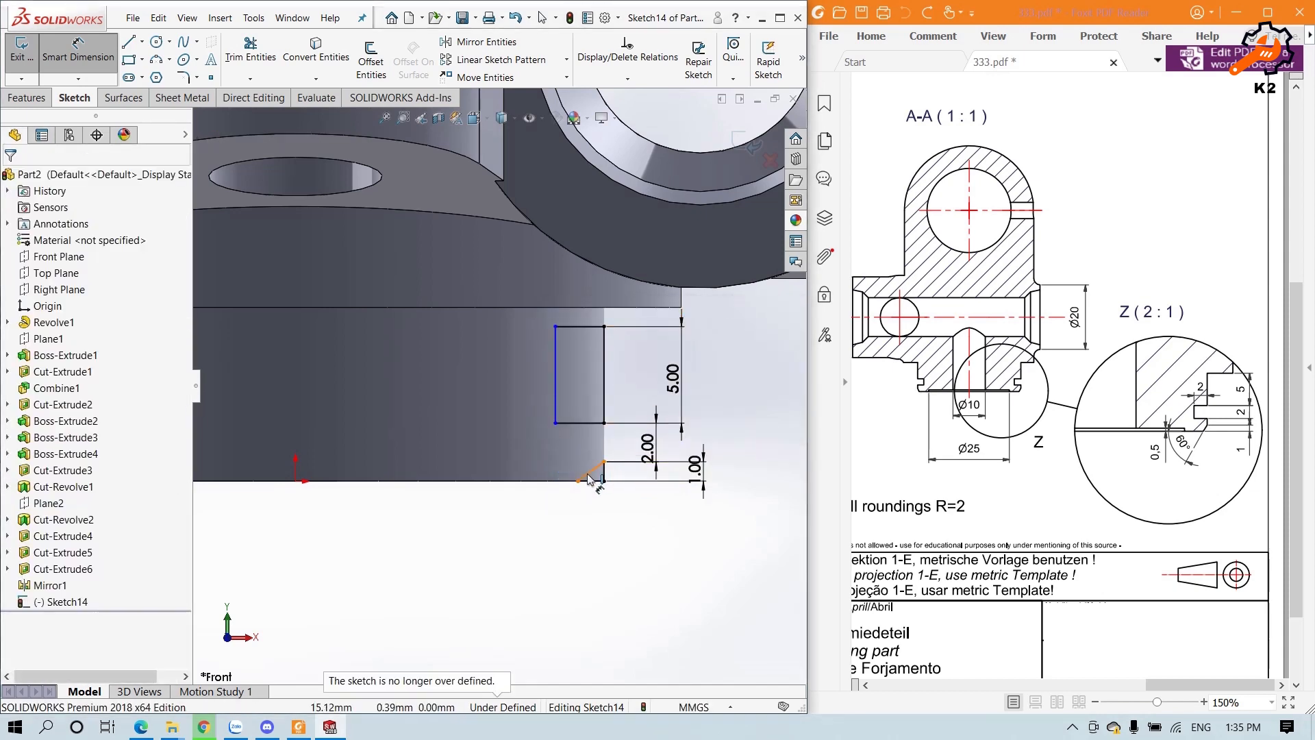
left_click(591, 473)
left_click(541, 482)
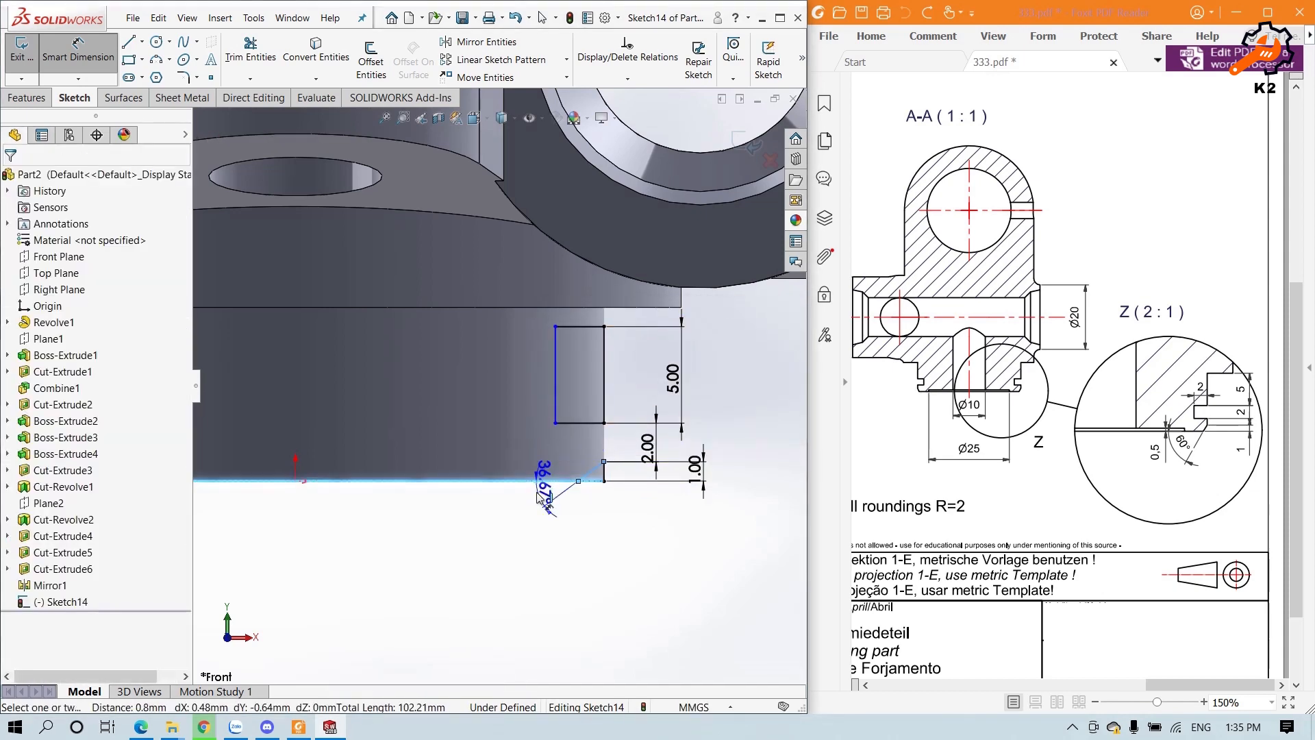
left_click(484, 526)
type("60")
key("Return")
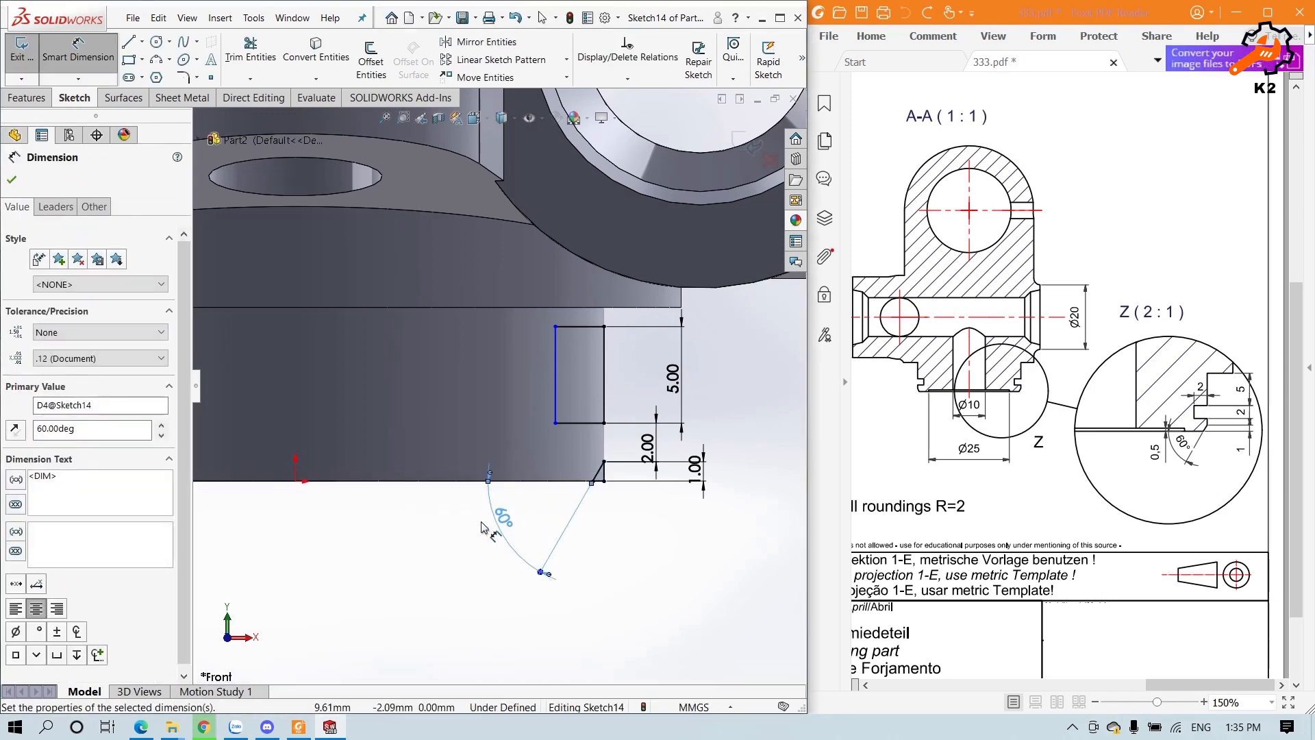
Set the width of the rectangle to 2 mm.
left_click(587, 424)
left_click(577, 450)
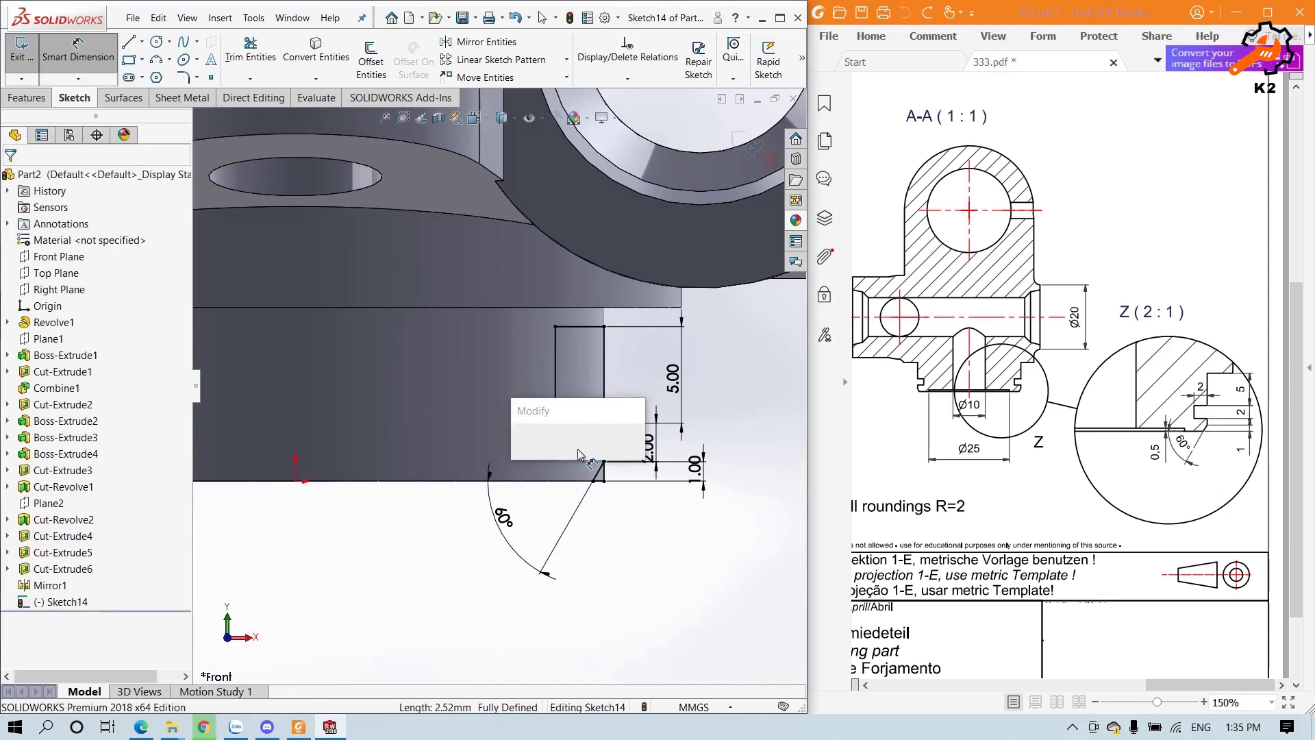
type("2")
key("Return")
Check section A-A and detail Z on the drawing and delete the rectangle's 5 mm height dimension.
scroll(513, 416, "up", 4)
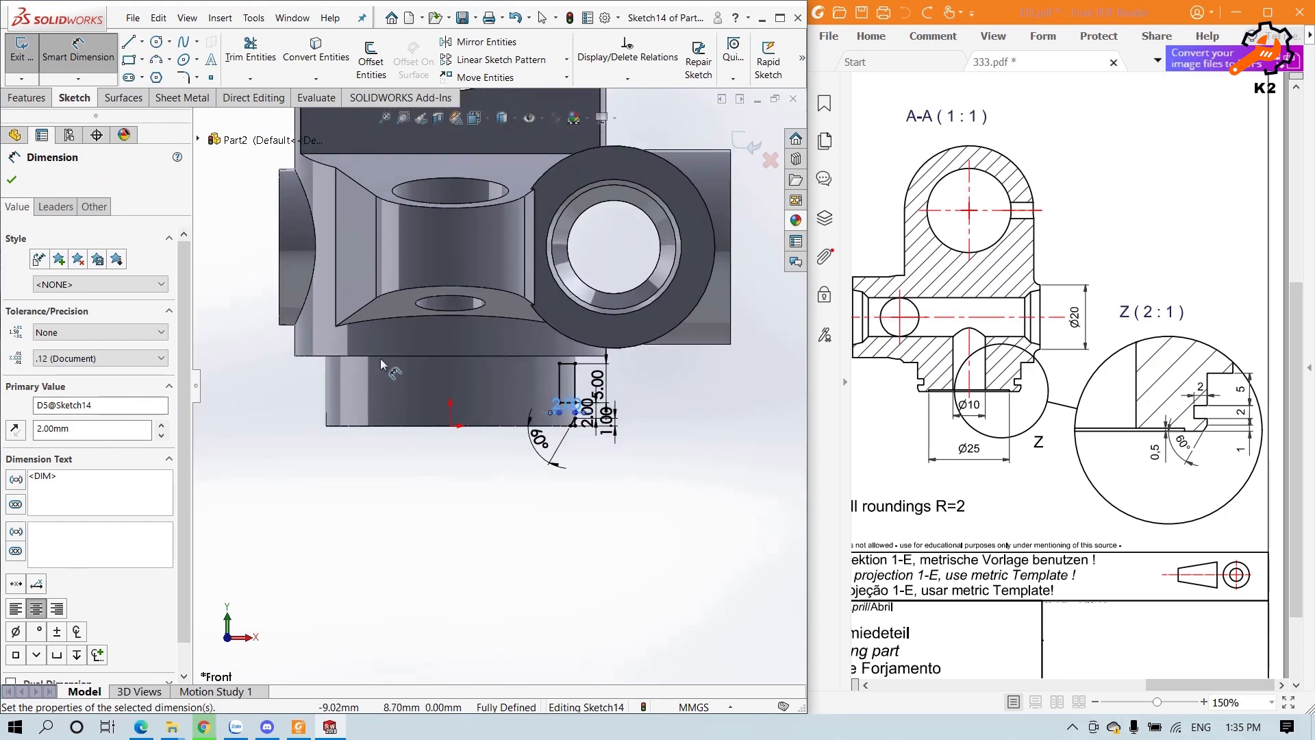
scroll(1042, 406, "down", 1, "ctrl")
scroll(1168, 423, "up", 1, "ctrl")
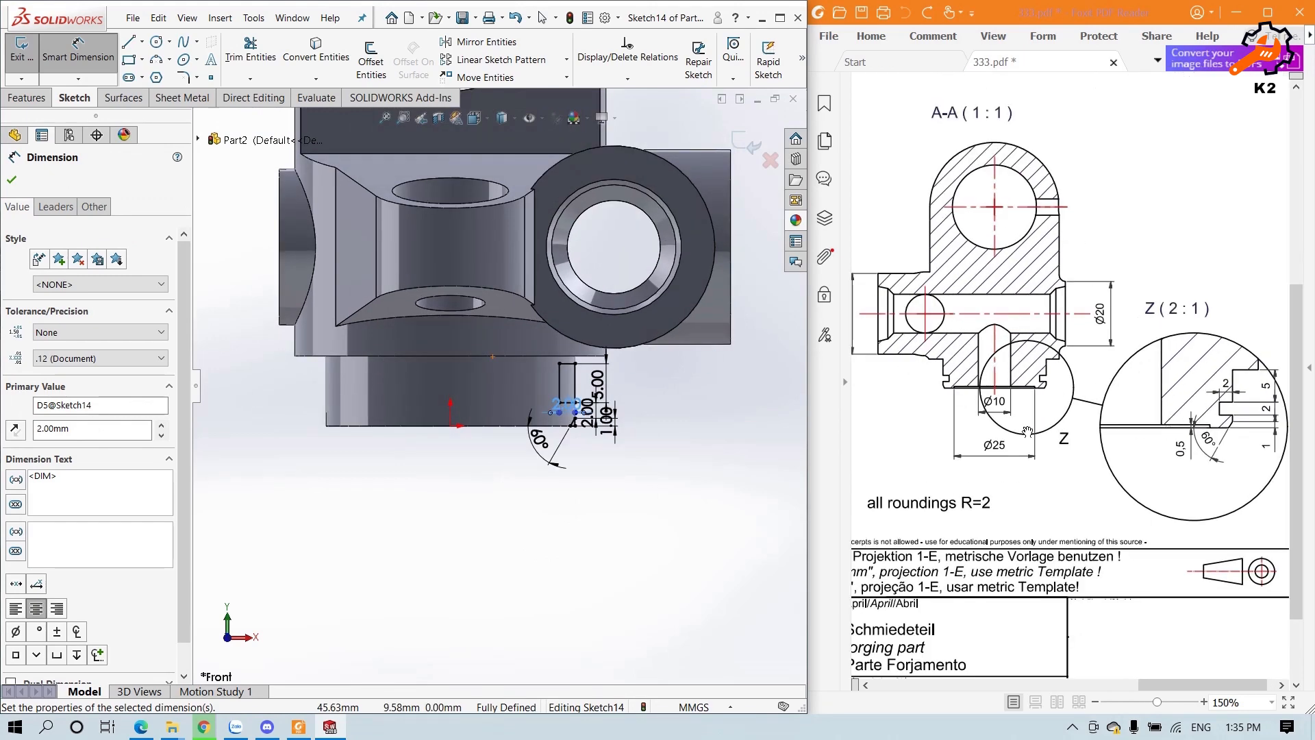
scroll(556, 400, "down", 3)
left_click(614, 381)
key("Escape")
left_click(611, 384)
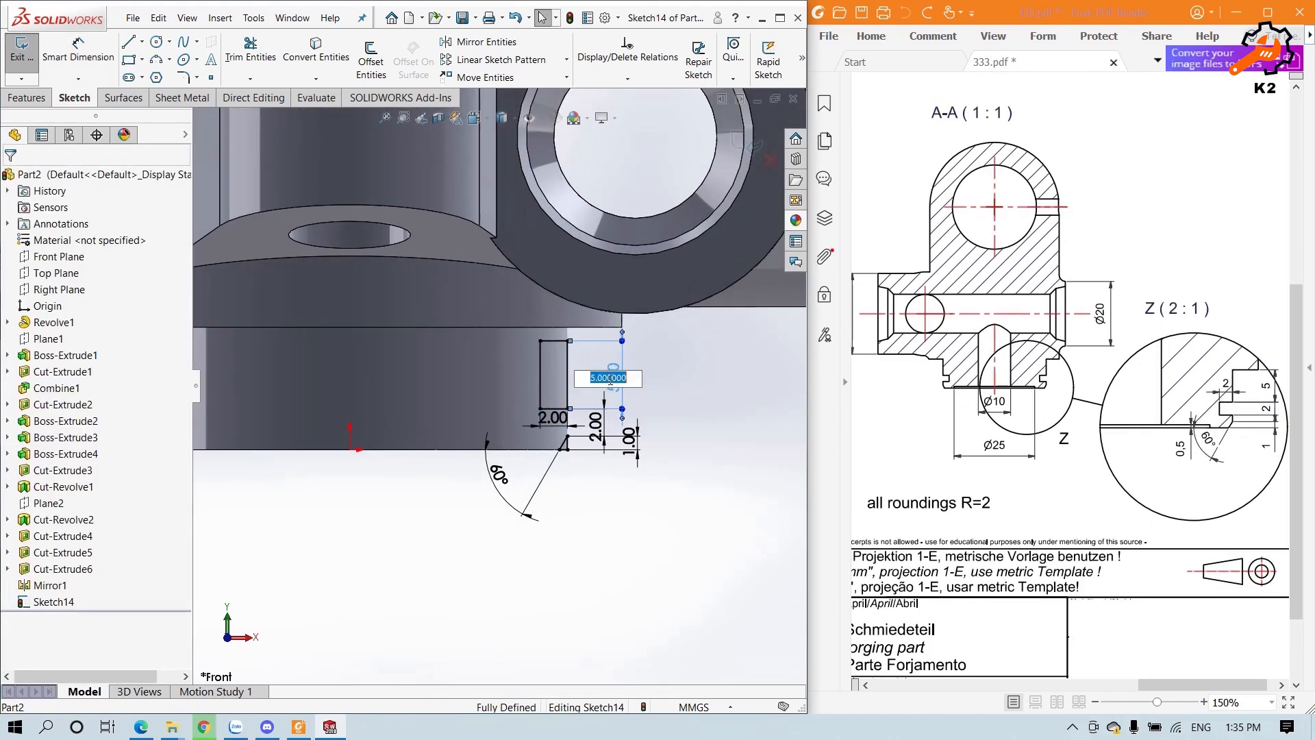
key("Delete")
Set the distance from the rectangle's upper corner to the lower edge of the larger collar above to 5 mm.
key("d")
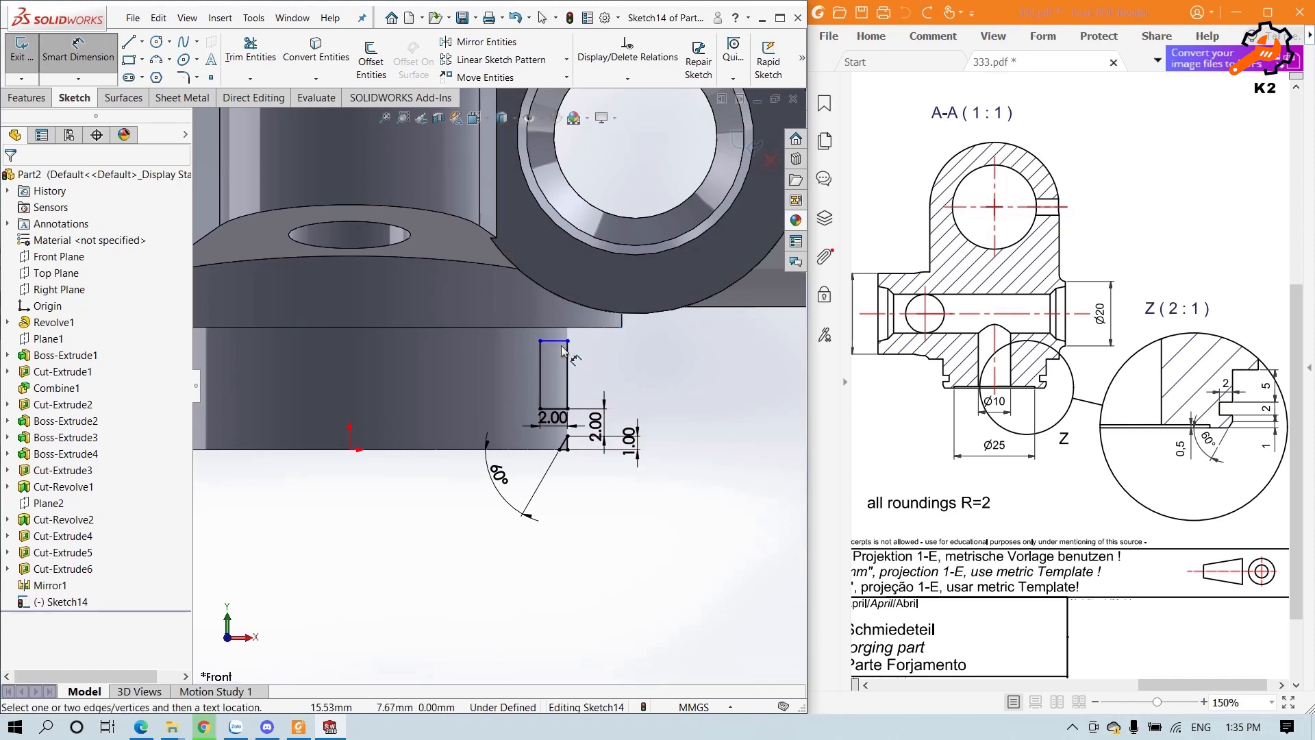
left_click(563, 347)
left_click(593, 326)
key("Escape")
left_click(567, 341)
left_click(581, 327)
left_click(625, 342)
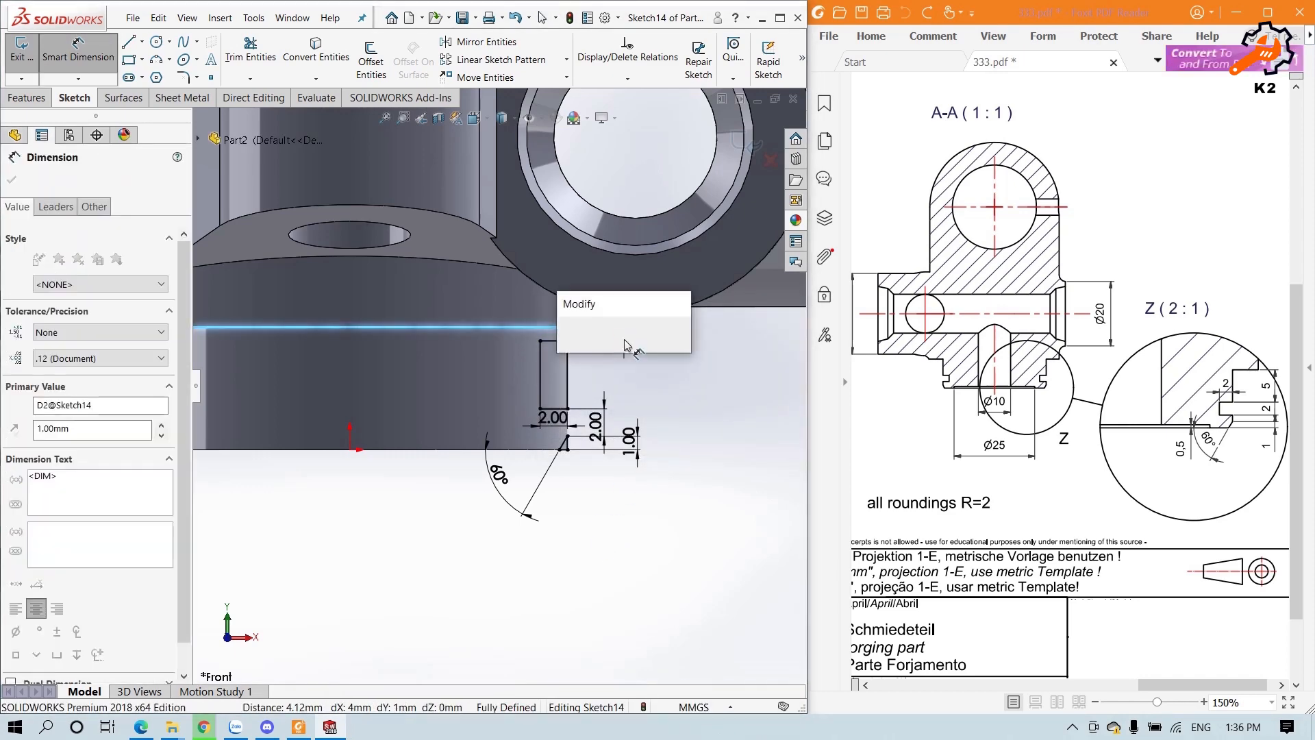
type("5")
key("Return")
scroll(442, 438, "down", 1)
left_click(595, 533)
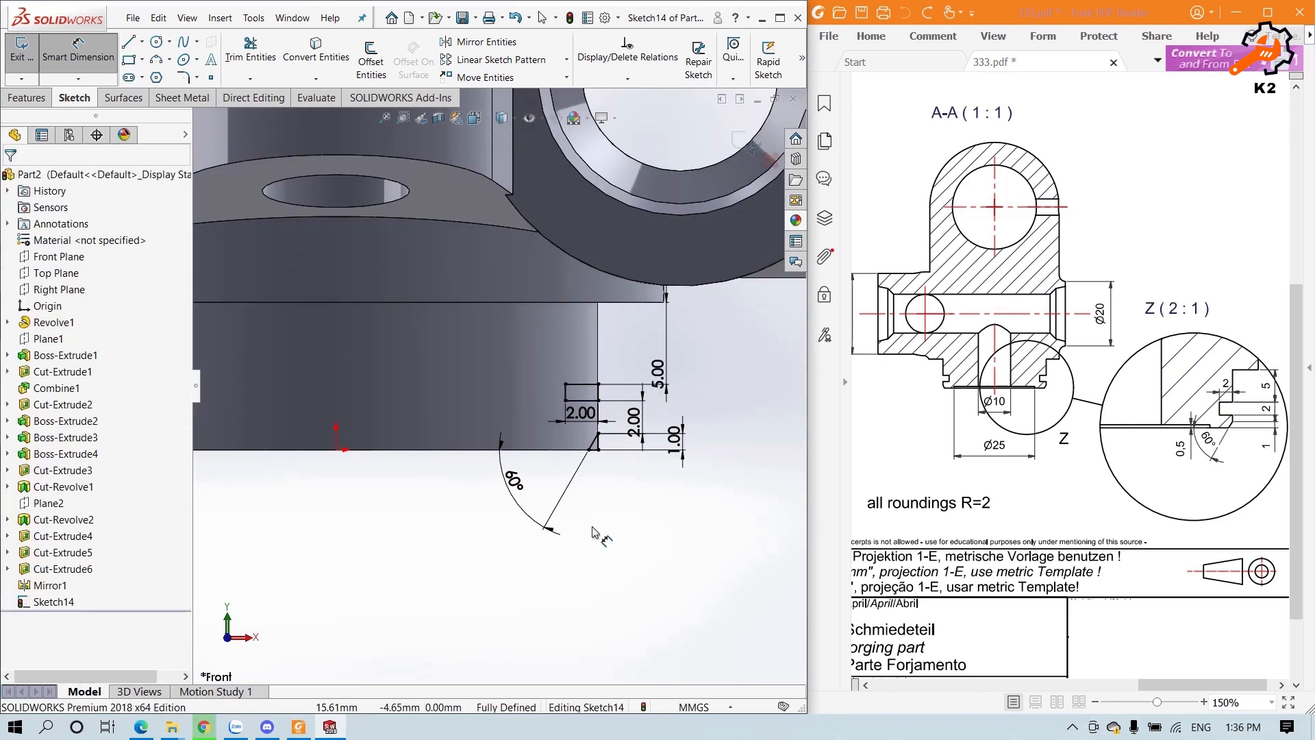
Replace the 2 mm gap dimension between the rectangle and triangle with a 2 mm height on the rectangle.
scroll(589, 418, "down", 2)
key("Escape")
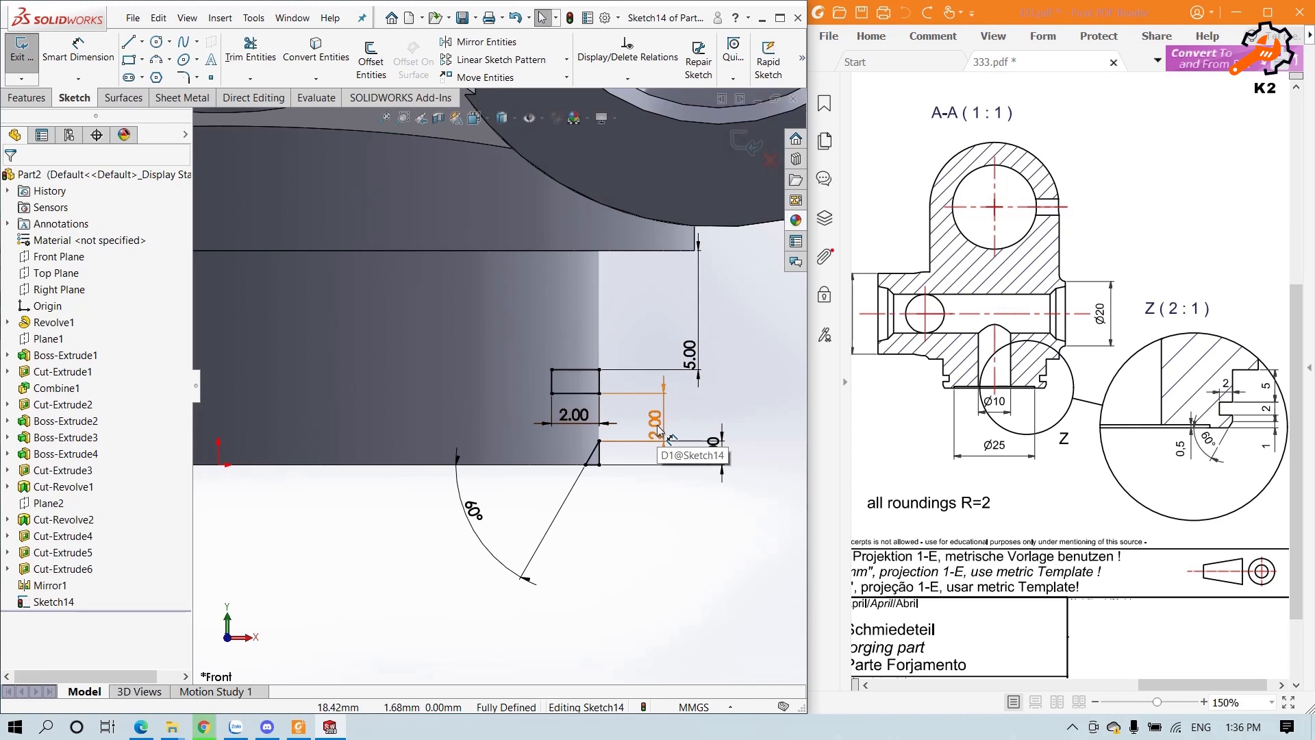
key("Delete")
right_click_drag(631, 544, 627, 480)
left_click(599, 382)
left_click(622, 389)
type("2")
key("Return")
left_click(598, 574)
scroll(466, 449, "up", 1)
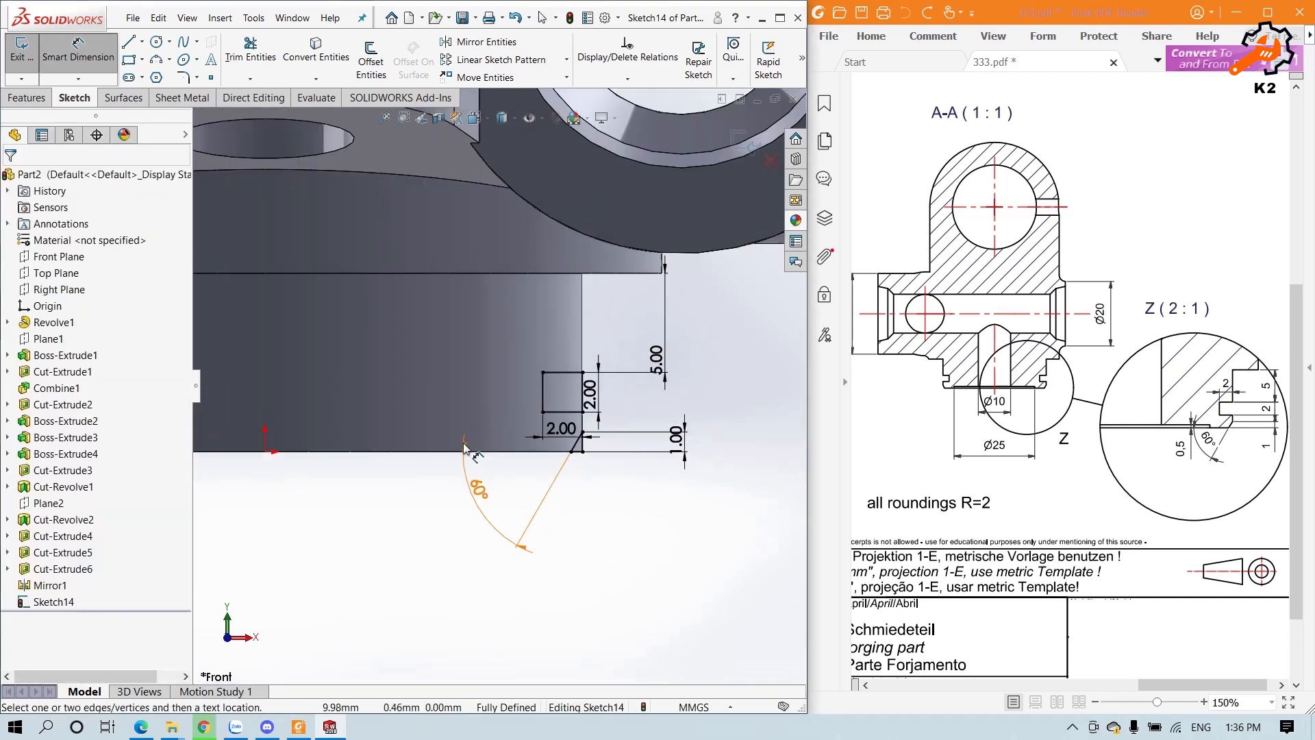
scroll(479, 426, "down", 1)
key("Escape")
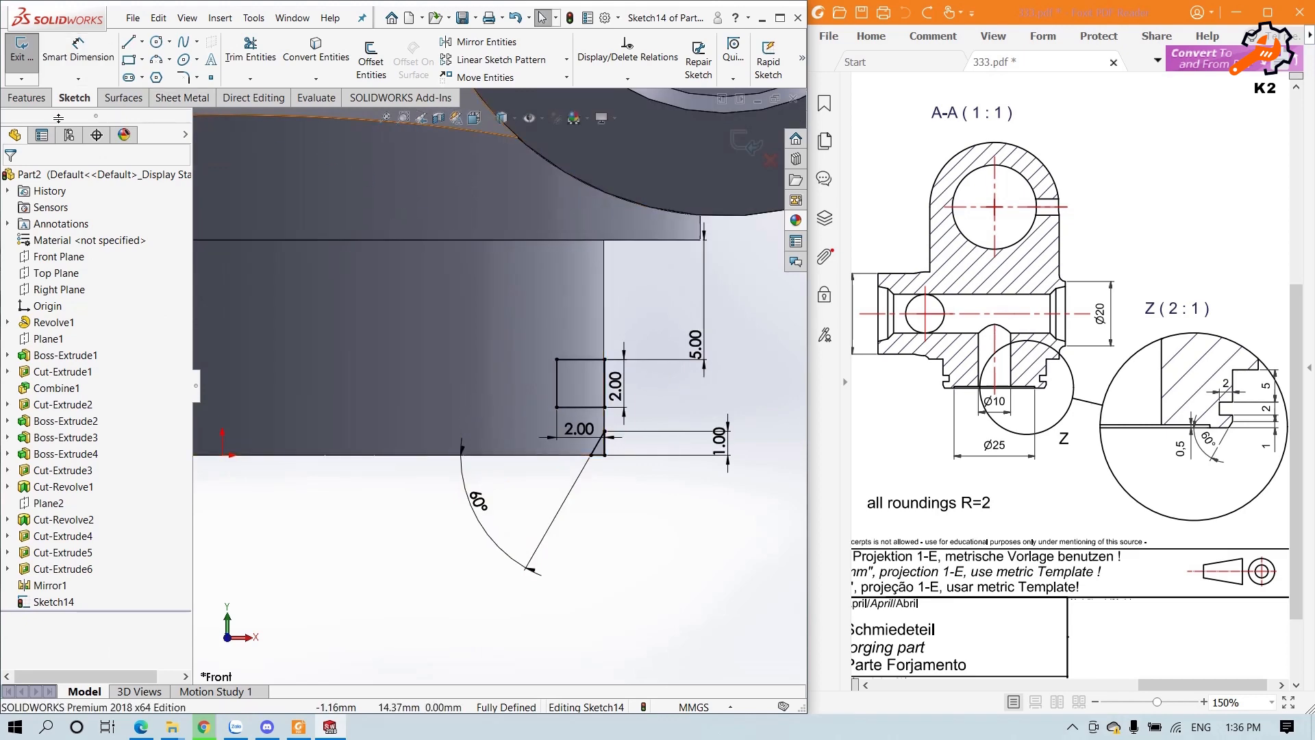
Draw a vertical centerline from the origin up to the lower edge of the larger collar.
scroll(495, 389, "up", 1)
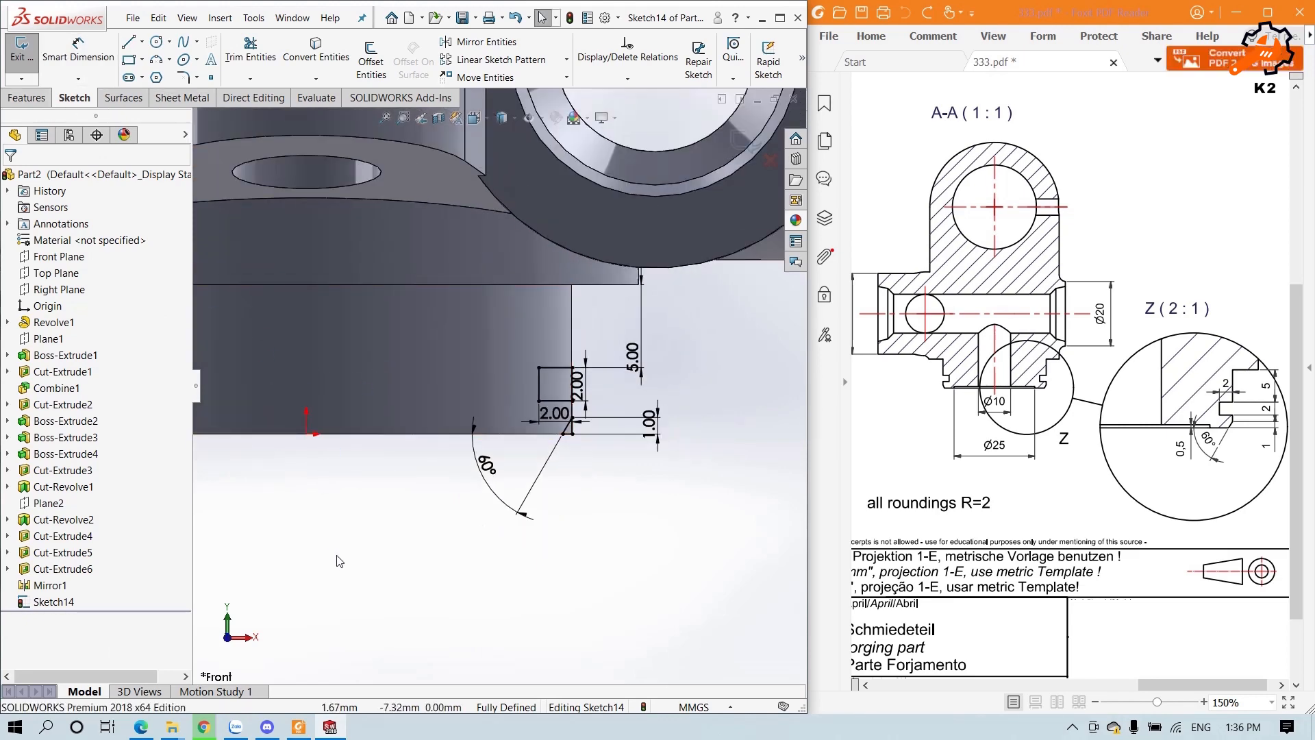
key("l")
key("Escape")
key("c")
left_click(306, 434)
left_click(306, 285)
key("Escape")
Cut the rectangle and triangle profiles around the centerline with Revolved Cut to form the groove and bottom chamfer.
scroll(224, 209, "up", 2)
left_click(43, 98)
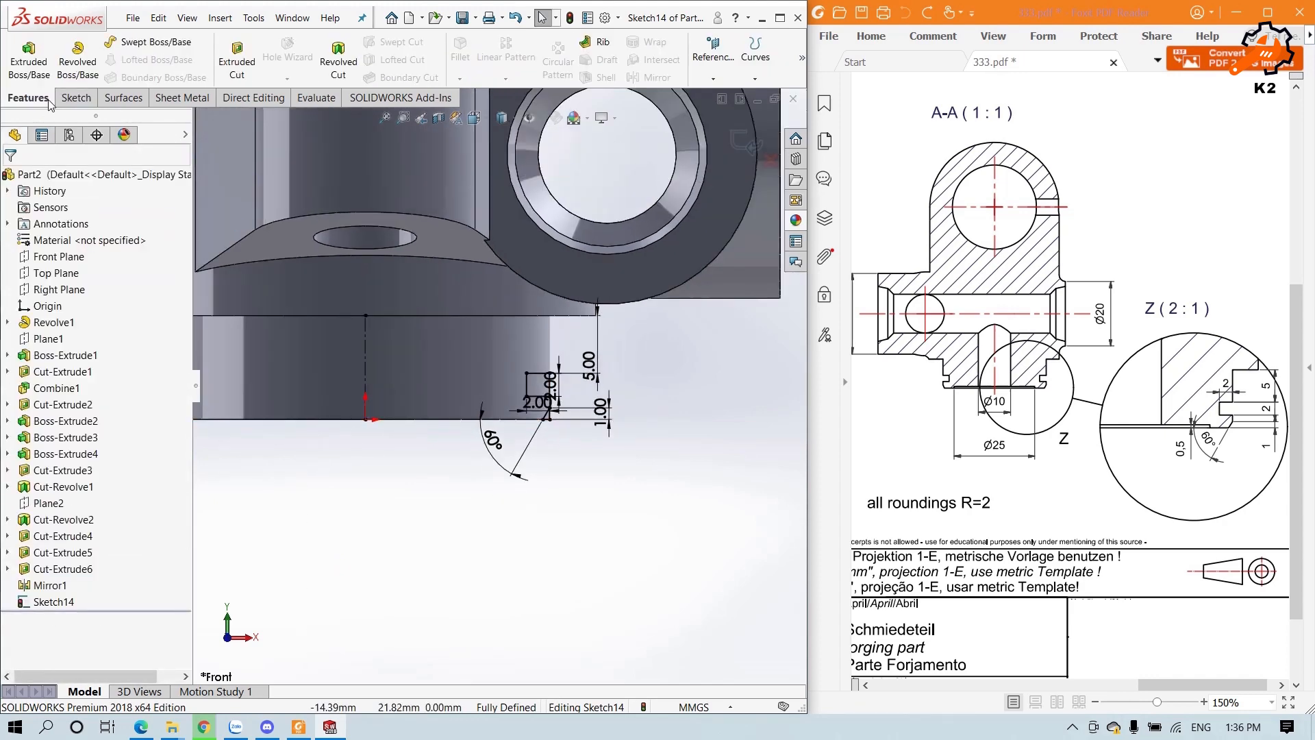
scroll(281, 179, "up", 3)
left_click(338, 62)
left_click(13, 178)
Start a sketch on the lower cylinder's bottom face and draw a 10 mm diameter circle centered on the origin.
middle_click_drag(308, 534, 426, 448)
right_click(426, 452)
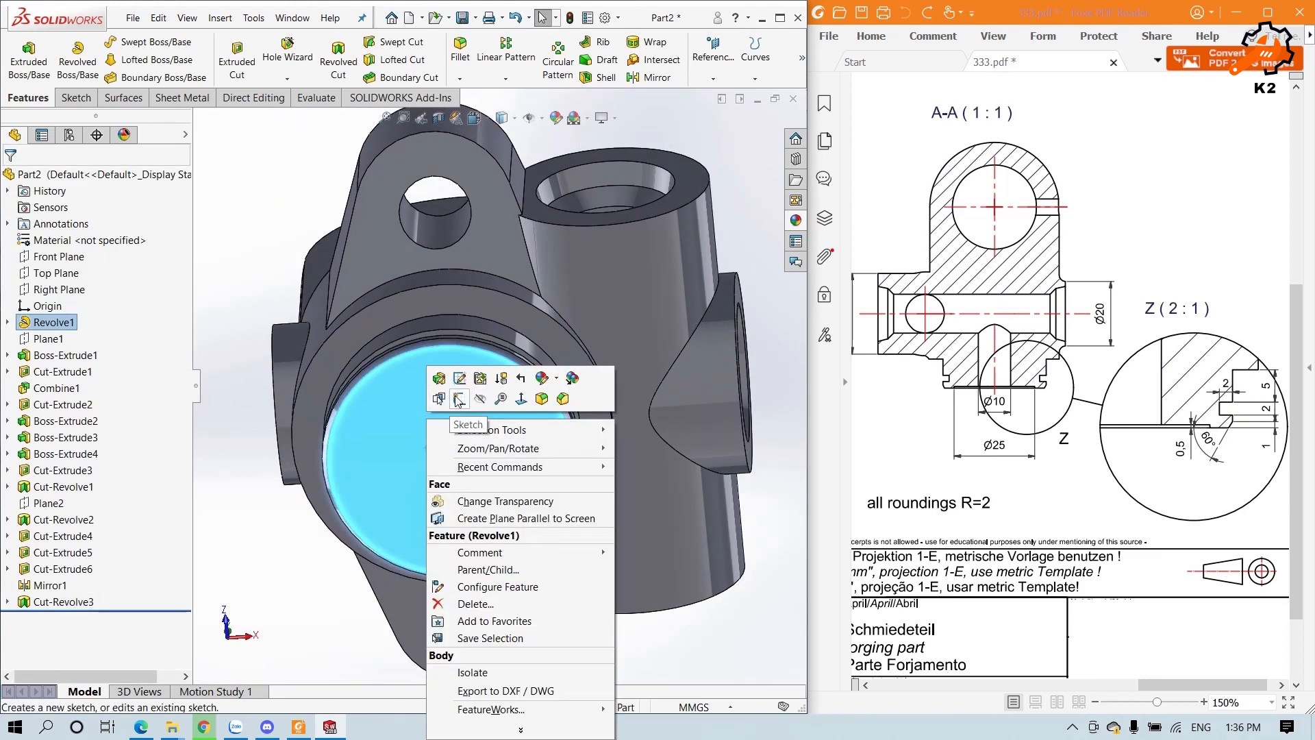
left_click(450, 405)
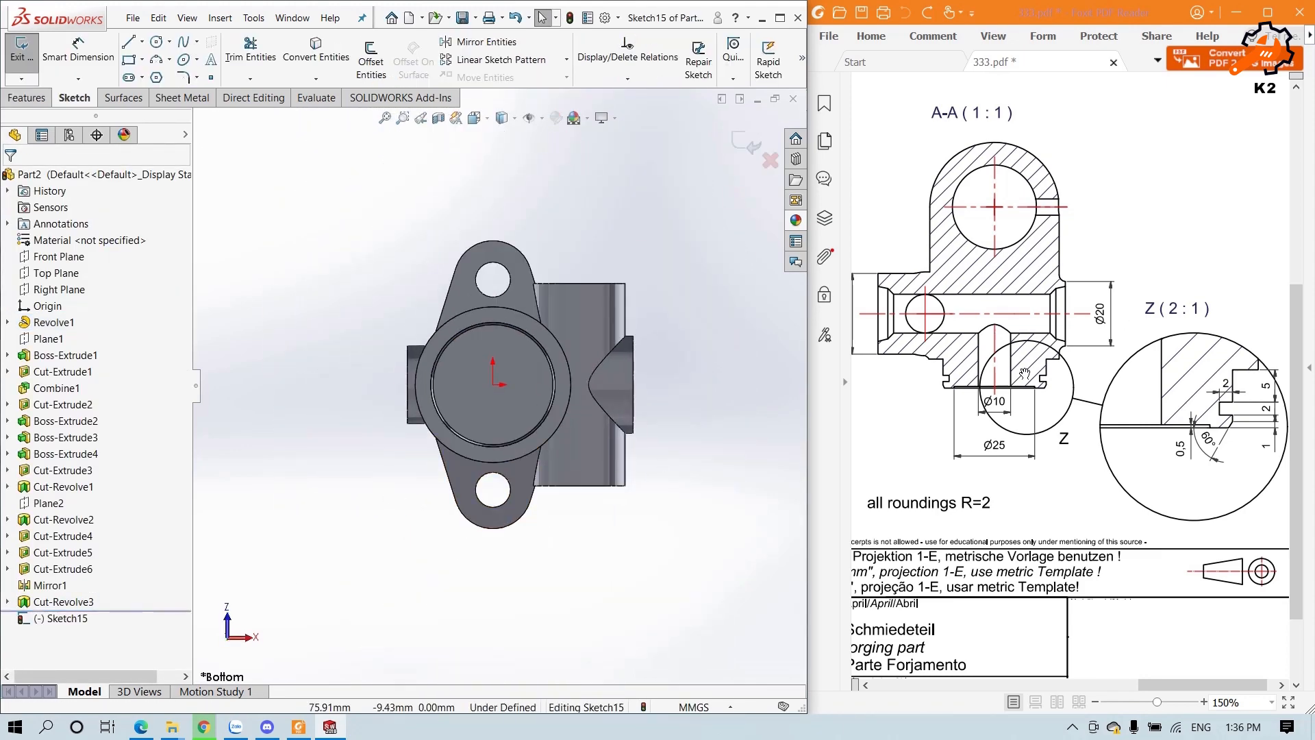
key("c")
left_click(492, 384)
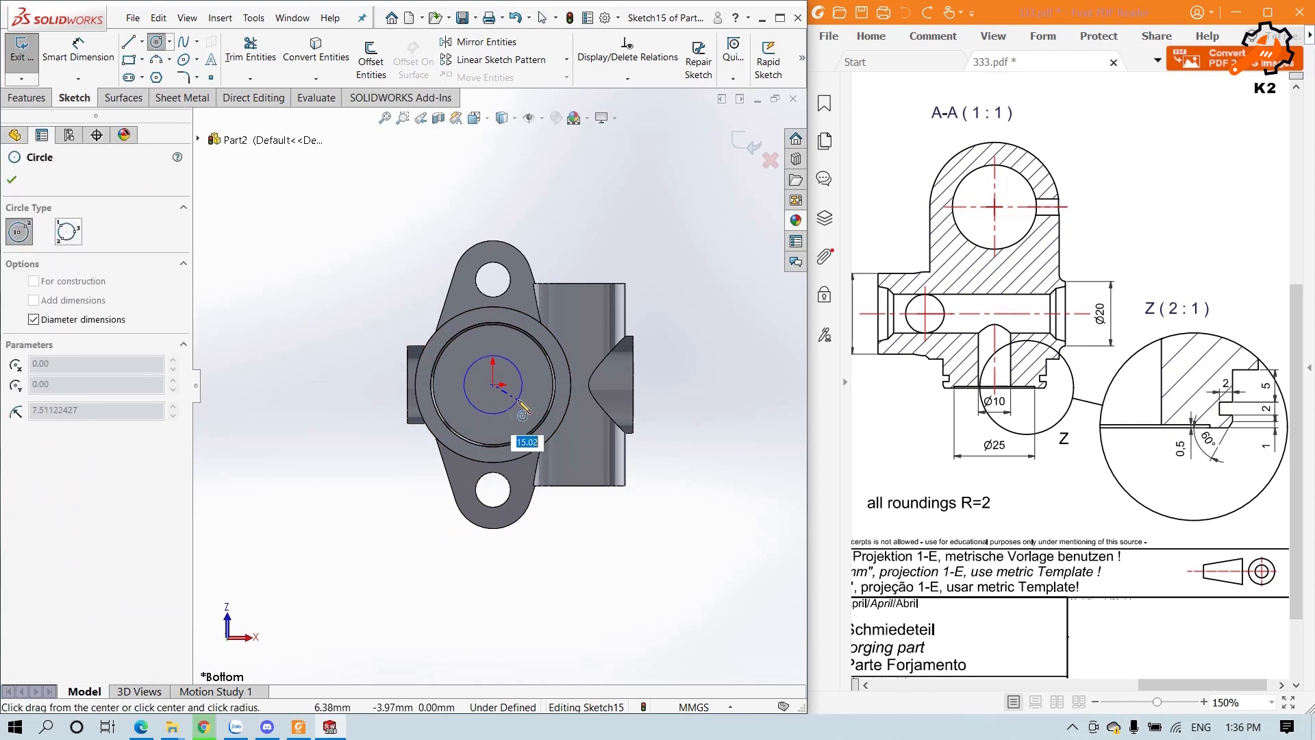
type("10")
key("Return")
key("Escape")
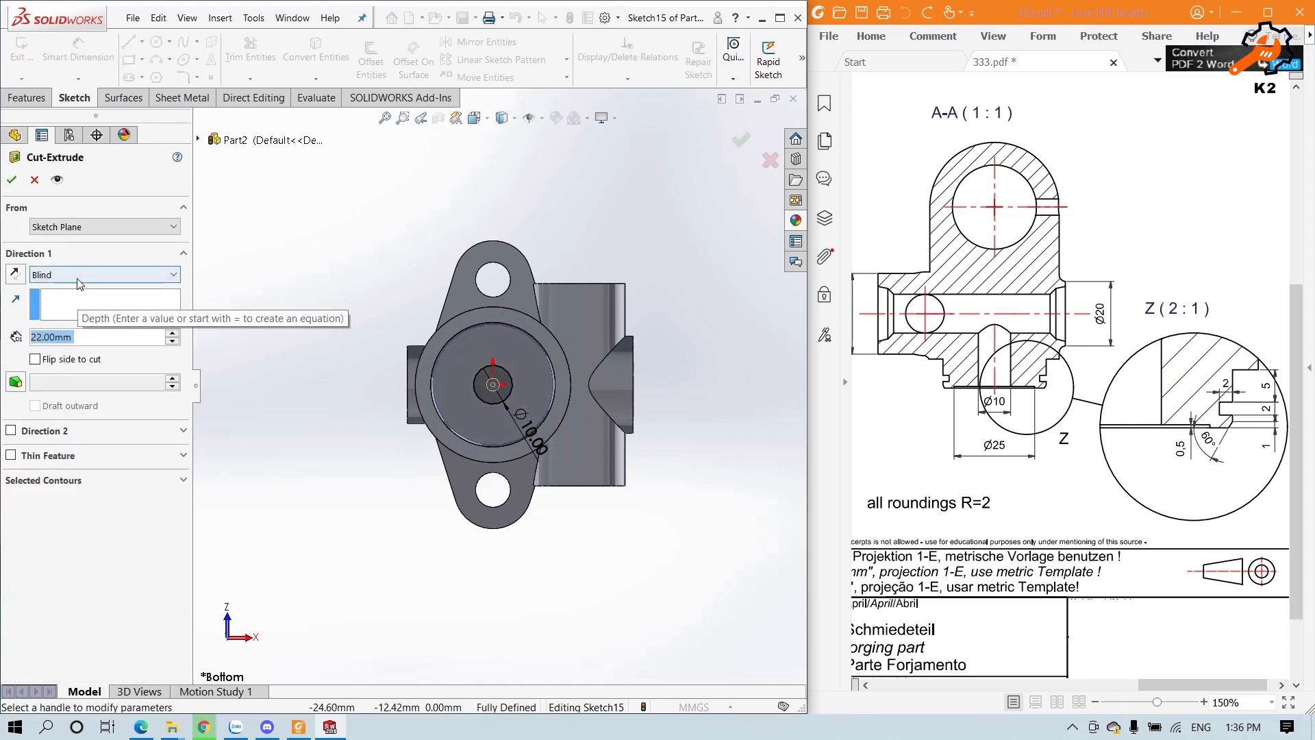
Cut the 10 mm circle Up To Next into the body.
left_click(96, 274)
left_click(76, 328)
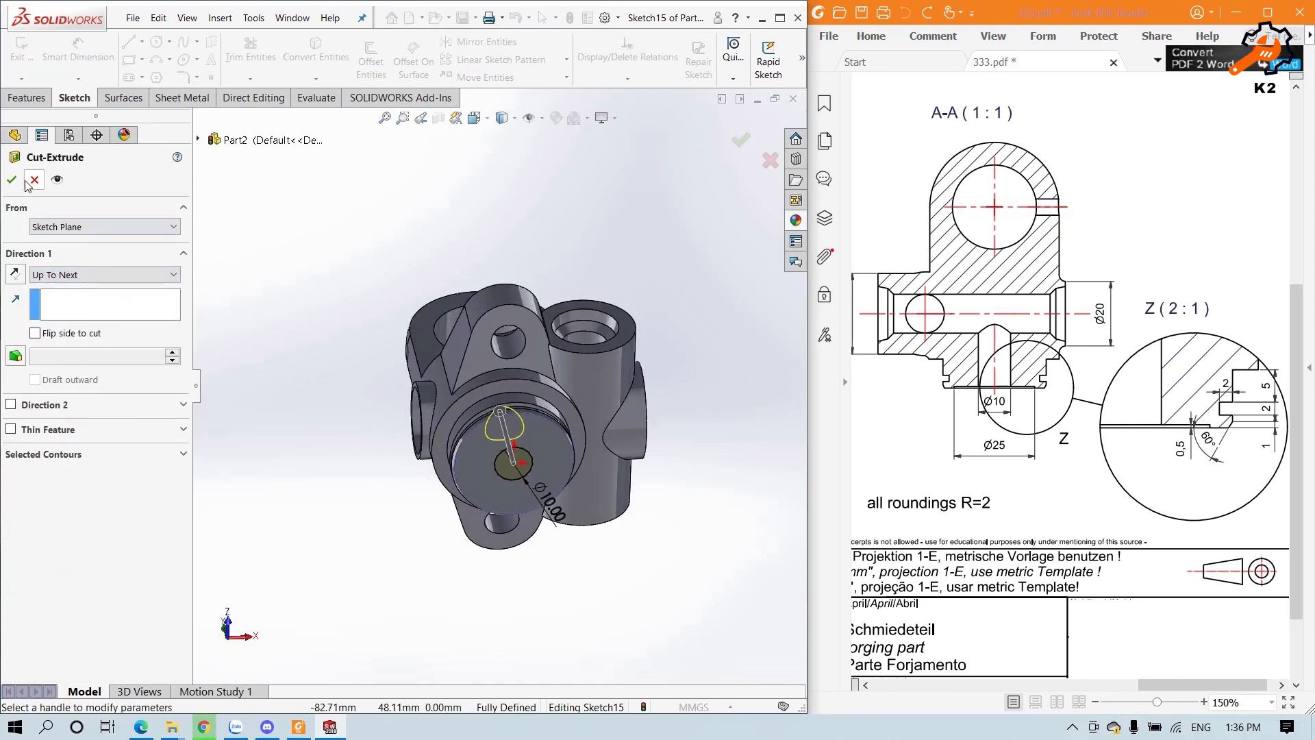
key("Return")
Start a sketch on the lower cylinder's bottom face and draw a circle about 22 mm in diameter centered on the origin.
right_click(484, 442)
left_click(516, 401)
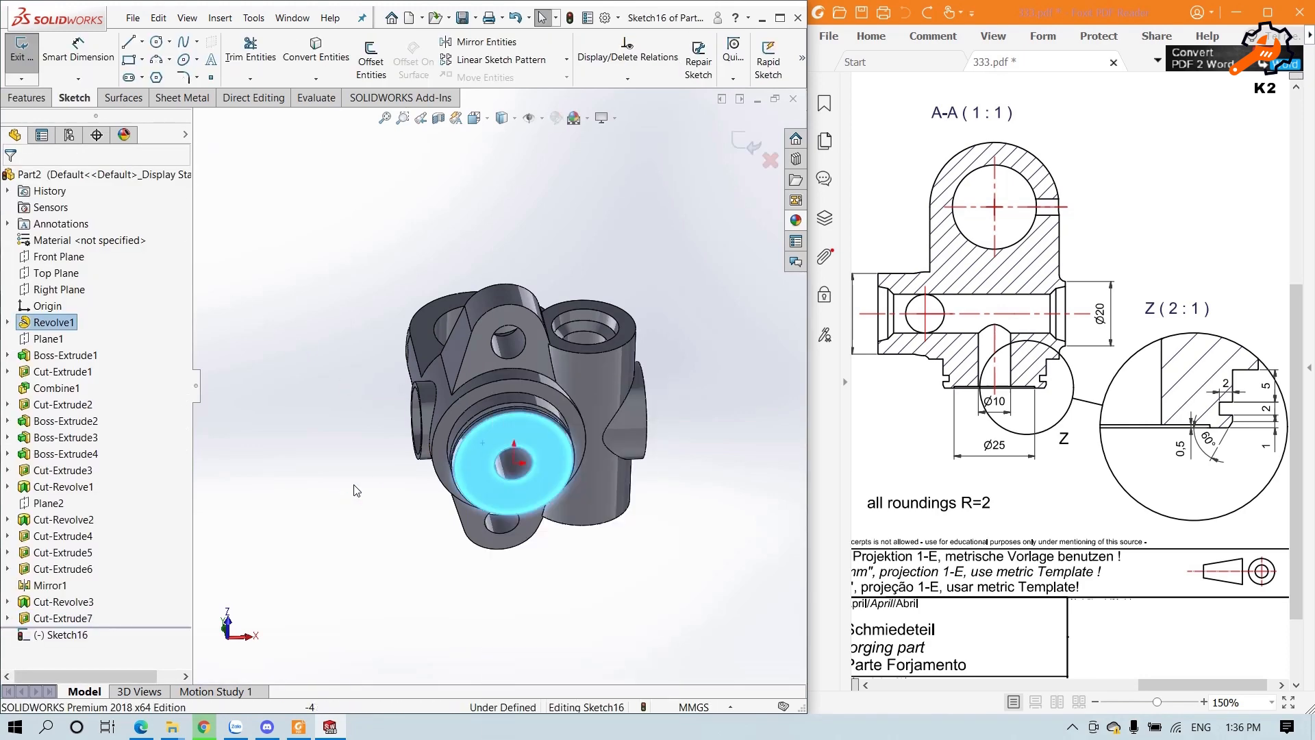
left_click(356, 491)
scroll(983, 421, "up", 2, "ctrl")
right_click(482, 443)
left_click(351, 474)
key("c")
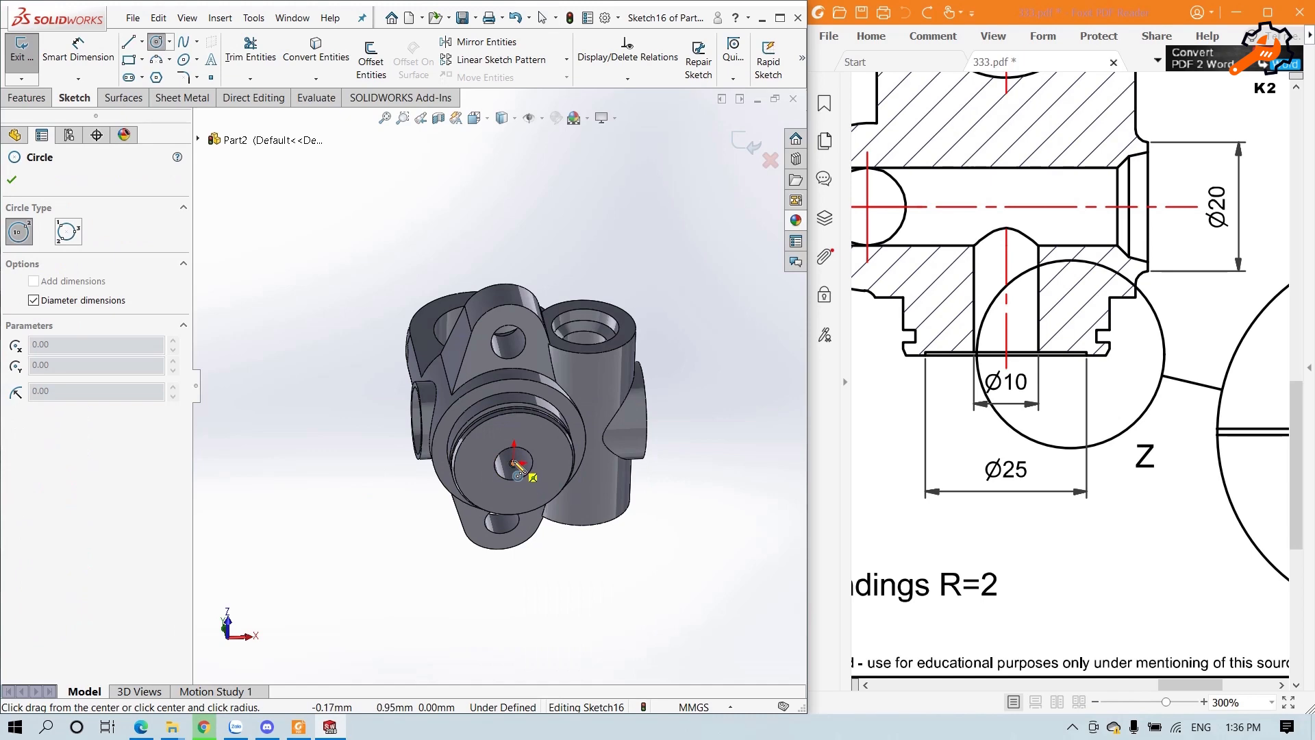
left_click(514, 464)
left_click(555, 464)
key("Escape")
Dimension the circle's diameter to 25 mm.
left_click(555, 463)
key("d")
left_click(663, 430)
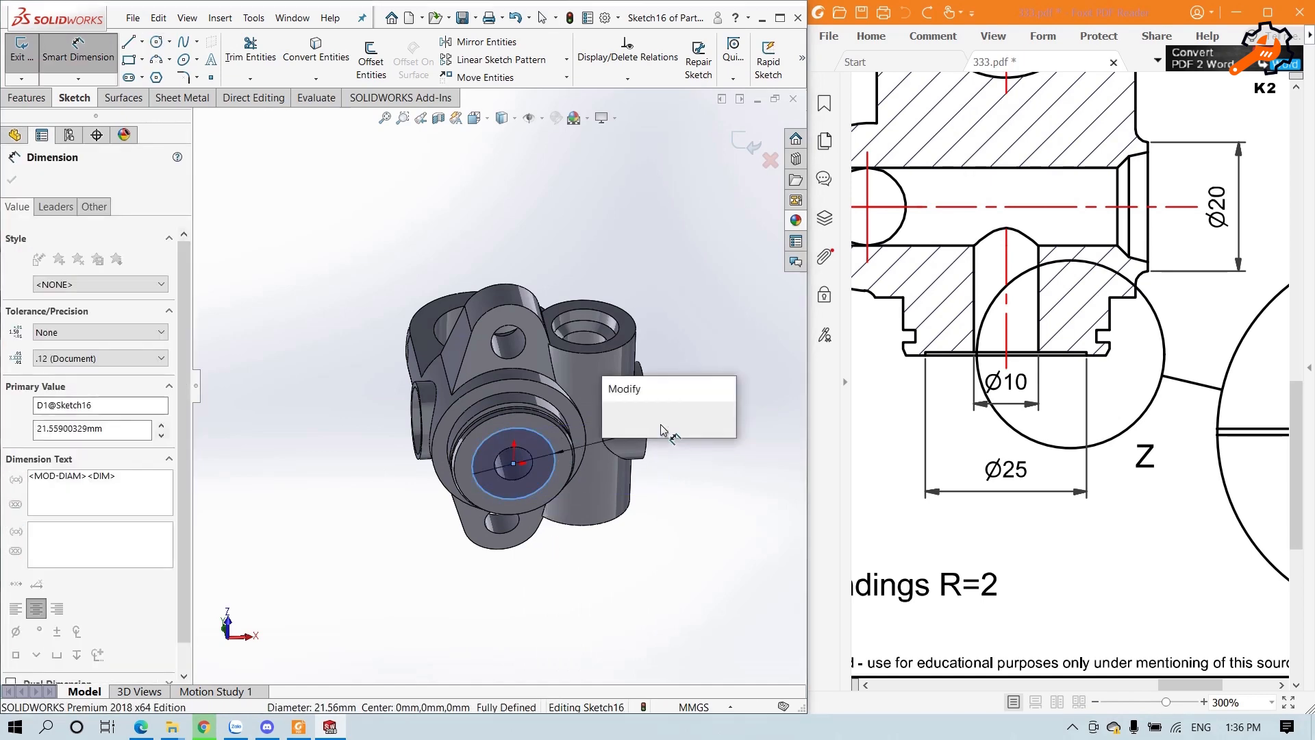
type("25")
key("Return")
key("Escape")
Cut the 25 mm circle as a blind recess 0.5 mm deep into the bottom face, per detail Z.
scroll(1012, 367, "down", 2, "ctrl")
left_click_drag(1197, 374, 1158, 414)
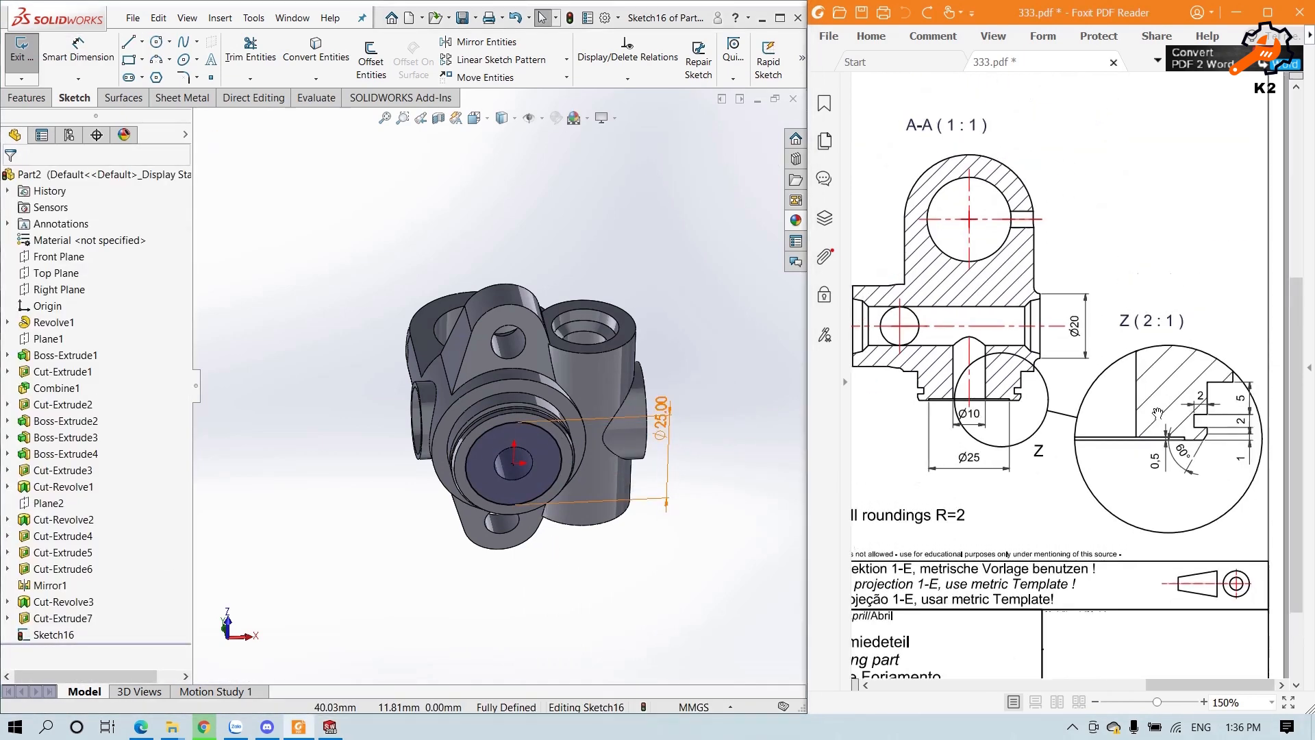
scroll(1170, 466, "up", 3, "ctrl")
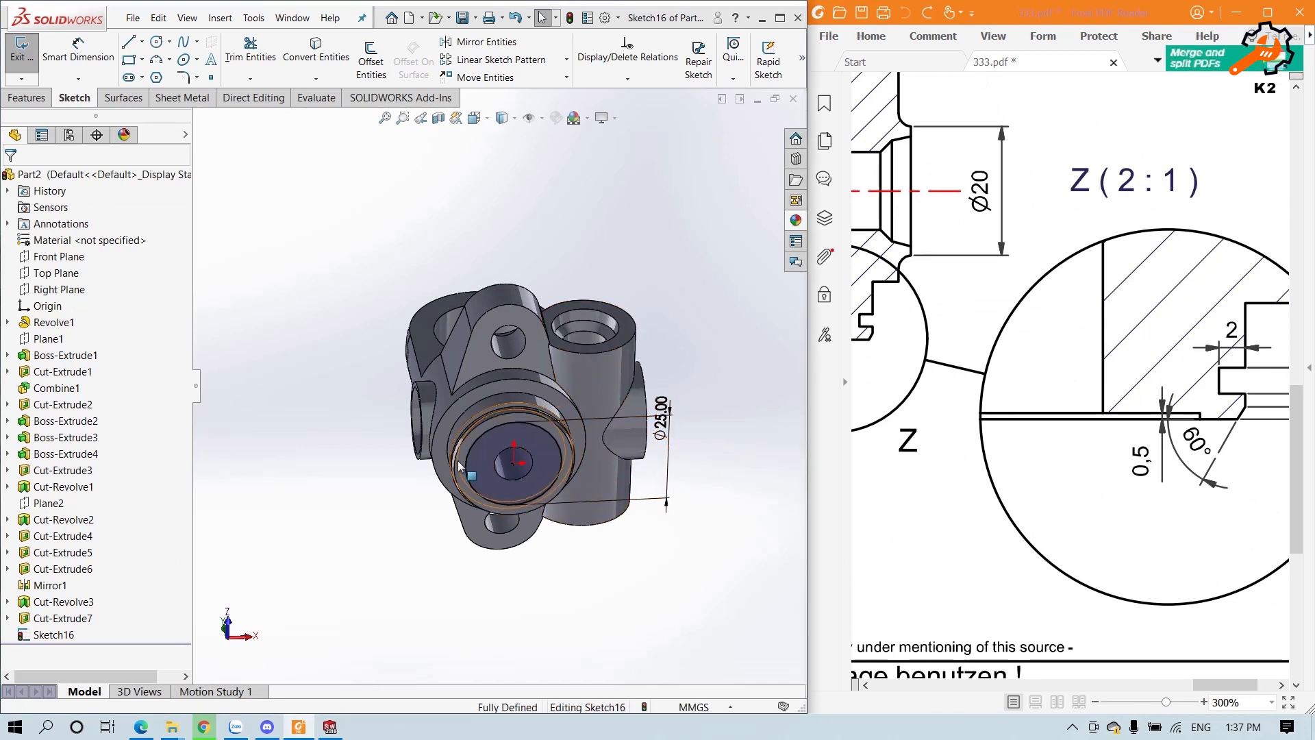
middle_click_drag(703, 474, 465, 526)
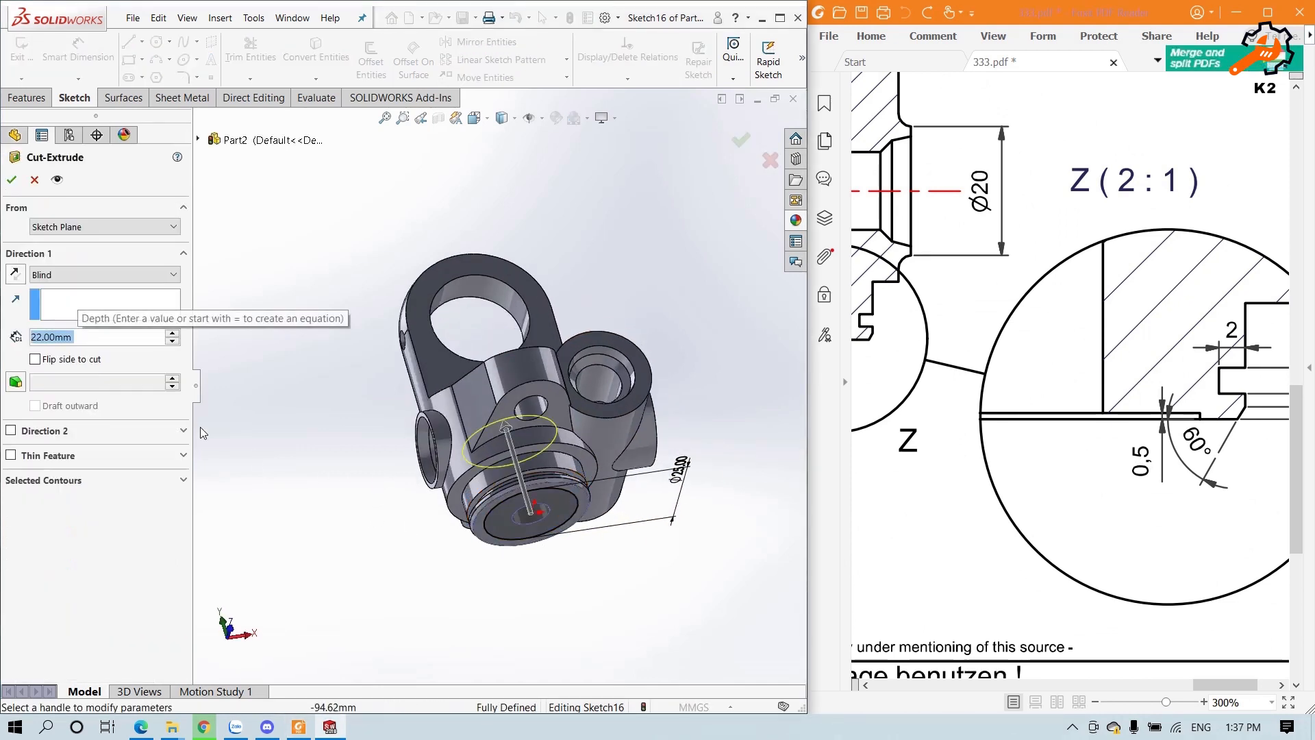
key("Return")
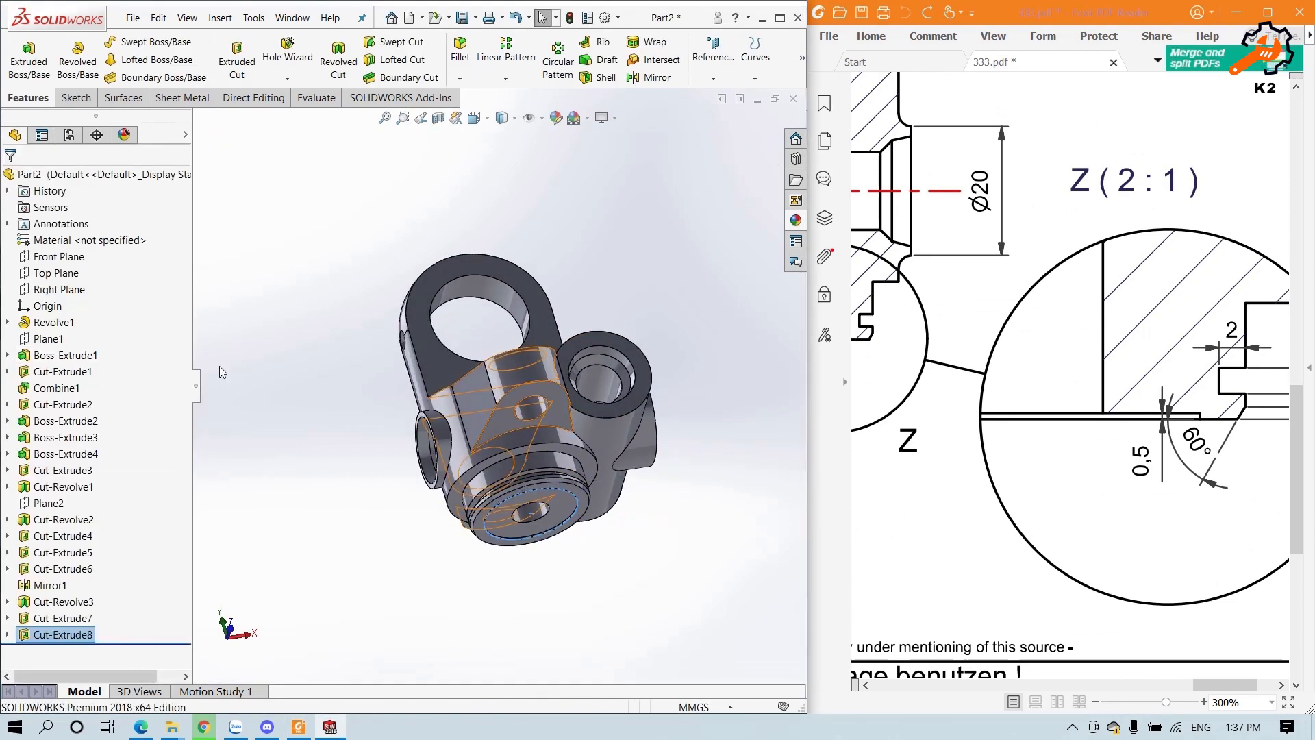
Section the model on the Front Plane, view it from the front and compare it with section A-A of the drawing.
key("ctrl+7")
scroll(1039, 350, "down", 3, "ctrl")
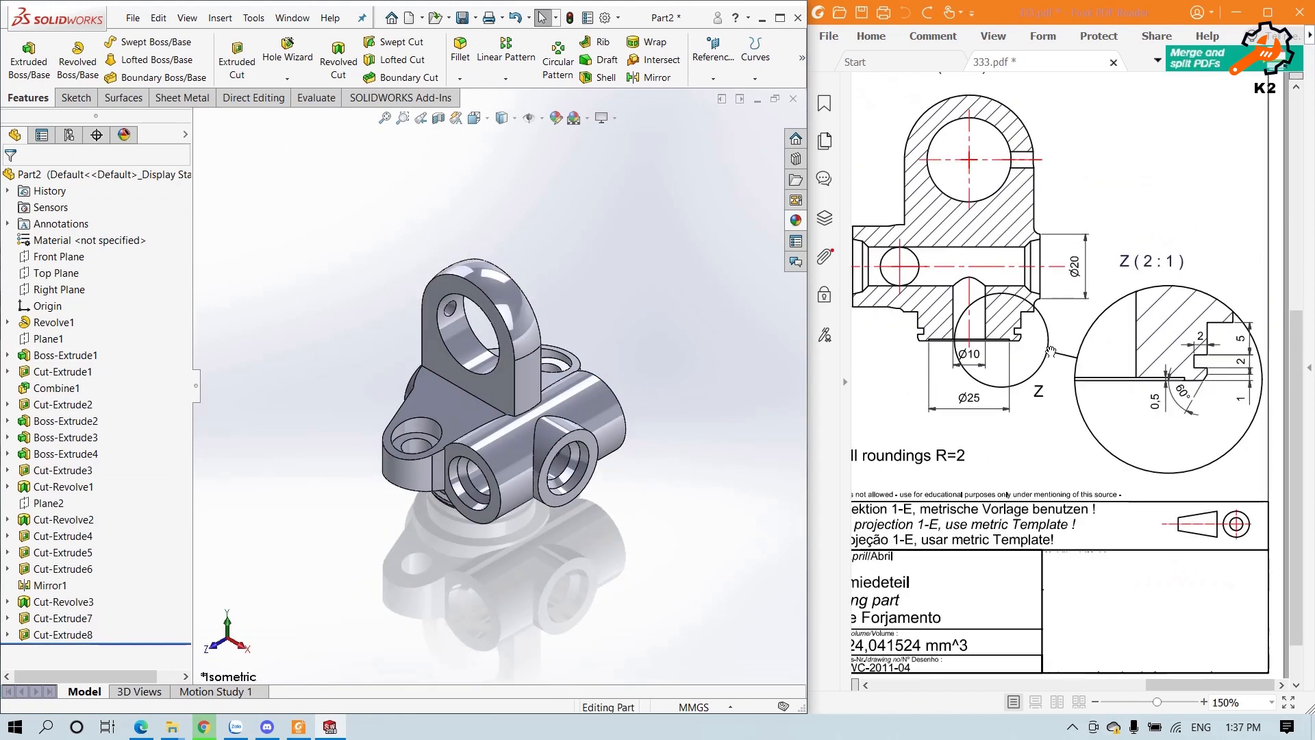
left_click(1039, 350)
scroll(1040, 350, "down", 3, "ctrl")
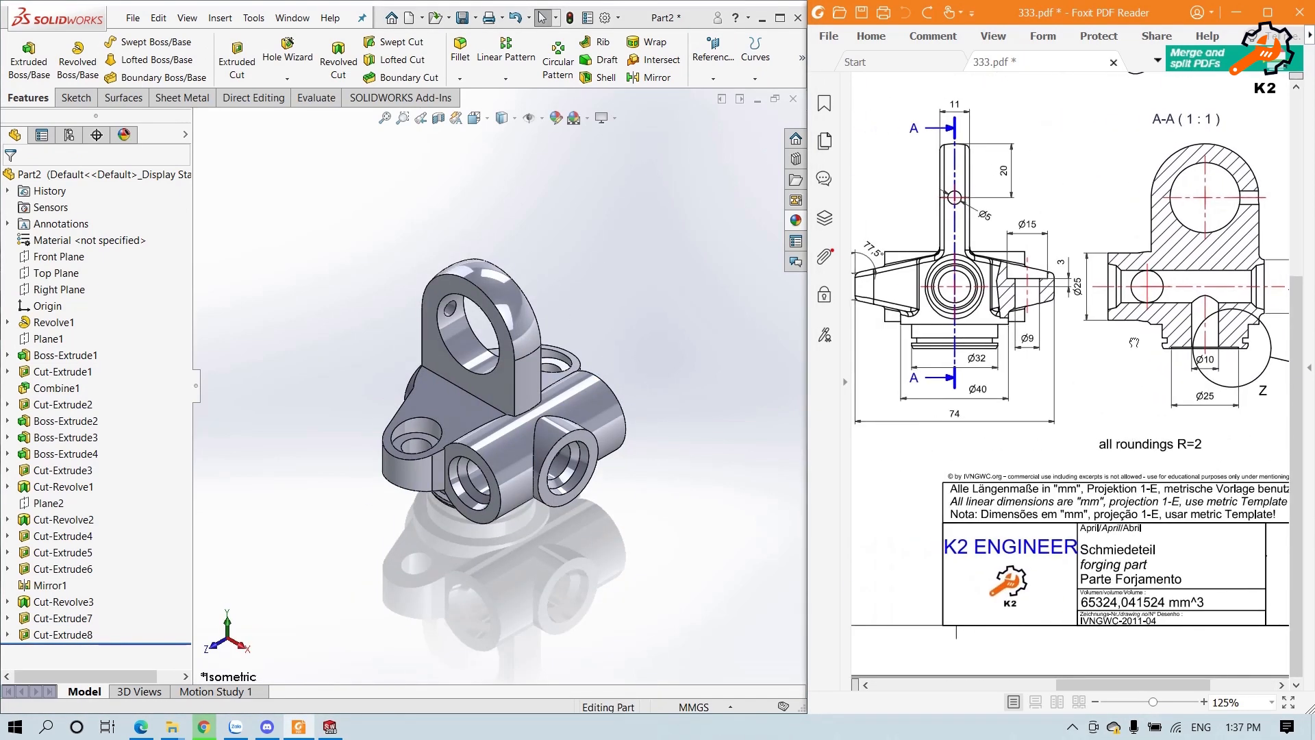
scroll(1081, 336, "down", 2, "ctrl")
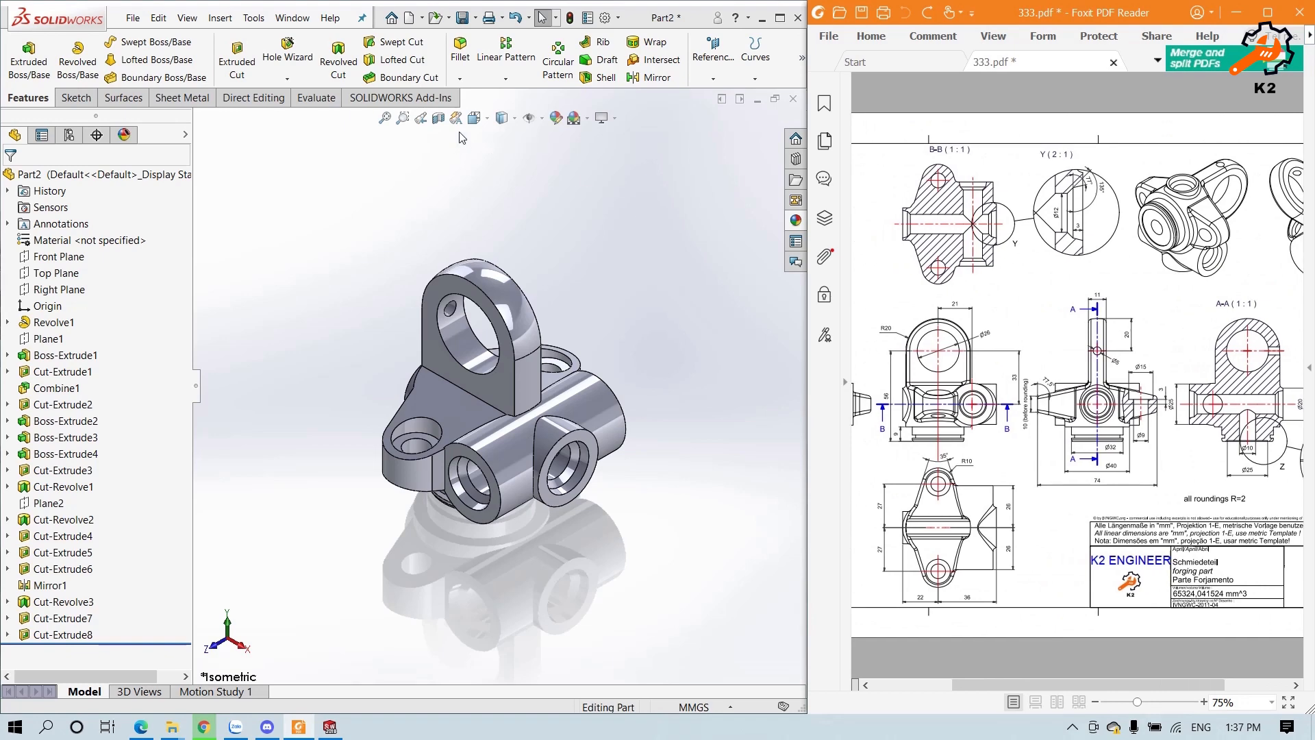
left_click(409, 151)
left_click(439, 118)
left_click(21, 177)
key("ctrl+1")
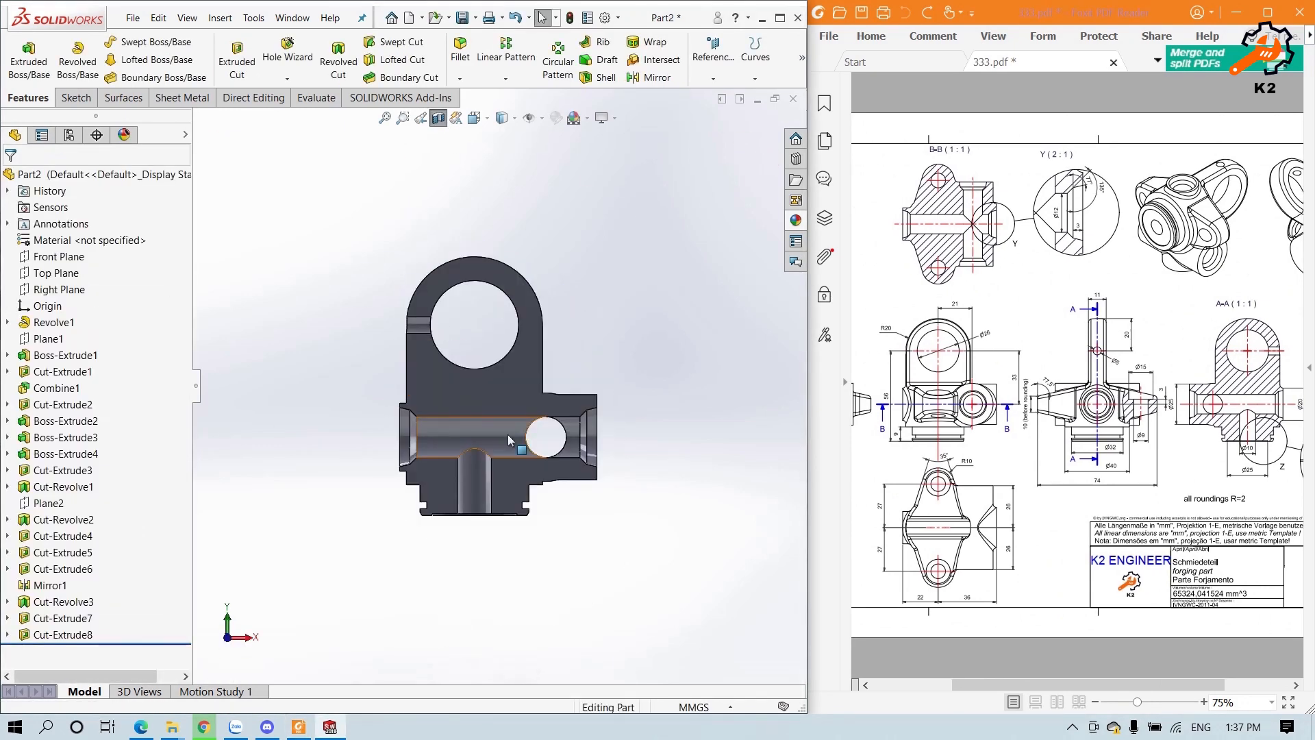
scroll(1182, 394, "up", 1, "ctrl")
mouse_move(1082, 442)
left_mouse_down()
mouse_move(1038, 439)
mouse_move(1071, 401)
left_mouse_up()
left_click_drag(956, 315, 1066, 346)
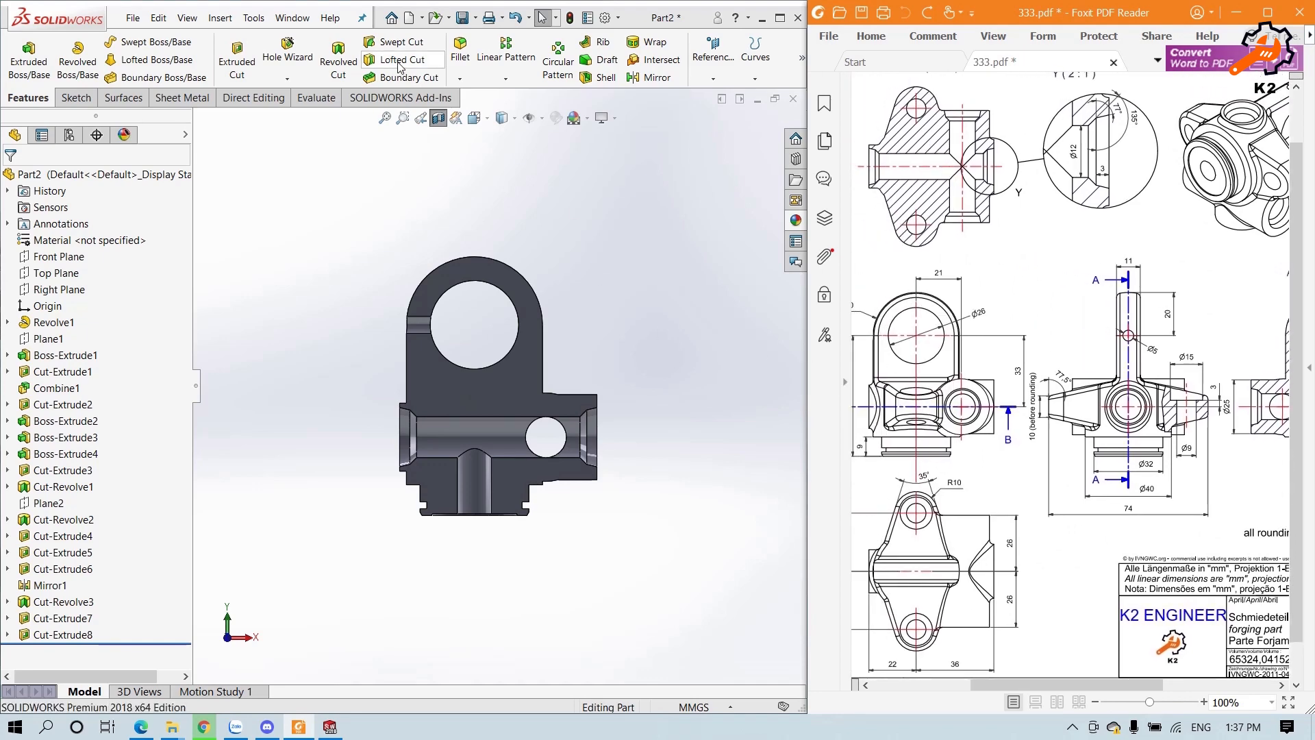
Replace the section with one on the Top Plane, offset up to the cross bores, inspect the bores and restore the whole model.
left_click(438, 118)
middle_click_drag(458, 152, 464, 296)
left_click(438, 118)
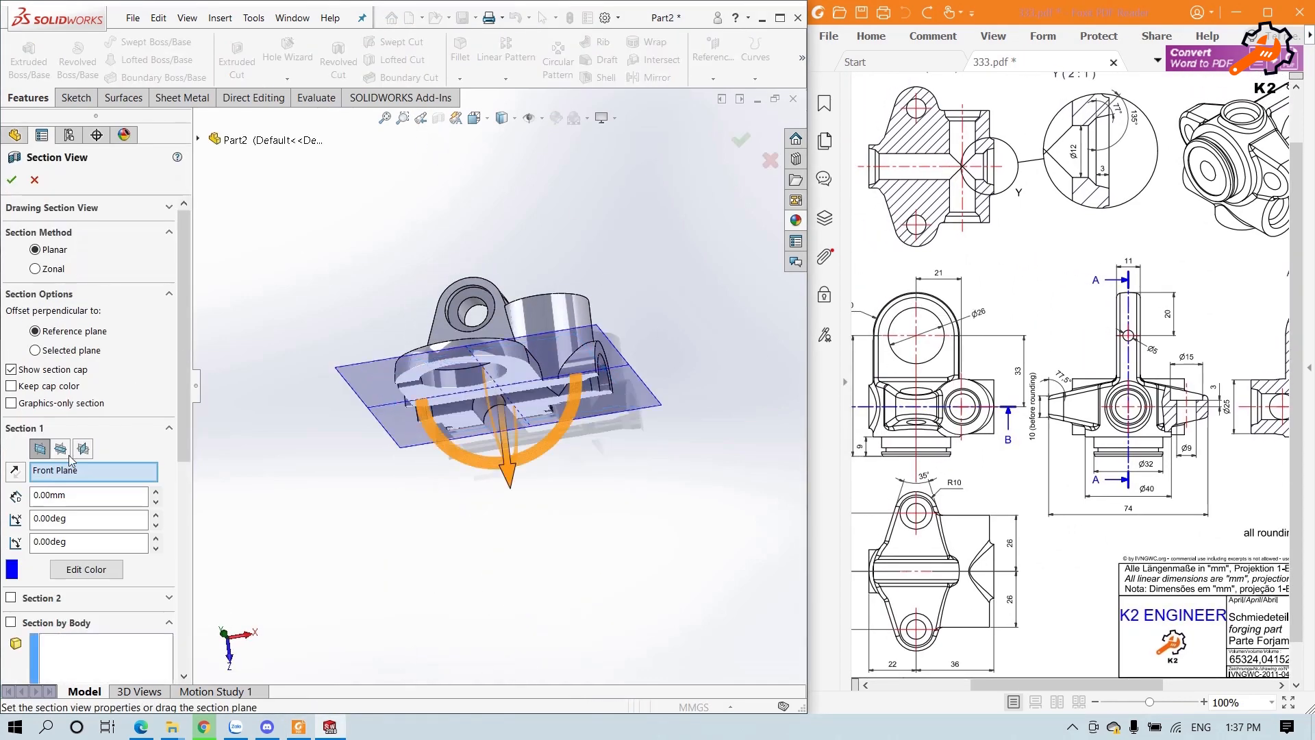
left_click(61, 449)
middle_click_drag(446, 442, 455, 370)
left_click_drag(501, 402, 498, 346)
left_click(11, 180)
middle_click_drag(354, 381, 542, 329)
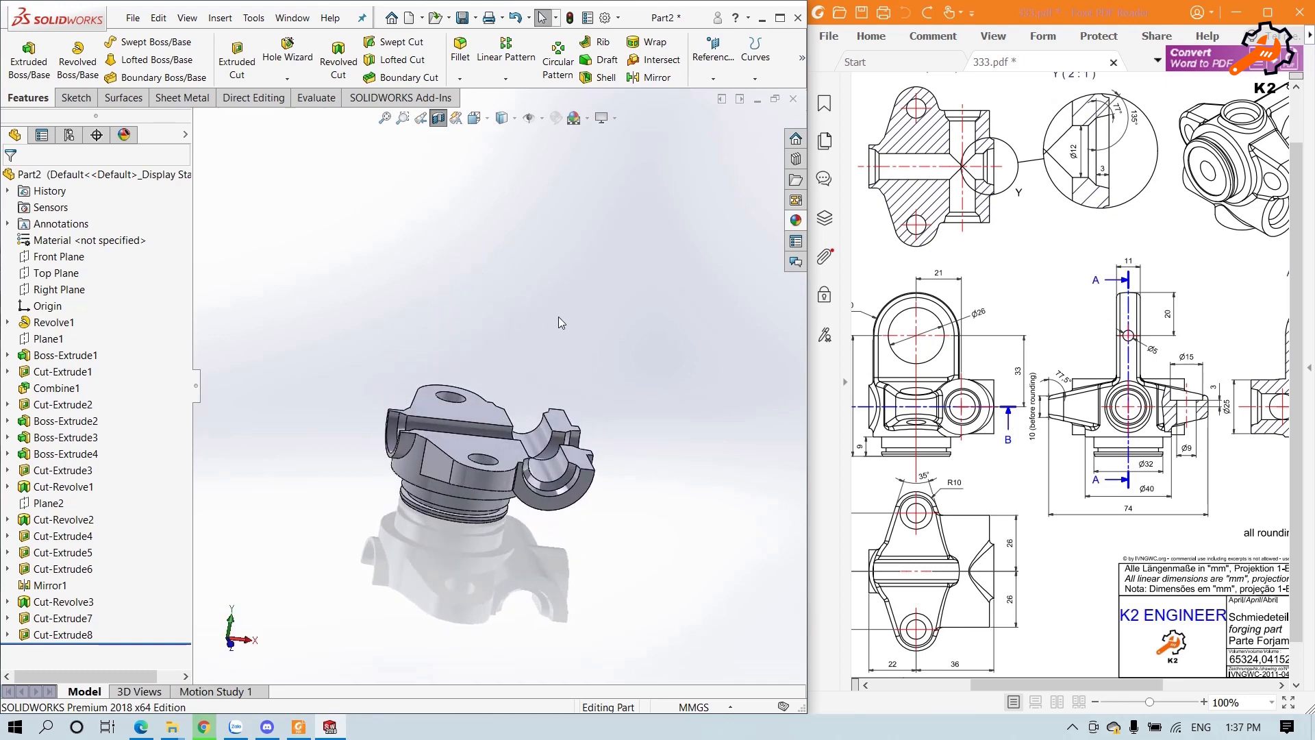
left_click(438, 118)
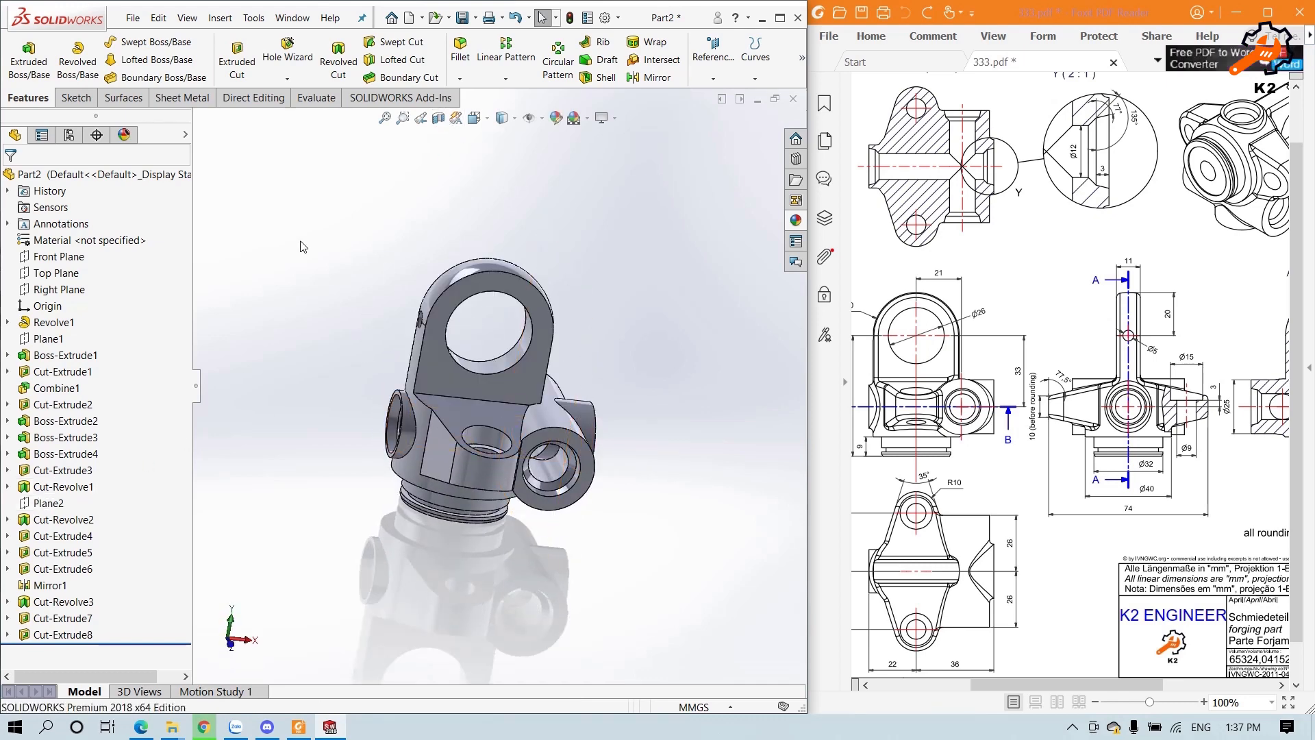
Set up a 2 mm fillet without tangent propagation and select the two edges where the lug's front face meets the body.
key("ctrl+7")
scroll(1026, 391, "down", 2, "ctrl")
scroll(1025, 391, "up", 2, "ctrl")
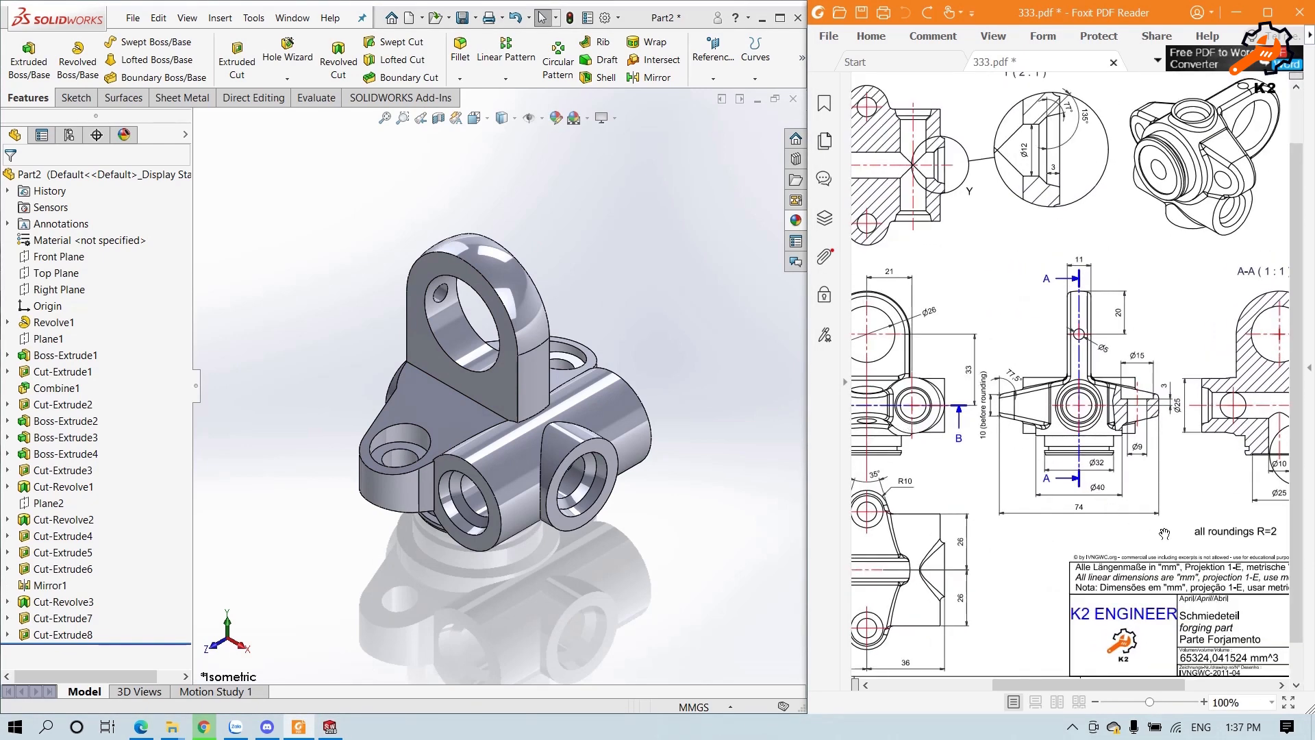
left_click_drag(1240, 547, 1129, 526)
scroll(1037, 456, "down", 2, "ctrl")
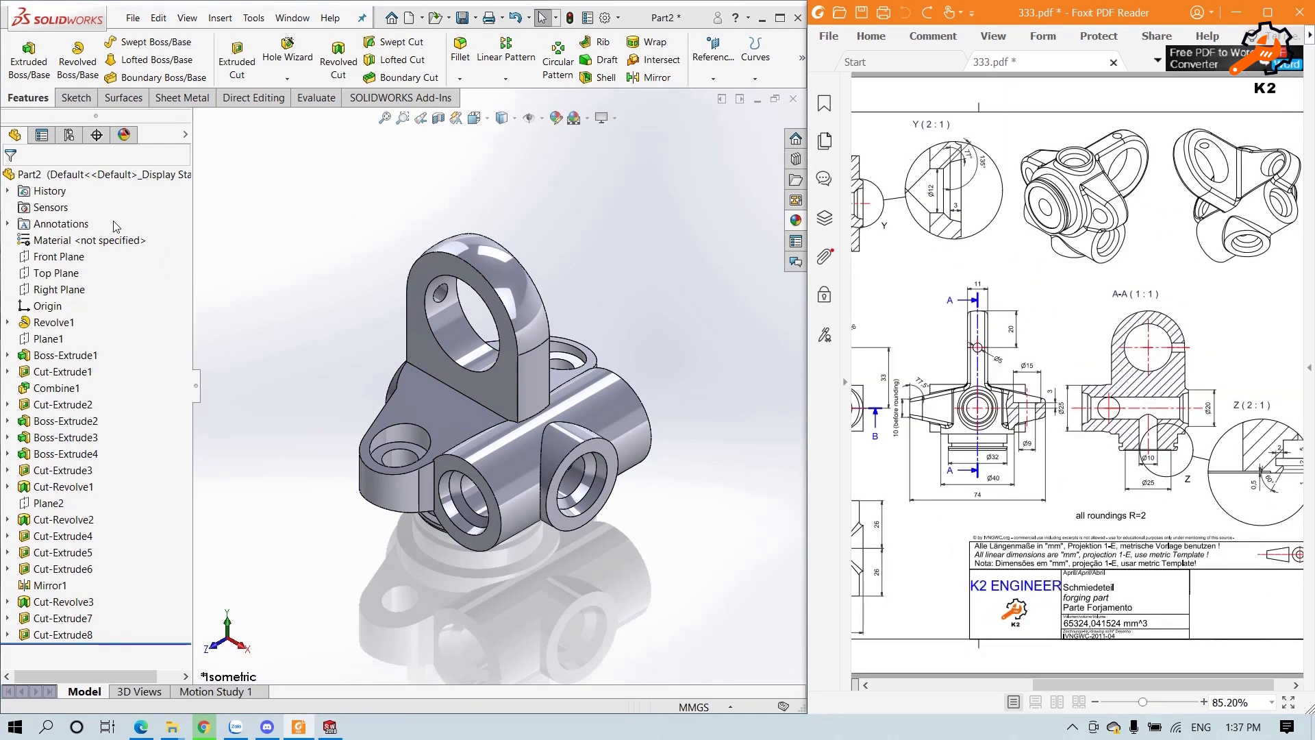
left_click(460, 49)
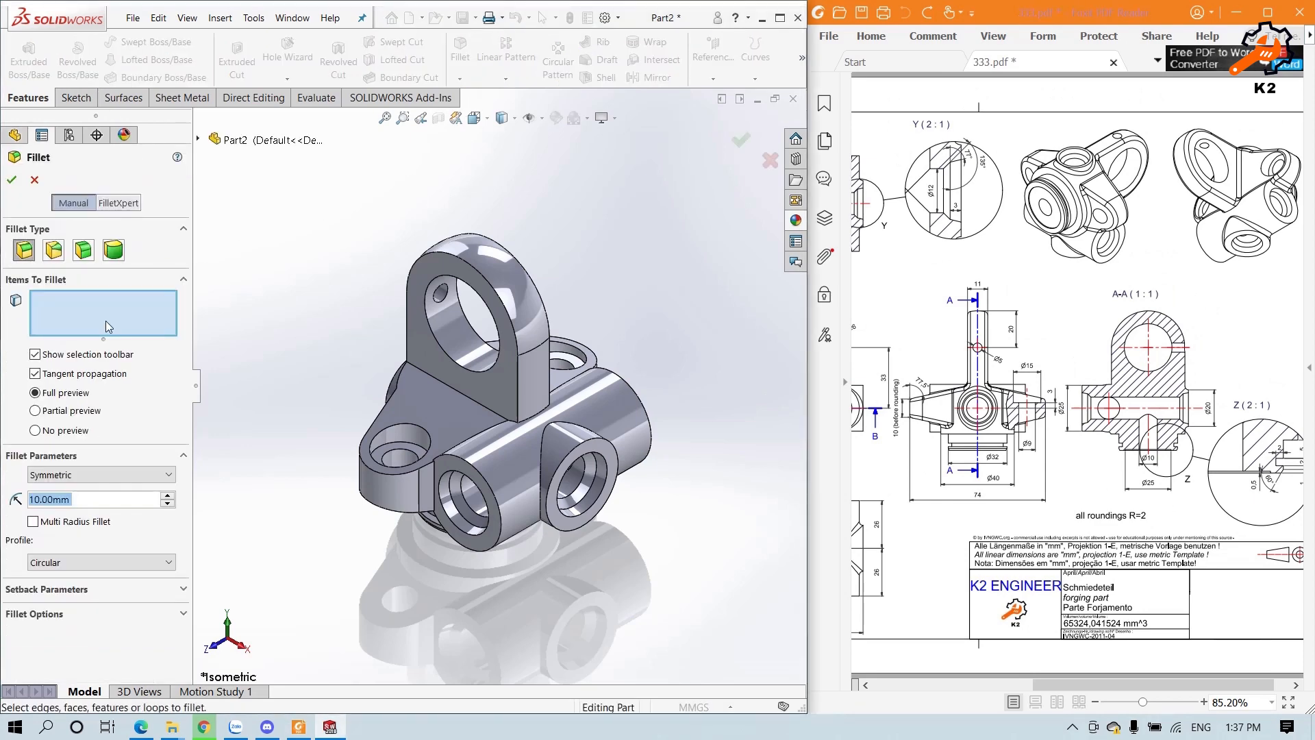
type("2")
key("Return")
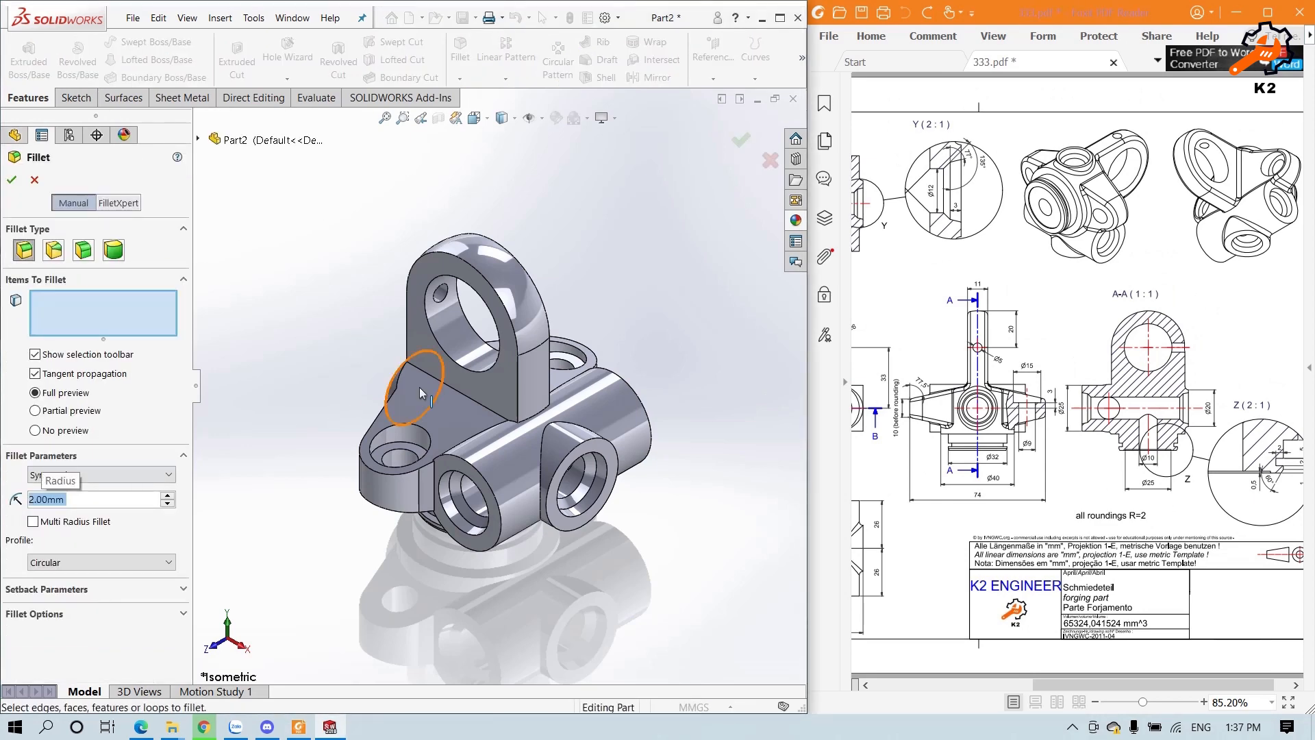
scroll(375, 393, "down", 2)
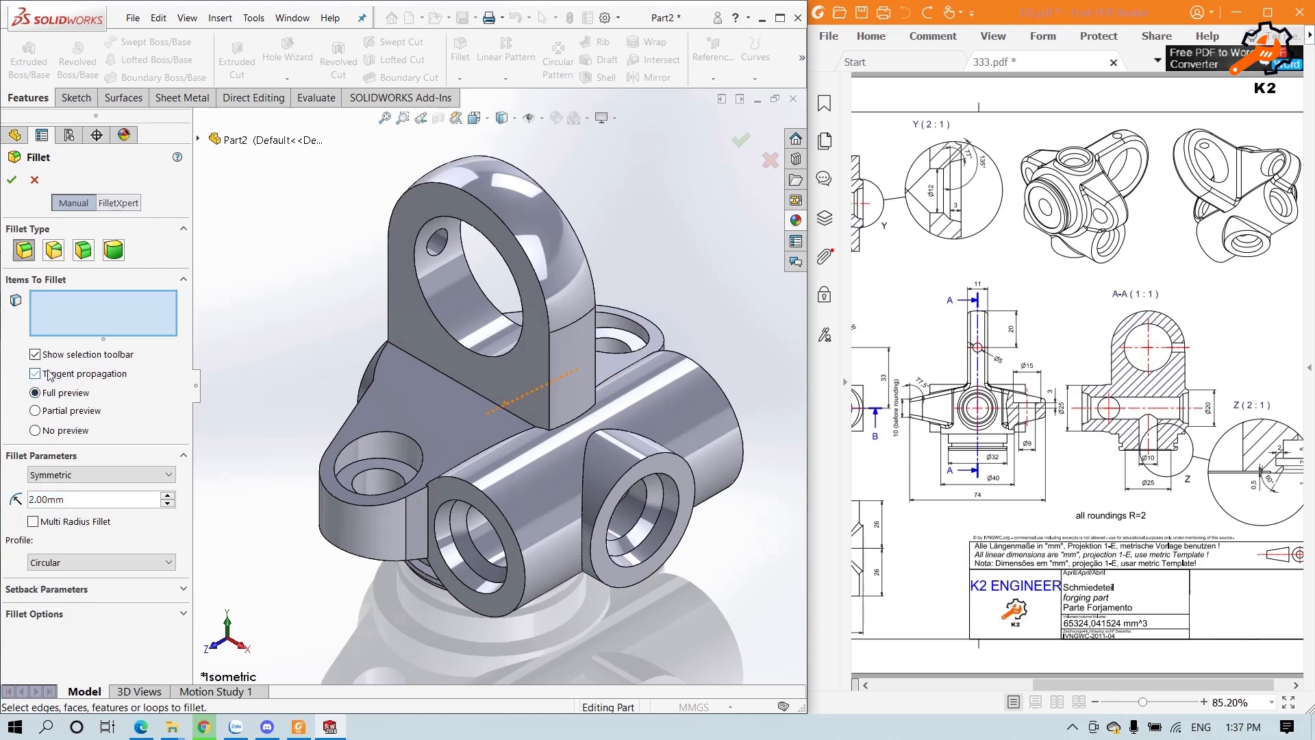
left_click(528, 392)
scroll(534, 425, "down", 5)
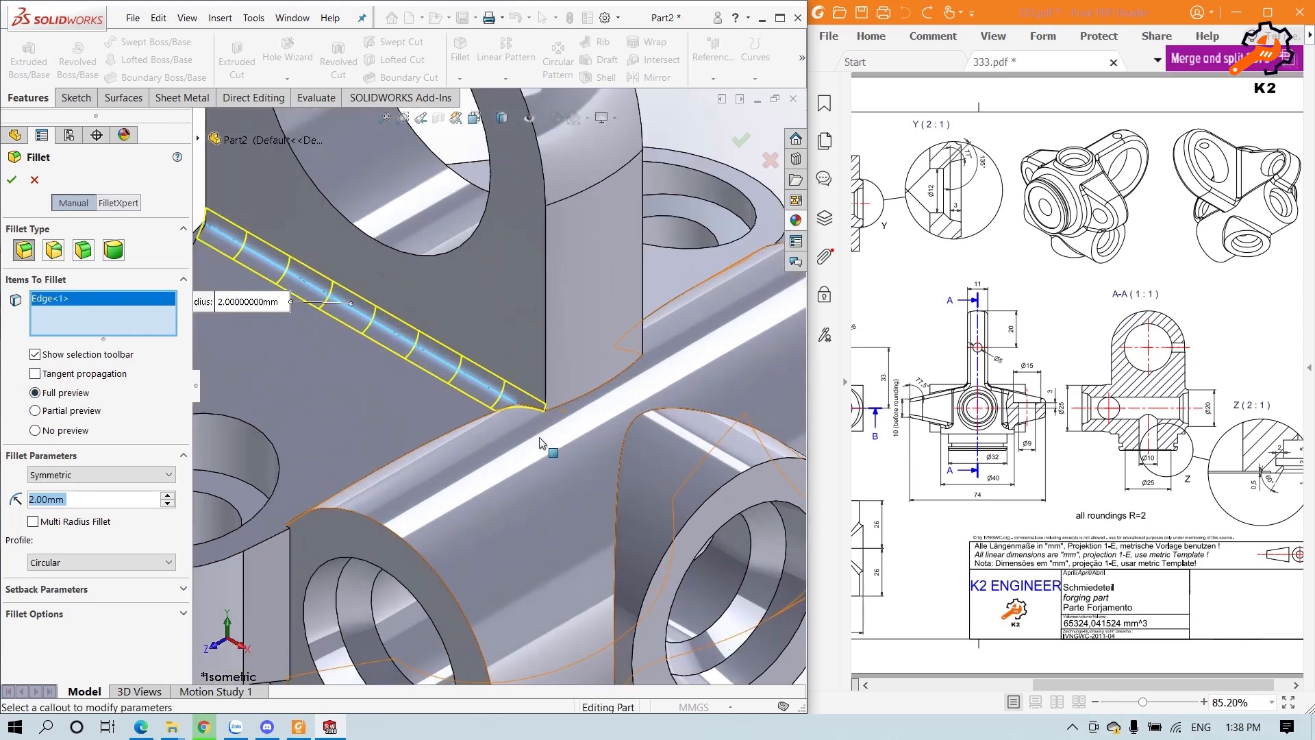
scroll(532, 437, "down", 4)
left_click(545, 384)
scroll(522, 378, "up", 5)
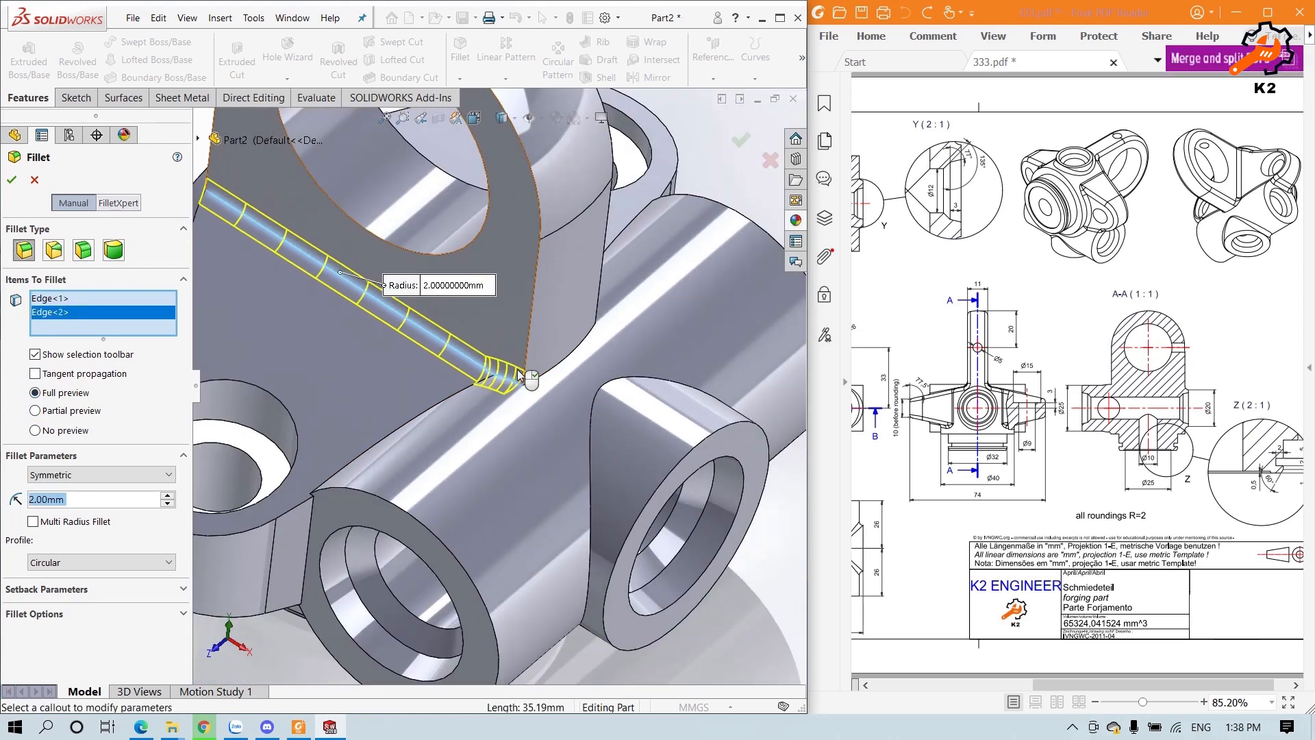
Add the two matching edges at the base of the lug's rear face and apply the 2 mm fillet.
middle_click_drag(529, 377, 565, 318)
left_click(622, 278)
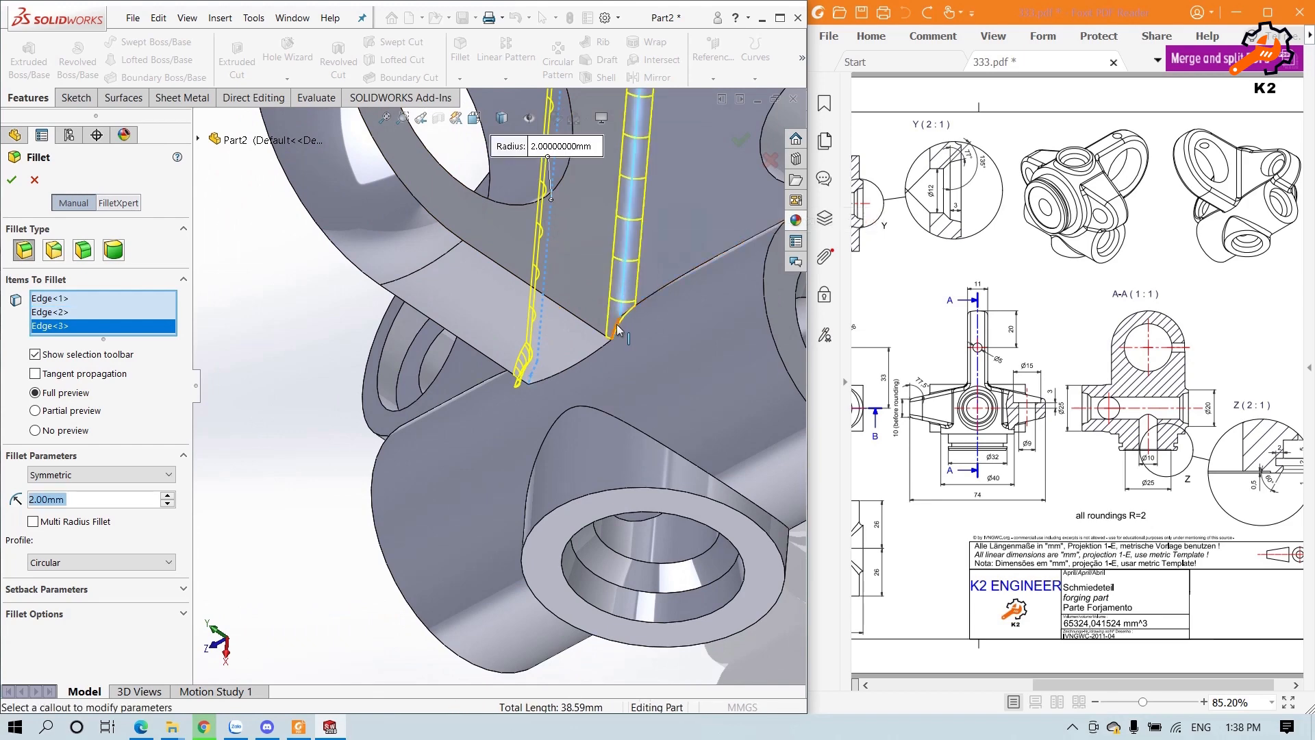
left_click(617, 329)
scroll(613, 332, "up", 5)
middle_click_drag(593, 348, 694, 222)
left_click(12, 180)
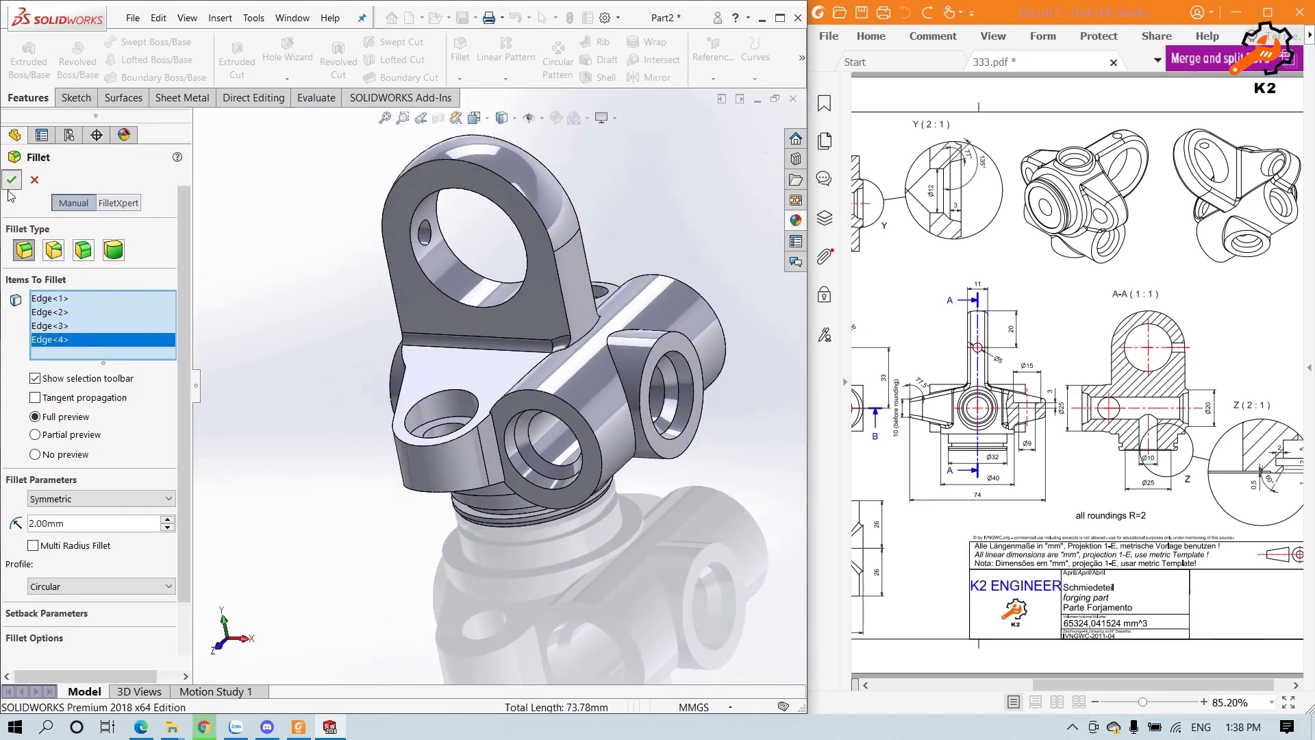
Fillet the outer edges of the lug on both sides and the upper rims of the two ears with a 2 mm radius.
key("Return")
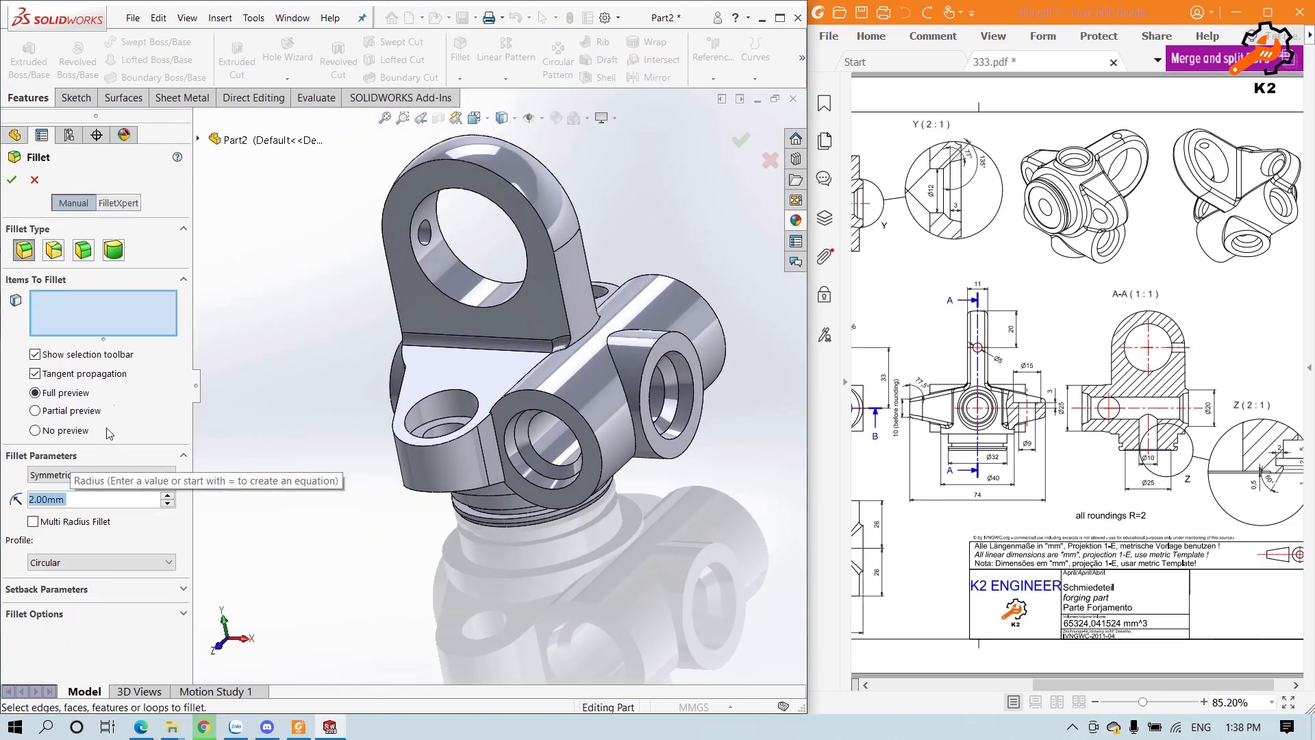
left_click(566, 313)
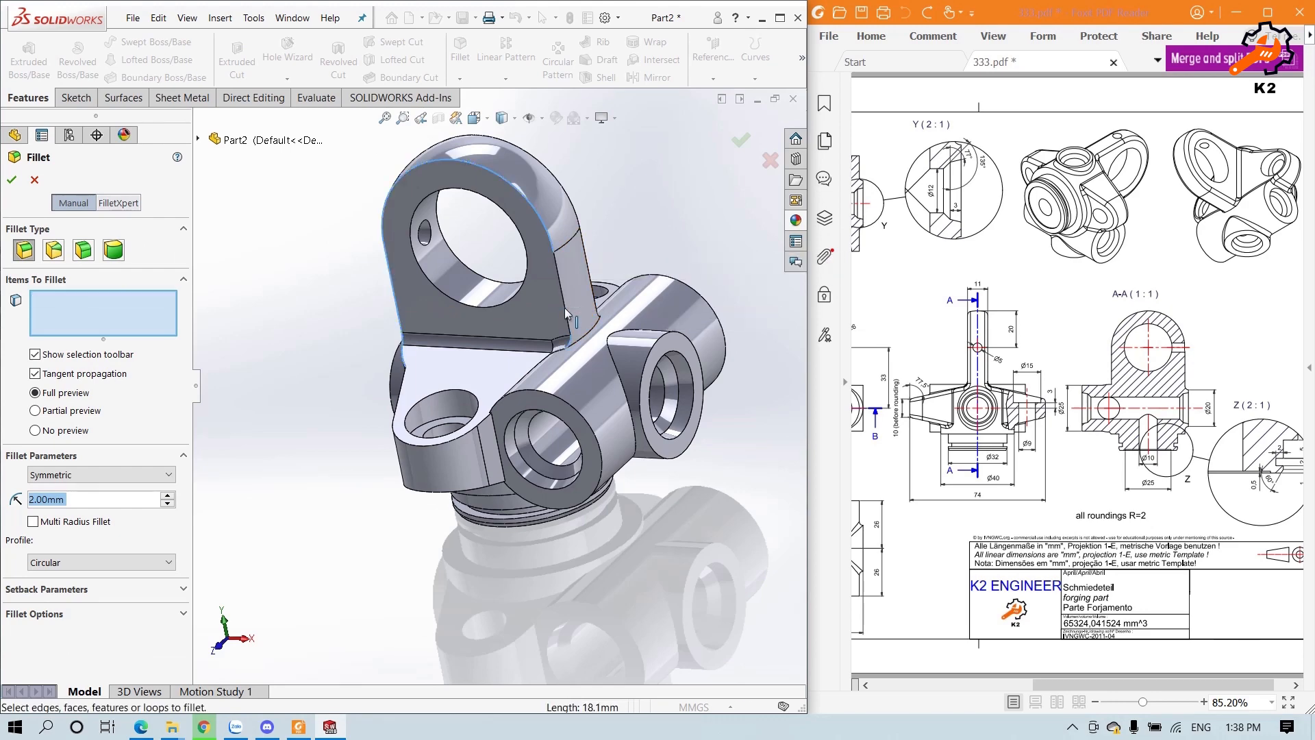
left_click(404, 386)
left_click(403, 361)
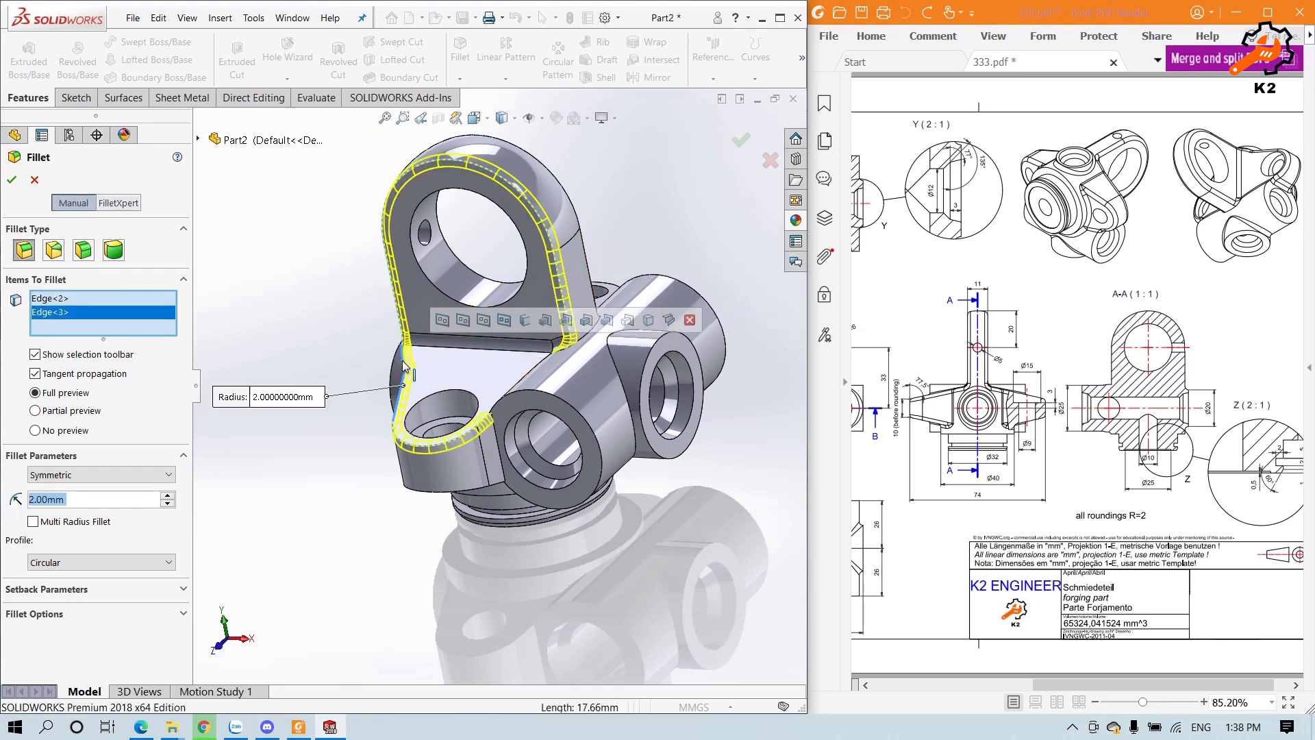
middle_click_drag(447, 399, 709, 256)
left_click(707, 259)
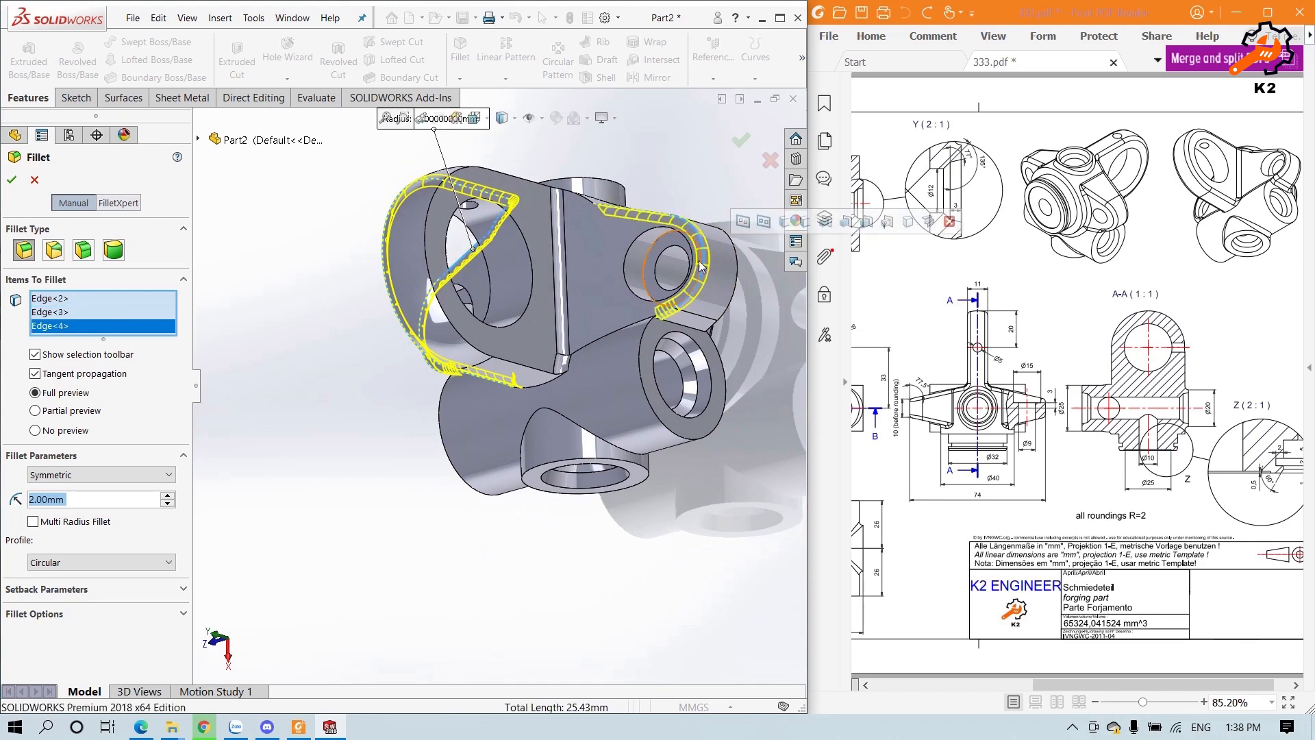
left_click(591, 205)
middle_click_drag(558, 288, 670, 292)
left_click(12, 180)
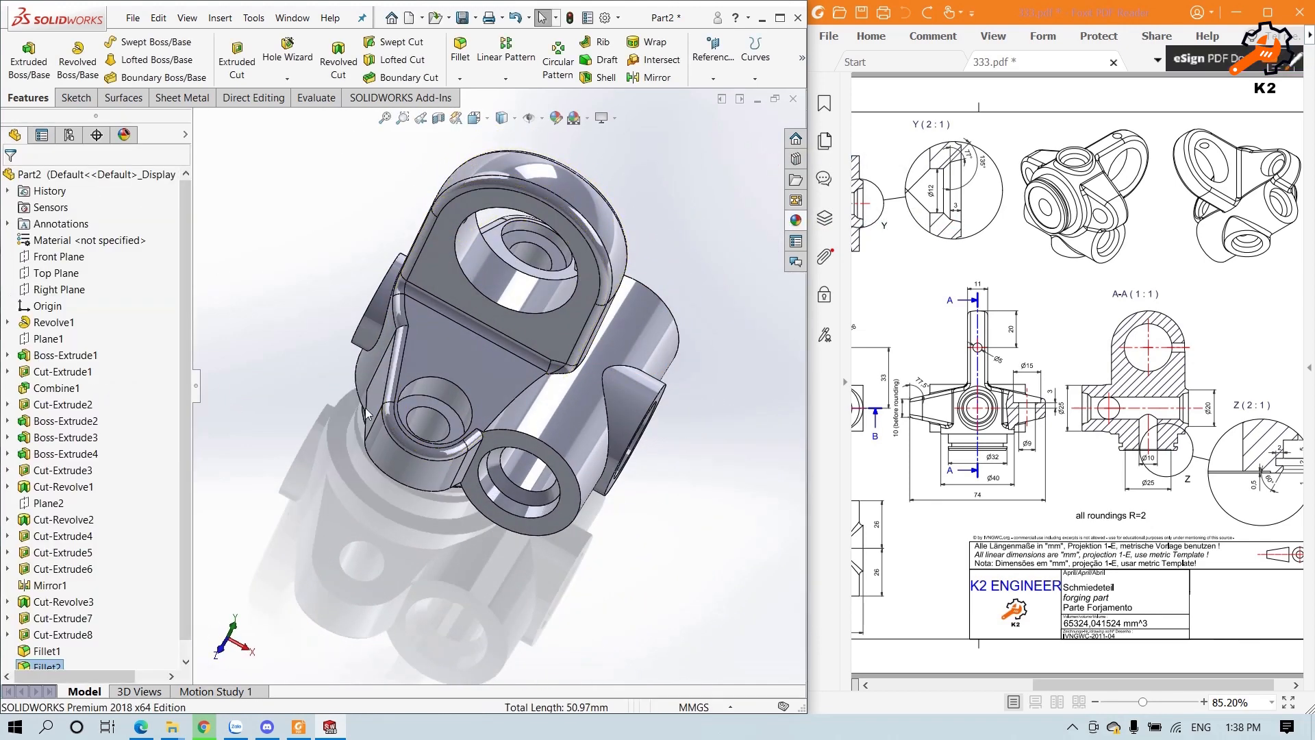
Apply a 2 mm fillet where the ears' upper faces meet the large cylinder and where the two side bosses join the body.
scroll(516, 351, "down", 6)
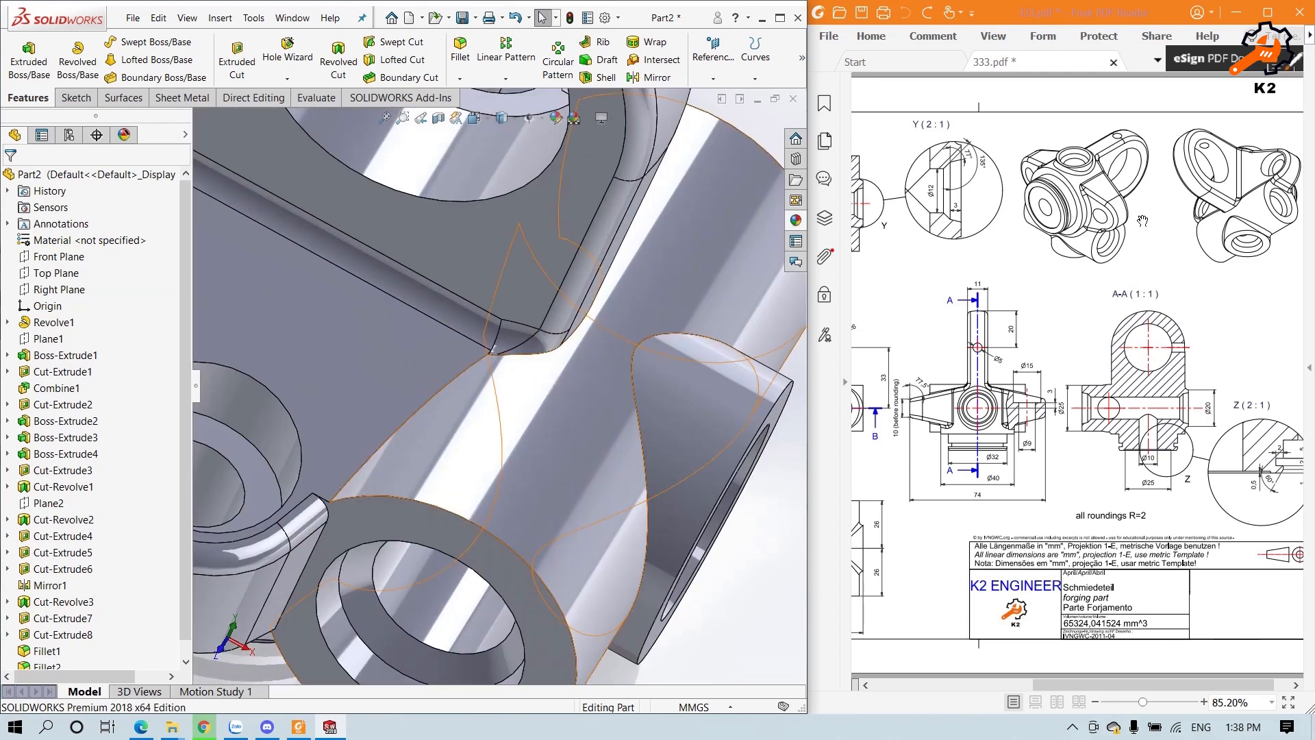
scroll(1142, 221, "up", 1, "ctrl")
left_click_drag(1274, 206, 1209, 221)
scroll(506, 374, "up", 5)
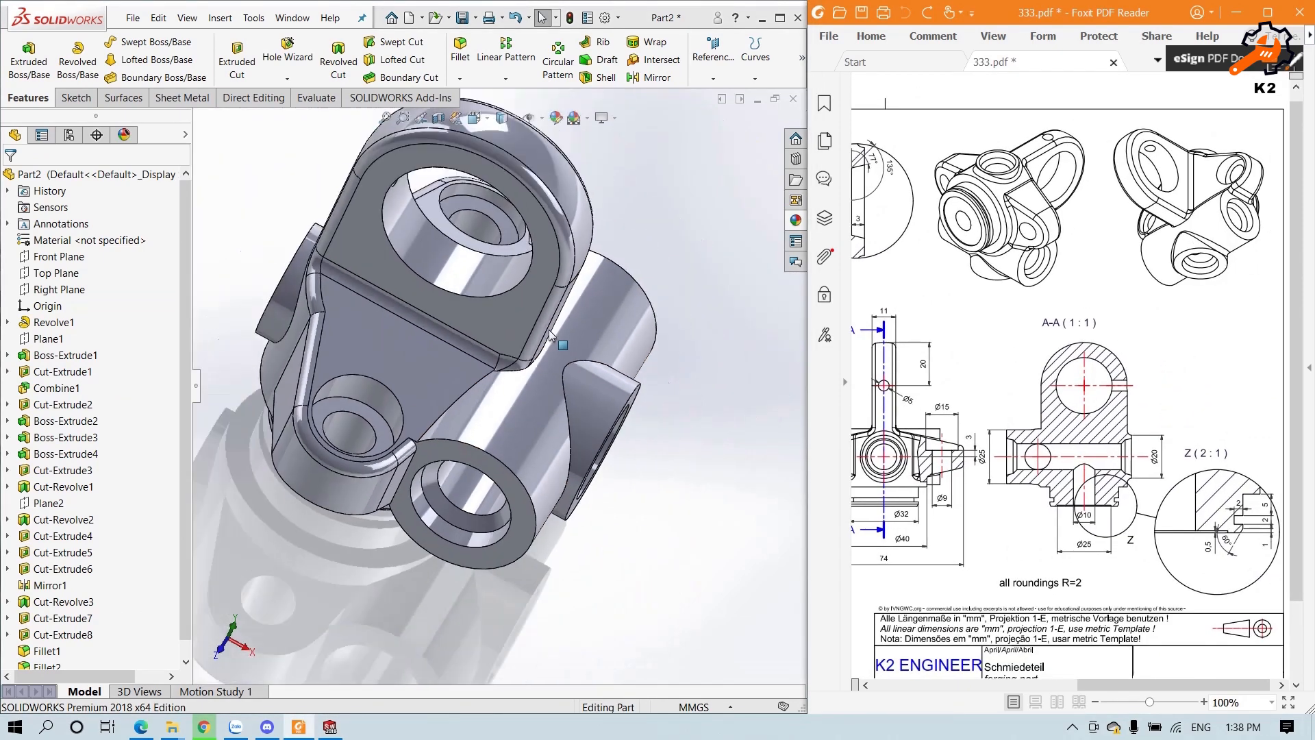
left_click(252, 291)
key("Return")
middle_click_drag(364, 384, 602, 425)
left_click(516, 449)
left_click(614, 319)
left_click(485, 459)
left_click(485, 459)
left_click(450, 459)
left_click(449, 458)
left_click(416, 459)
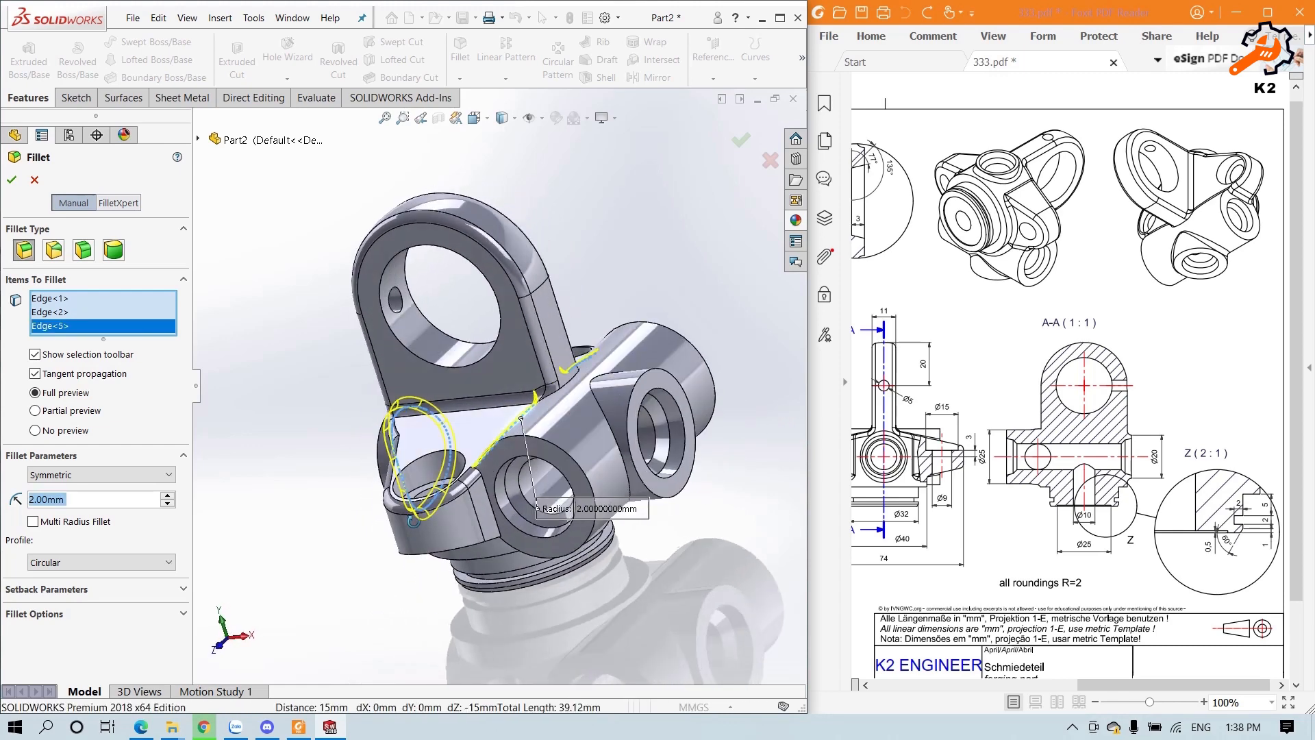
left_click(614, 433)
left_click(11, 181)
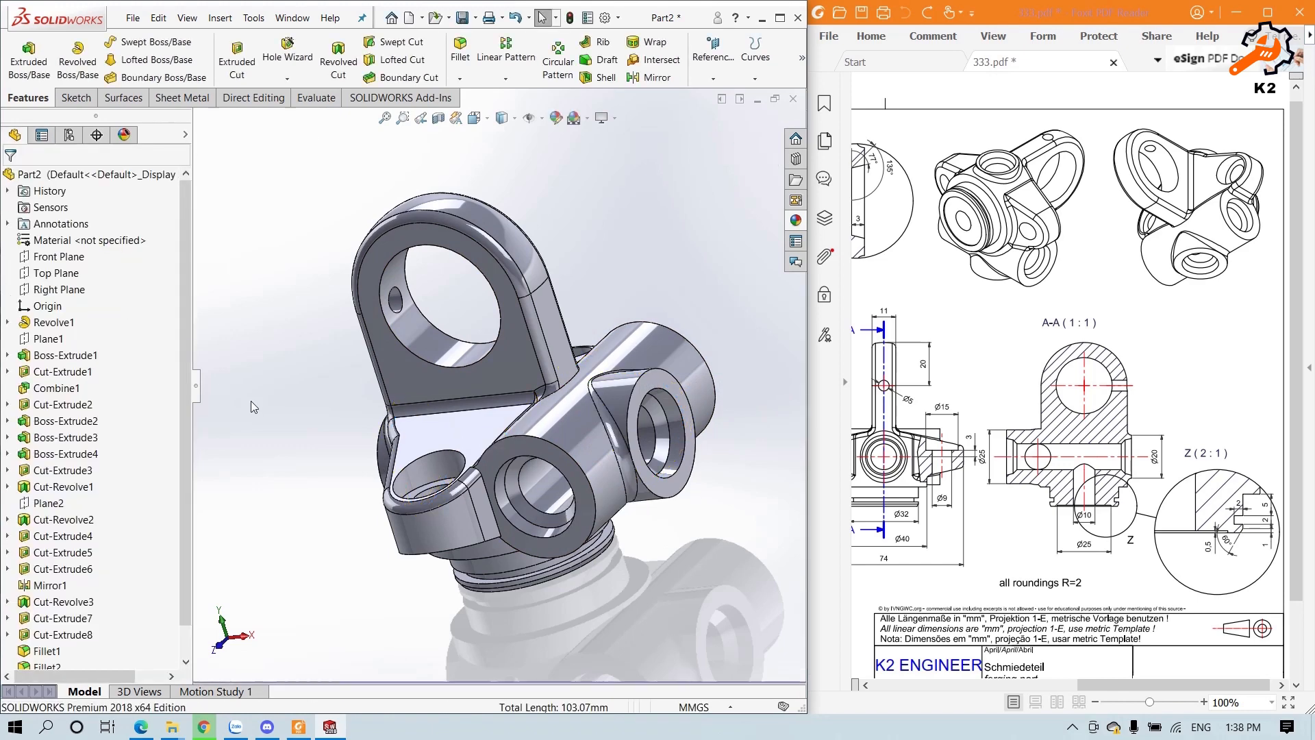
Set up a 2 mm fillet and select the four upright edges where the ears' side faces join the body.
scroll(302, 406, "up", 3)
middle_click_drag(302, 406, 411, 360)
key("Return")
left_click(469, 428)
middle_click_drag(513, 457, 559, 436)
left_click(516, 454)
left_click(563, 440)
left_click(553, 431)
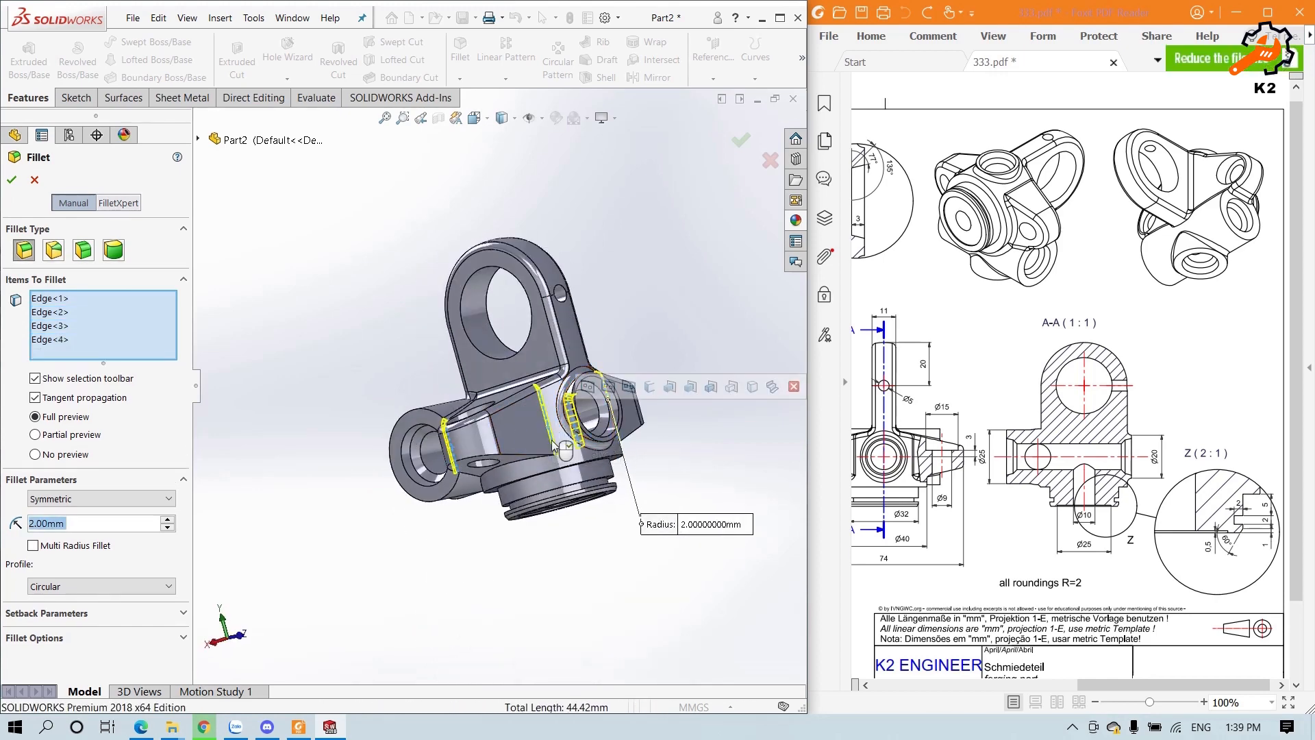
left_click(536, 459)
left_click(536, 459)
Add the remaining edge between the ear and the large cylinder on the part's underside and apply the 2 mm fillet.
middle_click_drag(582, 453, 397, 496)
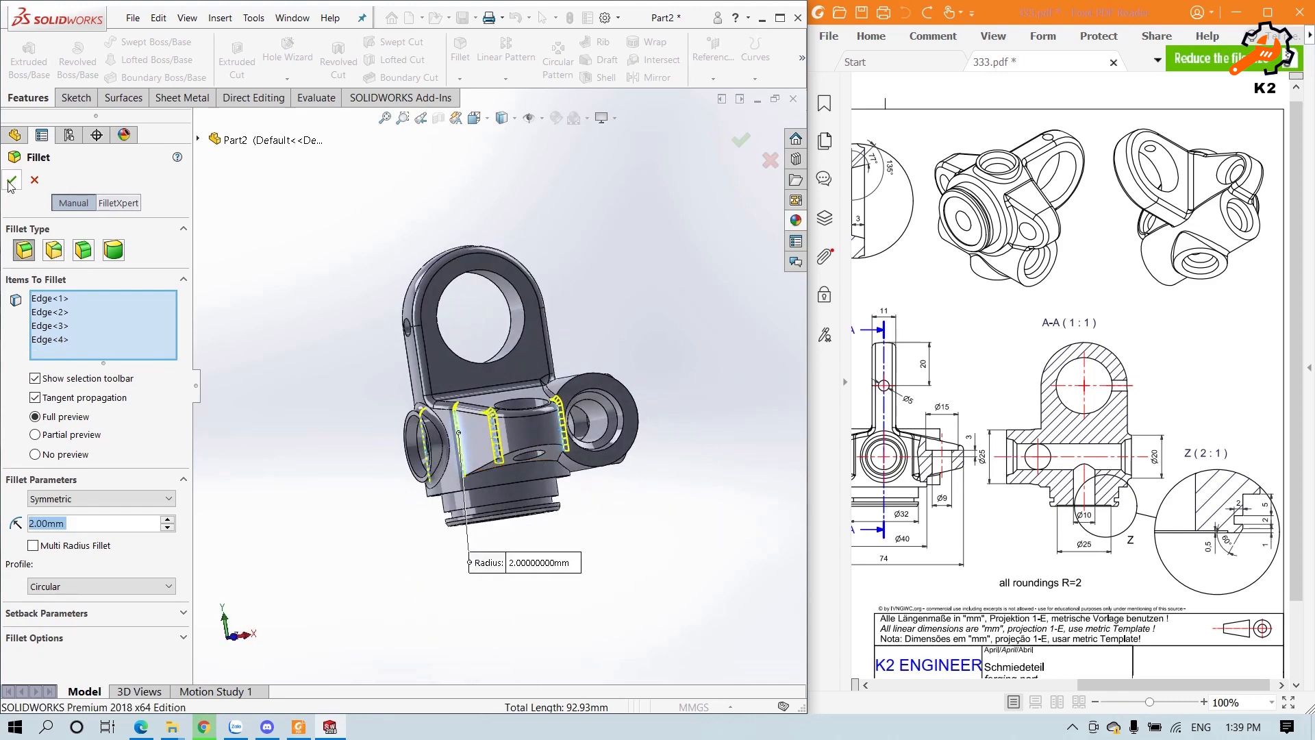
middle_click_drag(542, 455, 580, 391)
left_click(552, 421)
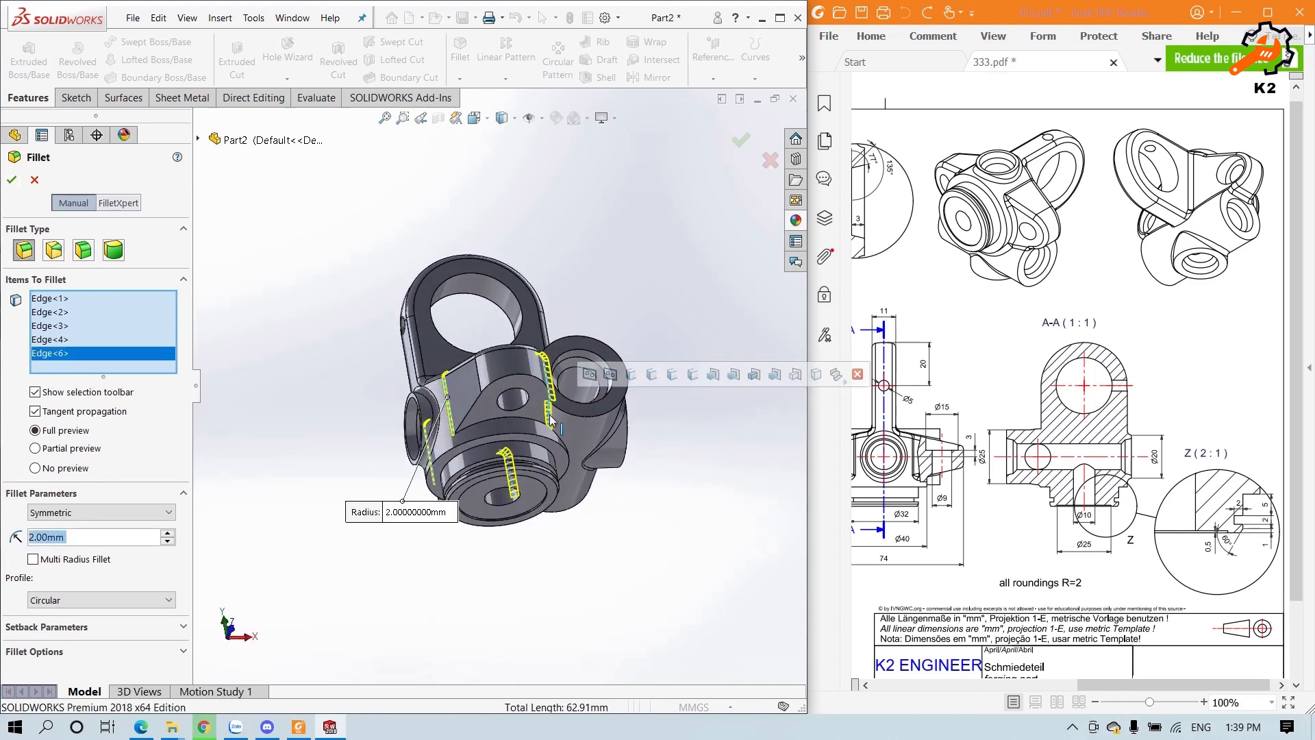
middle_click_drag(556, 439, 470, 319)
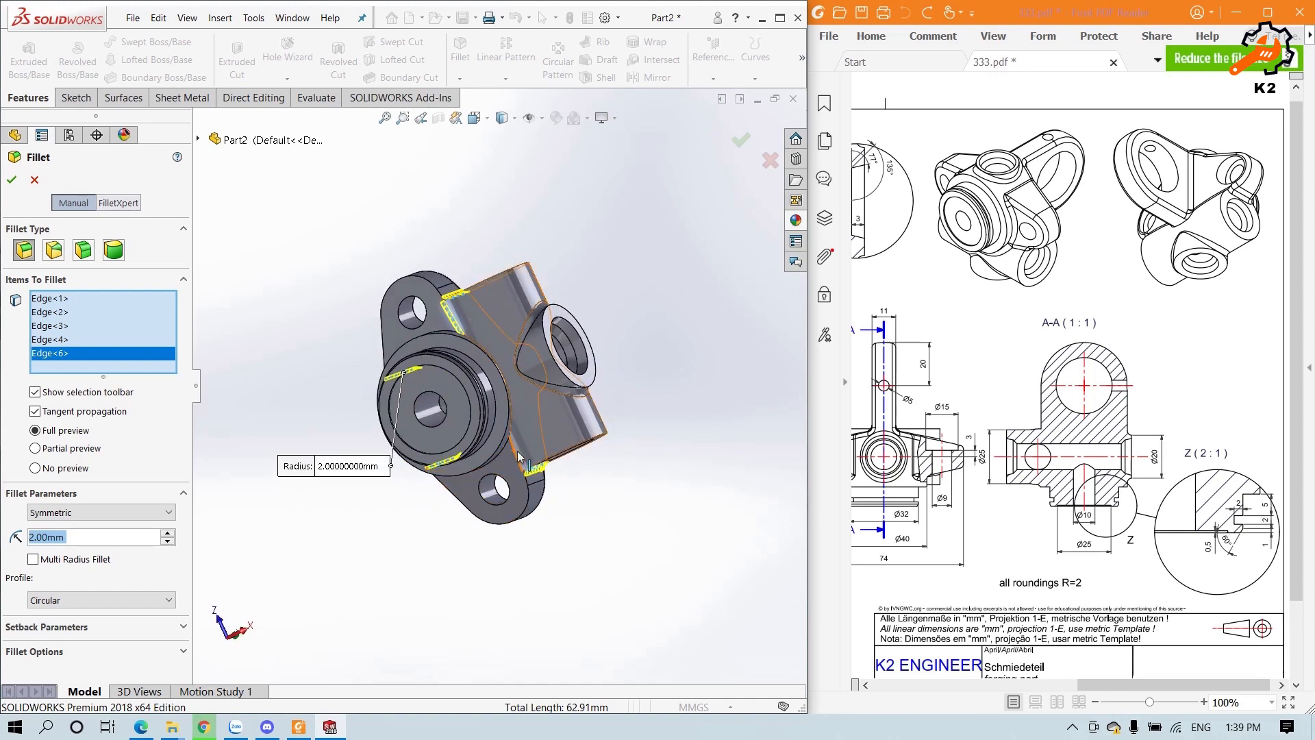
left_click(528, 483)
left_click(530, 489)
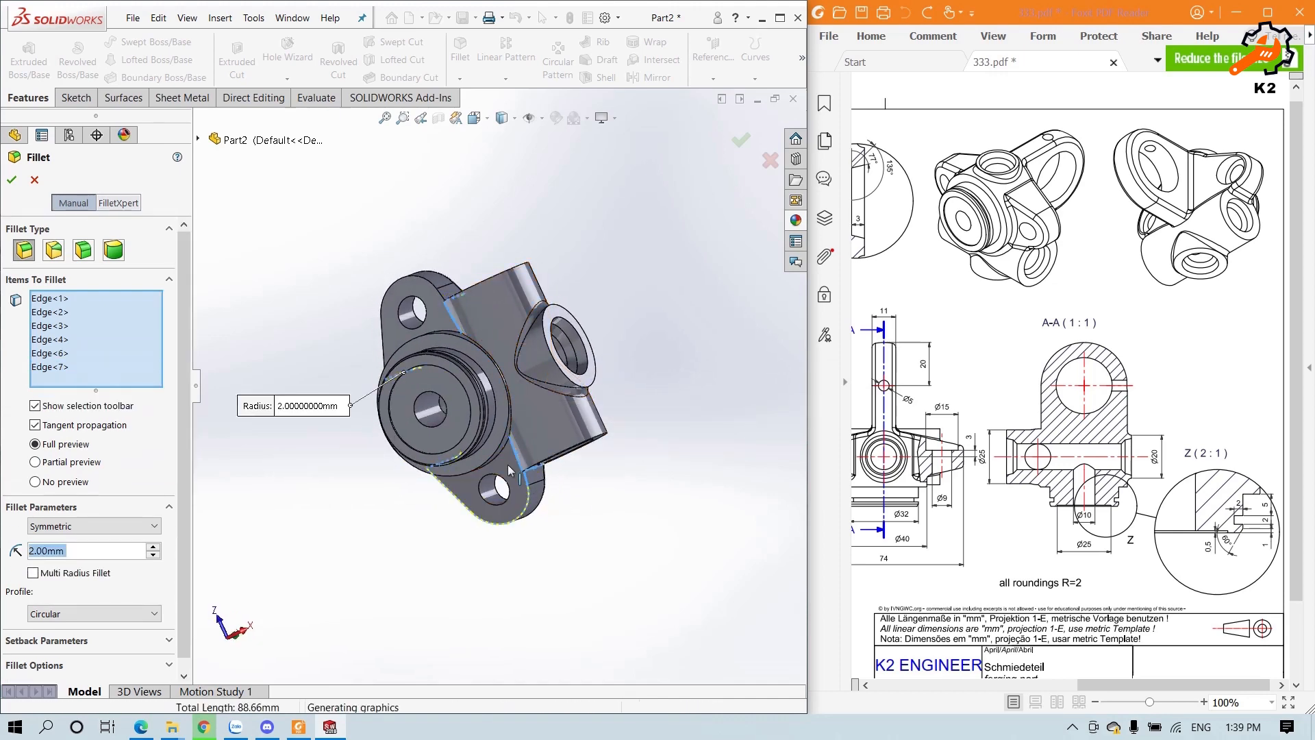
key("Return")
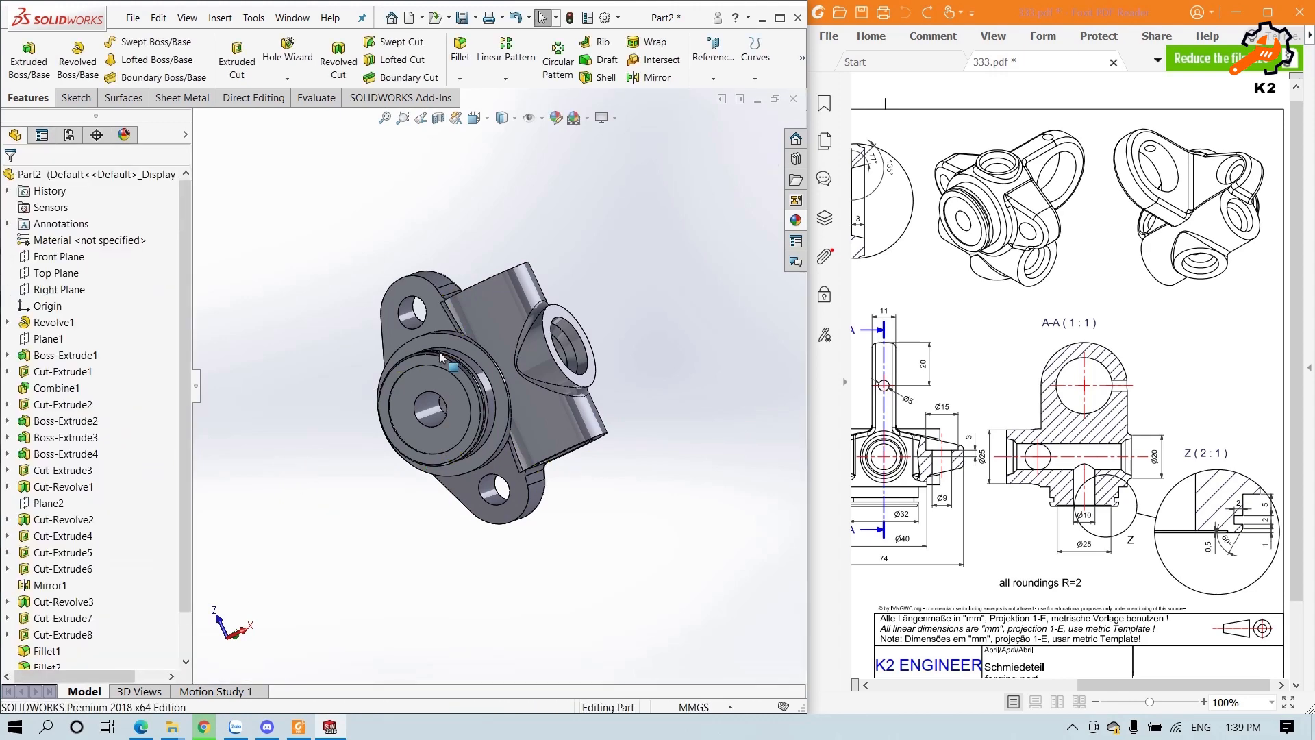
key("Return")
left_click(443, 295)
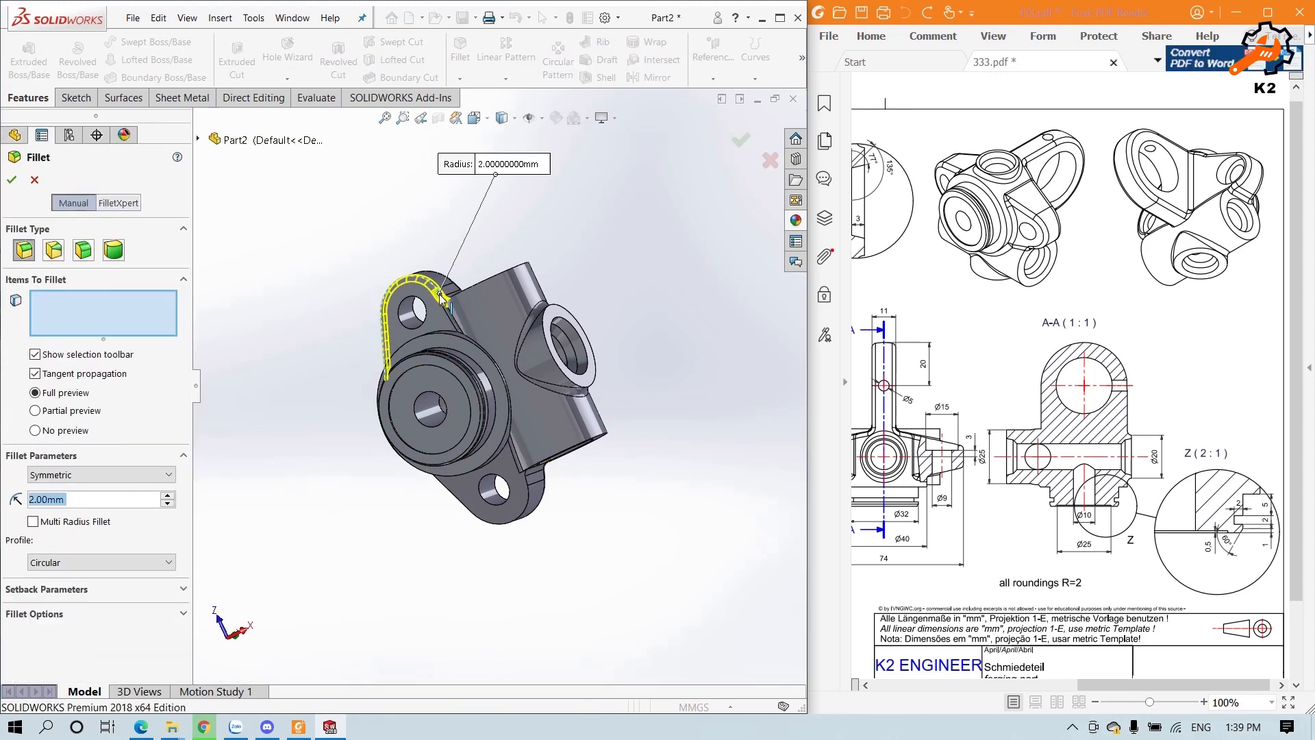
left_click(530, 507)
middle_click_drag(530, 507, 524, 465)
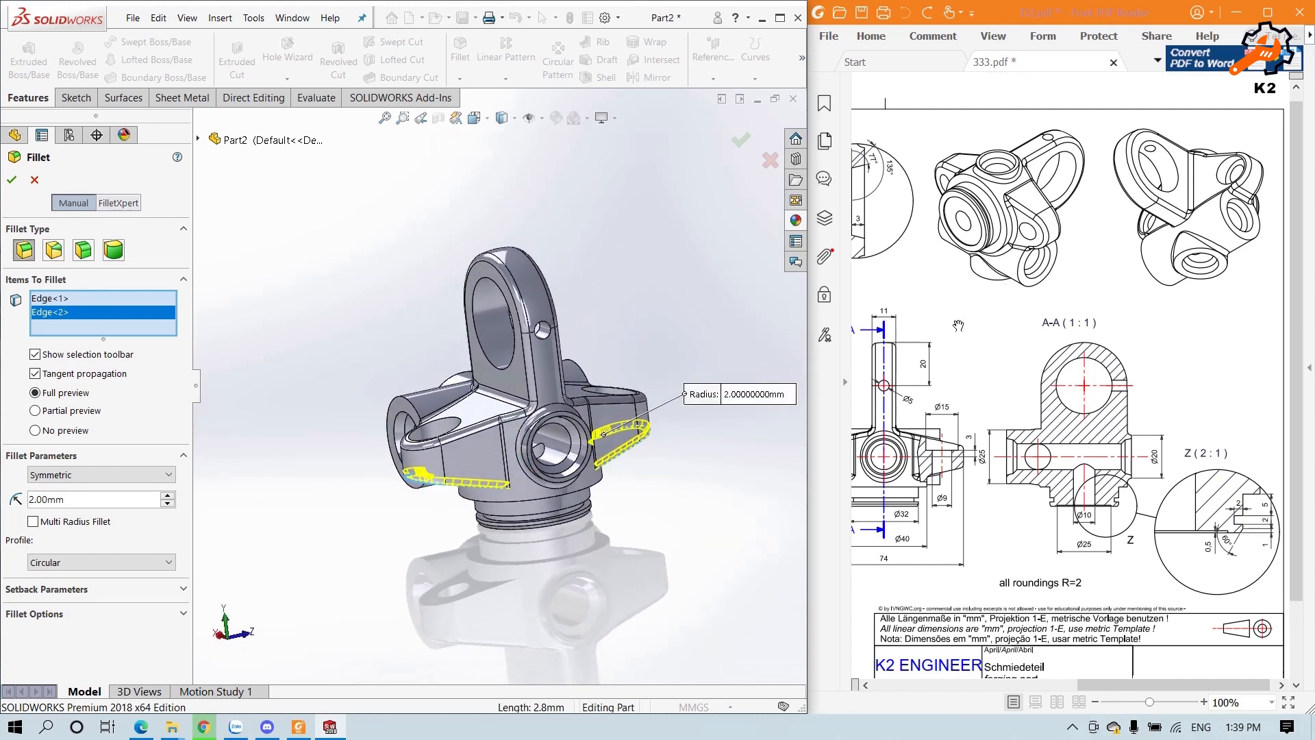
mouse_move(556, 416)
middle_mouse_down()
mouse_move(713, 384)
mouse_move(714, 459)
mouse_move(594, 402)
mouse_move(505, 439)
mouse_move(519, 468)
mouse_move(569, 440)
mouse_move(742, 401)
mouse_move(727, 413)
mouse_move(549, 395)
middle_mouse_up()
left_click(590, 418)
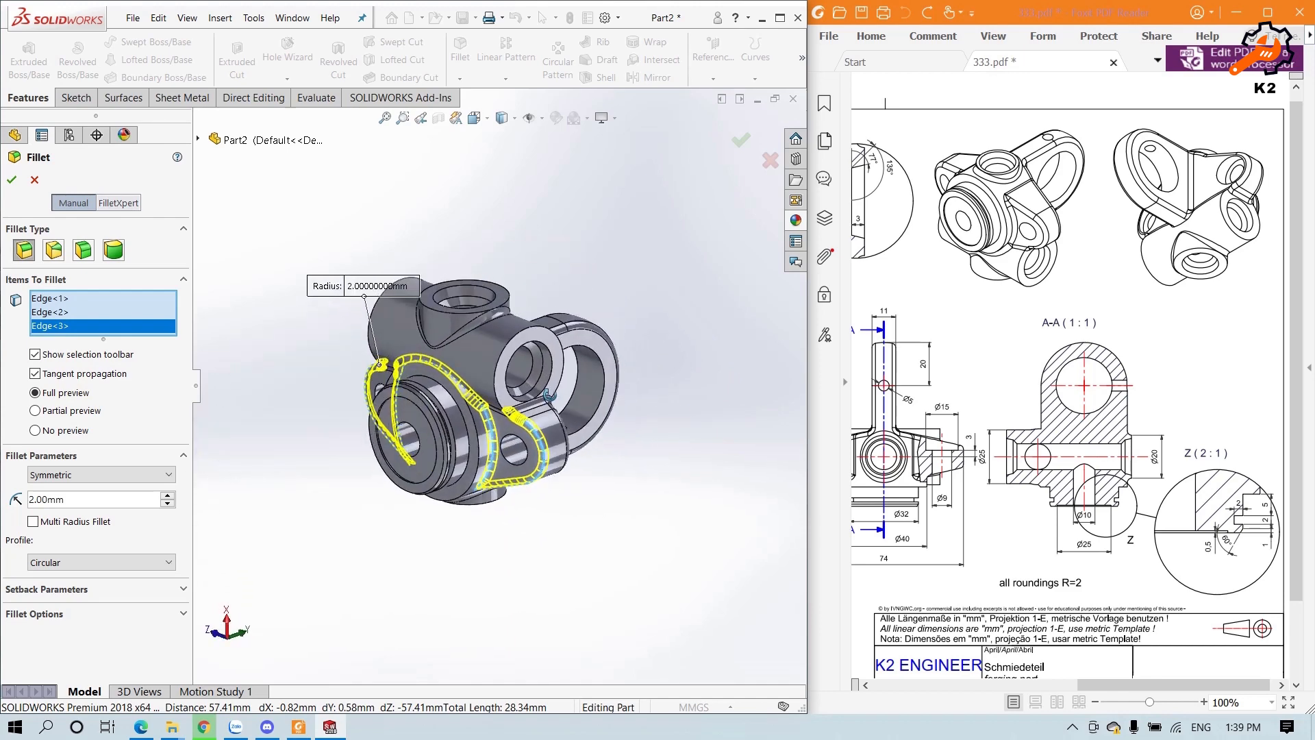
left_click(462, 385)
left_click(462, 385)
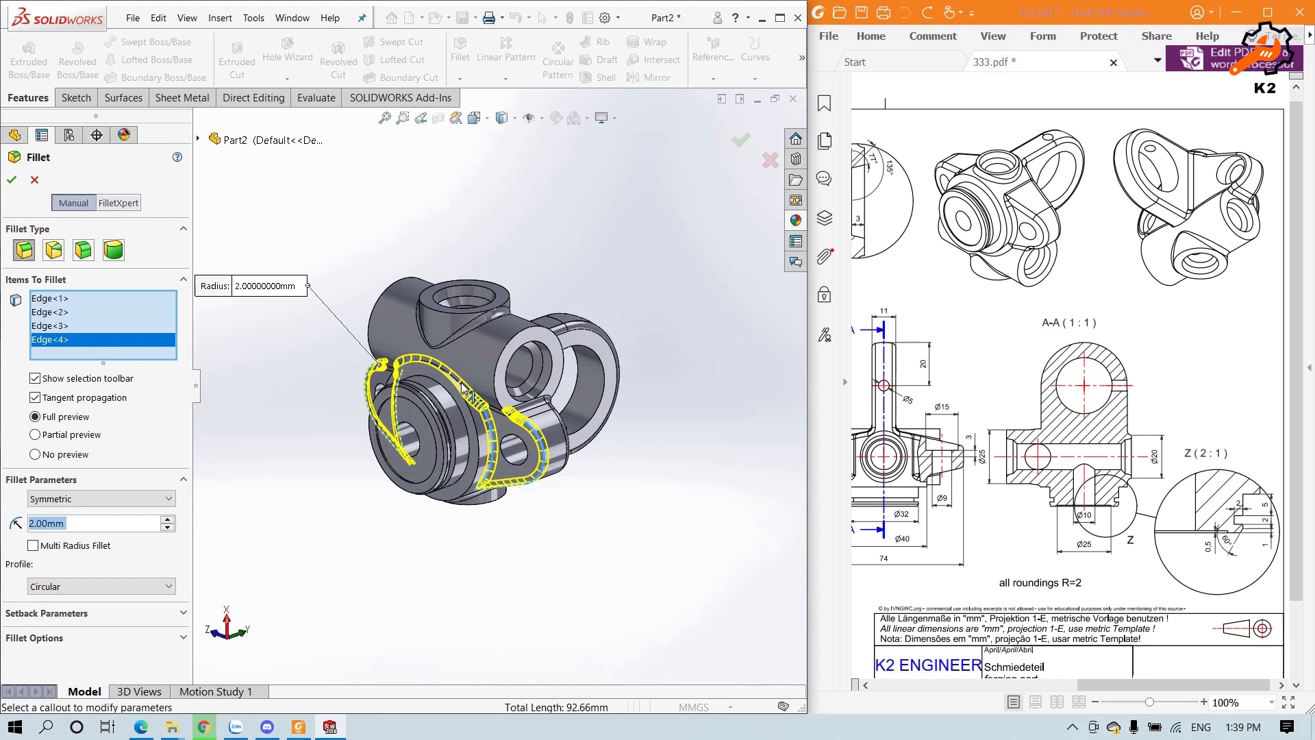
right_click(64, 328)
left_click(89, 336)
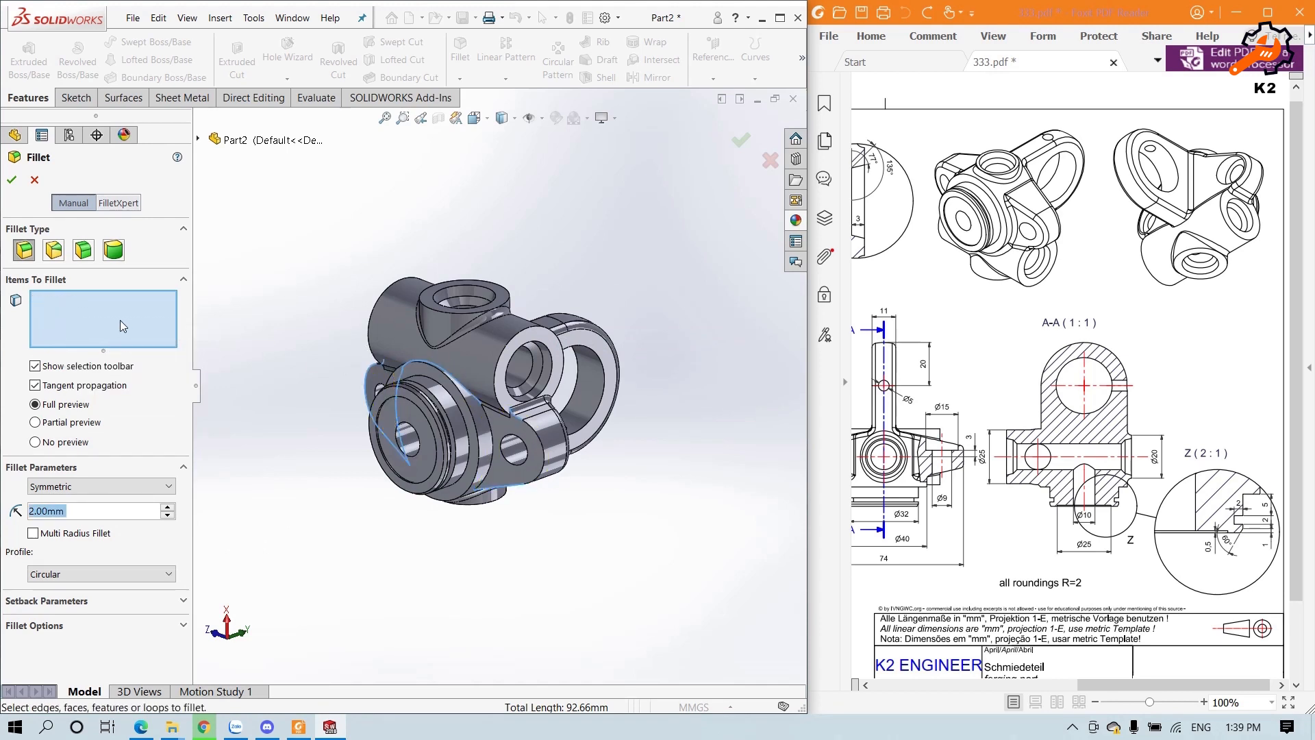
Fillet only the lower rims of the two ears with a 2 mm radius.
left_click(519, 423)
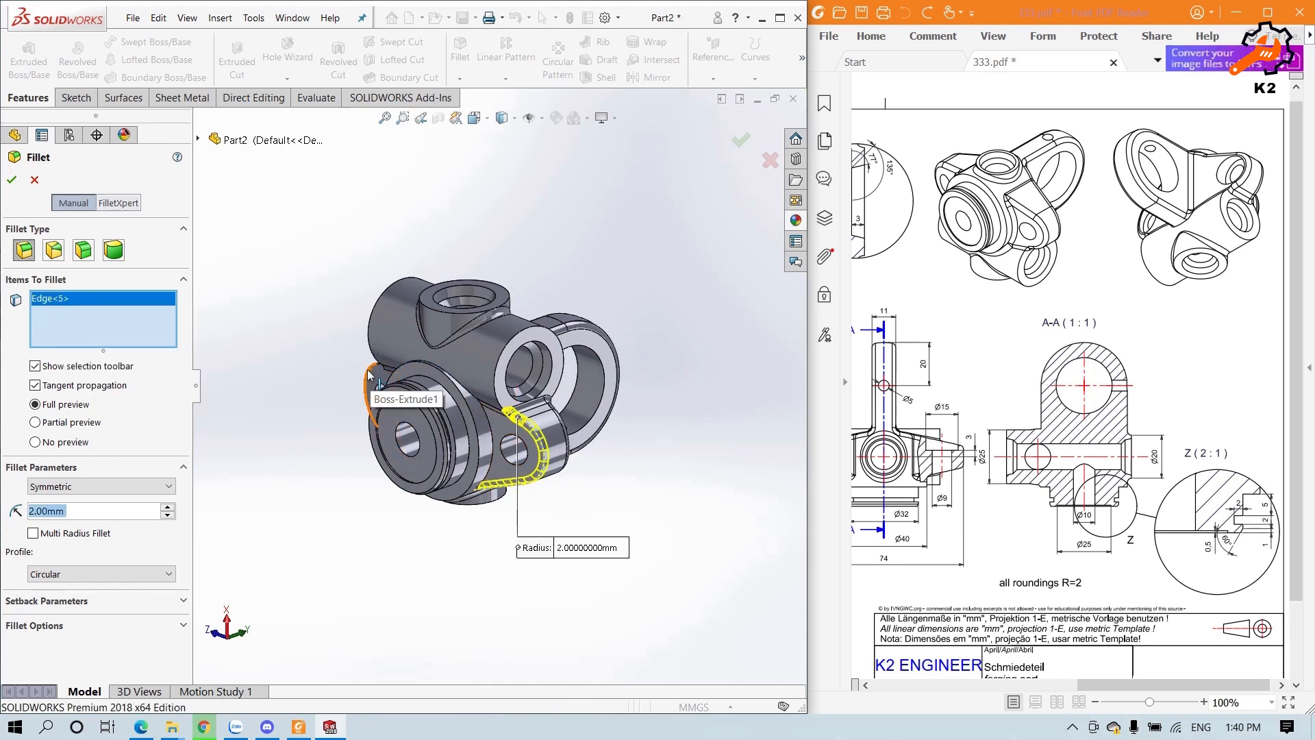
left_click(376, 397)
middle_click_drag(432, 445, 458, 500)
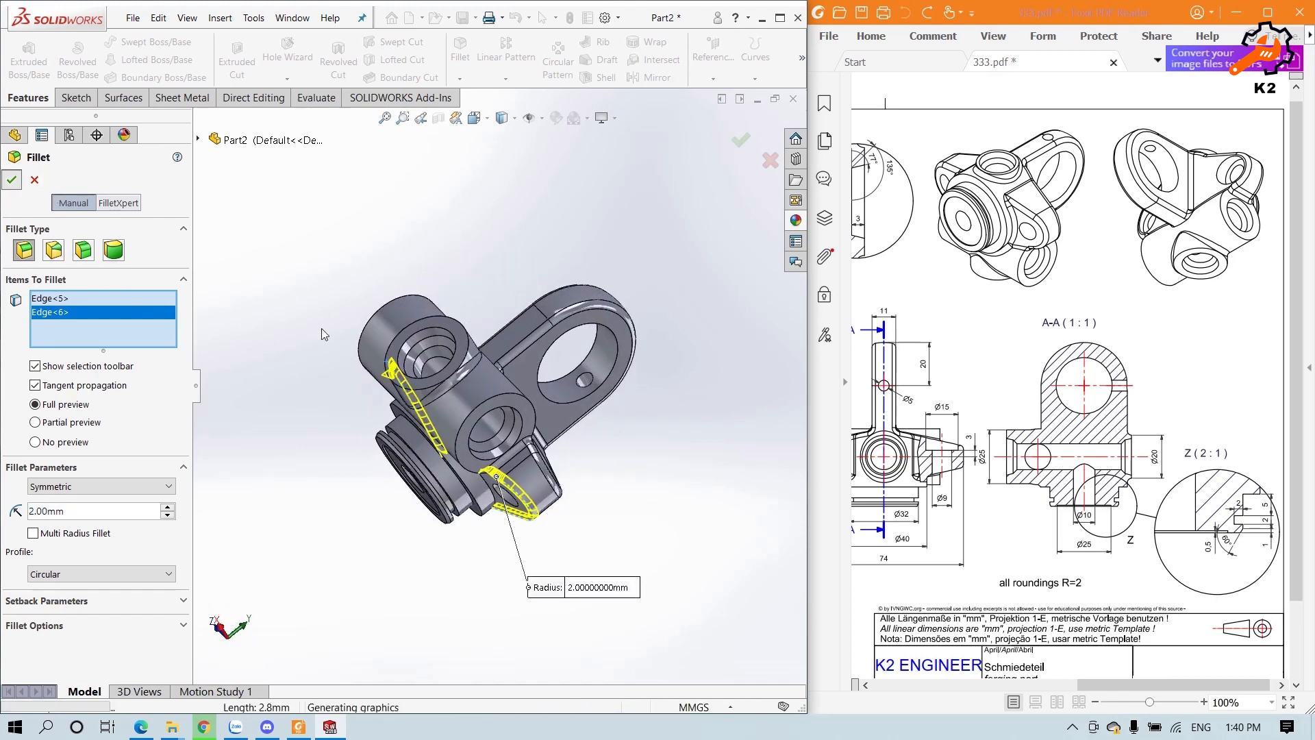
key("Return")
Fillet the underside edge where the round revolved base meets the ears.
key("ctrl+7")
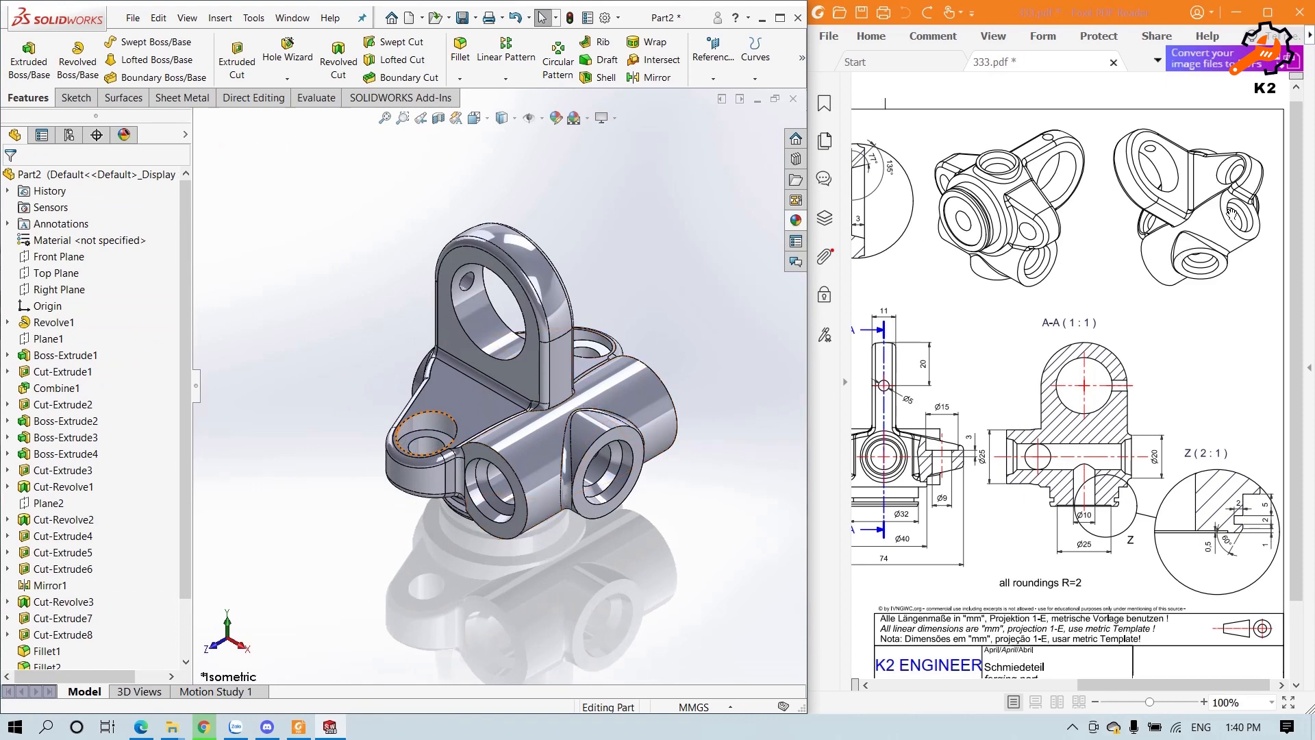
left_click_drag(995, 296, 1077, 300)
mouse_move(479, 428)
middle_mouse_down()
mouse_move(600, 372)
mouse_move(642, 372)
mouse_move(608, 339)
mouse_move(539, 426)
middle_mouse_up()
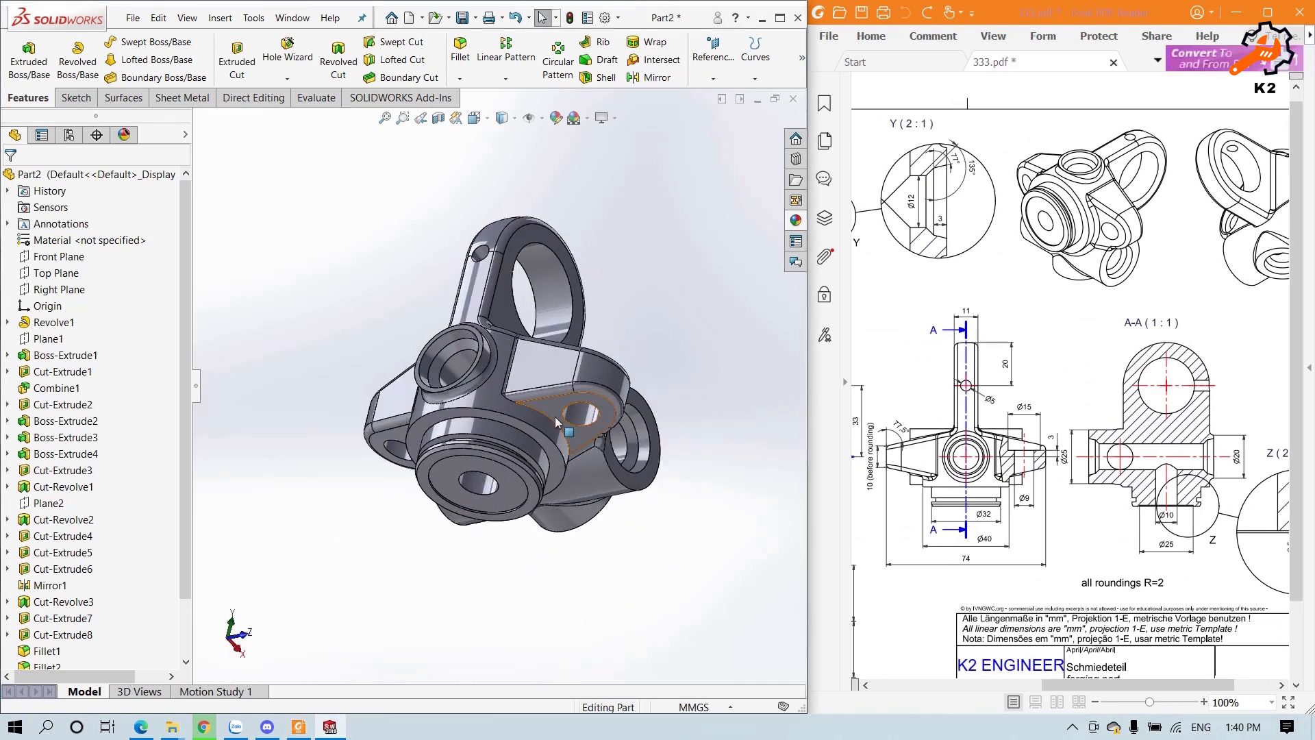
key("Return")
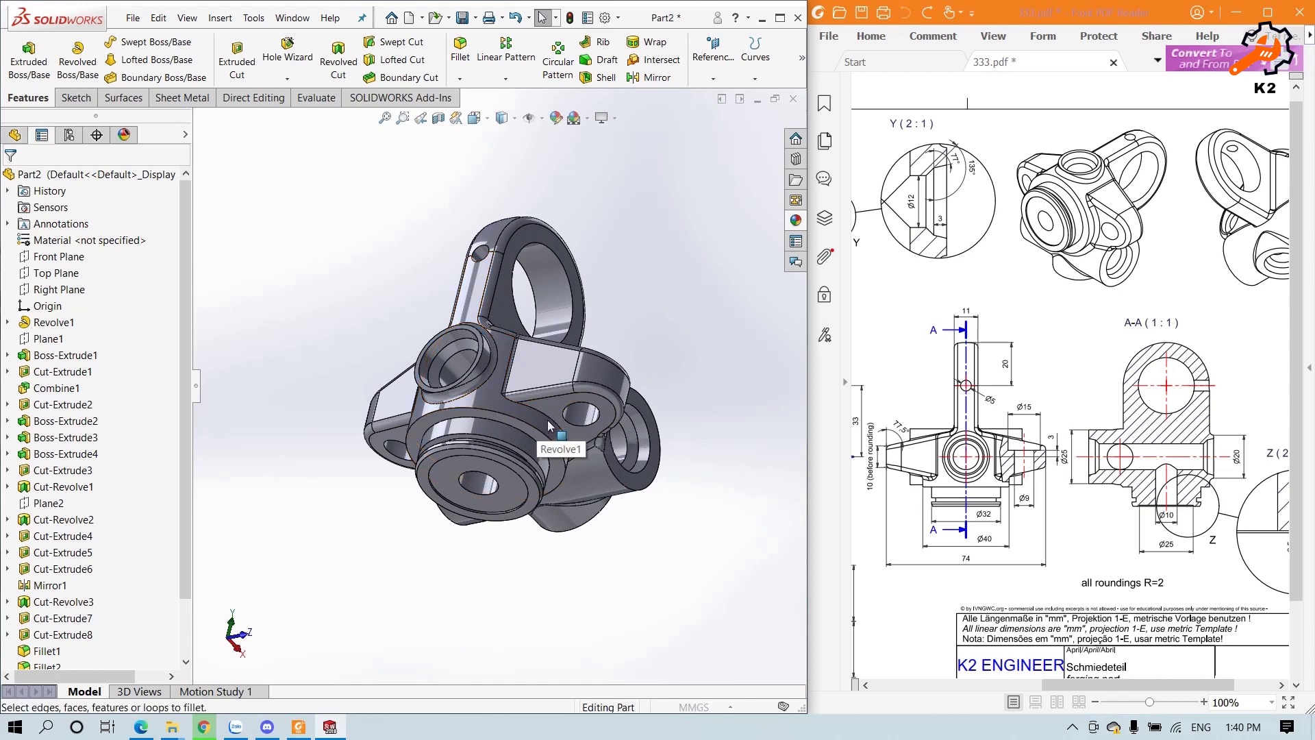
left_click(549, 414)
middle_click_drag(548, 415, 596, 466)
key("Return")
Create a section view along the Top Plane at a 24 mm offset with the cut direction reversed, and face the cut.
middle_click_drag(480, 363, 417, 216)
key("space")
scroll(424, 389, "up", 3)
left_click(438, 118)
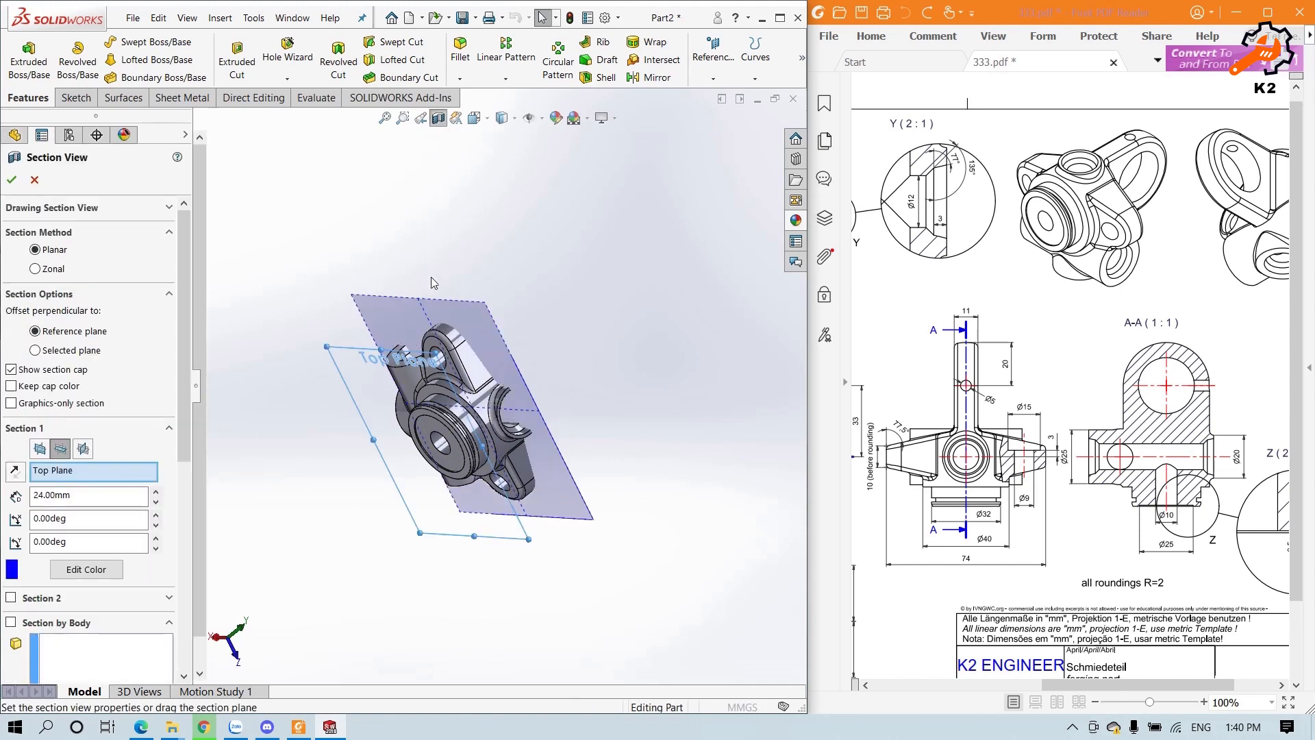
left_click(60, 448)
left_click(25, 470)
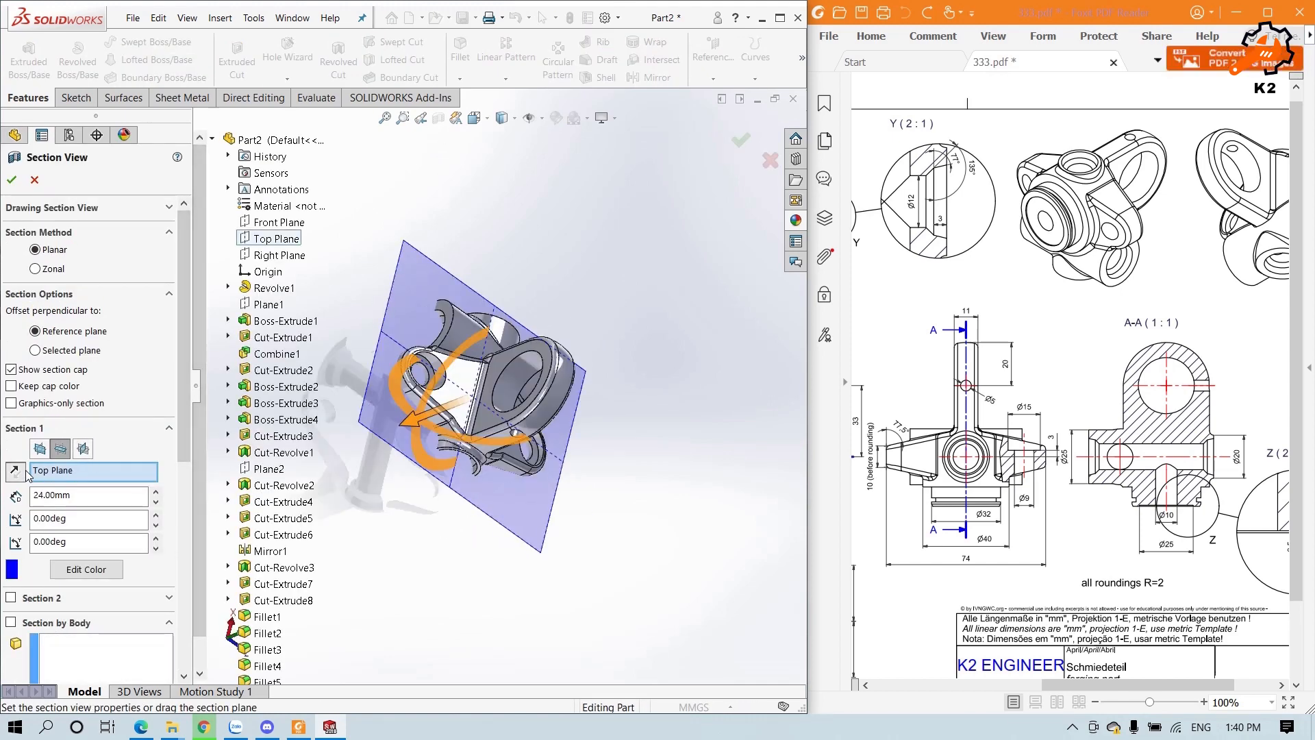
left_click(15, 187)
middle_click_drag(461, 504, 696, 343)
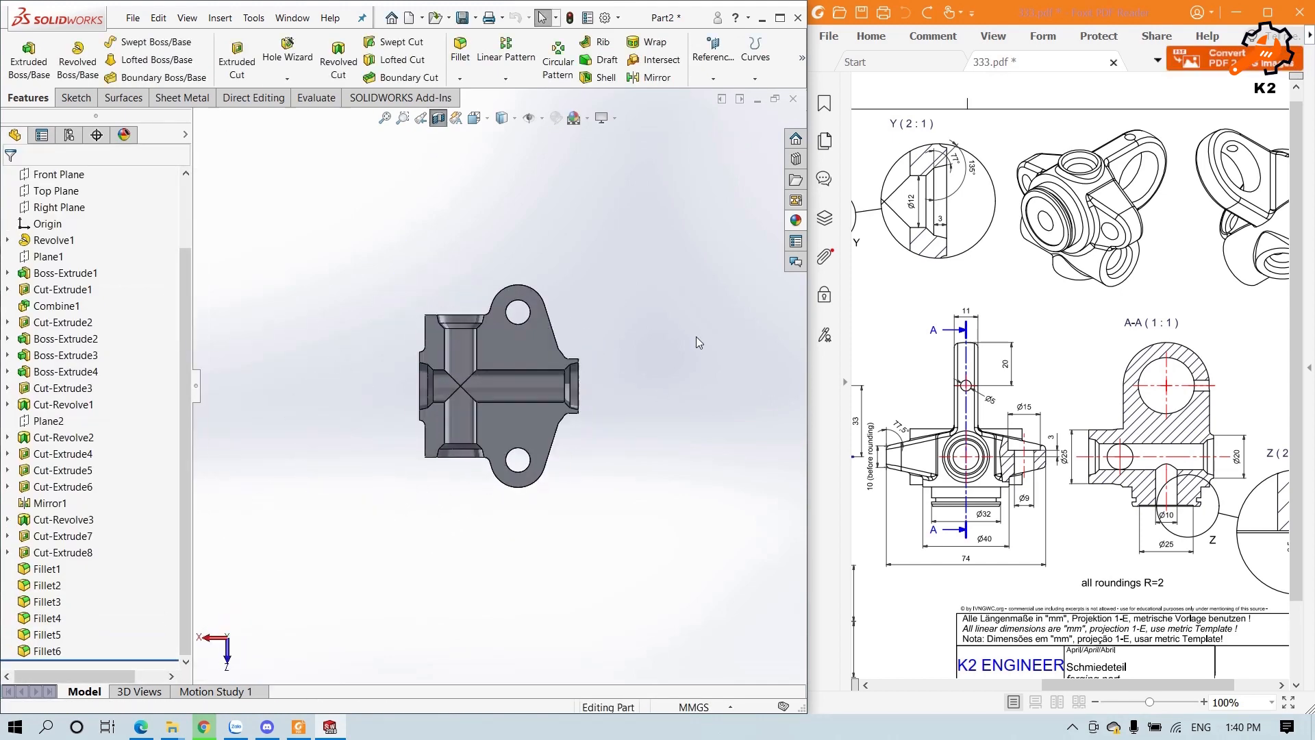
Compare the sectioned part with section B-B in the 333.pdf drawing, checking the crossing bores and the ear holes.
left_click_drag(951, 314, 1110, 323)
scroll(934, 282, "up", 1, "ctrl")
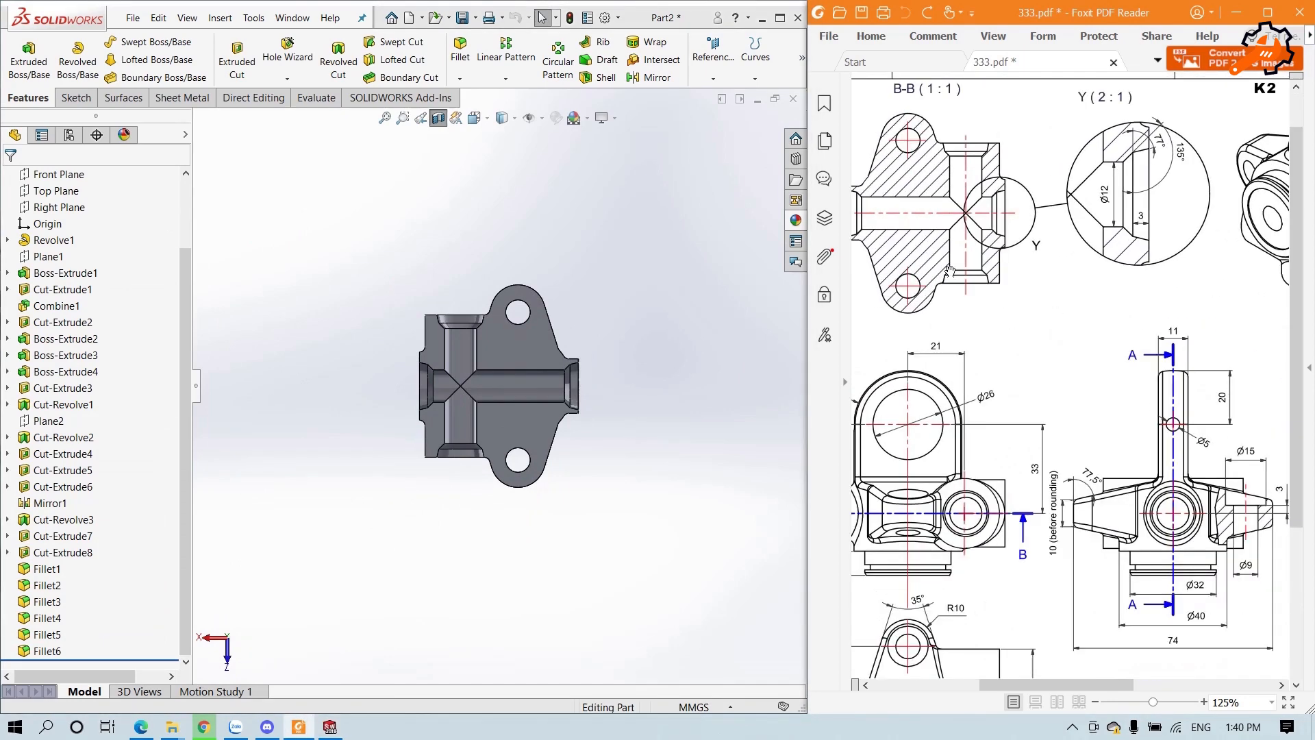
left_click_drag(951, 270, 970, 273)
scroll(975, 357, "down", 1, "ctrl")
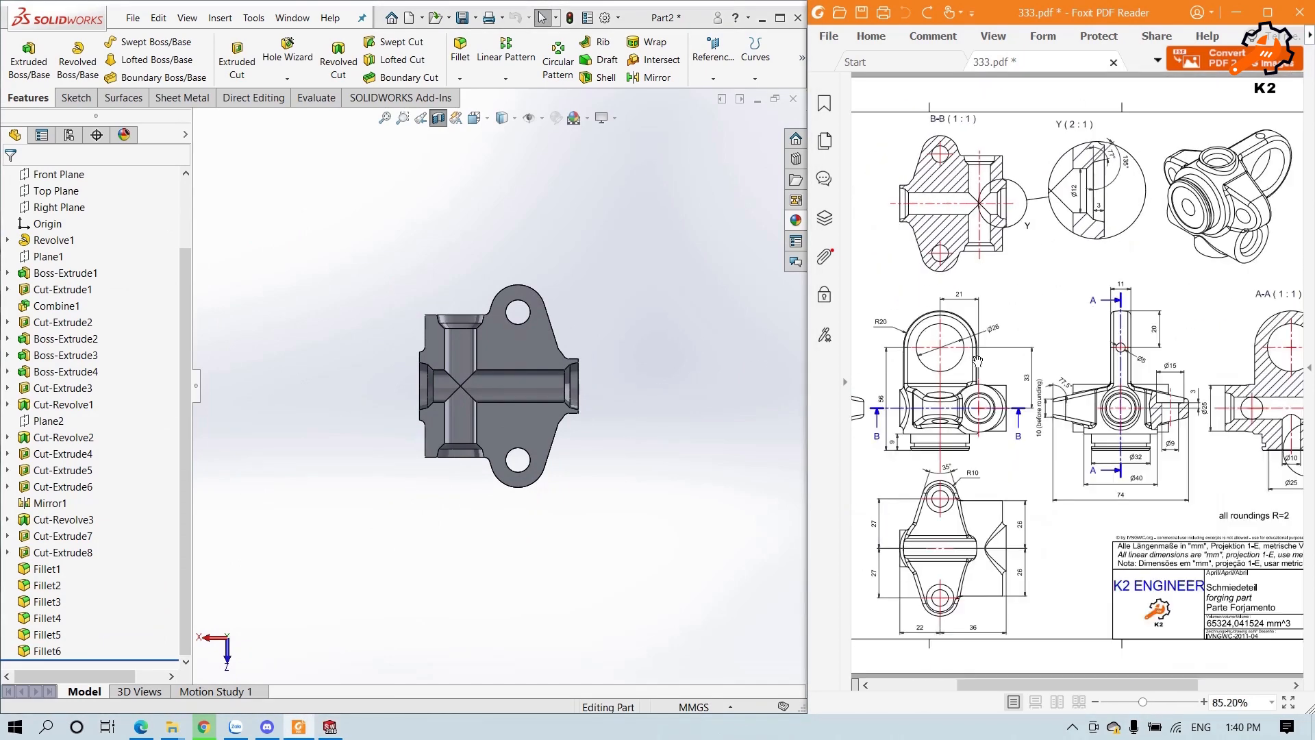
middle_click_drag(583, 362, 569, 506)
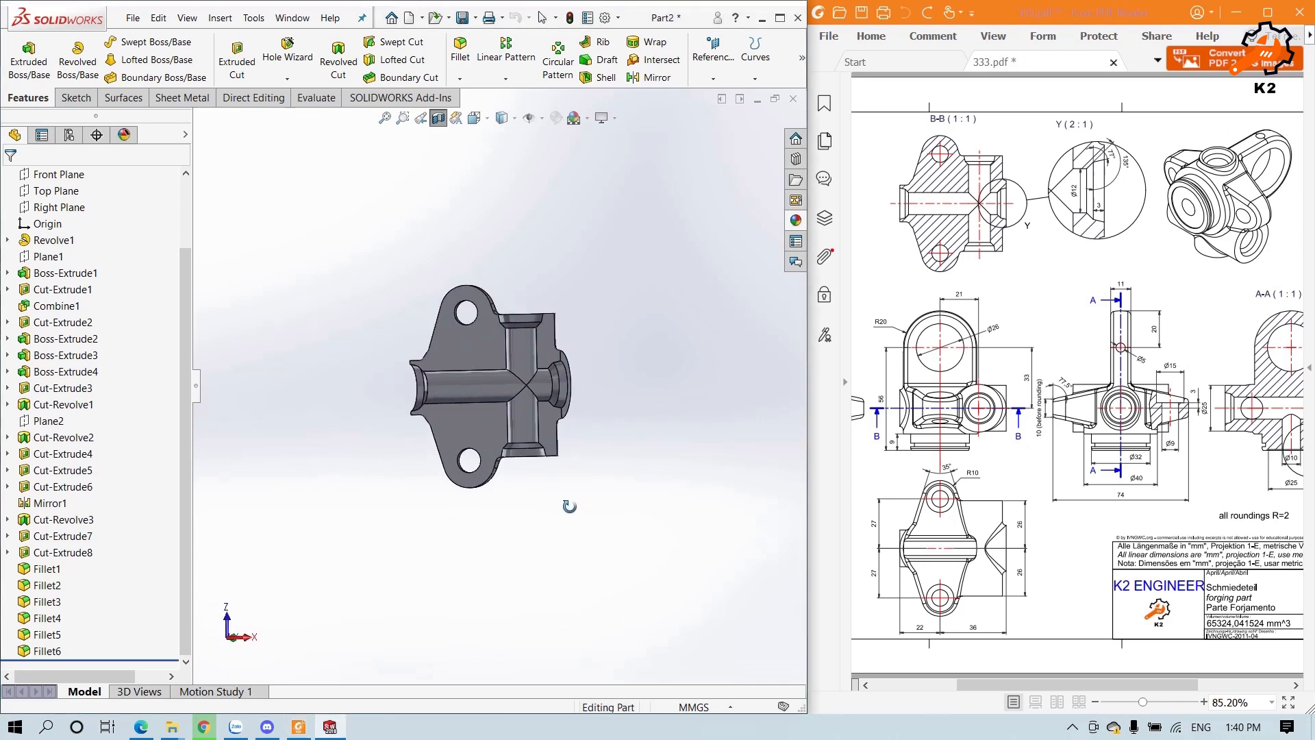
Section the part along the Front Plane for comparison with section A-A of the drawing, and return to the unsectioned isometric view.
scroll(1041, 418, "up", 2, "ctrl")
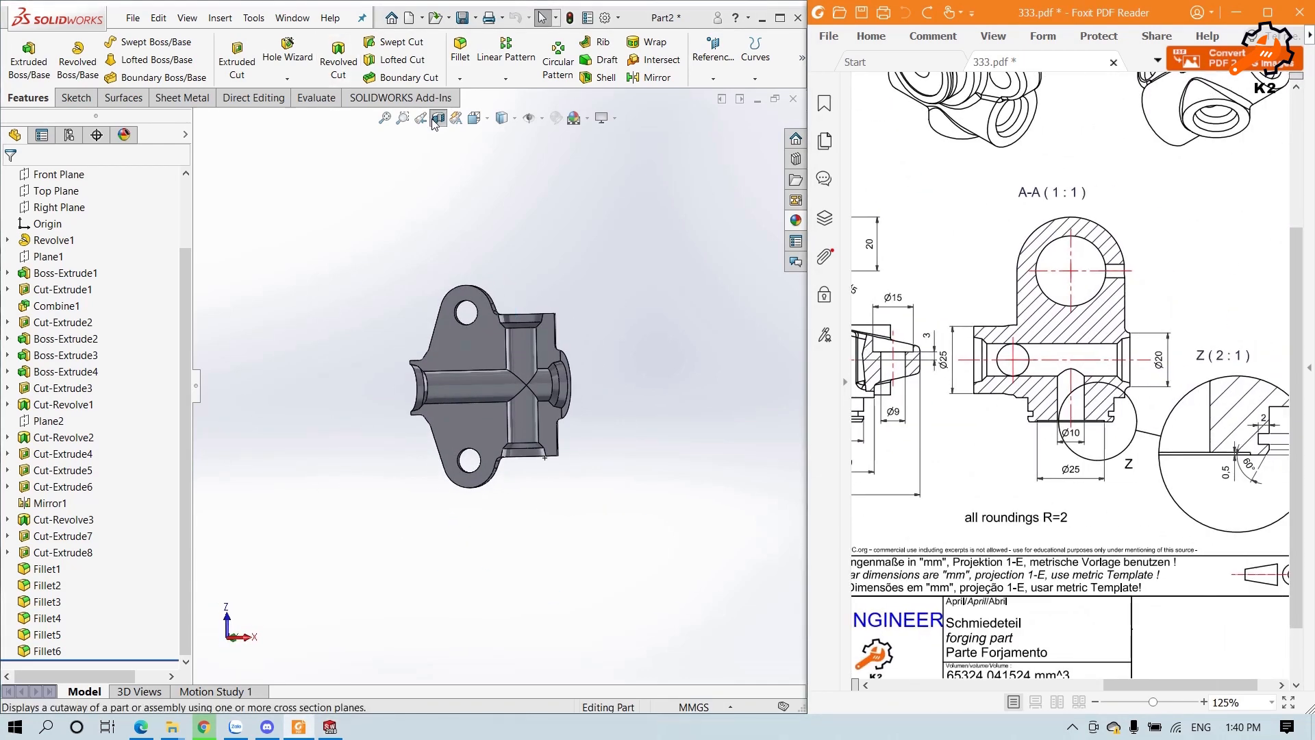
left_click(433, 122)
left_click(39, 449)
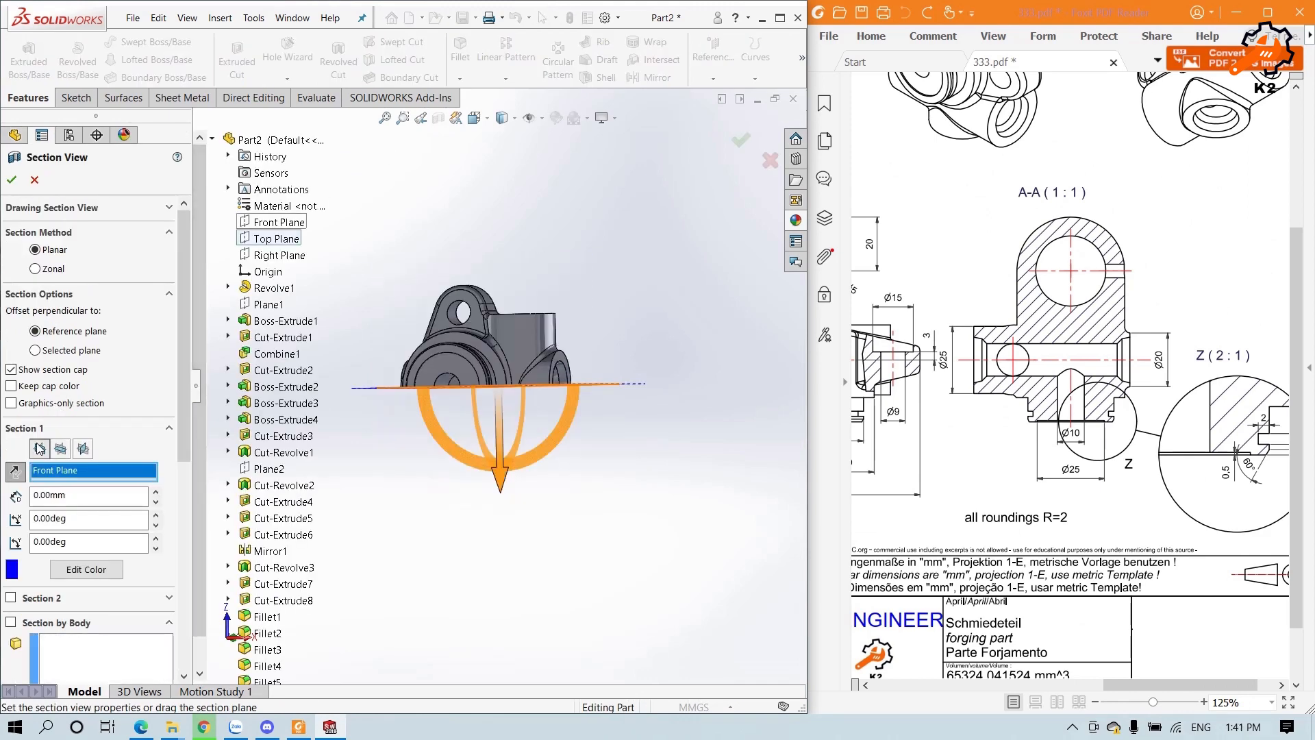
middle_click_drag(324, 374, 479, 252)
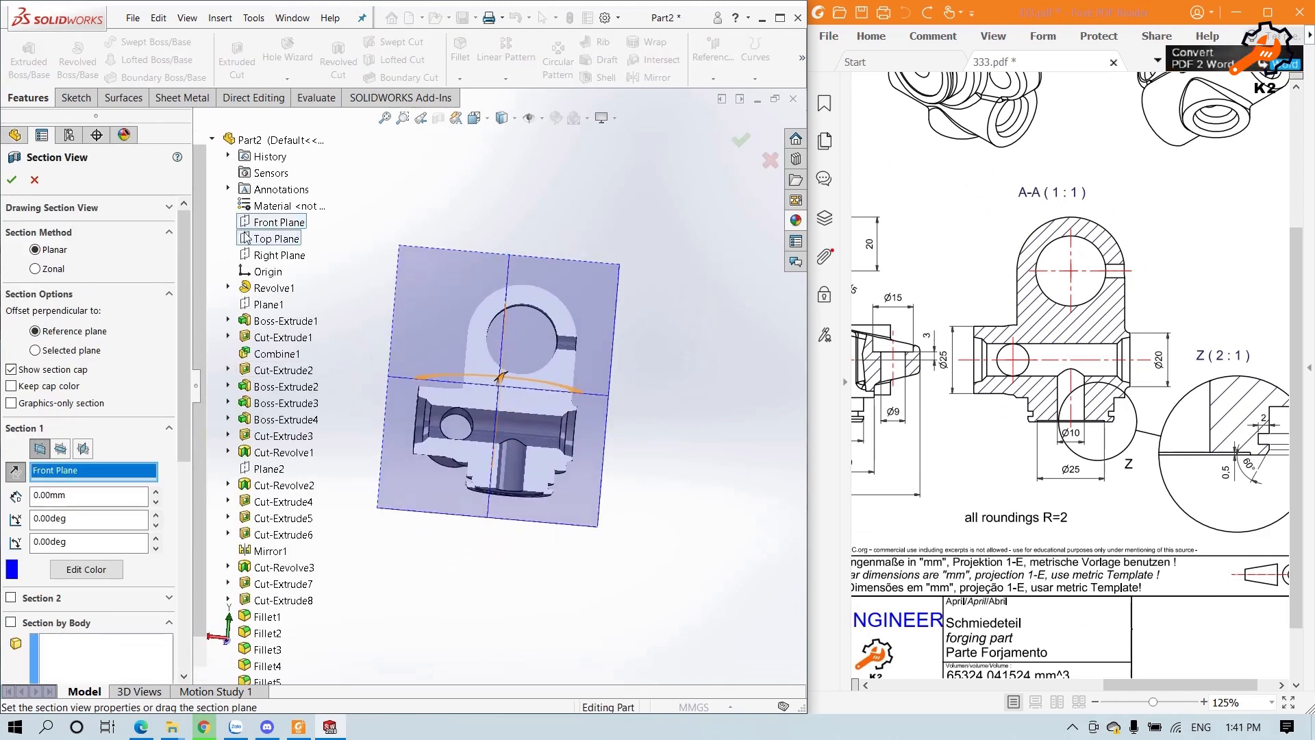
left_click(11, 179)
key("ctrl+1")
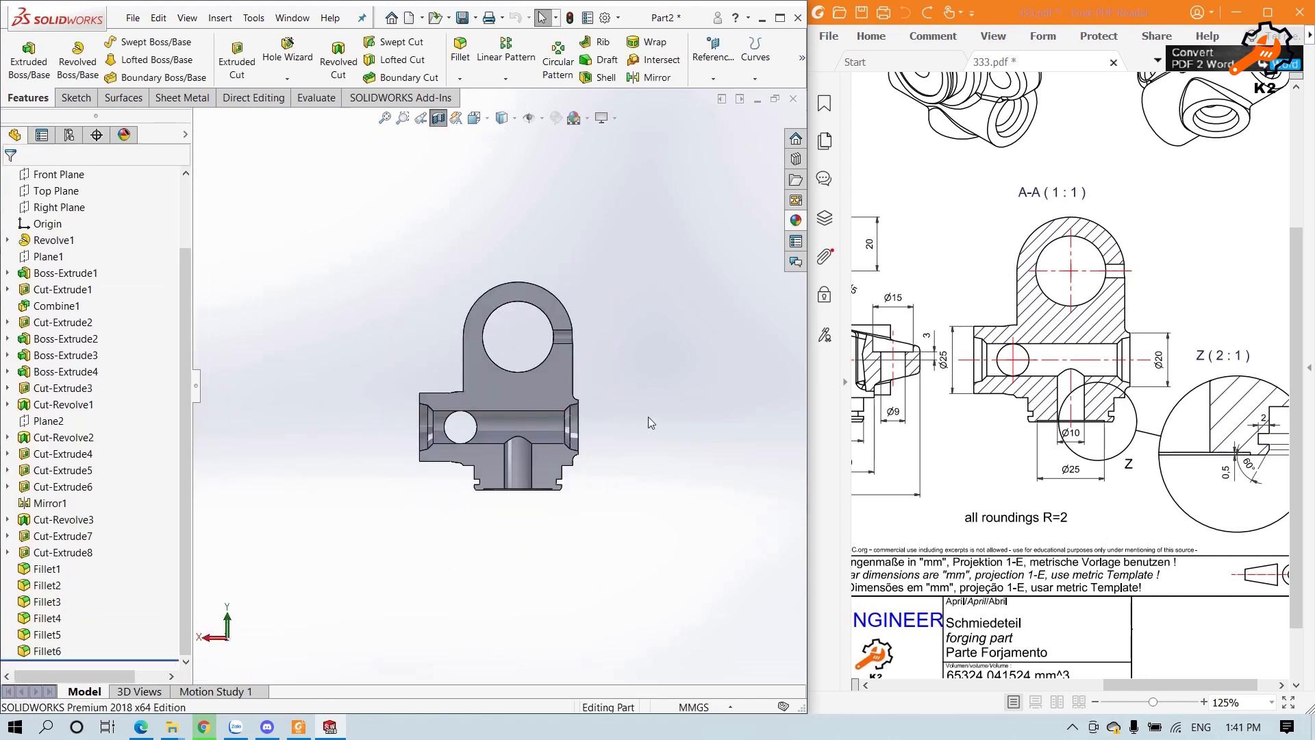
scroll(929, 404, "down", 3, "ctrl")
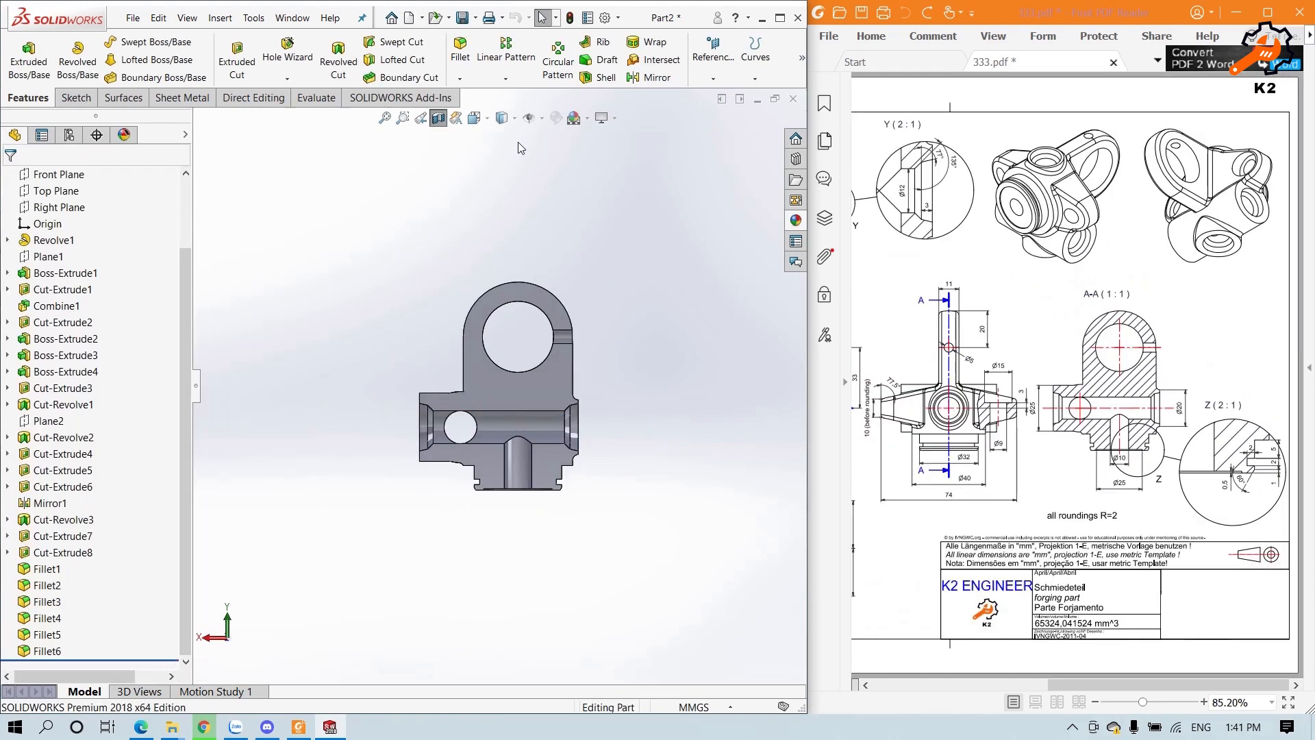
key("ctrl+7")
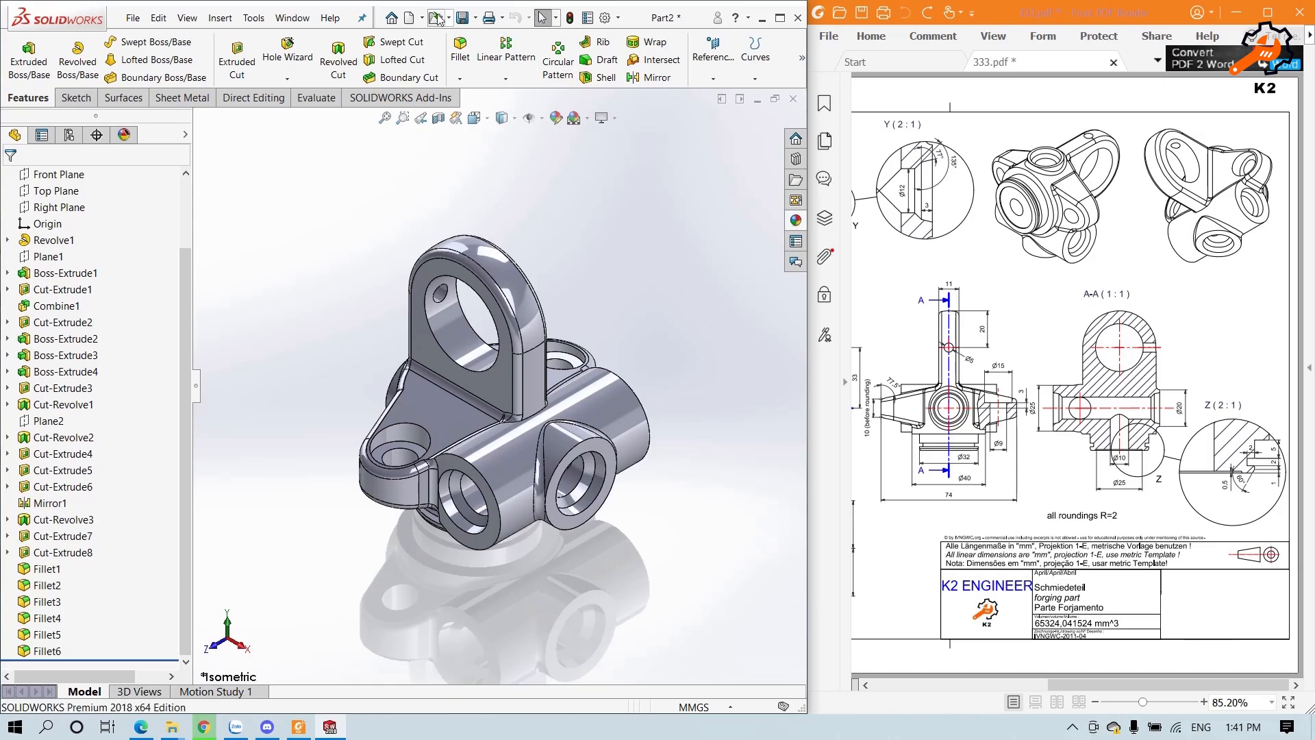